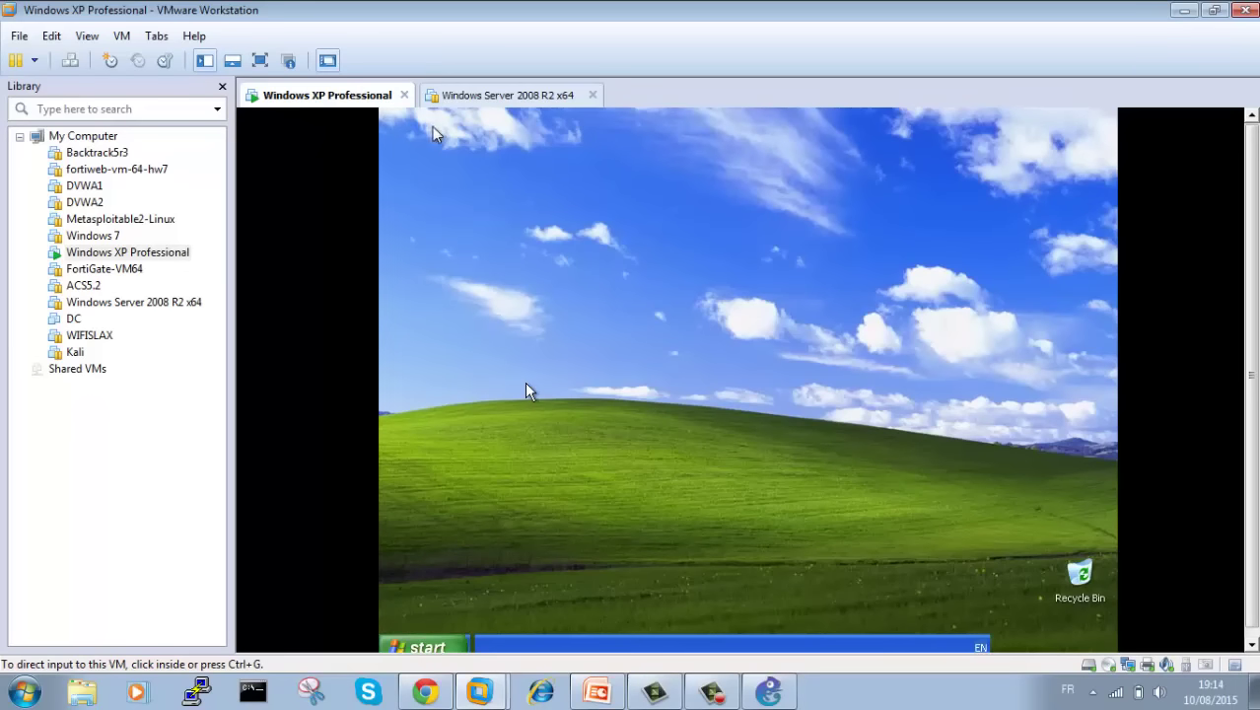
Step: Connect the Windows XP Professional machine's network adapter to the custom virtual network VMnet4 (Host-only)
key("ctrl+d")
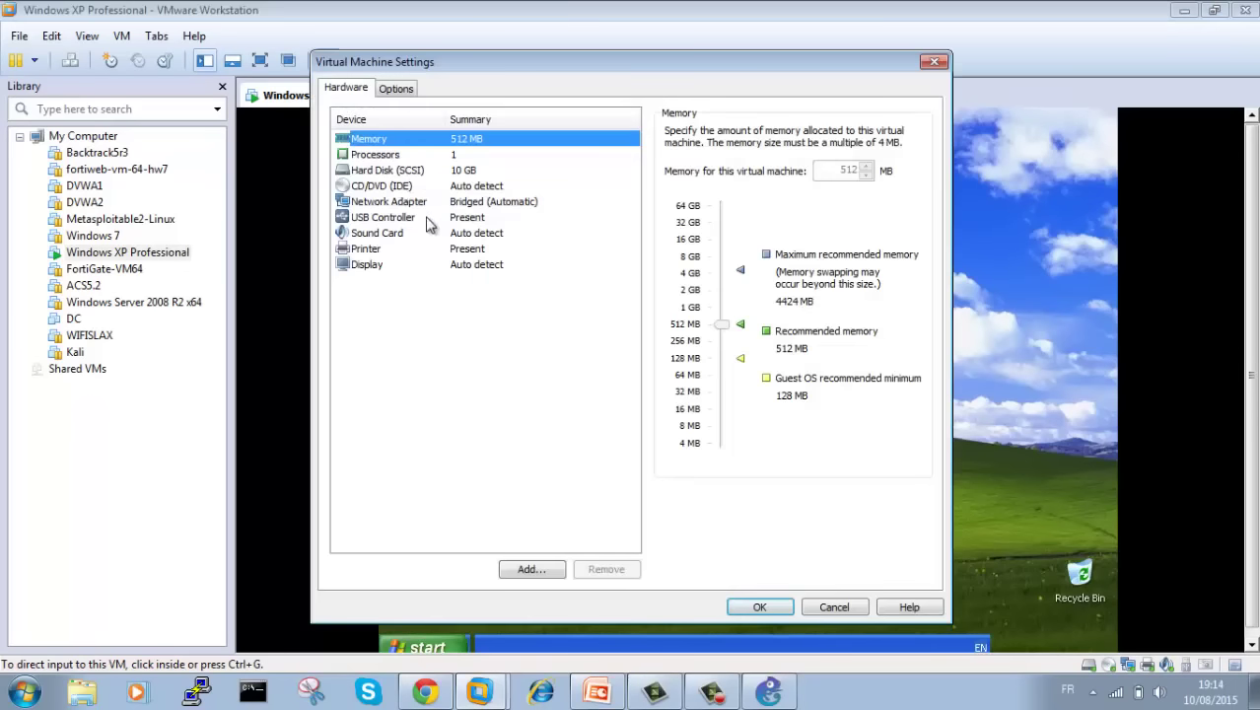
left_click(428, 219)
left_click(430, 203)
left_click(708, 283)
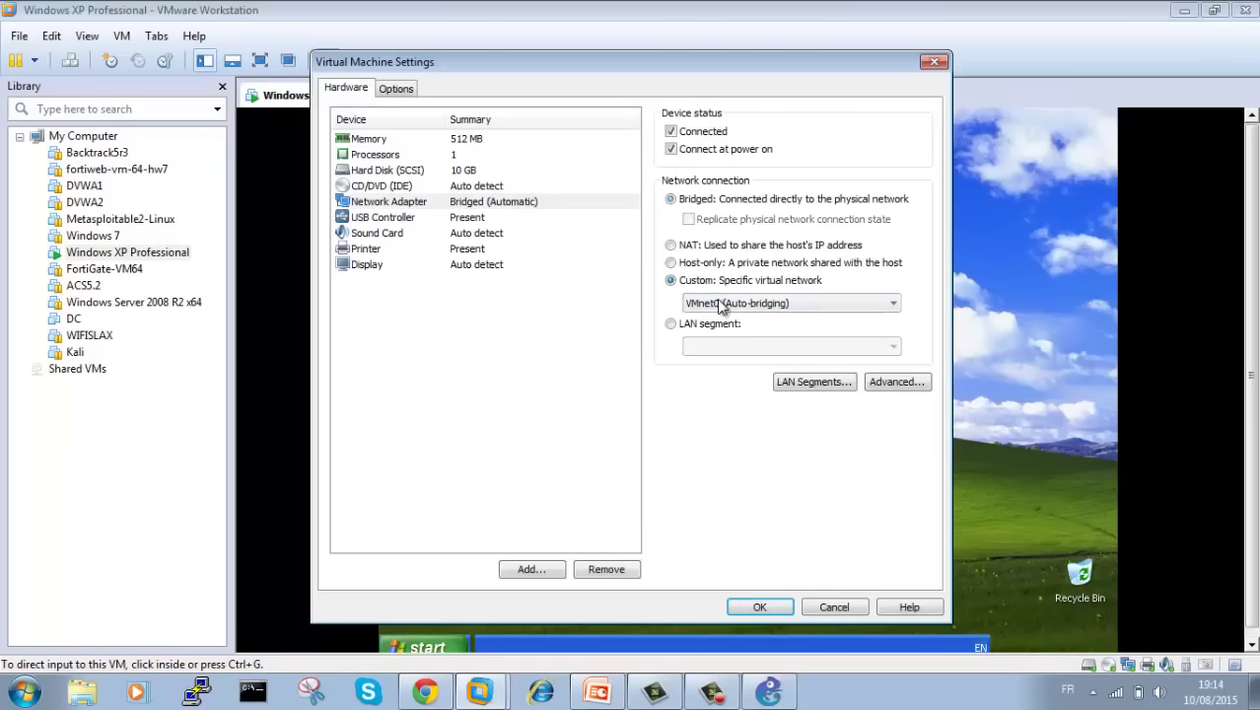
left_click(721, 304)
left_click(741, 361)
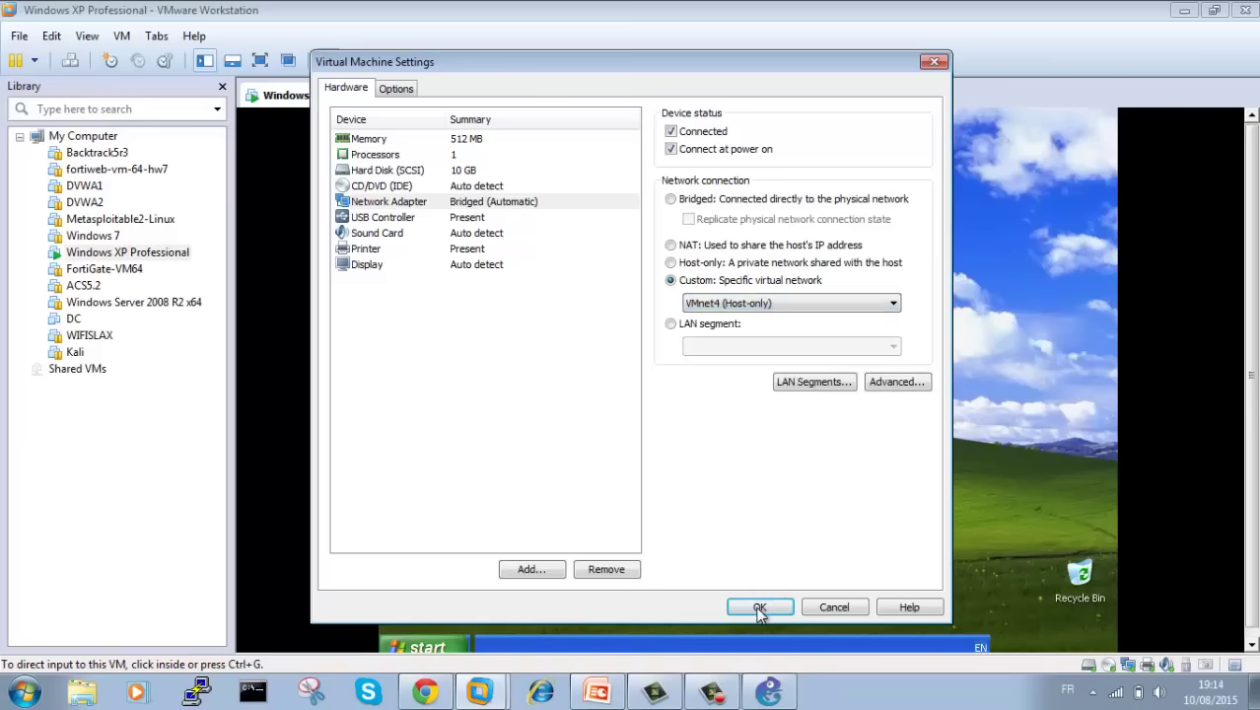
left_click(758, 608)
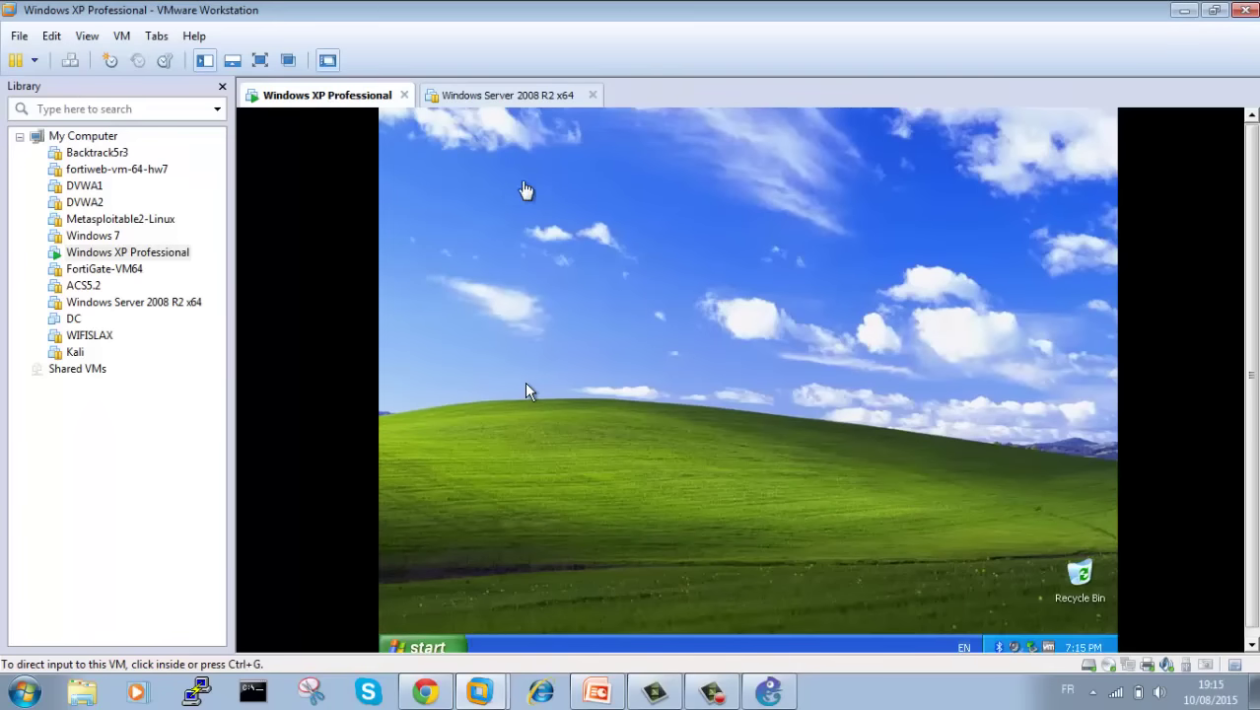
Step: Check the network adapter assignment in the Windows XP Professional machine's settings, and close the settings without changes
key("ctrl+d")
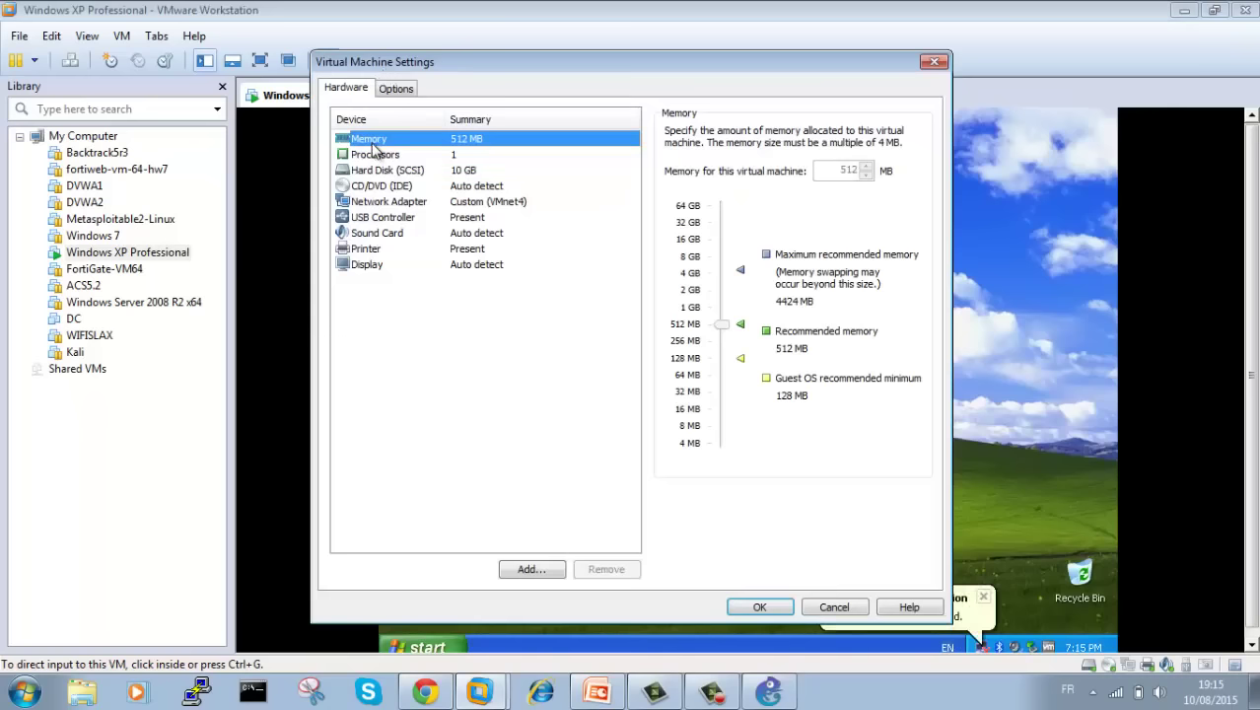
mouse_move(532, 200)
left_mouse_down()
mouse_move(361, 190)
mouse_move(390, 225)
mouse_move(508, 225)
mouse_move(541, 211)
mouse_move(530, 197)
left_mouse_up()
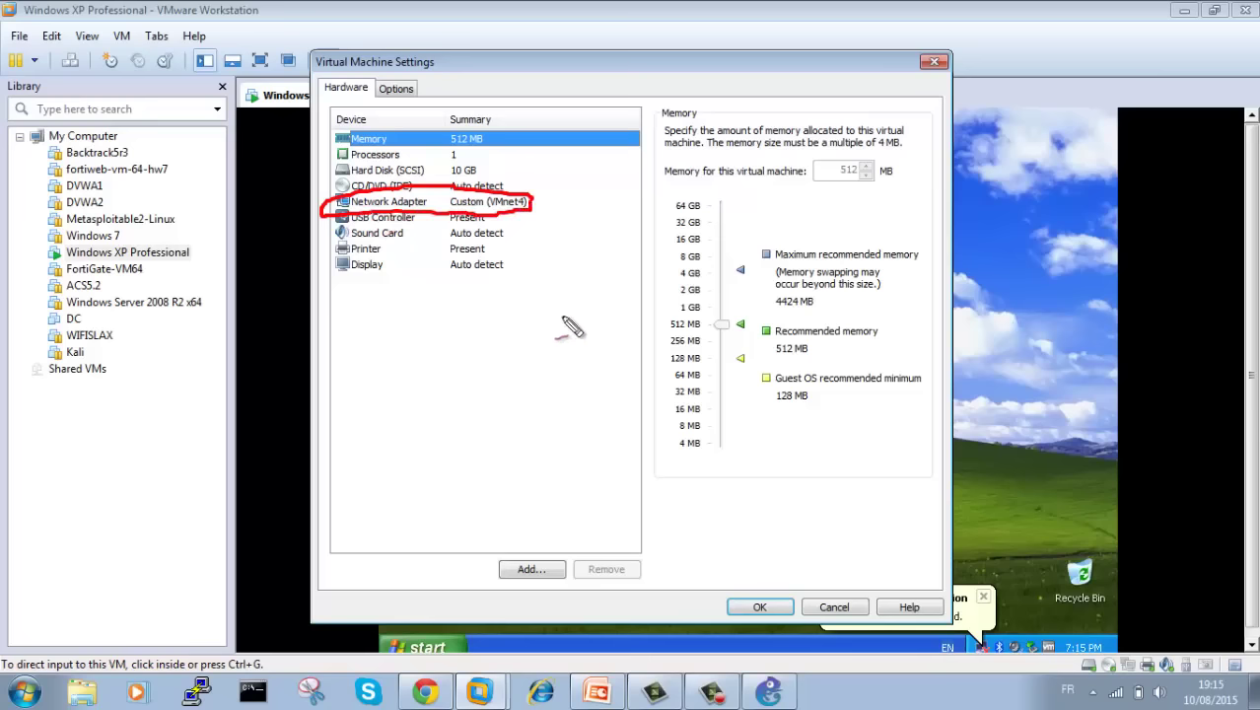
mouse_move(562, 333)
left_mouse_down()
mouse_move(507, 396)
mouse_move(582, 397)
left_mouse_up()
mouse_move(604, 330)
left_mouse_down()
mouse_move(647, 422)
mouse_move(633, 430)
left_mouse_up()
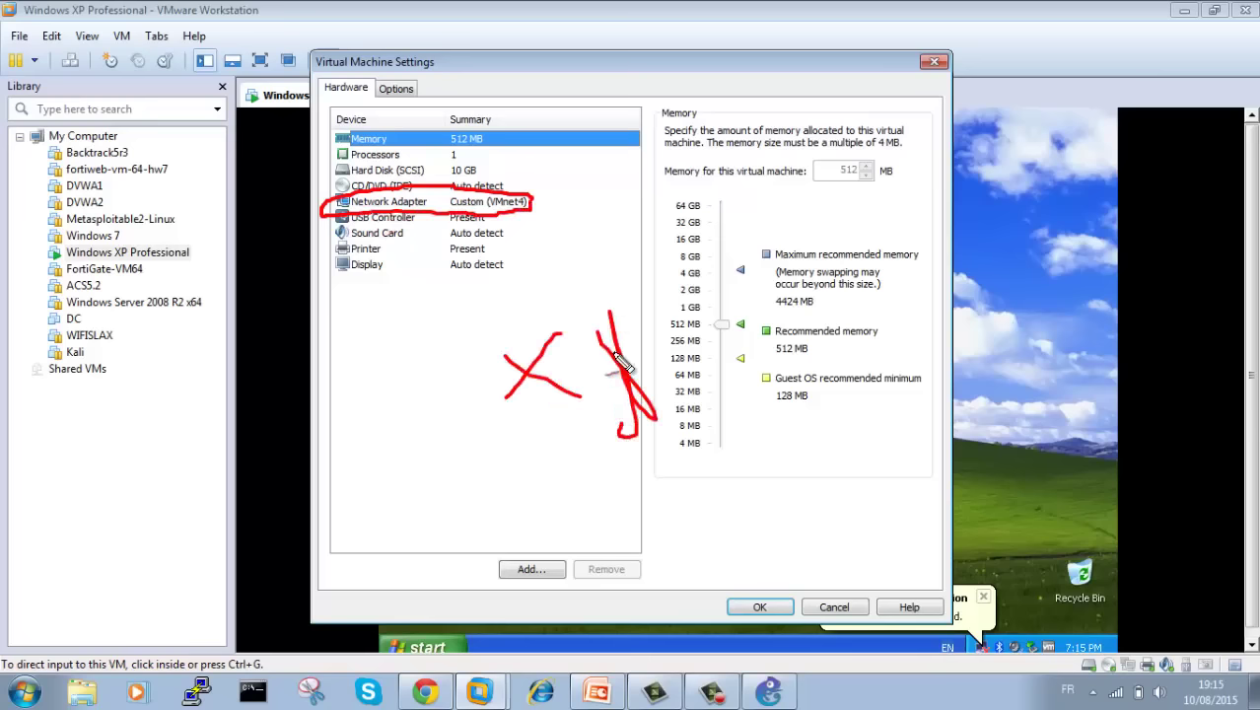
left_click_drag(612, 350, 666, 411)
left_click_drag(548, 441, 667, 410)
mouse_move(730, 357)
left_mouse_down()
mouse_move(591, 218)
mouse_move(548, 239)
left_mouse_up()
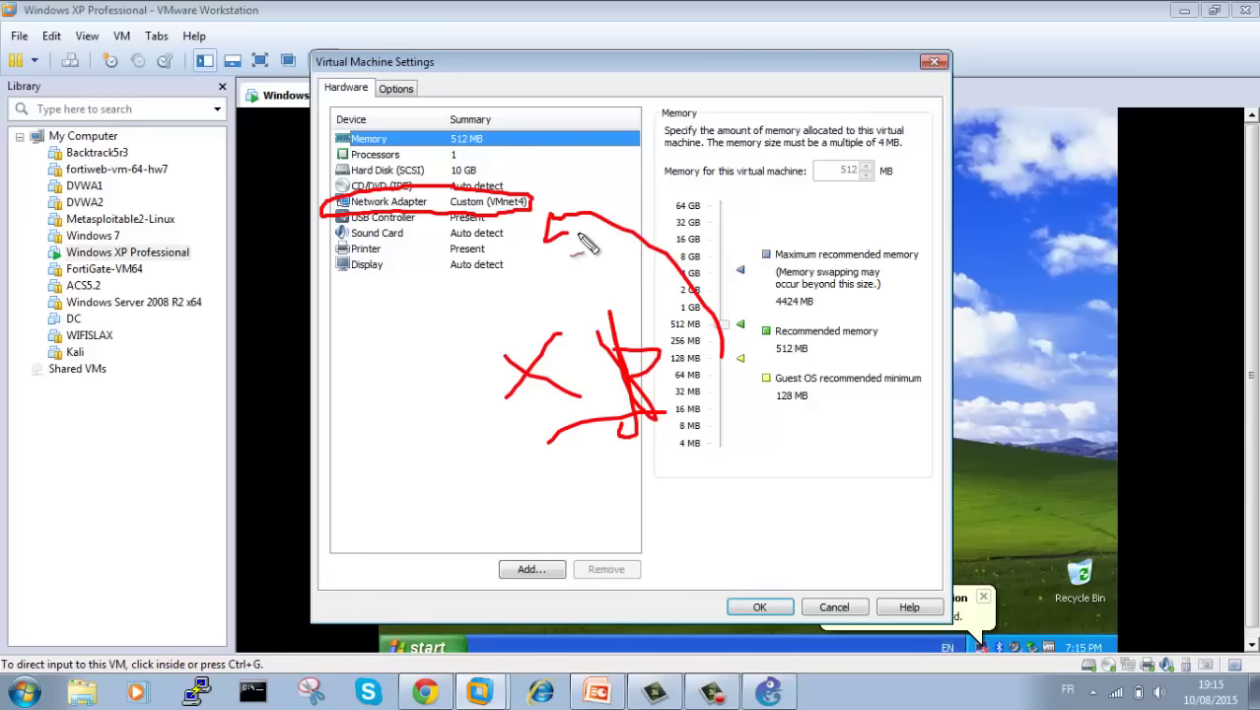
key("Escape")
key("Escape")
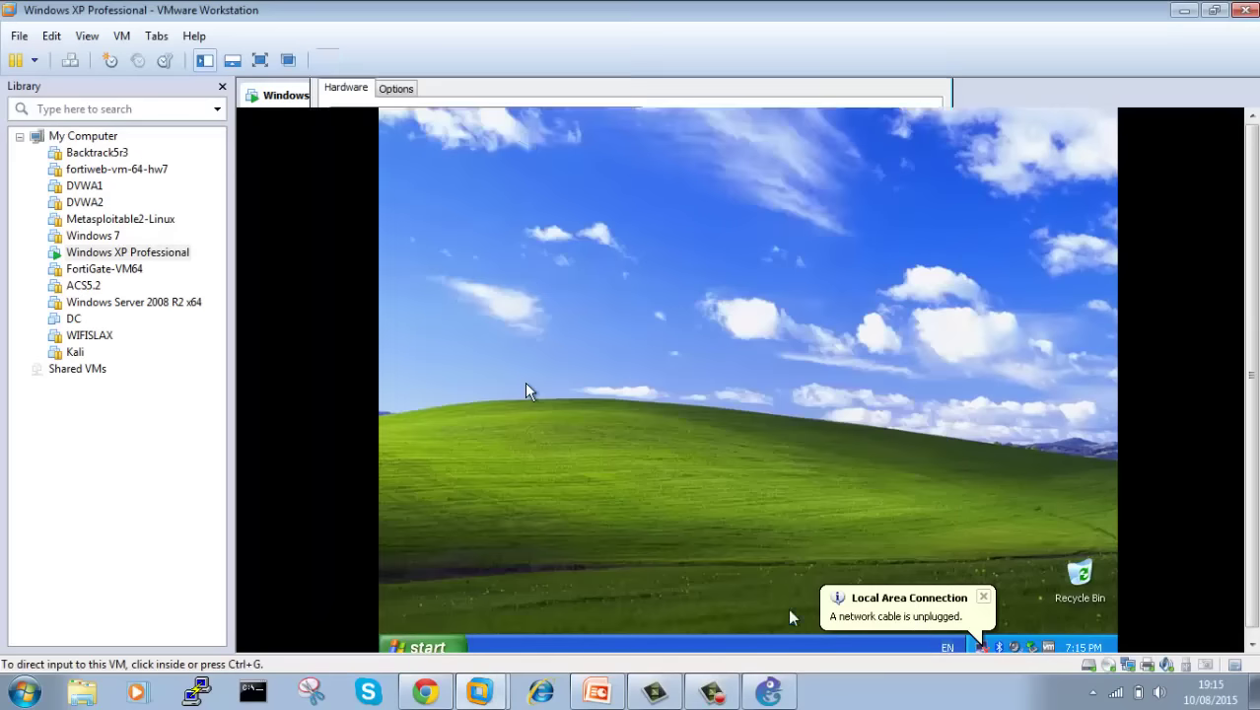
Step: Resume the suspended Windows Server 2008 R2 x64 virtual machine and show it in full screen
left_click(481, 96)
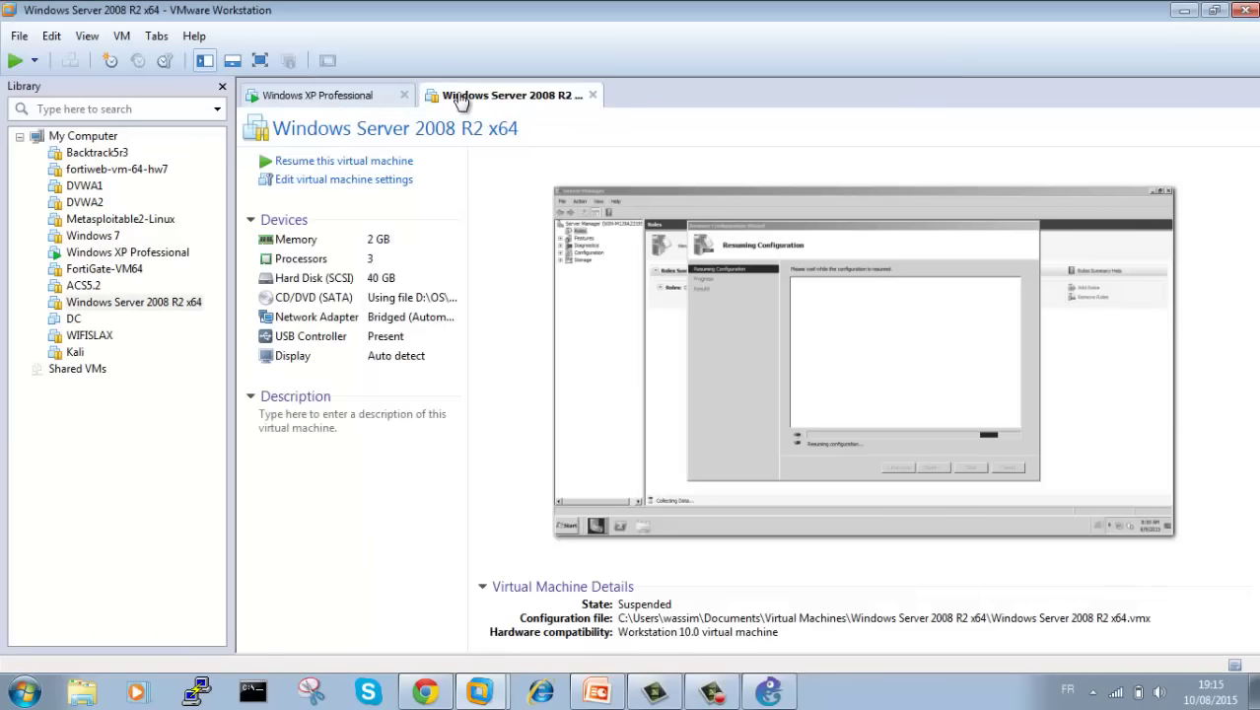
left_click(361, 162)
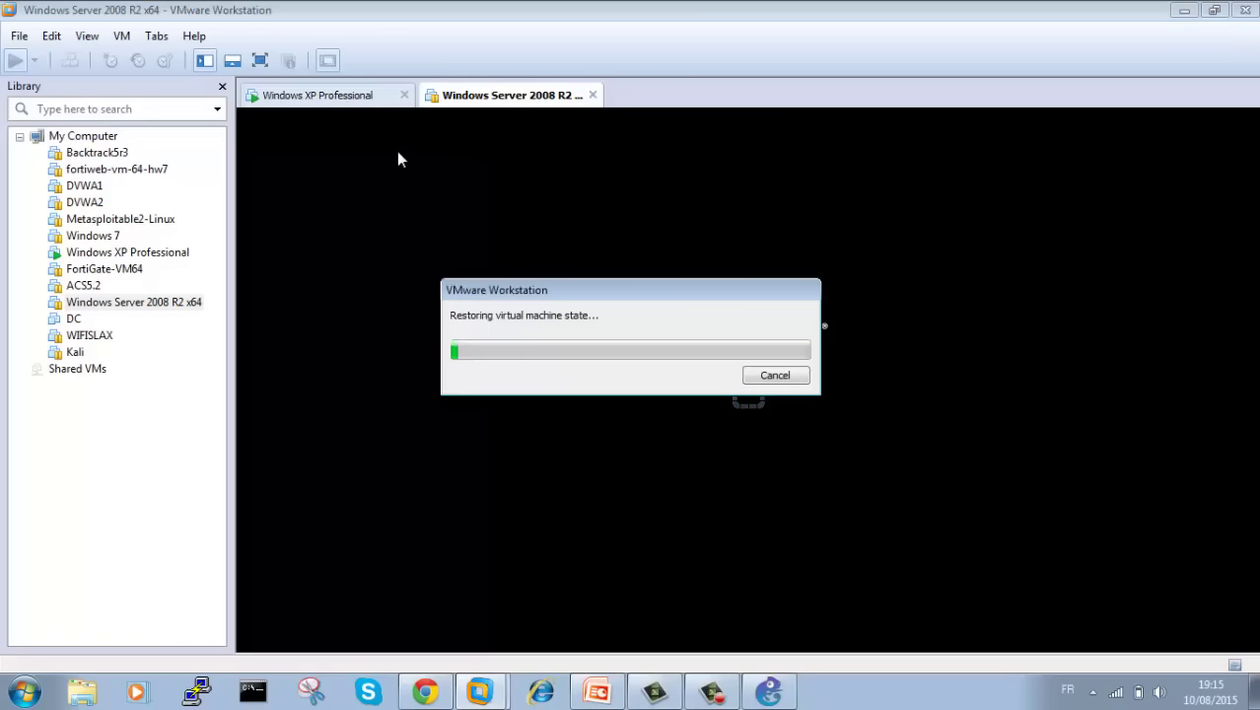
left_click(321, 105)
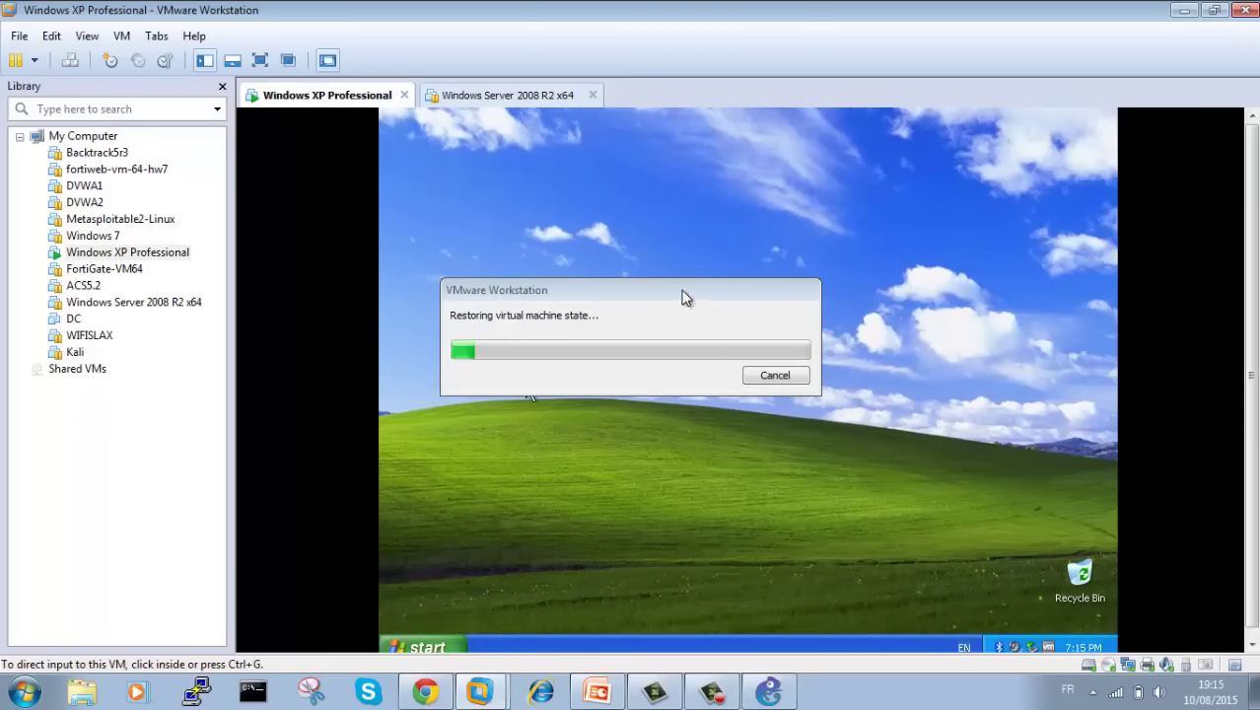
left_click_drag(685, 291, 824, 314)
left_click(495, 98)
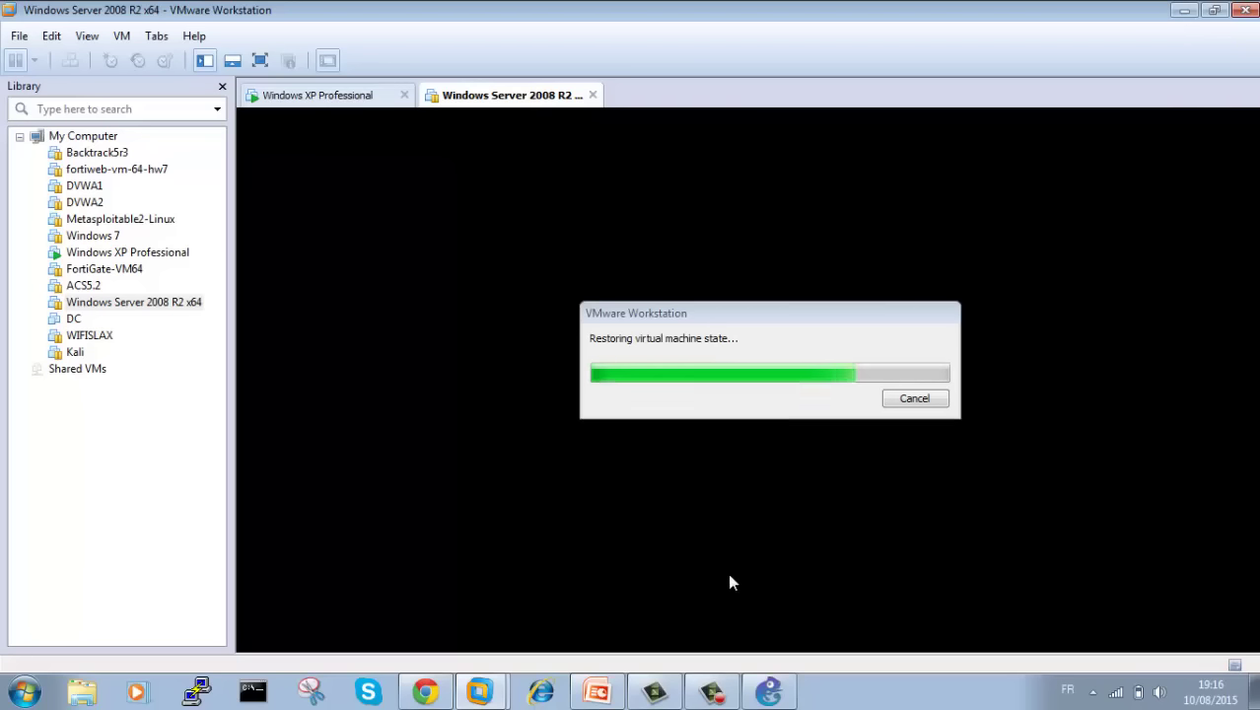
left_click(712, 695)
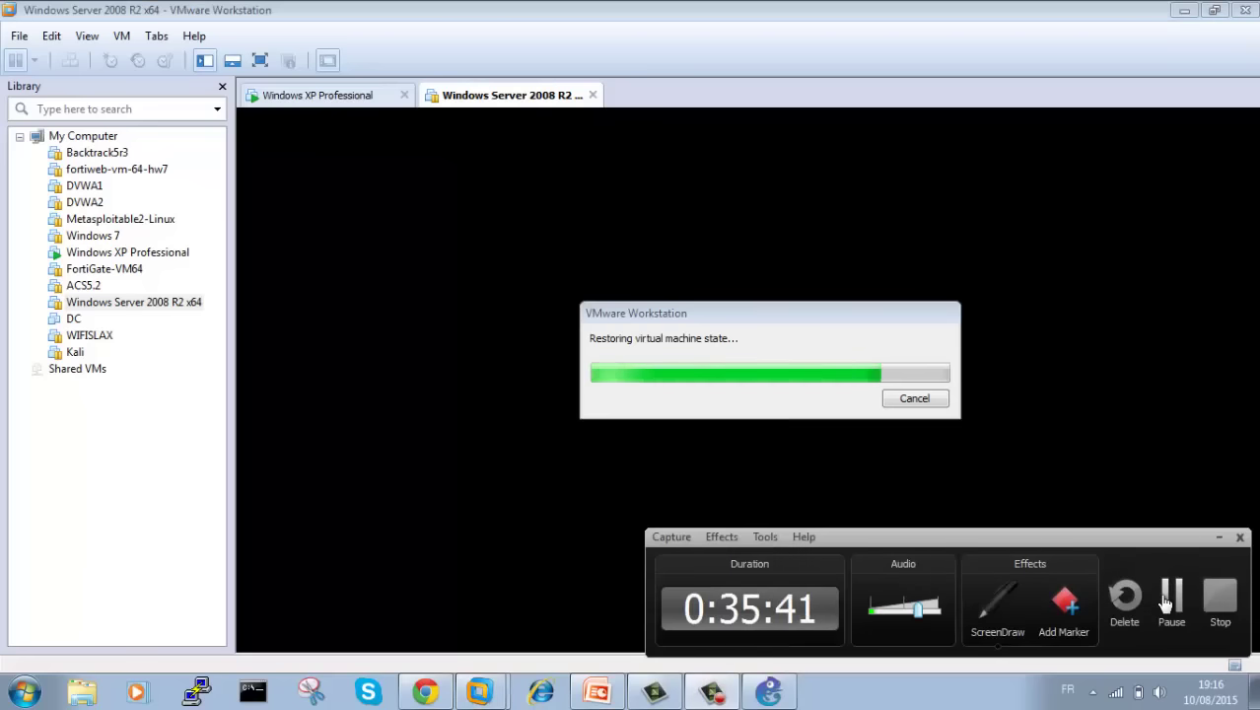
left_click(260, 60)
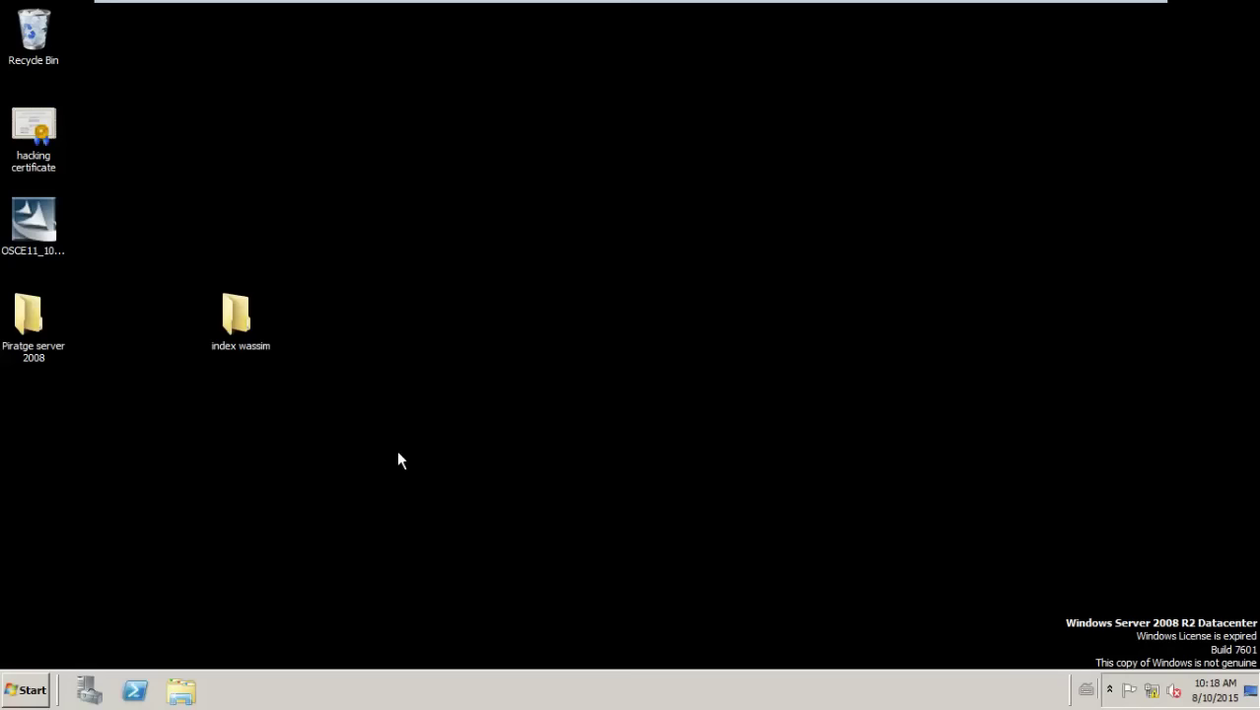
mouse_move(422, 20)
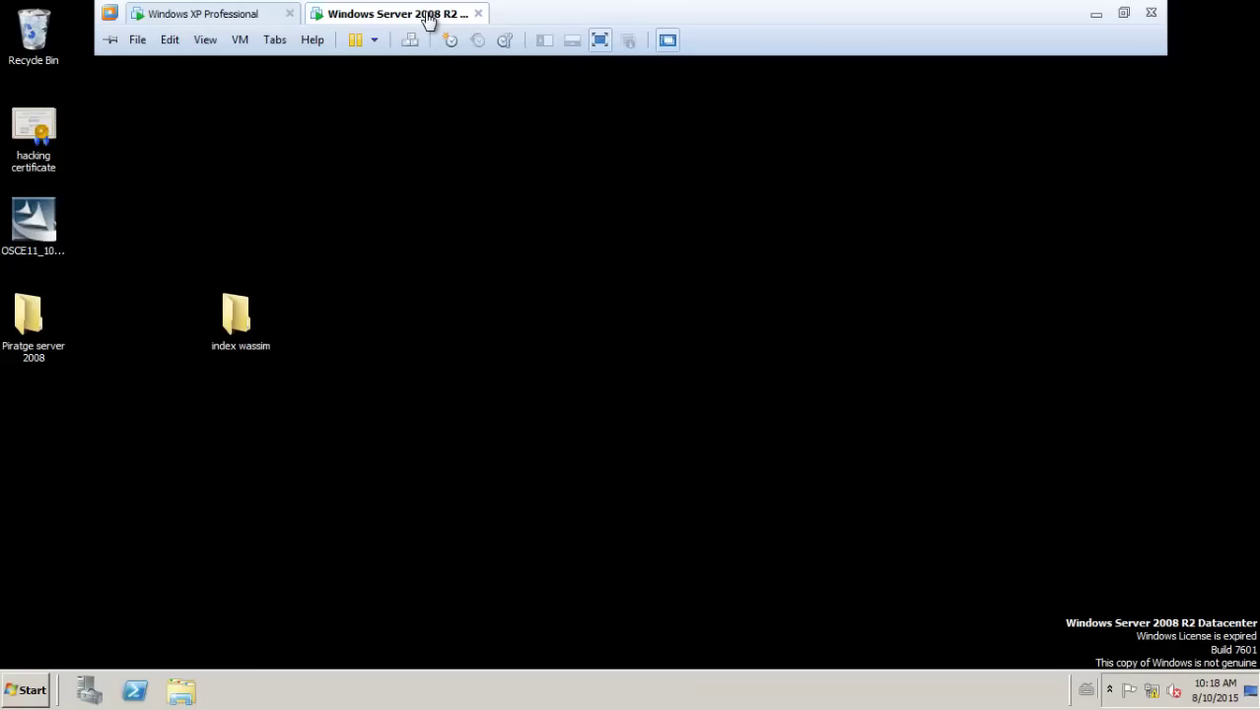
key("ctrl+d")
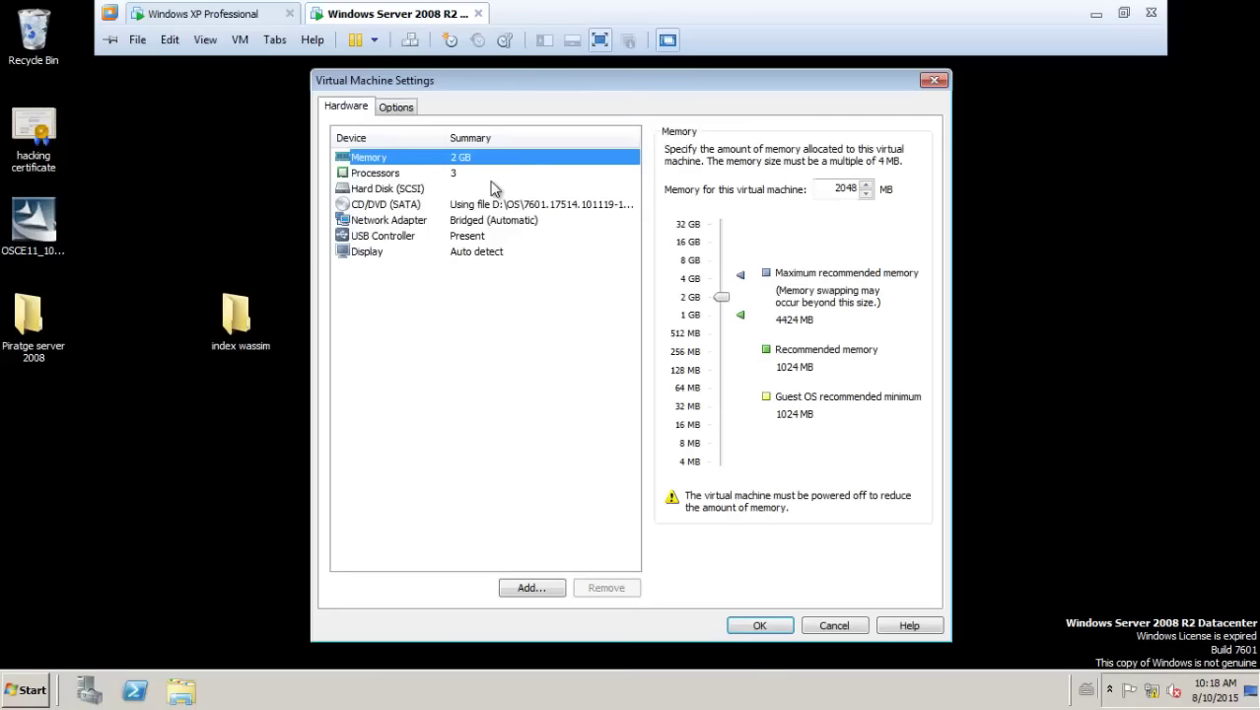
key("Escape")
mouse_move(530, 5)
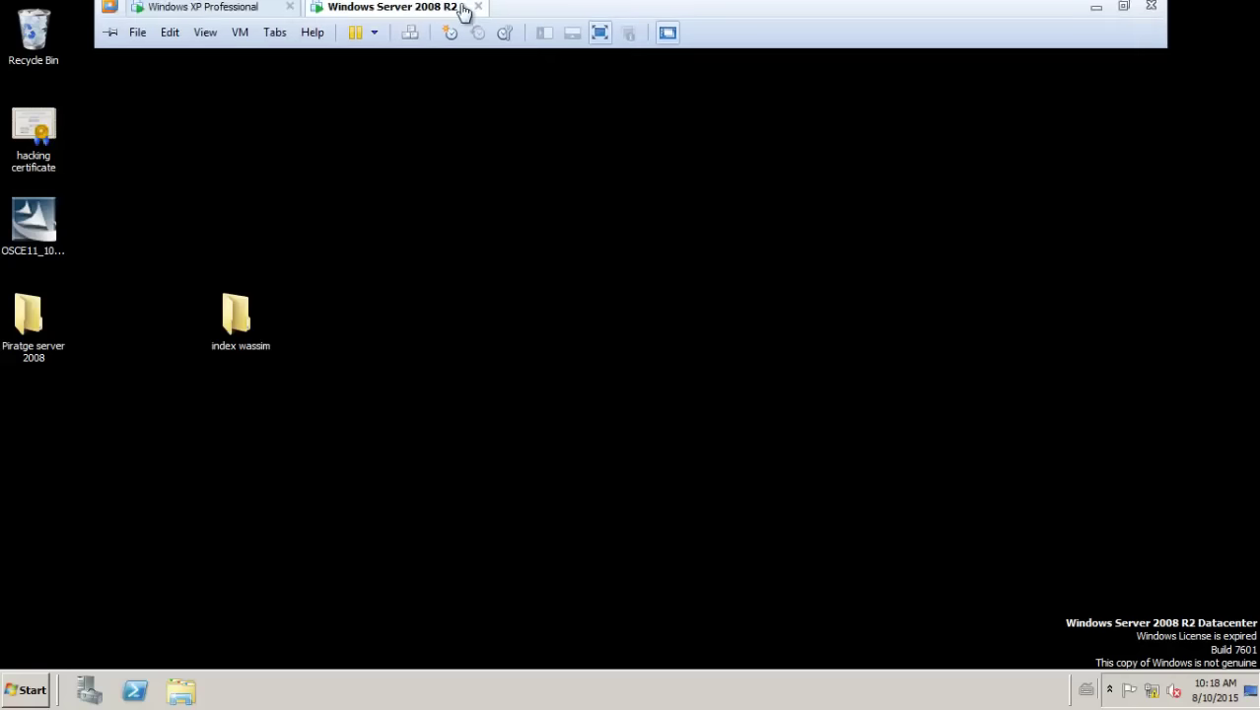
left_click(241, 40)
left_click(286, 278)
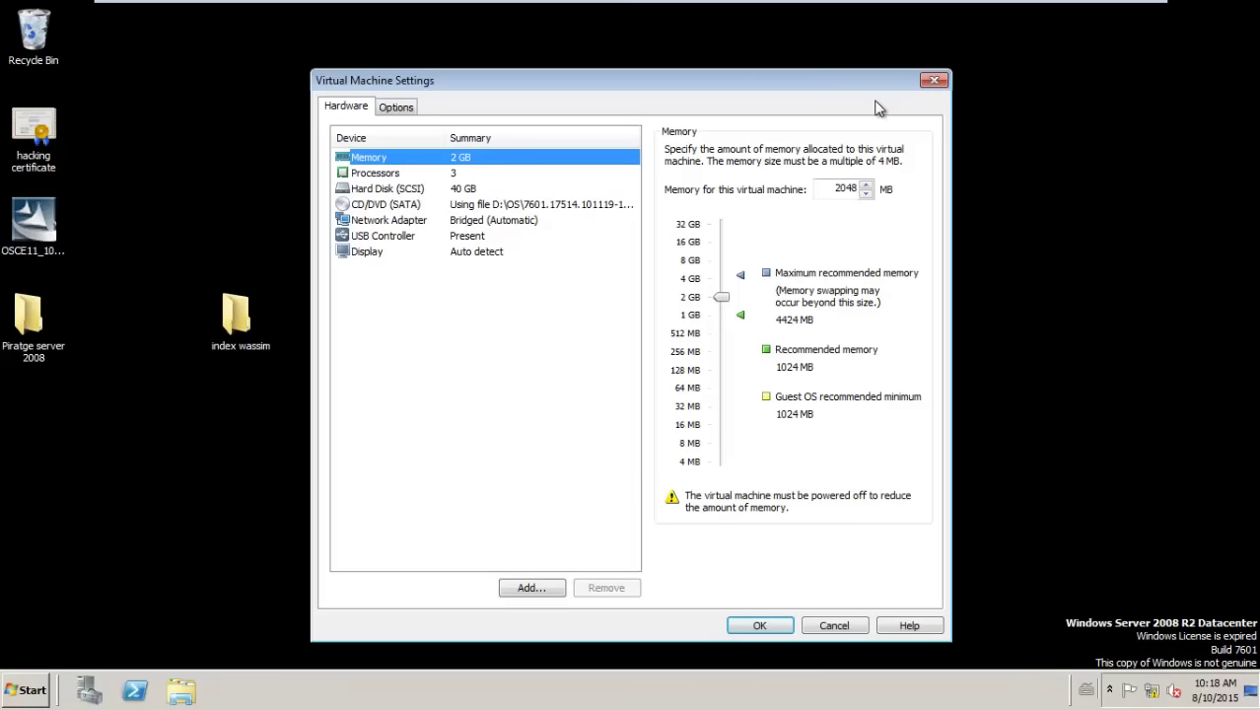
left_click(933, 80)
Step: Connect the Windows Server 2008 R2 machine's network adapter to the custom virtual network VMnet1 (Host-only)
mouse_move(699, 4)
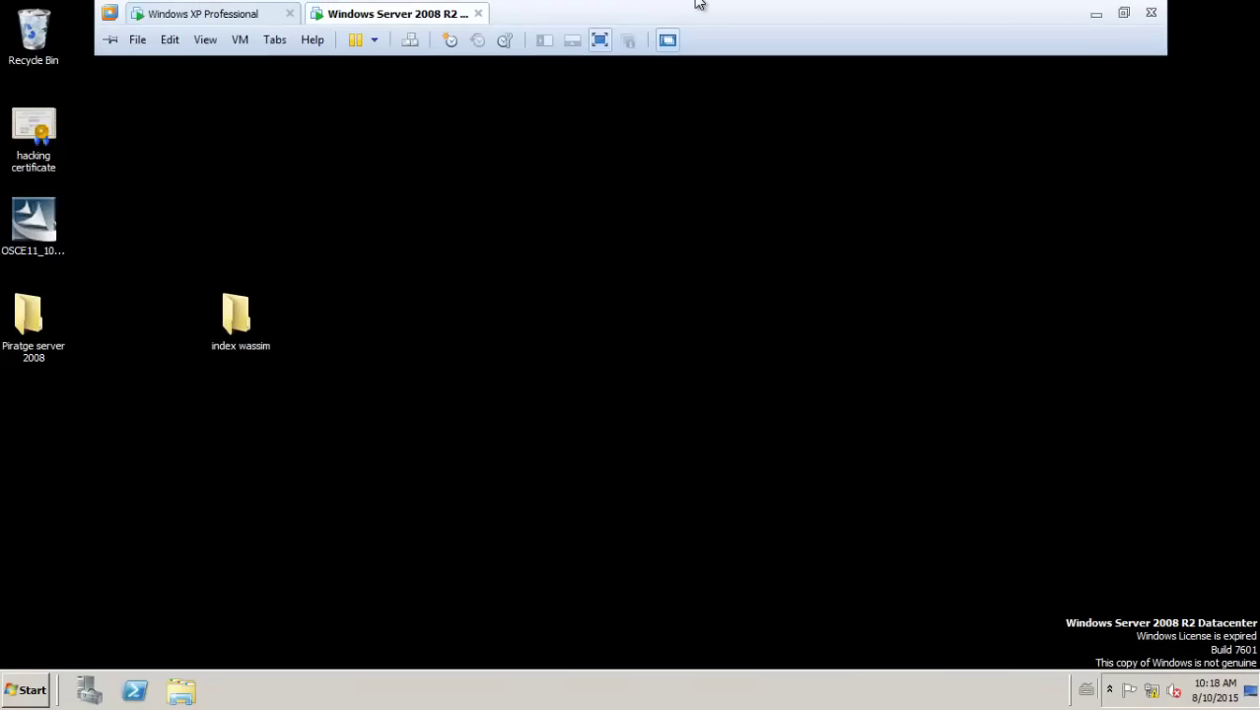
key("ctrl+d")
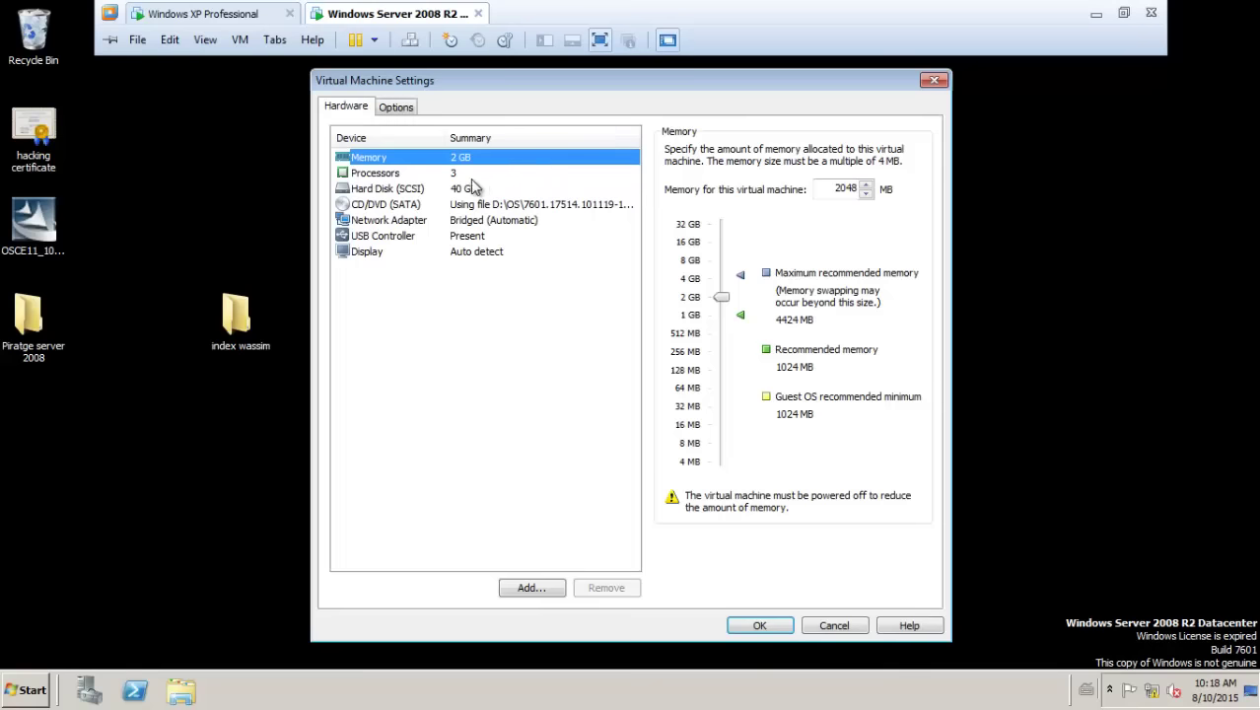
left_click(419, 221)
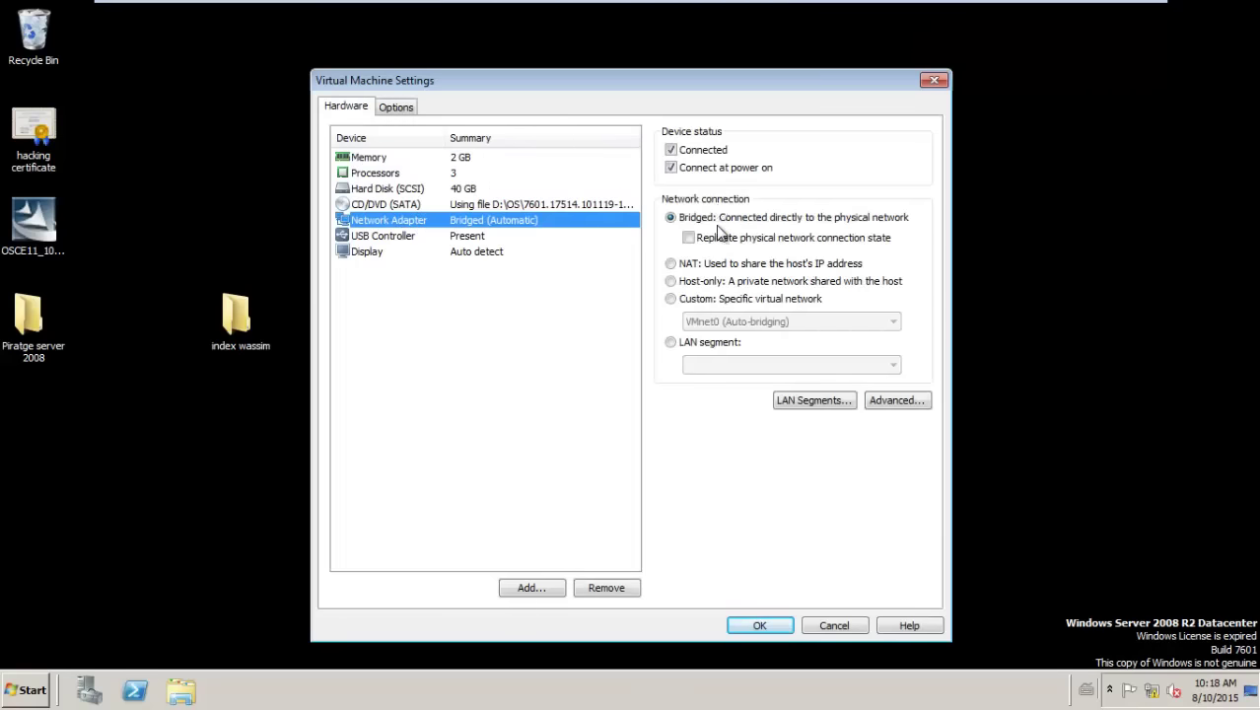
left_click(702, 299)
left_click(720, 321)
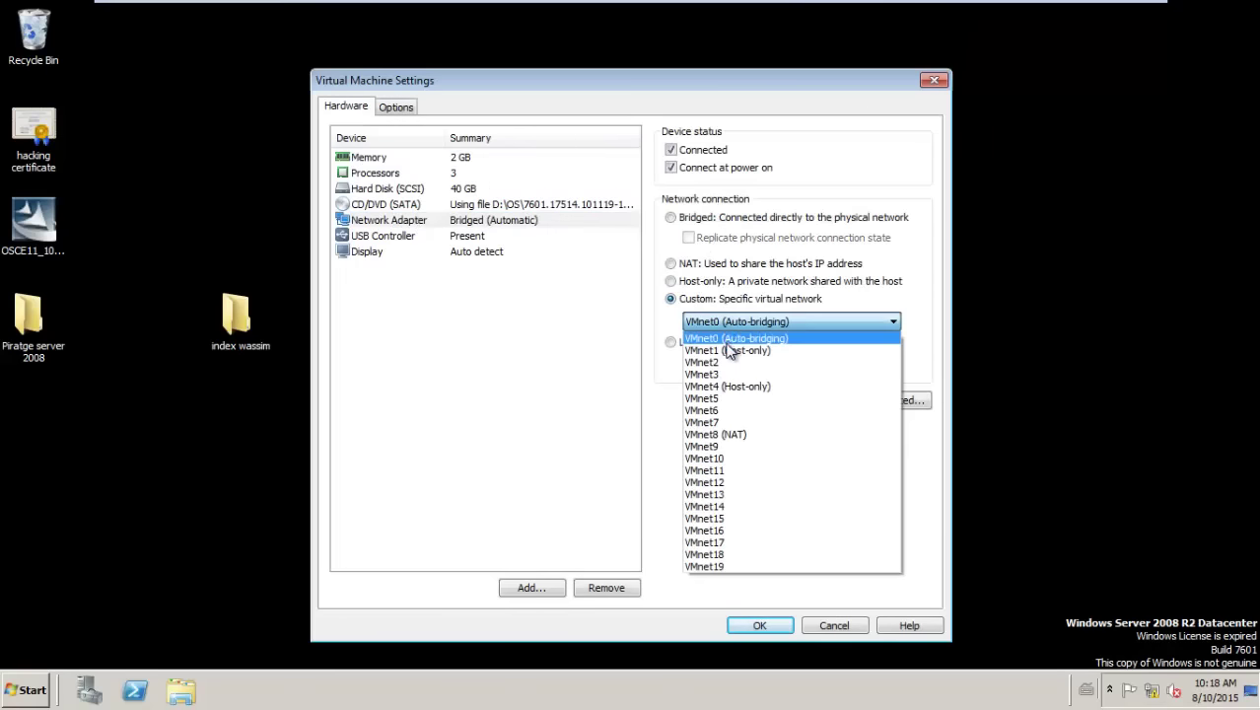
left_click(730, 352)
left_click(761, 624)
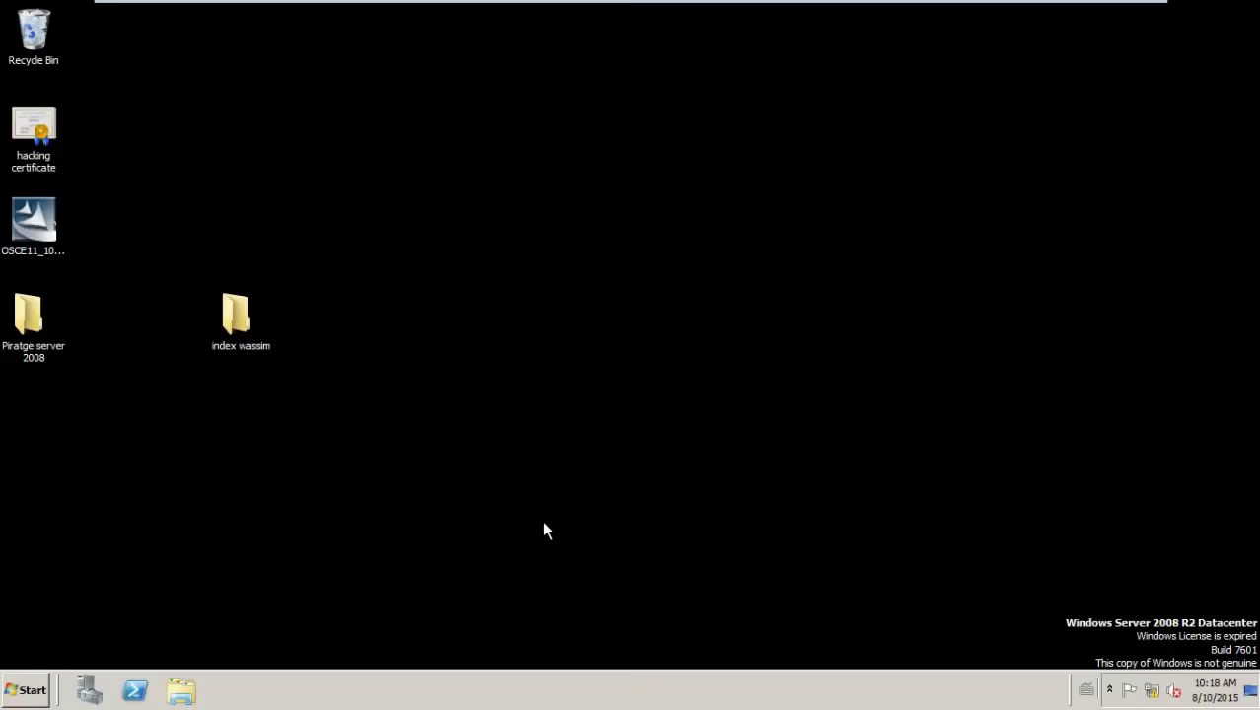
Step: Run ncpa.cpl on the server to open its Network Connections
key("super+r")
type("ncp")
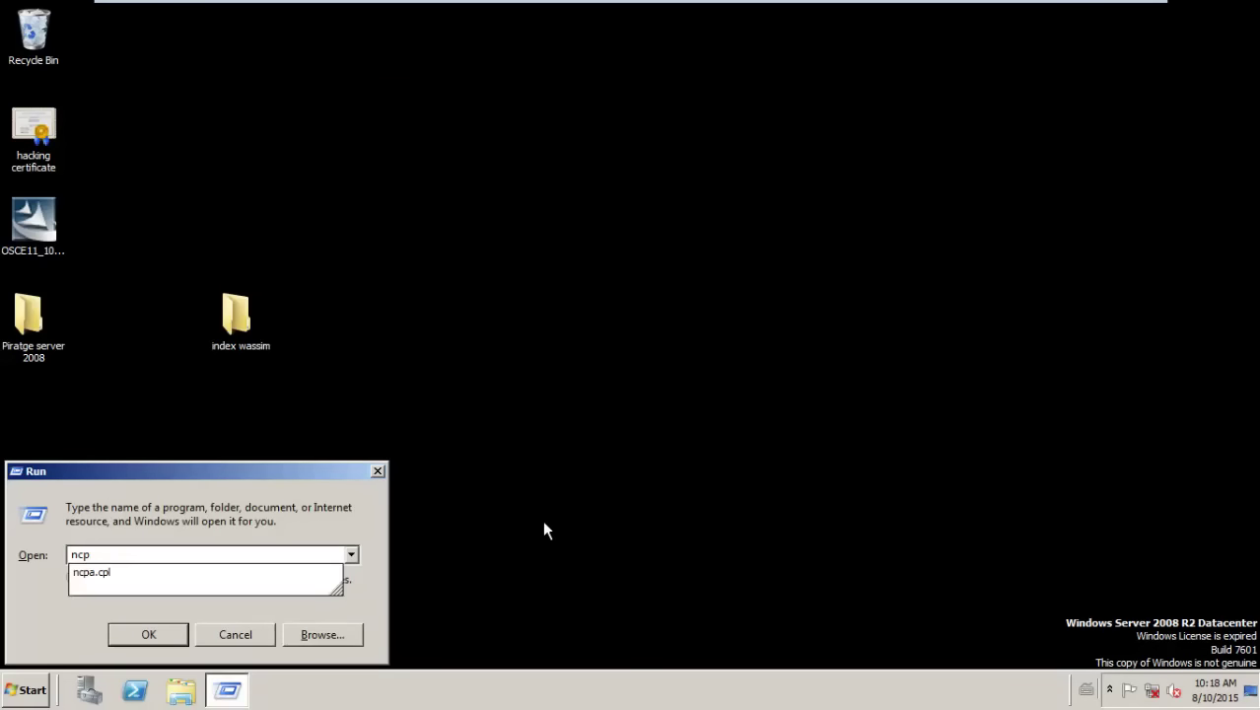
type("a.cpl")
key("Return")
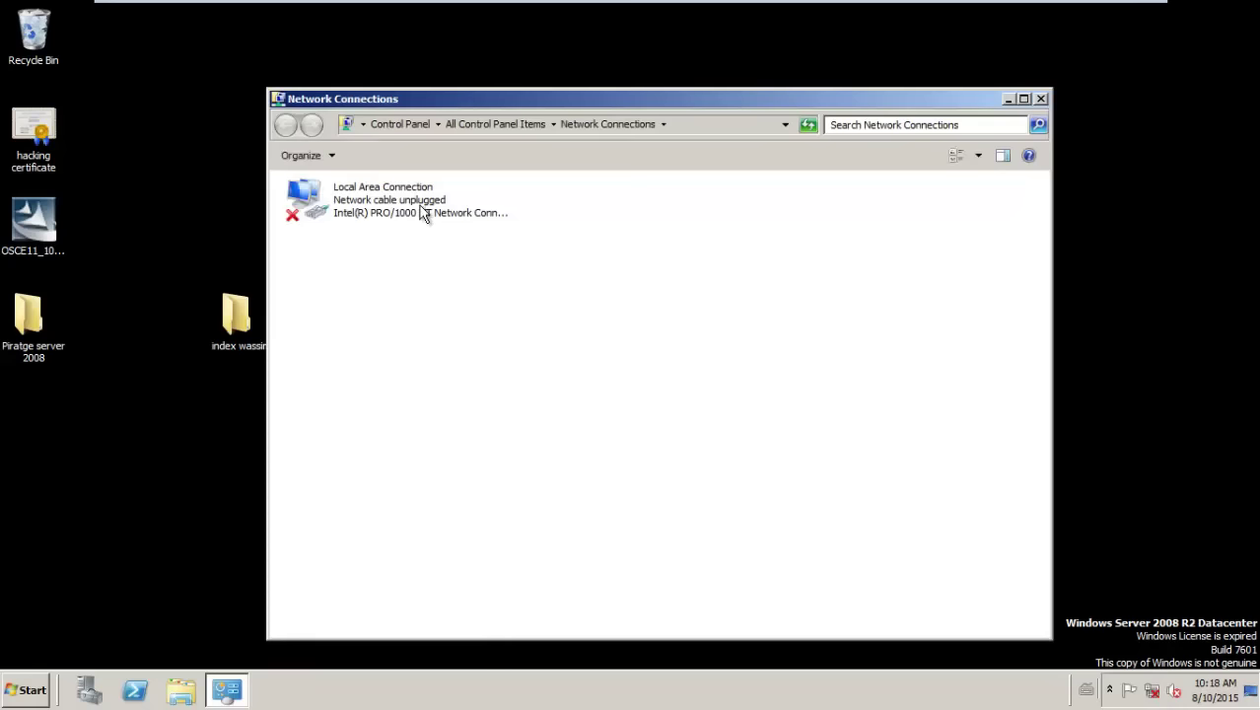
Step: Open the Internet Protocol Version 4 (TCP/IPv4) properties of the server's Local Area Connection
left_click(420, 207)
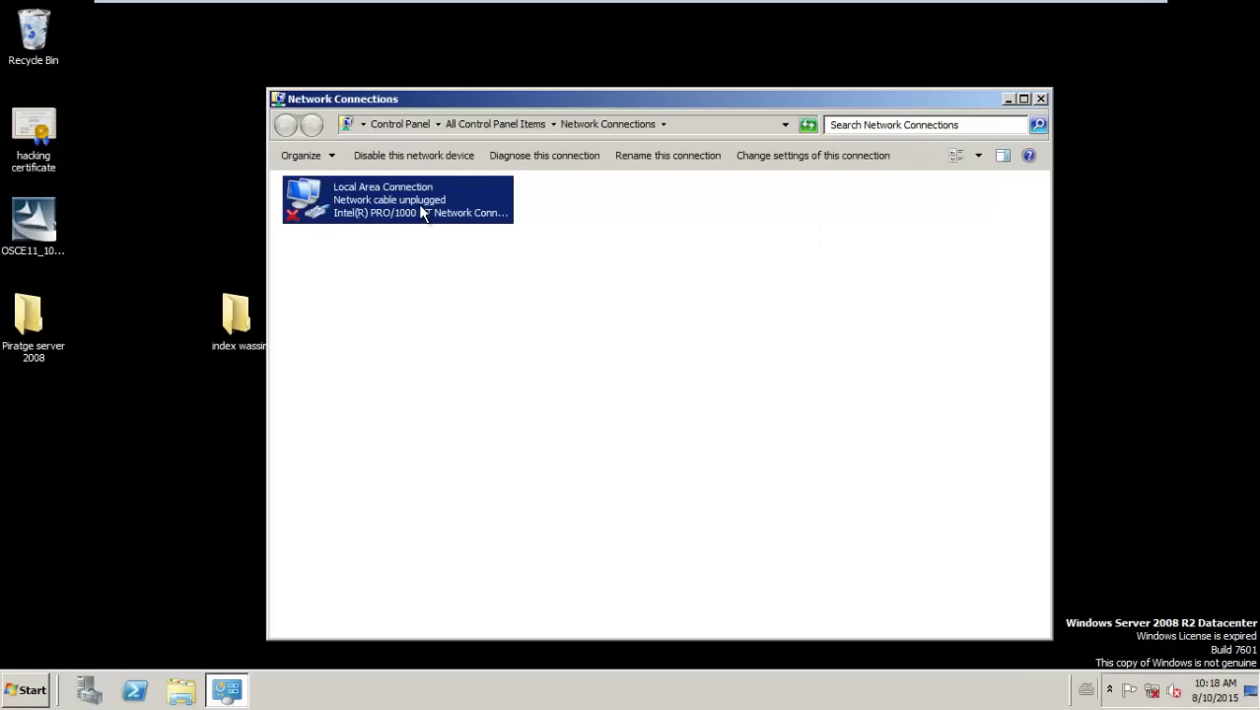
right_click(420, 208)
left_click(523, 357)
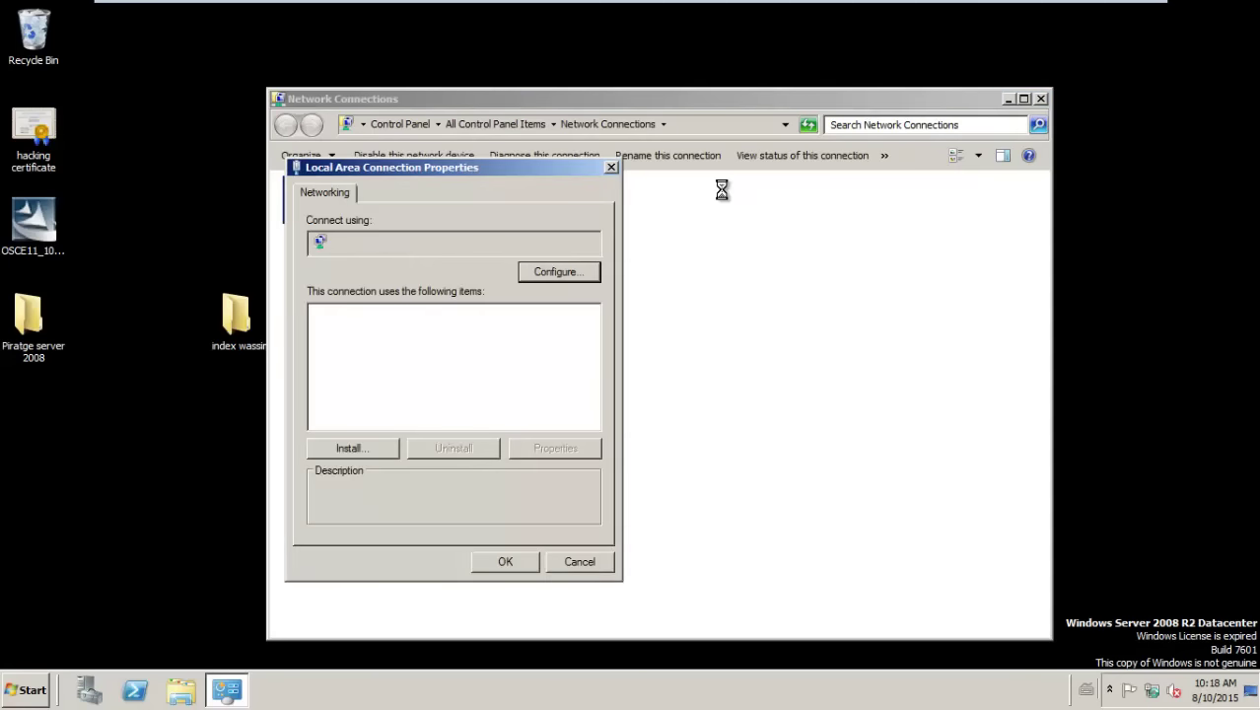
left_click_drag(485, 167, 780, 184)
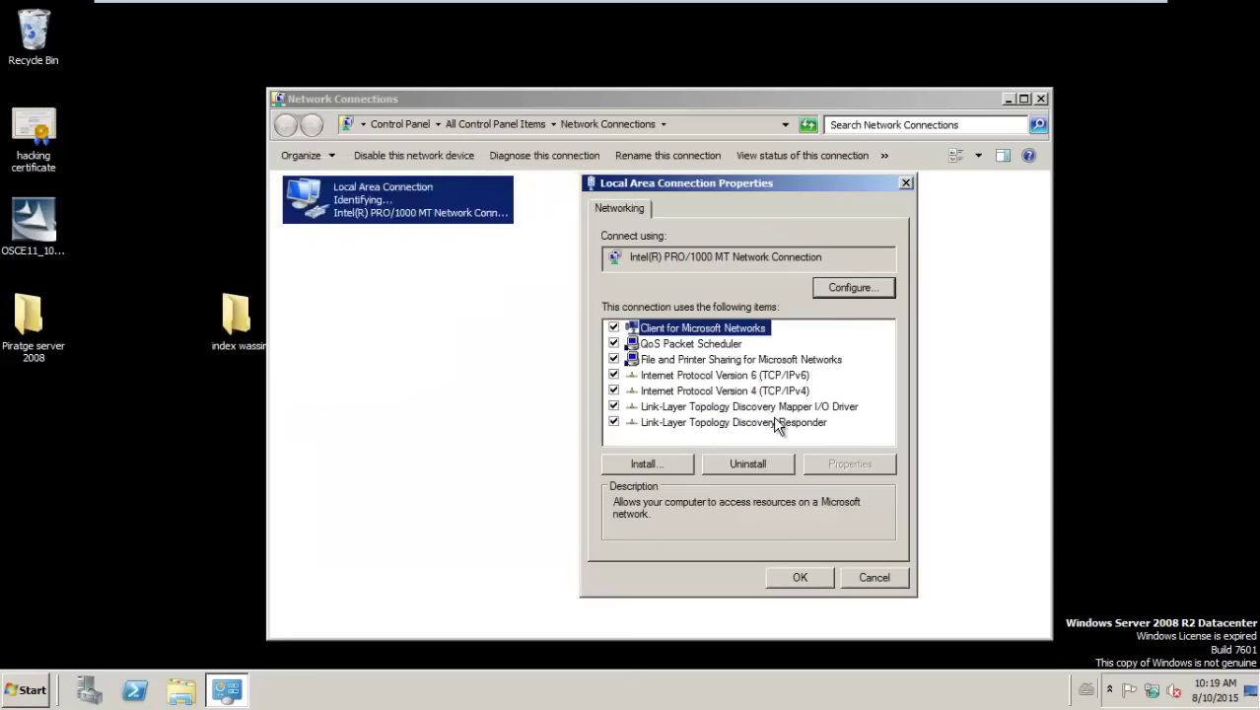
double_click(747, 391)
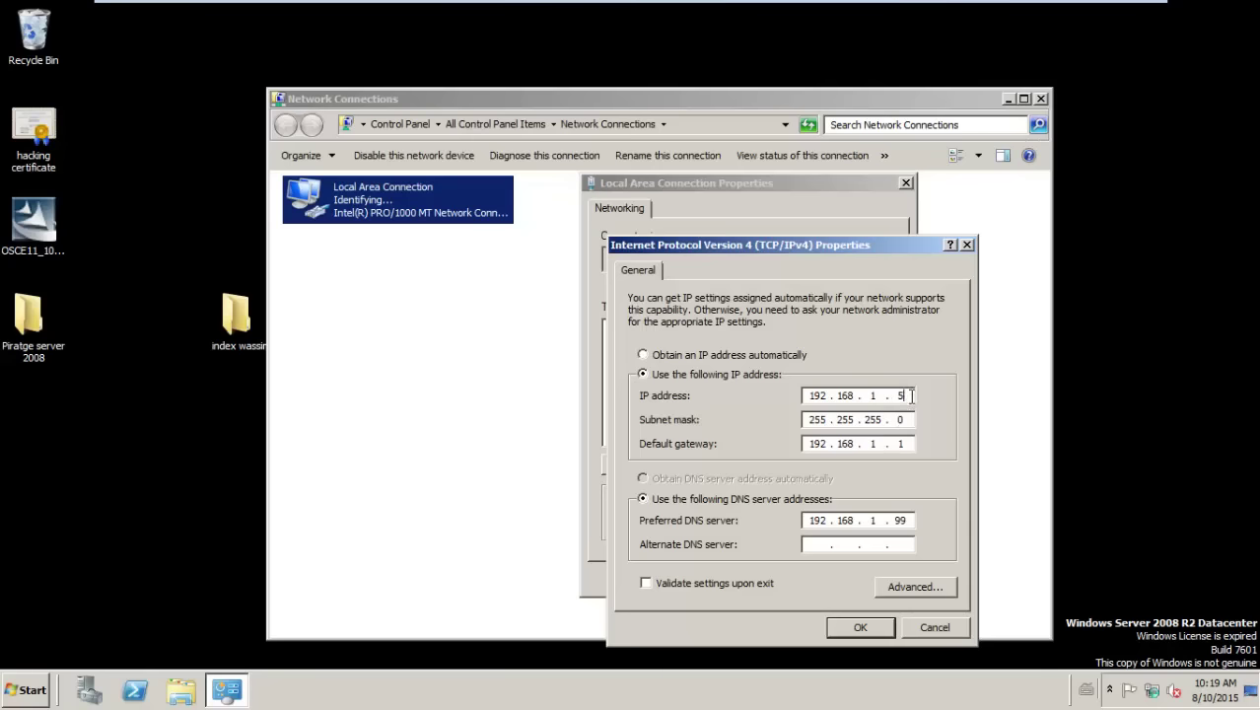
Step: Set the server's IP address to 172.16.1.2, consulting the network topology in GNS3 for the server's address
key("BackSpace")
key("BackSpace")
key("BackSpace")
key("BackSpace")
key("BackSpace")
key("BackSpace")
key("BackSpace")
key("BackSpace")
type("17216")
left_click(1095, 21)
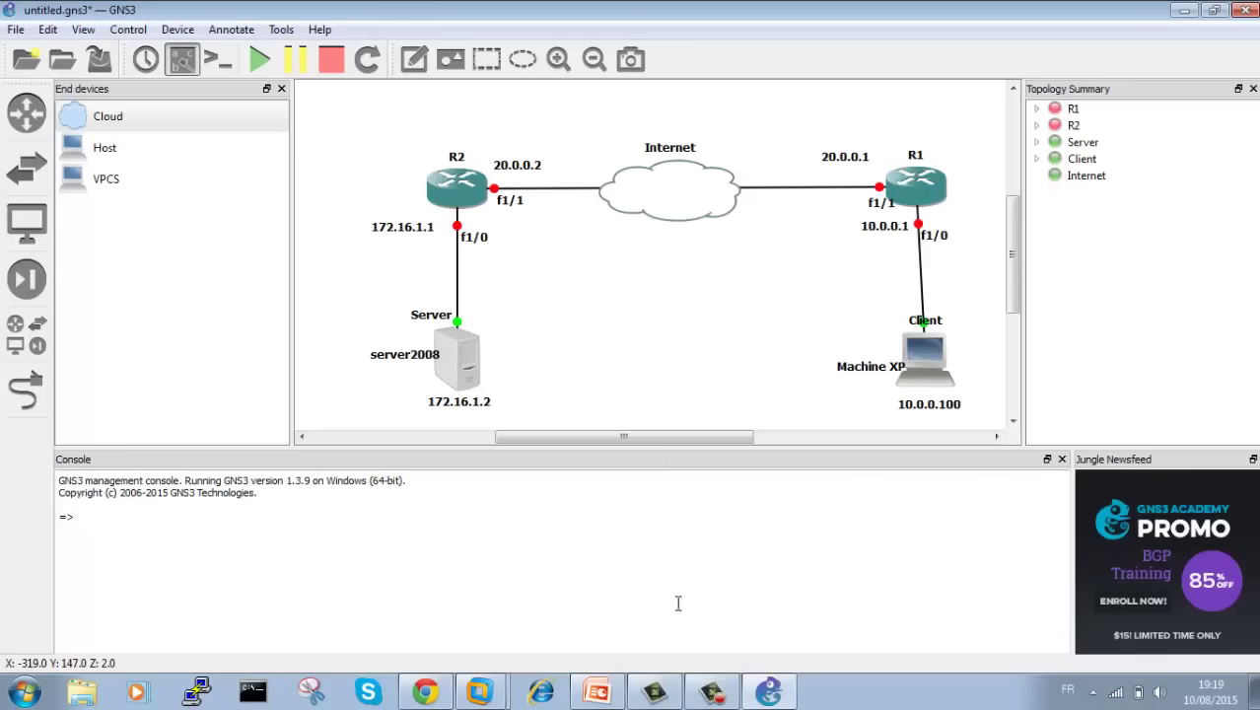
left_click(483, 693)
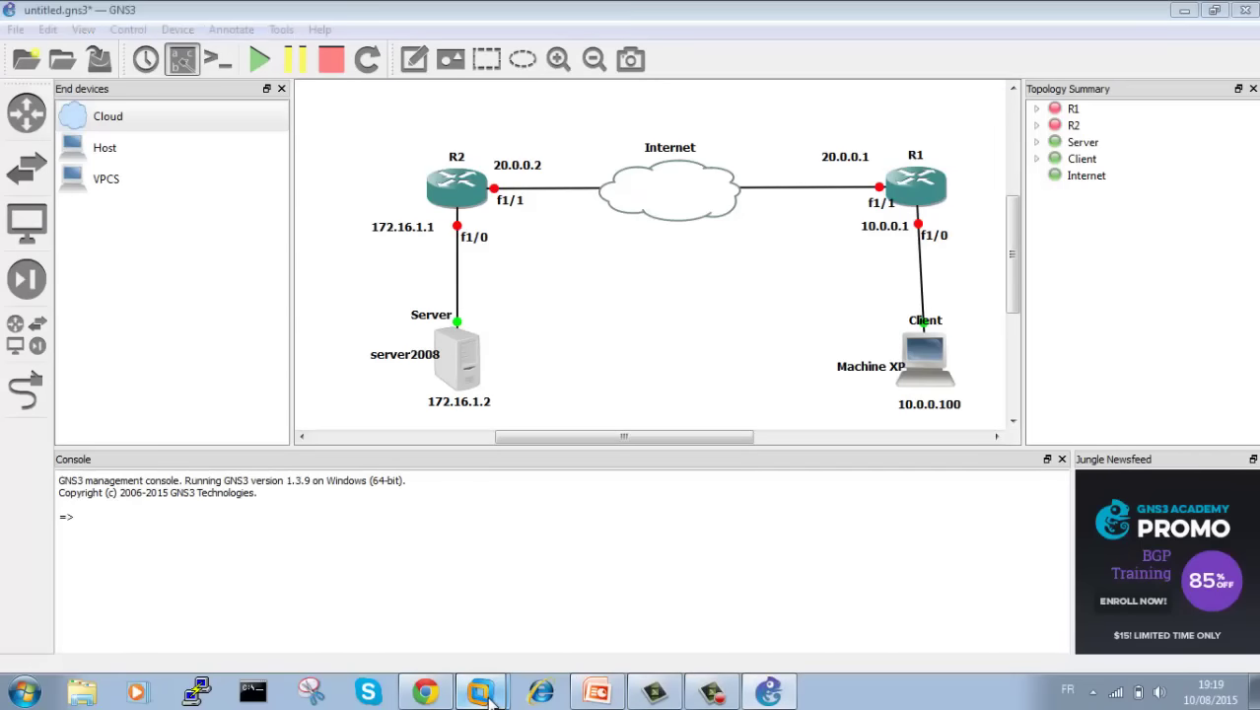
left_click(398, 653)
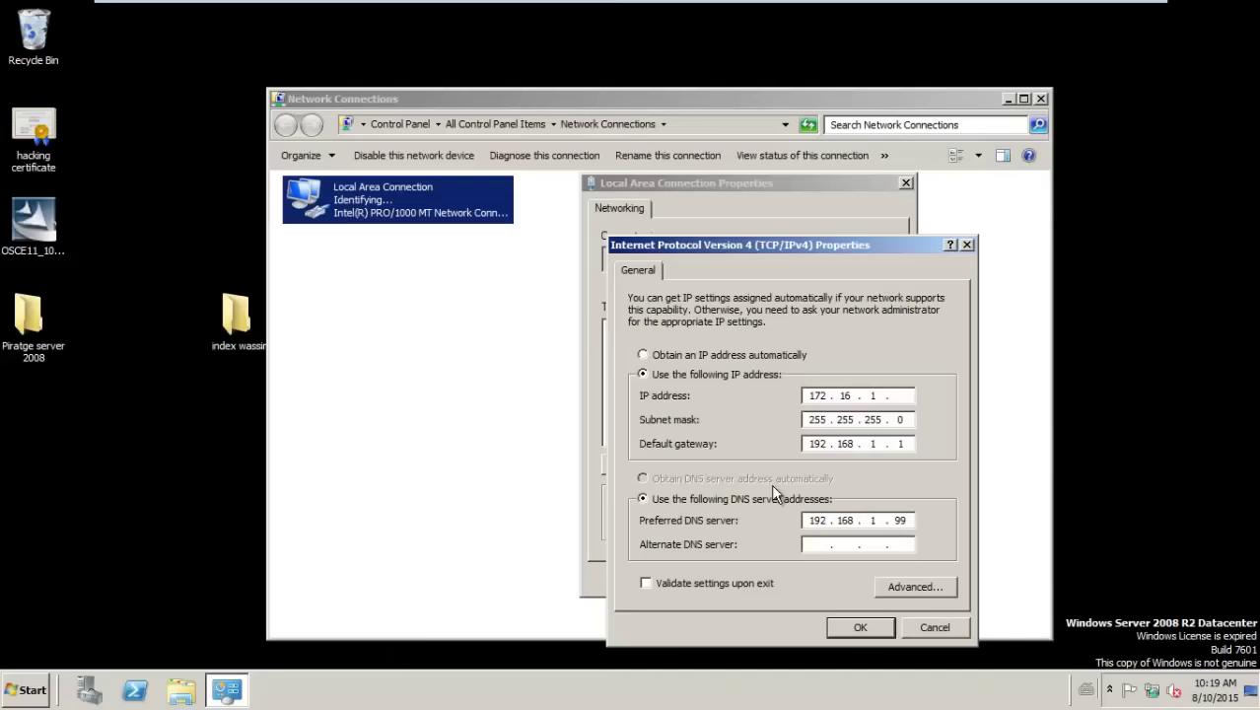
type("2")
Step: Set the server's default gateway to 12.16.1.1 and preferred DNS server to 8.8.8.8, and save the configuration despite the subnet mismatch
left_click(882, 422)
key("BackSpace")
key("BackSpace")
key("BackSpace")
key("BackSpace")
key("BackSpace")
key("BackSpace")
key("BackSpace")
key("BackSpace")
type("12 . 16 .")
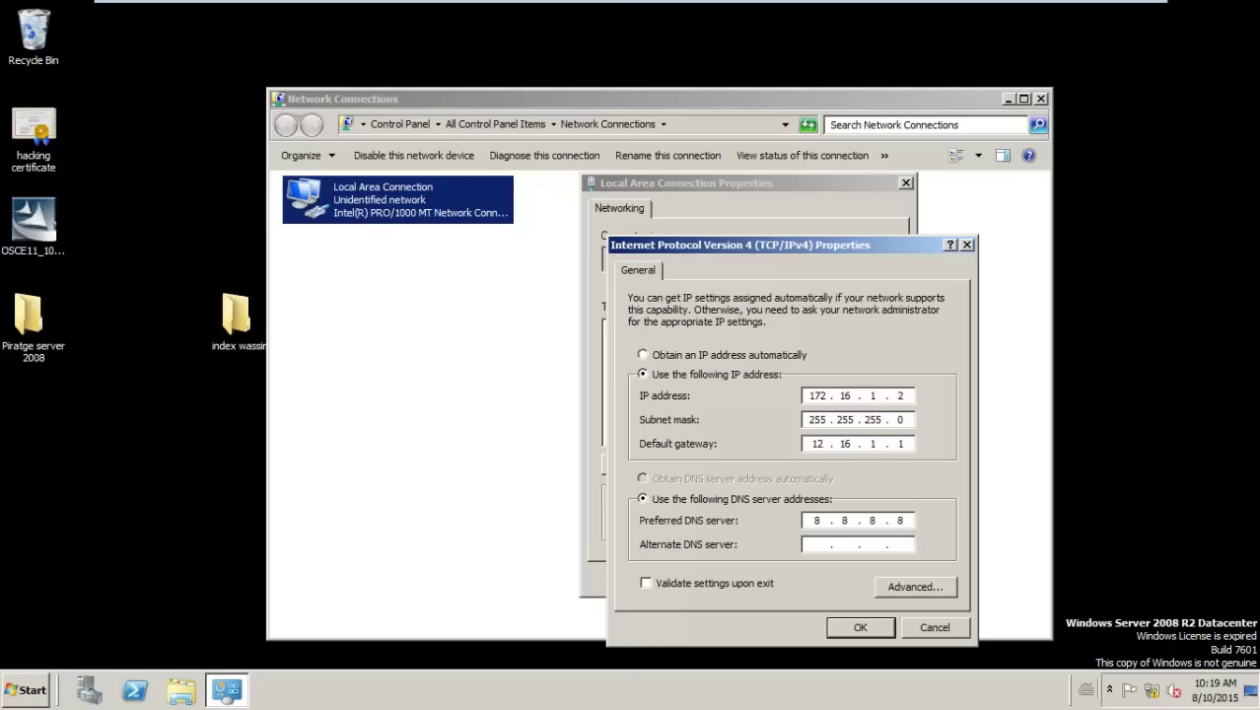
left_click(875, 634)
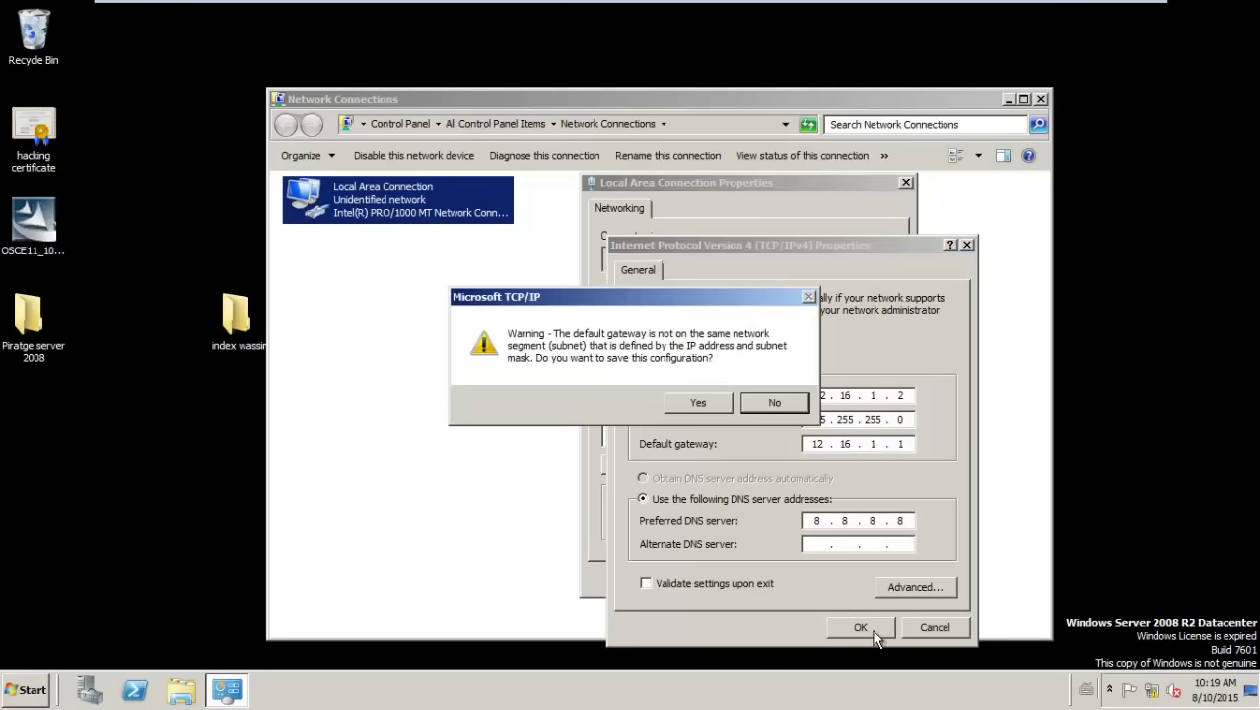
left_click(701, 403)
left_click(808, 579)
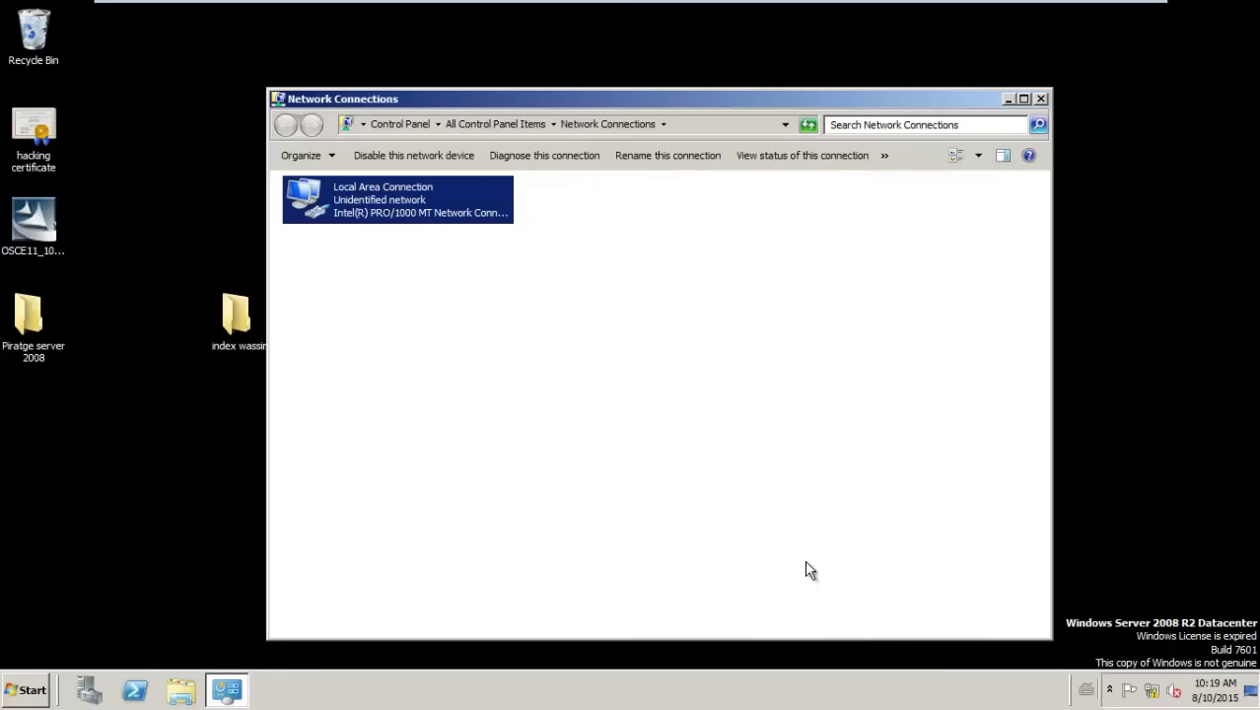
Step: Open a command prompt on the server with cmd and move its window clear of the connection icon
left_click(498, 584)
key("super+r")
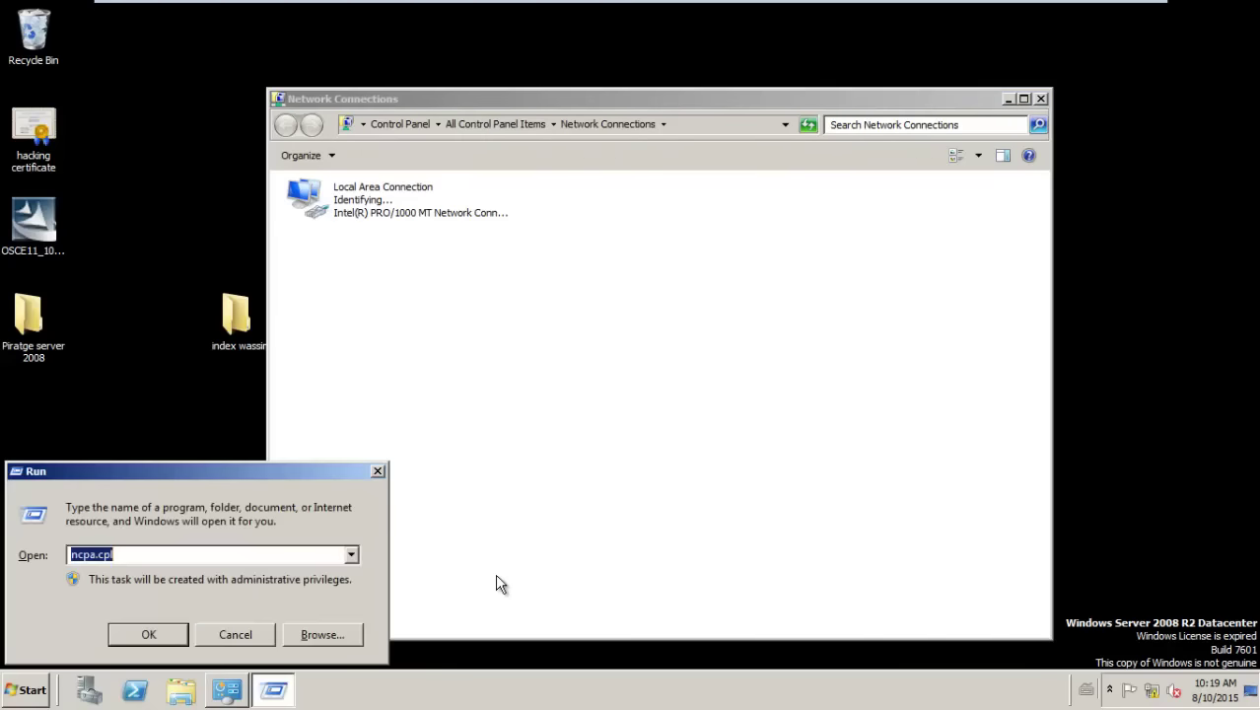
type("cmd")
key("Return")
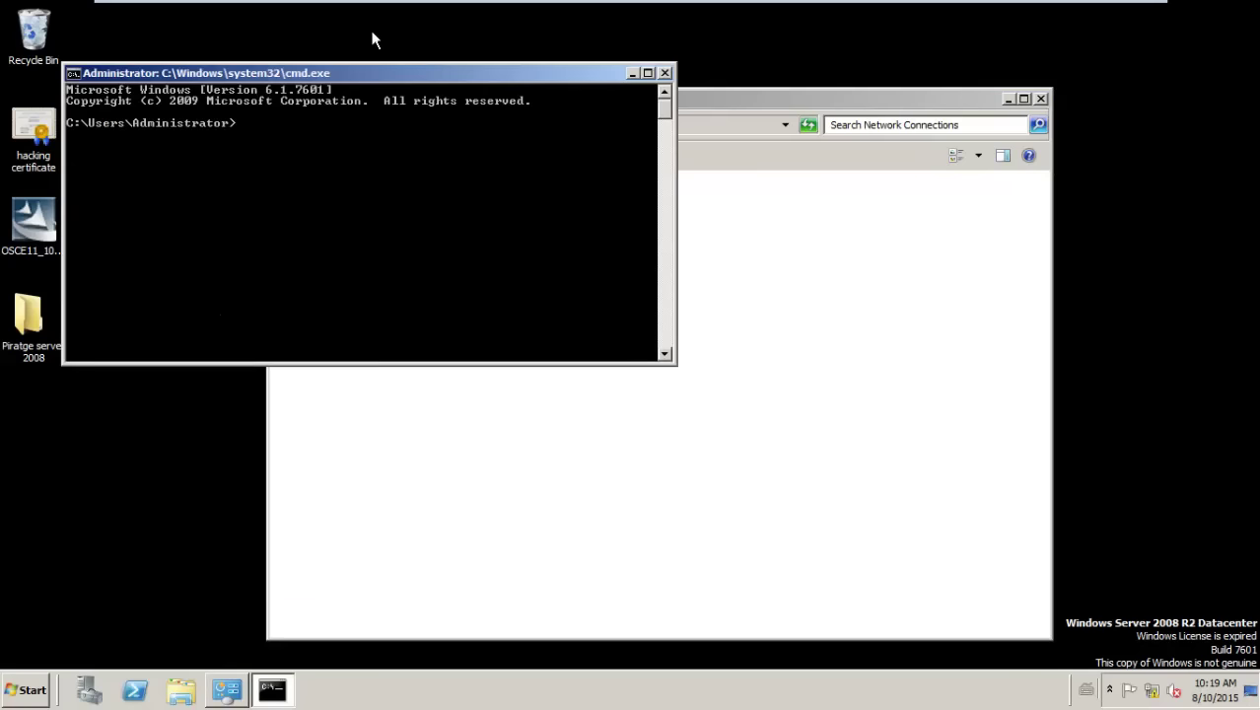
left_click_drag(347, 69, 775, 304)
Step: Change to the root of C:, clear the screen and check the server's addresses with ipconfig
type("cd\\")
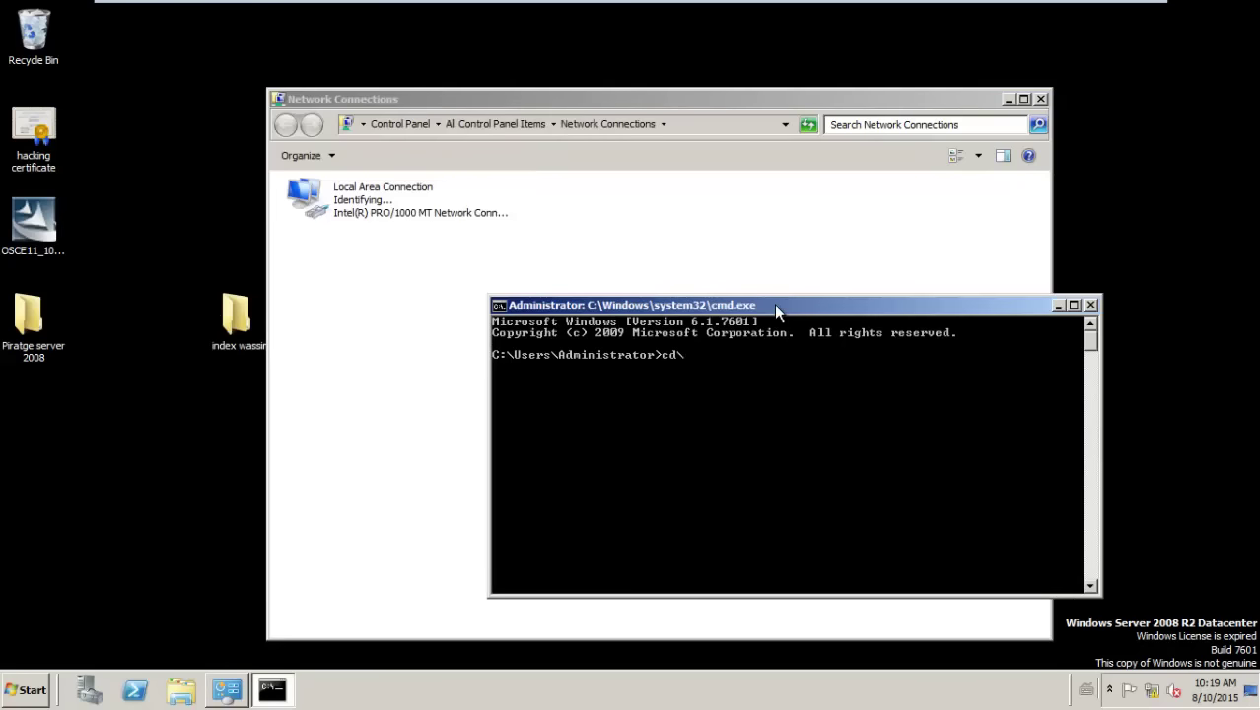
type("cl")
key("Return")
type("cls")
key("Return")
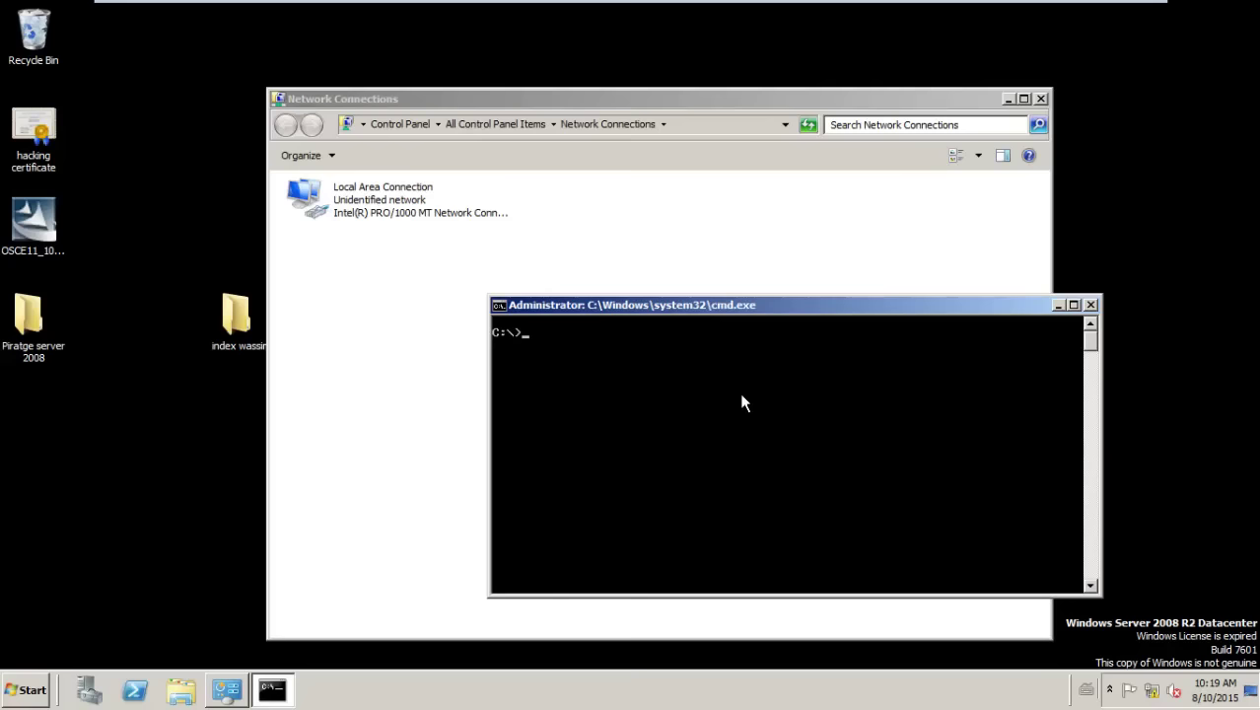
type("ipconfig")
key("Return")
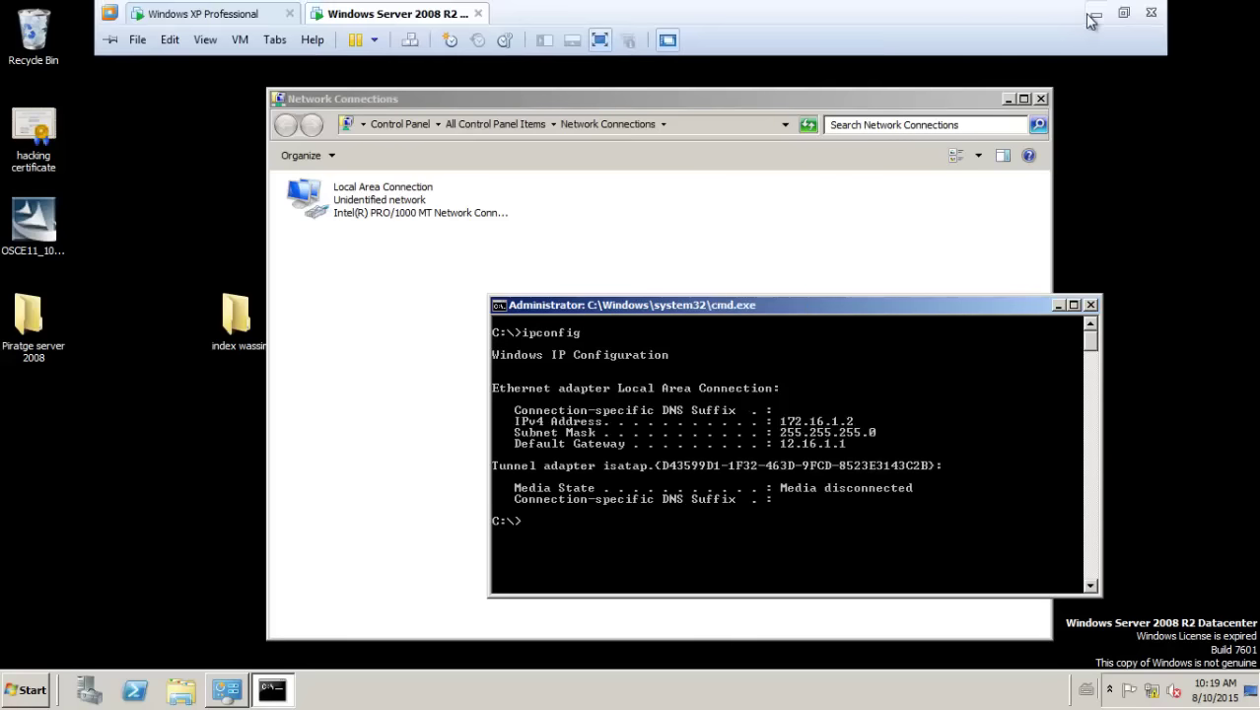
Step: Review the GNS3 topology, close the server's command prompt and switch to the Windows XP Professional virtual machine
left_click(1092, 12)
left_click(712, 692)
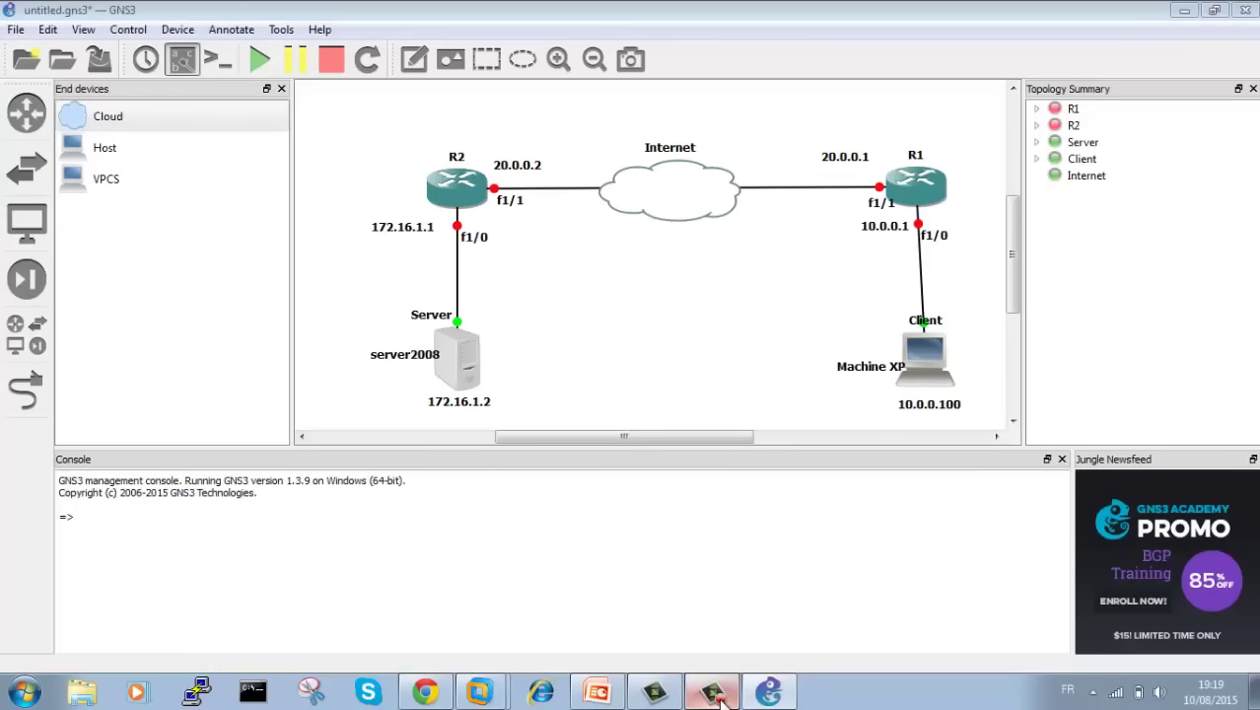
left_click(1159, 615)
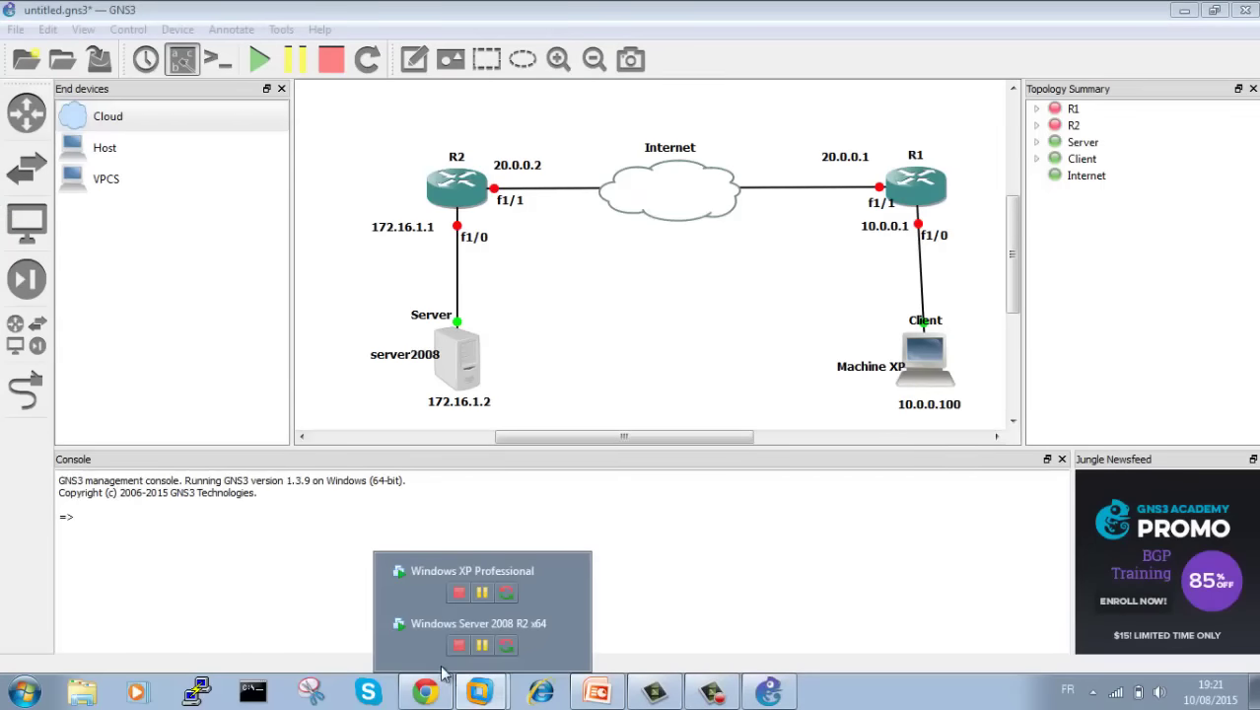
left_click(475, 542)
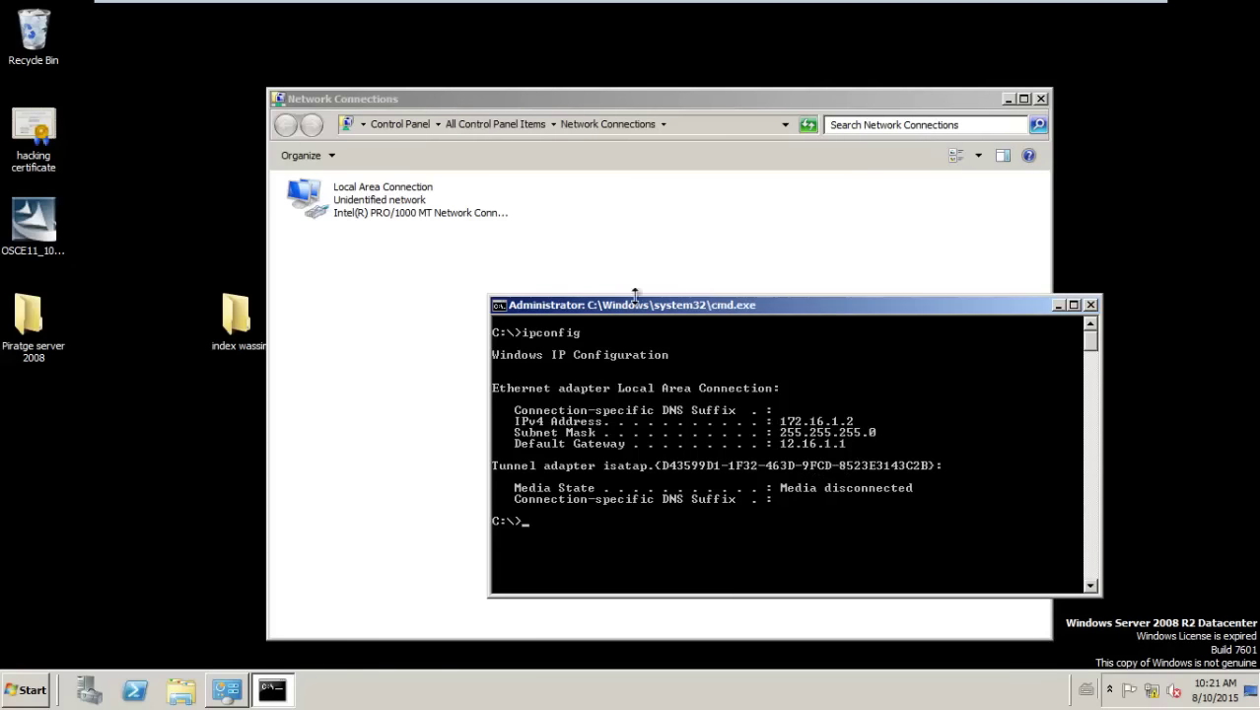
left_click(1091, 305)
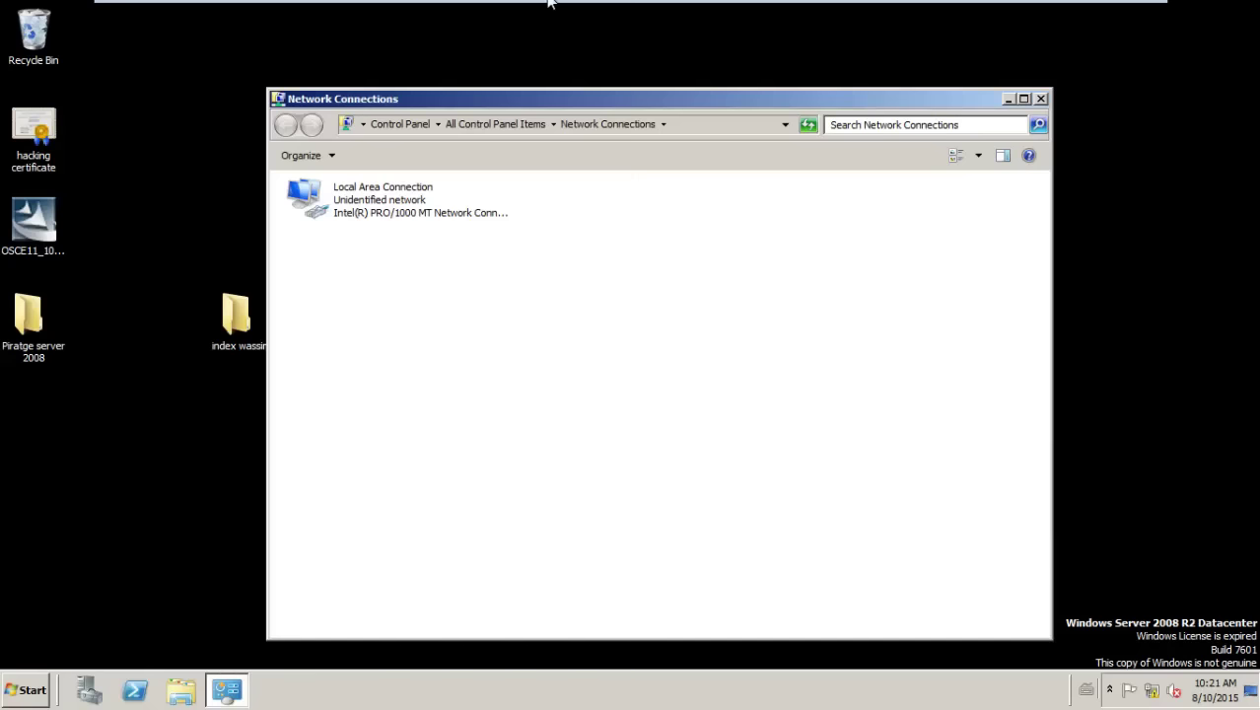
mouse_move(549, 3)
left_click(247, 14)
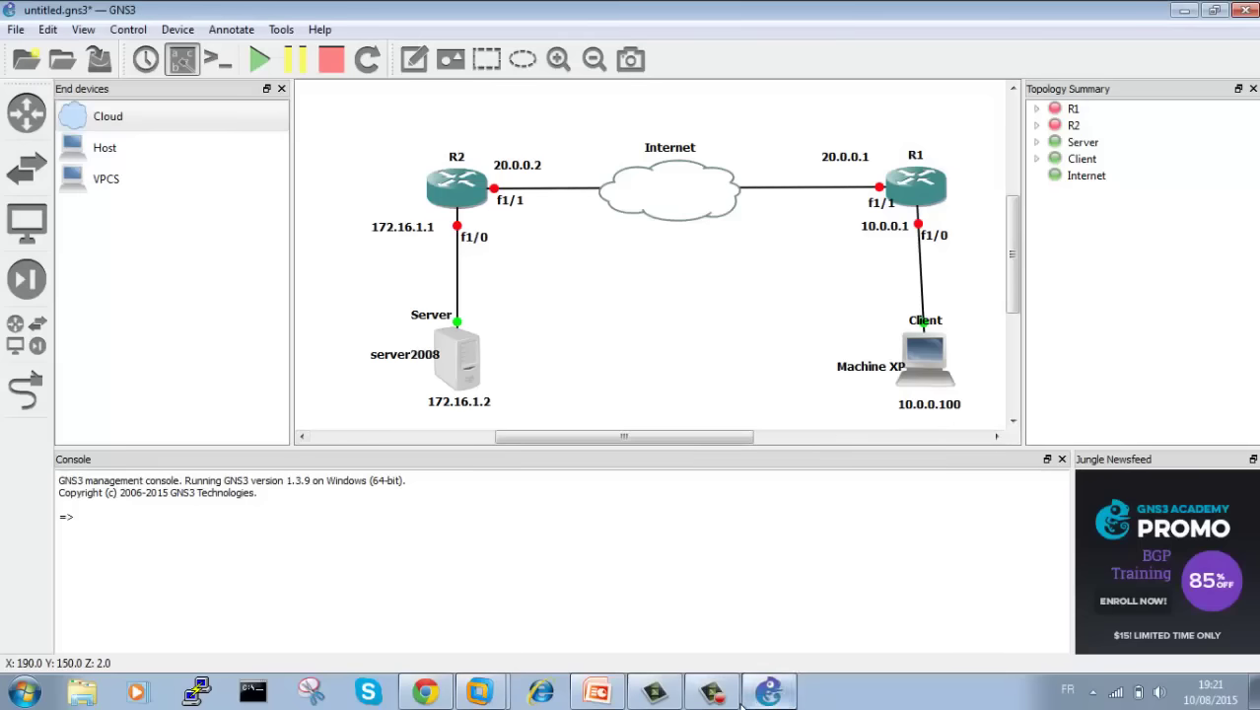
mouse_move(496, 698)
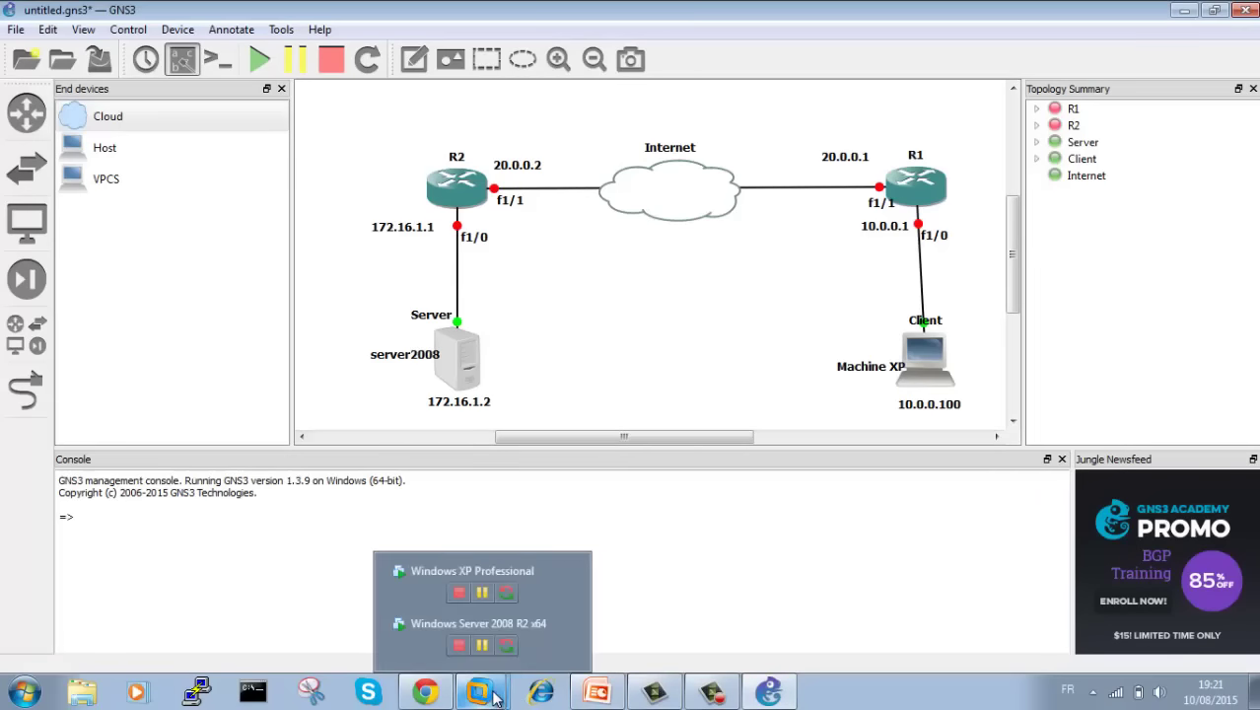
left_click(439, 590)
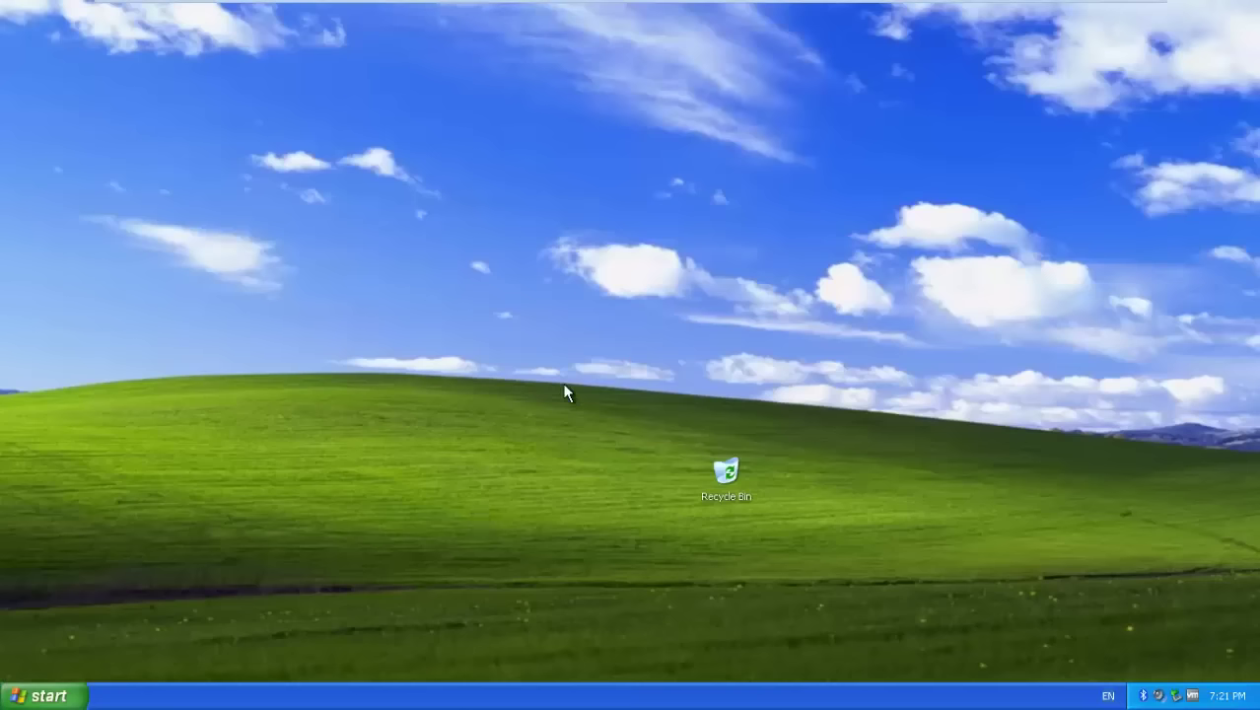
Step: Run ncpa.cpl on the XP machine and open the properties of its Local Area Connection
key("super+r")
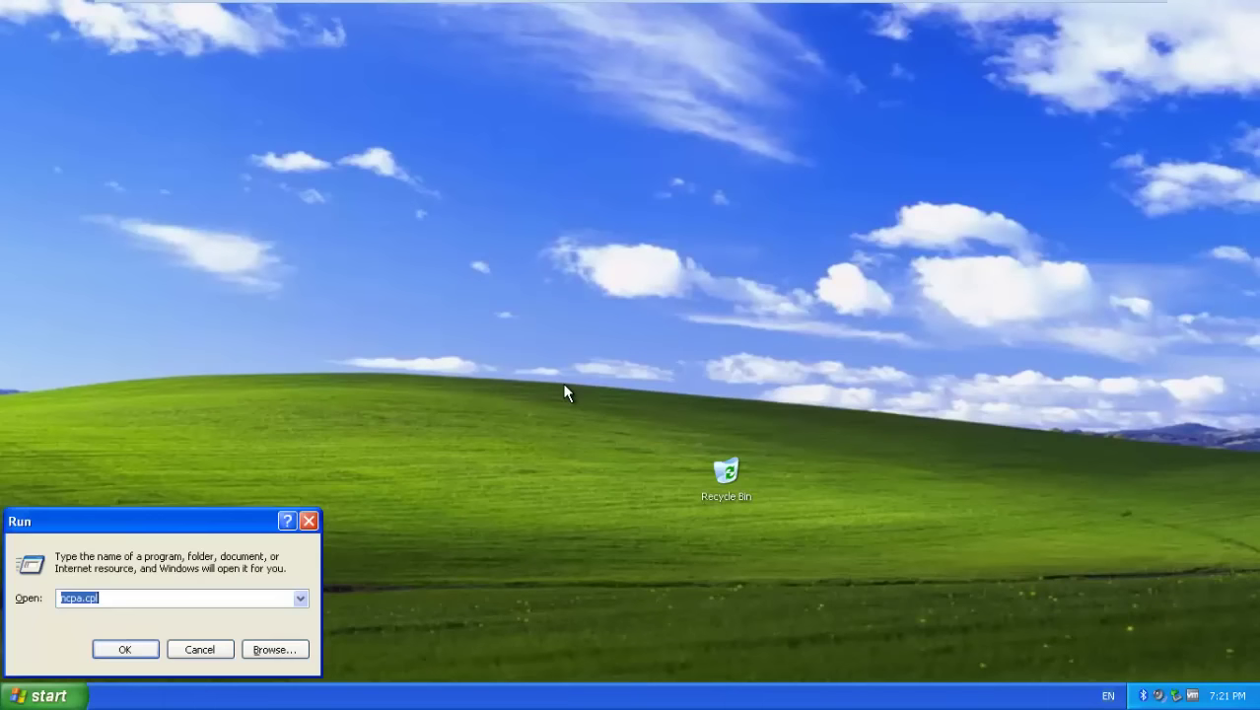
key("Return")
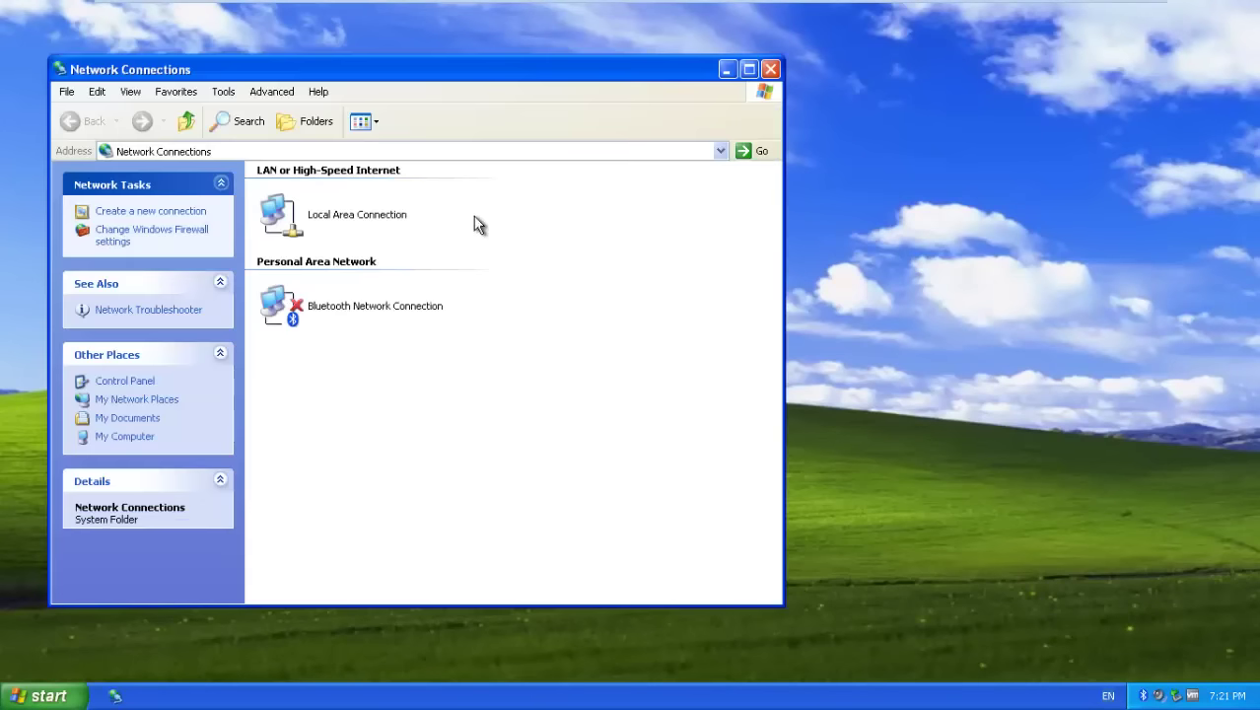
right_click(342, 220)
left_click(384, 364)
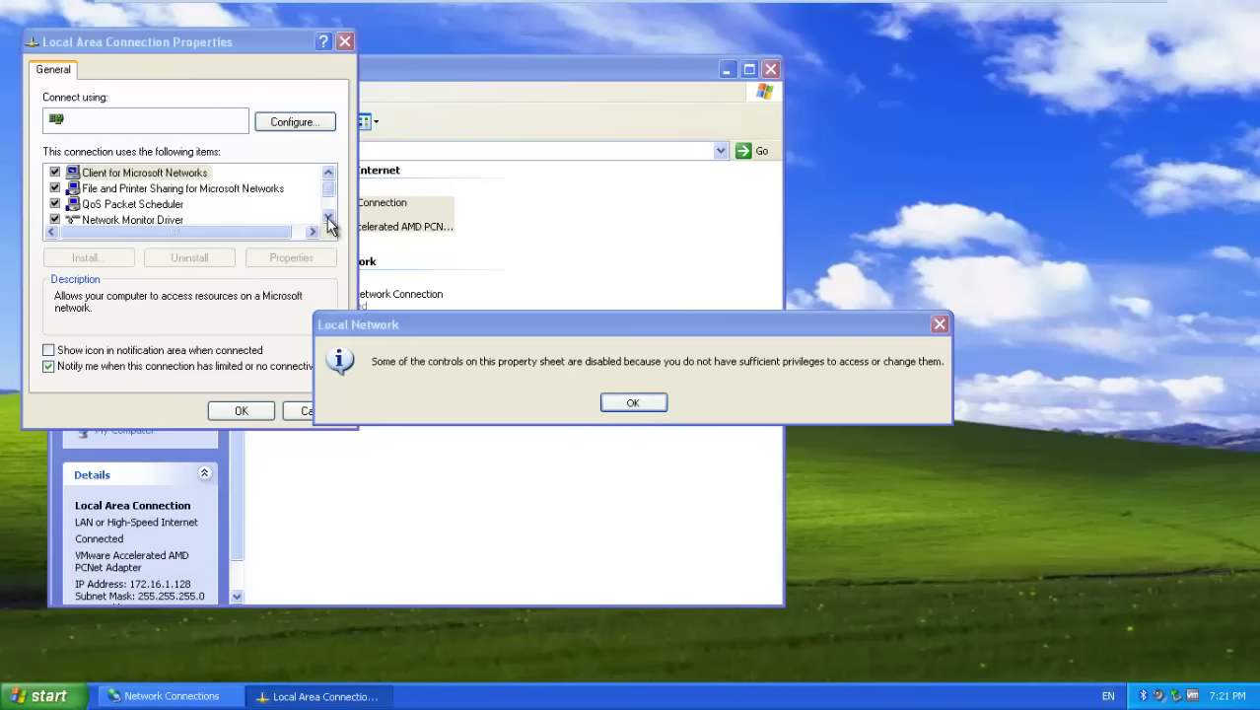
Step: Check whether the Internet Protocol (TCP/IP) item can be edited, and close the XP machine's connection windows
left_click(634, 403)
scroll(332, 209, "down", 2)
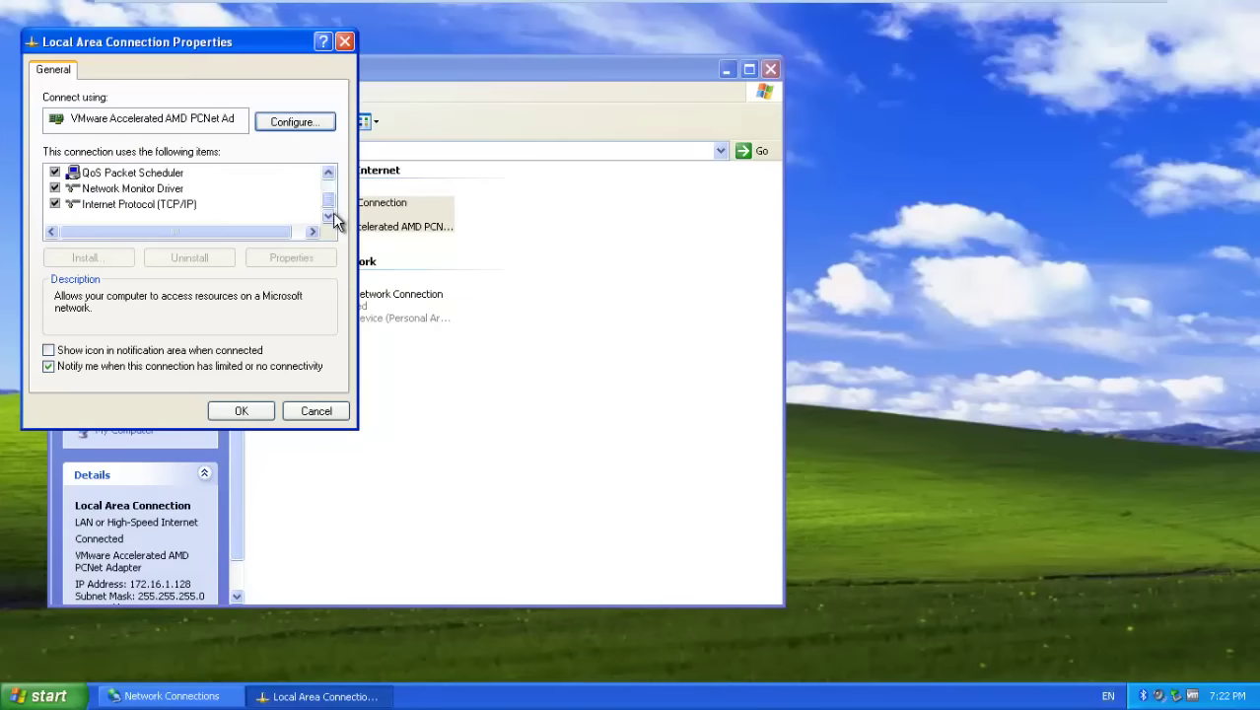
left_click(198, 204)
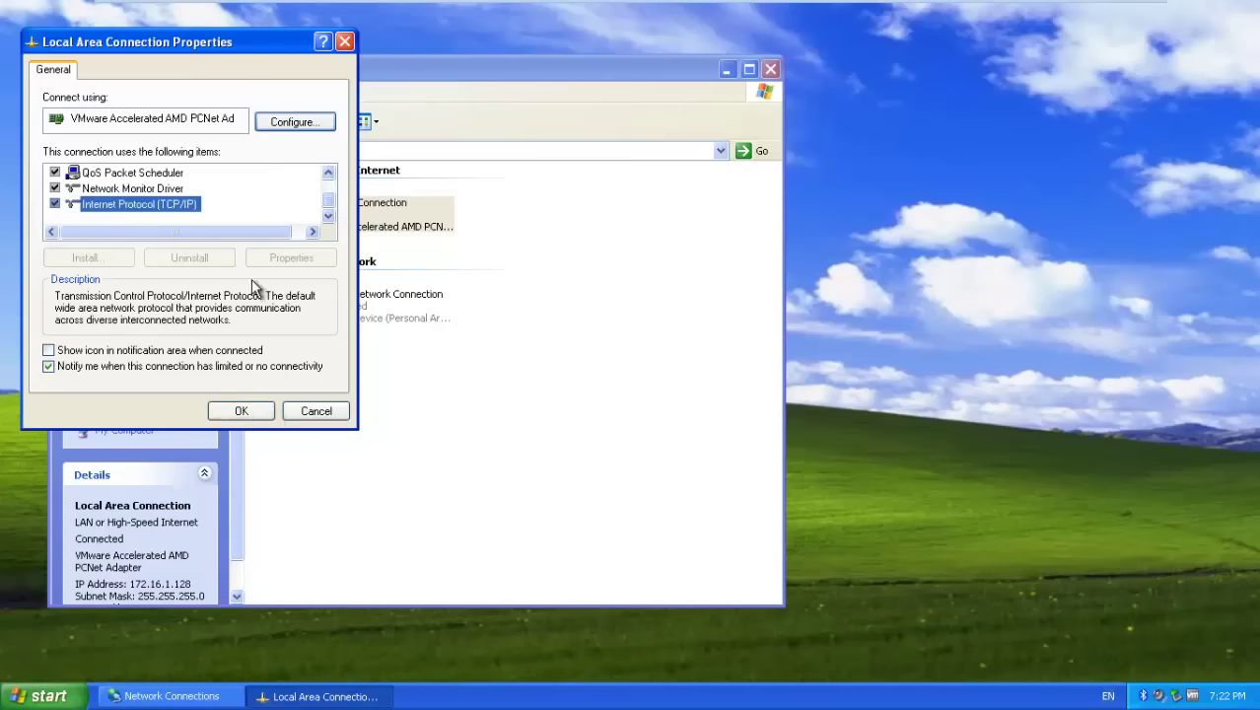
left_click(236, 410)
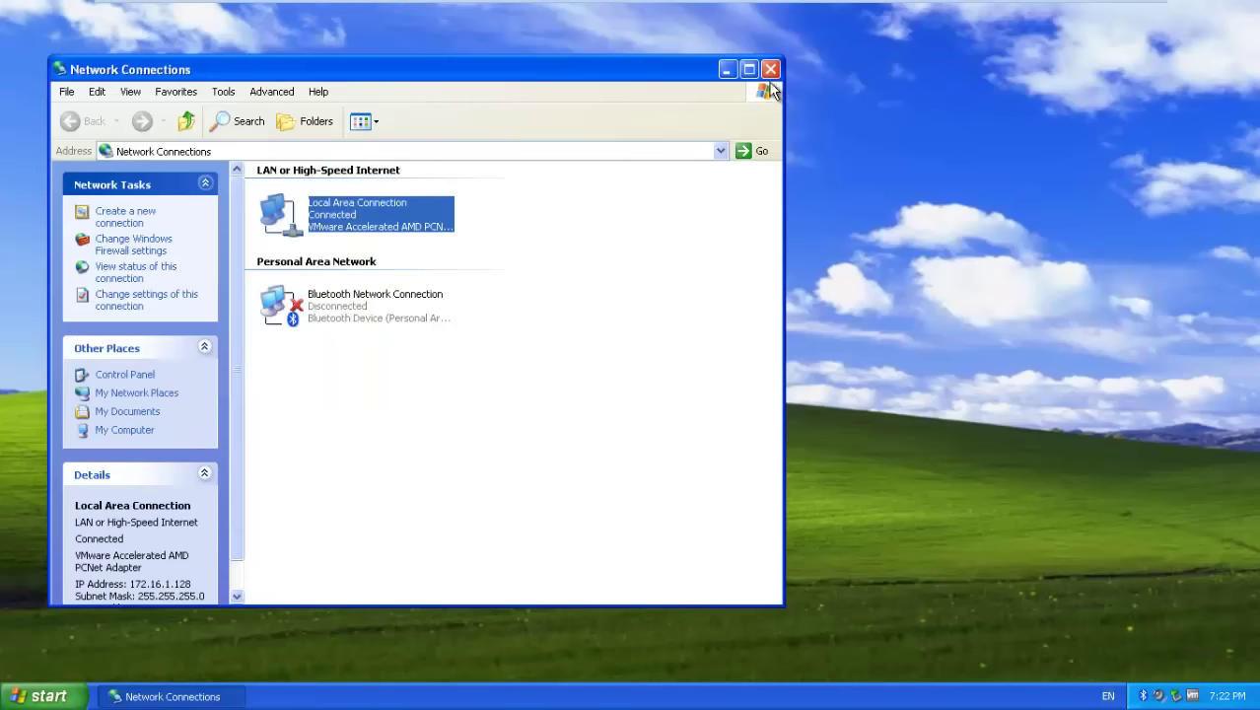
left_click(770, 70)
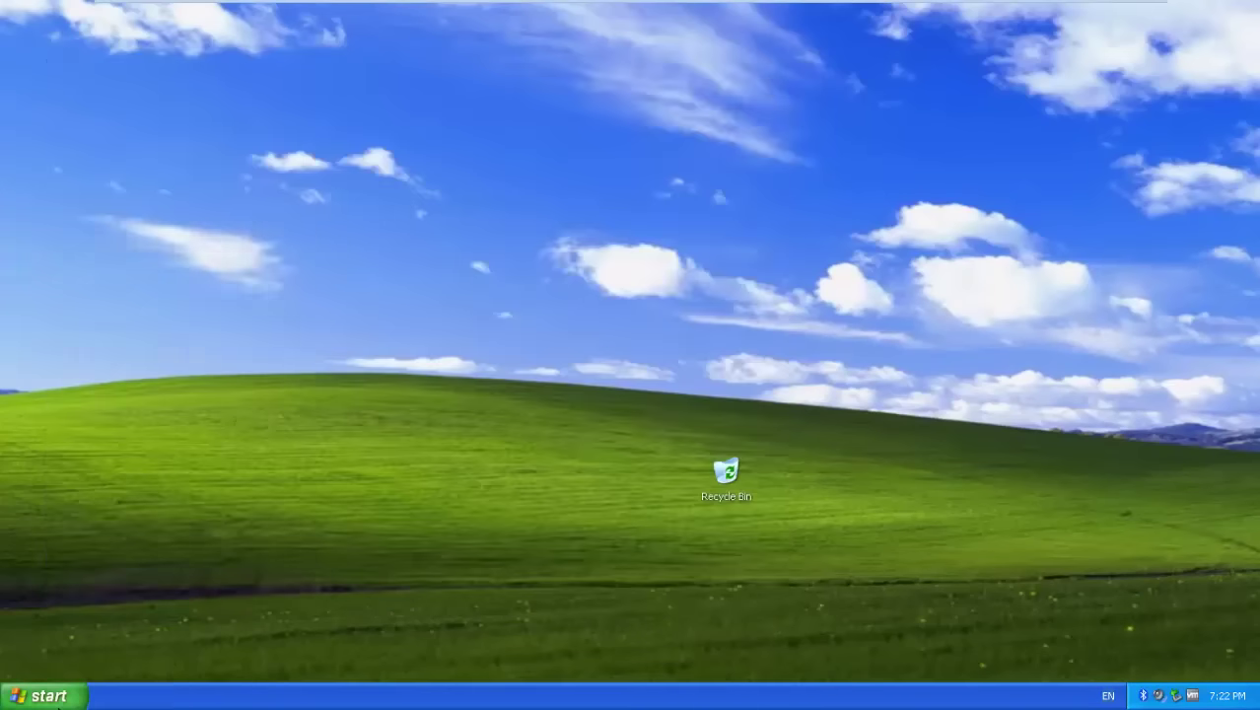
Step: Check the XP machine's computer name and domain membership in System Properties
left_click(59, 695)
right_click(261, 424)
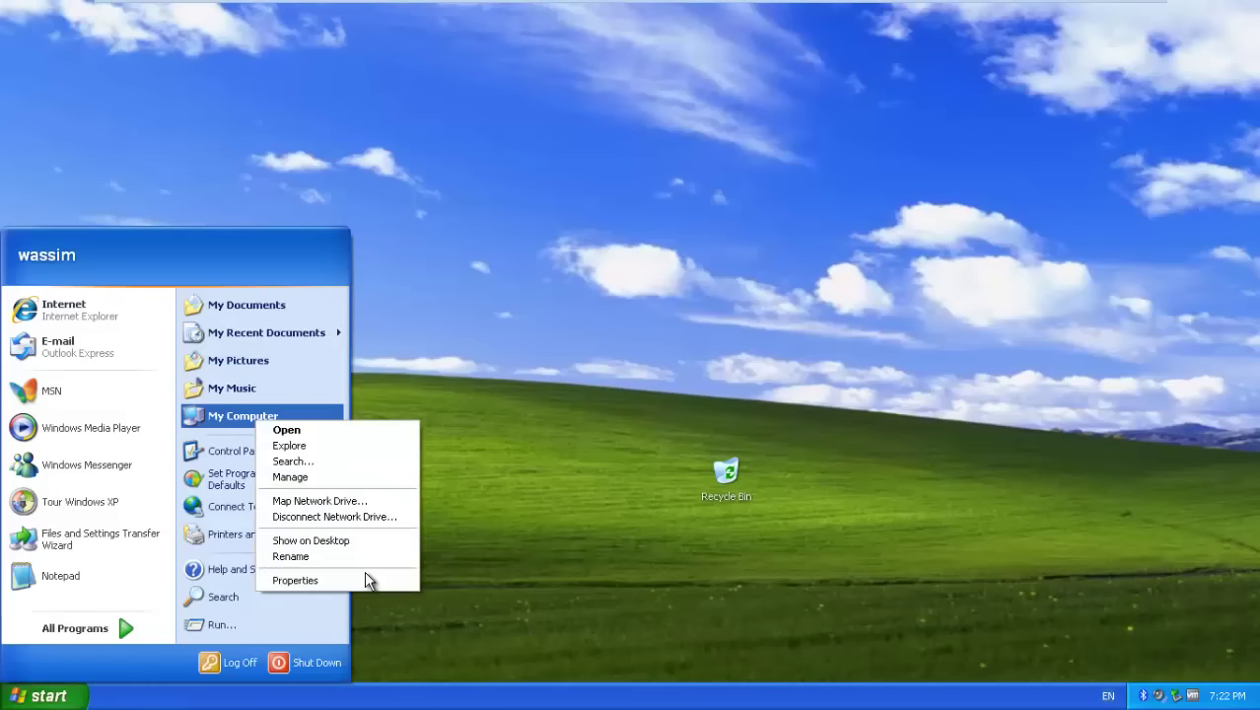
left_click(296, 580)
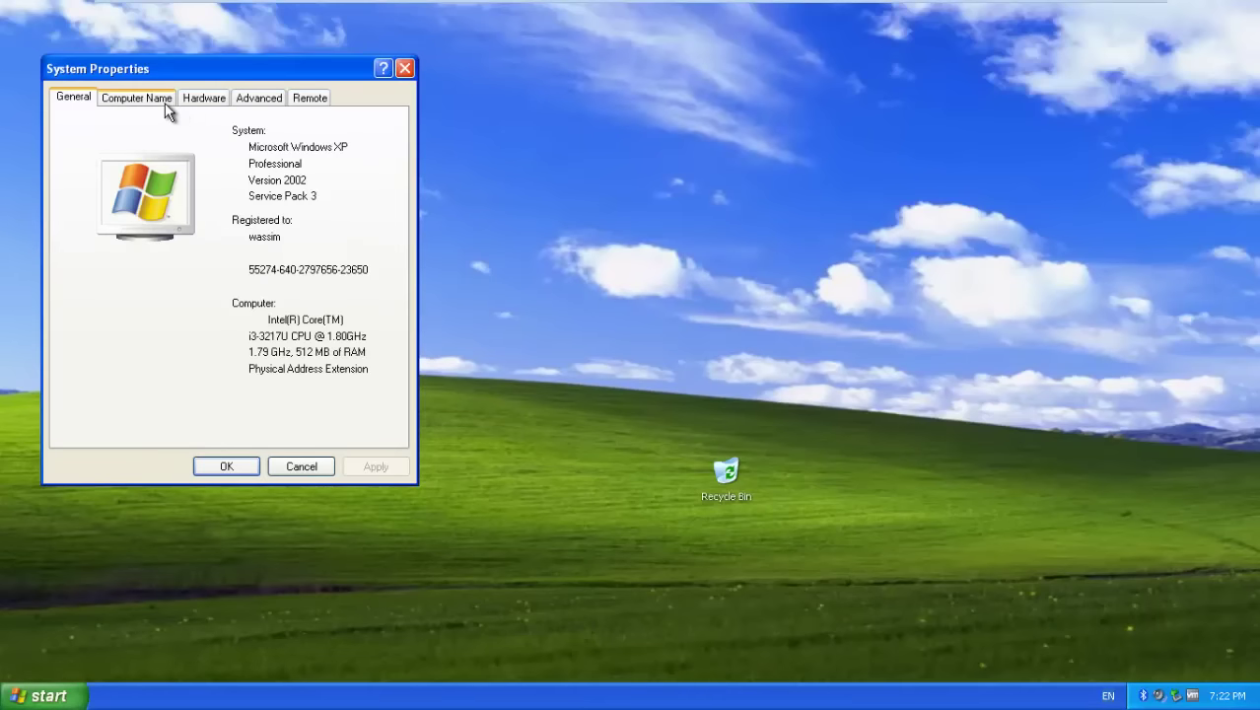
left_click(166, 102)
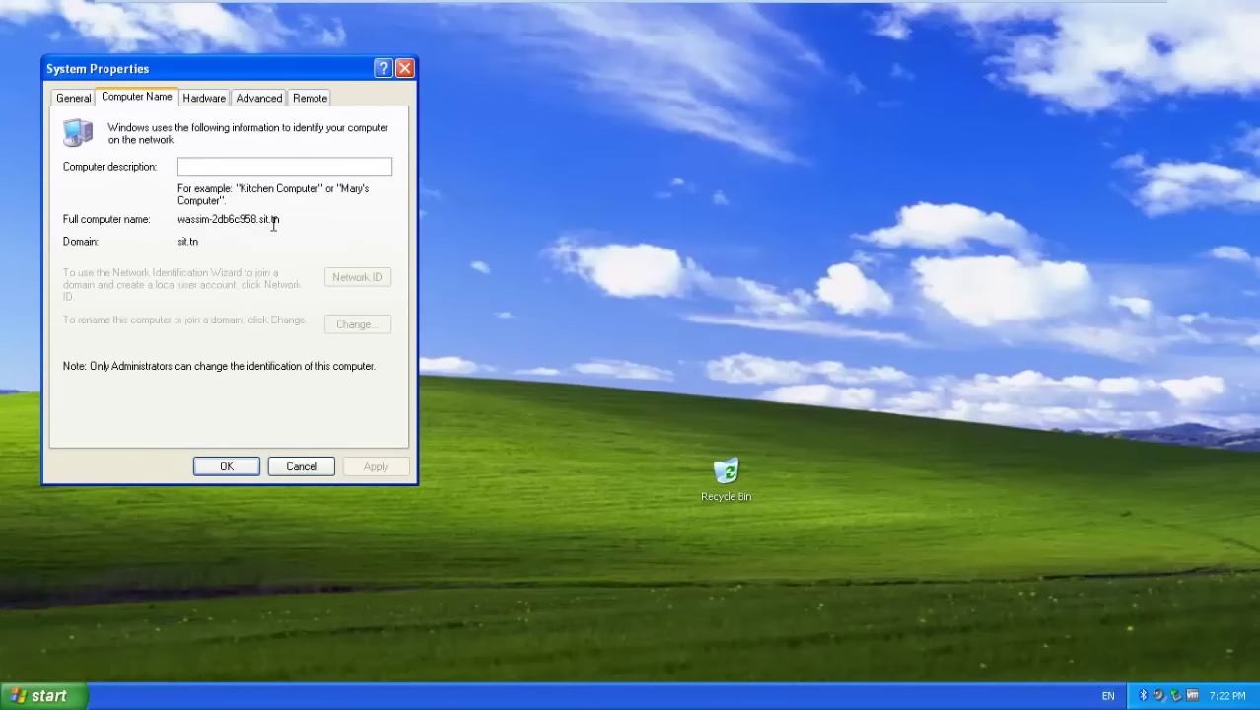
double_click(200, 237)
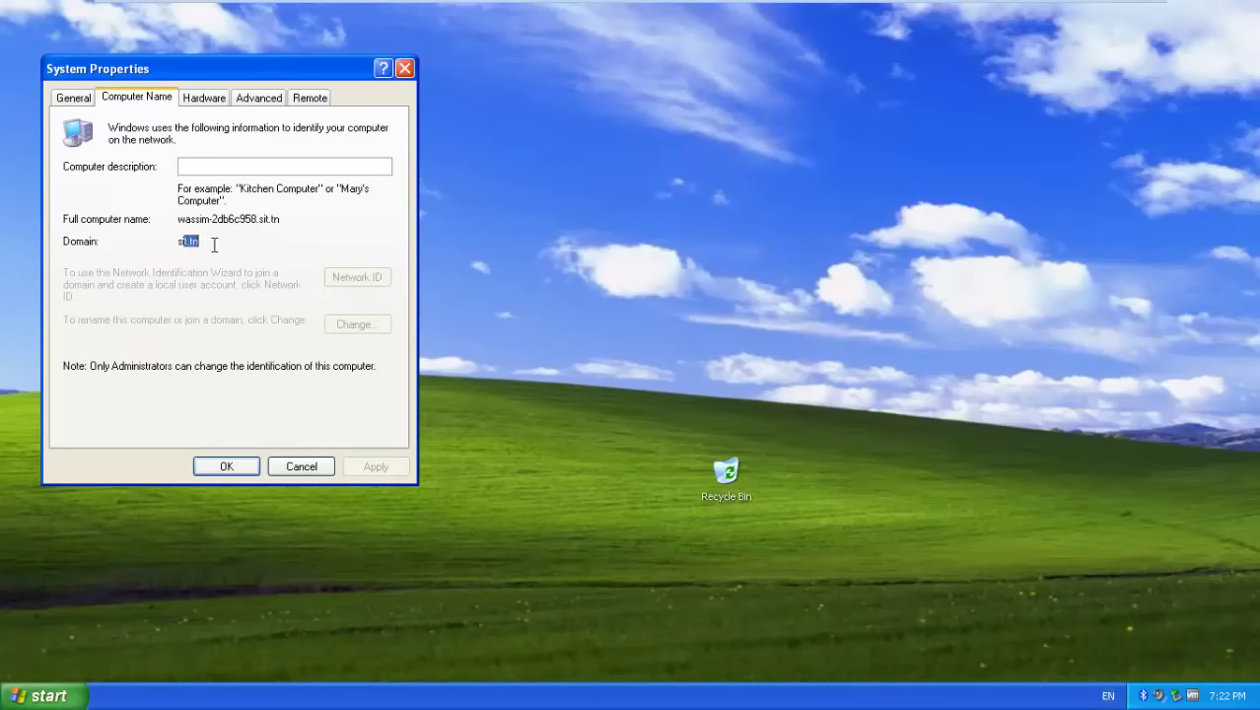
left_click(405, 68)
Step: Open a command prompt on the XP machine and check its IP configuration with ipconfig
mouse_move(315, 2)
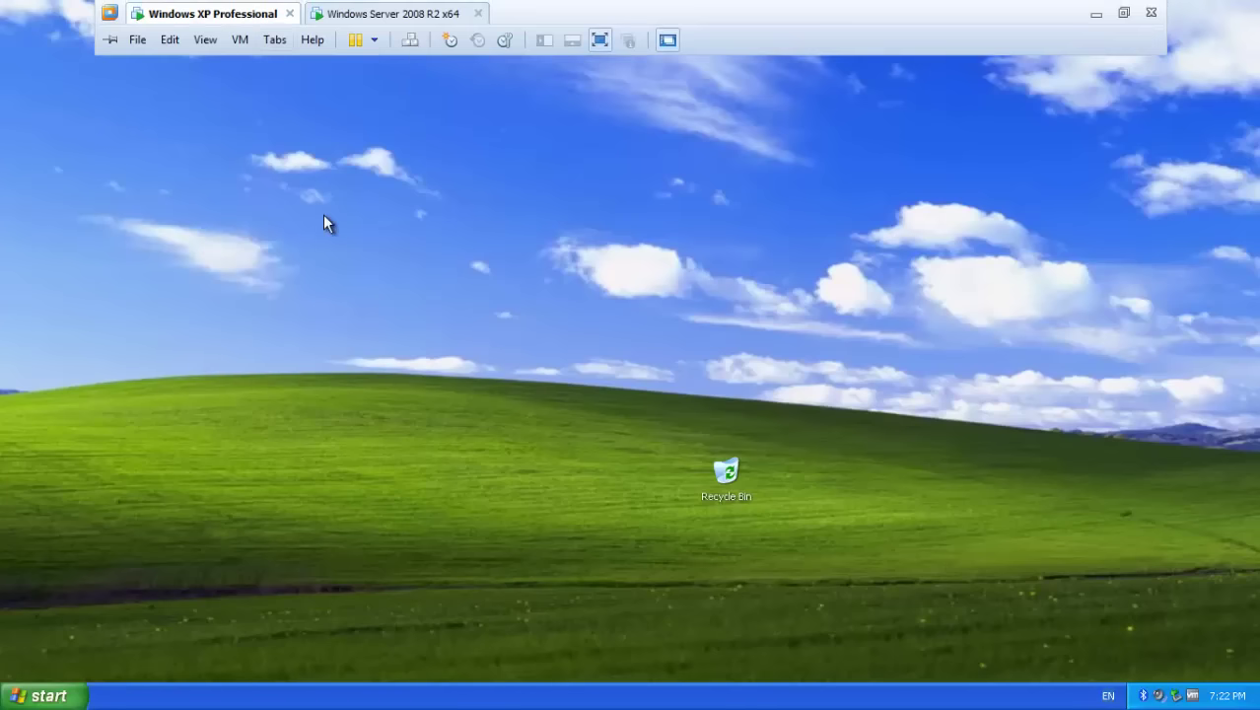
key("super")
type("r")
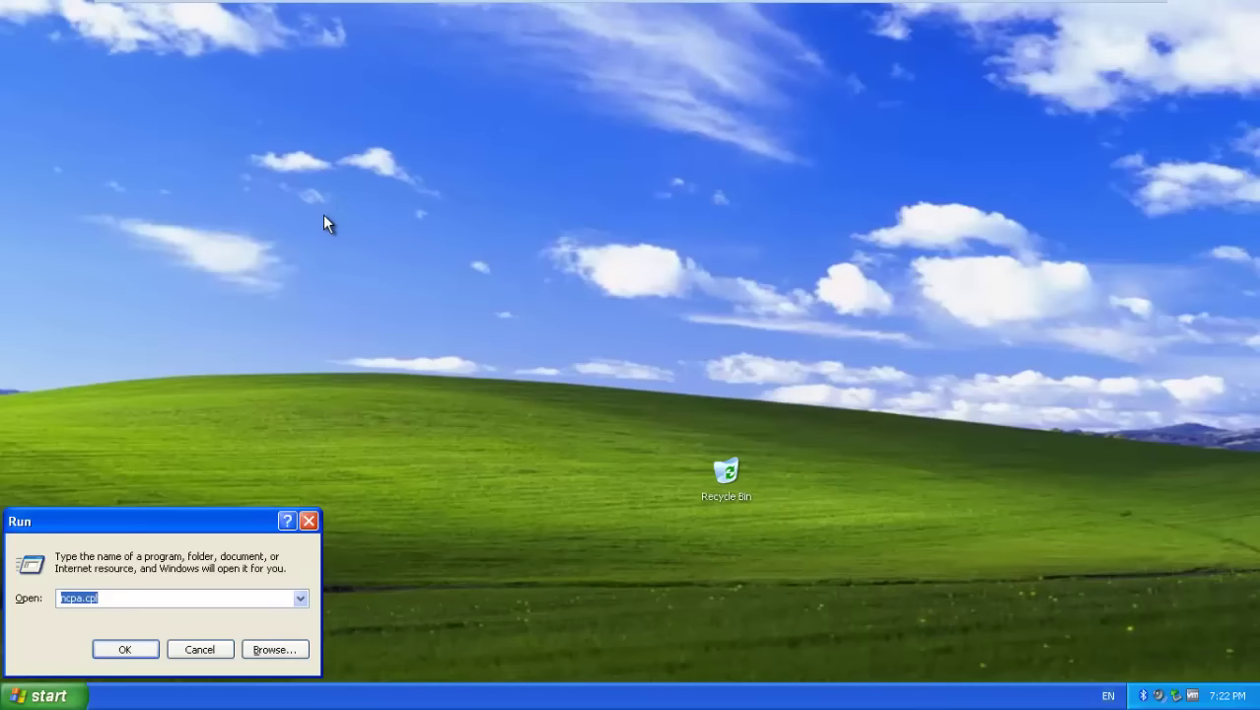
type("c;d")
key("BackSpace")
key("BackSpace")
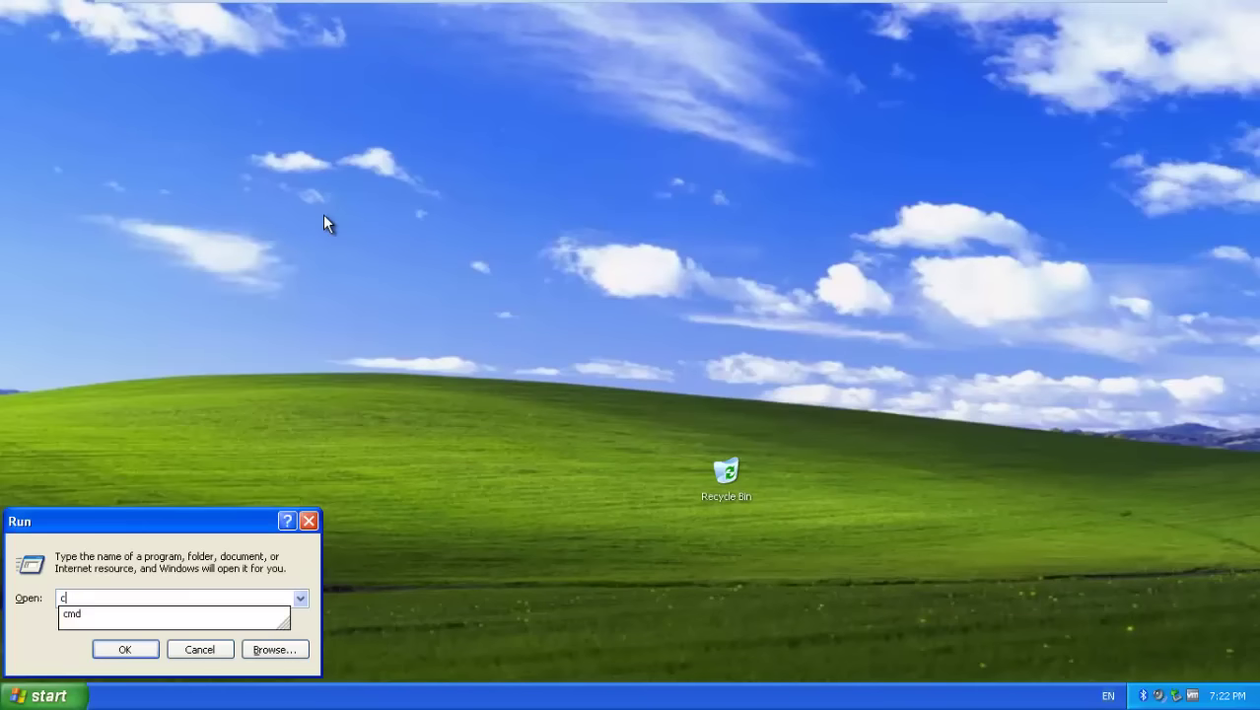
type("md")
key("Return")
type("ipconfig")
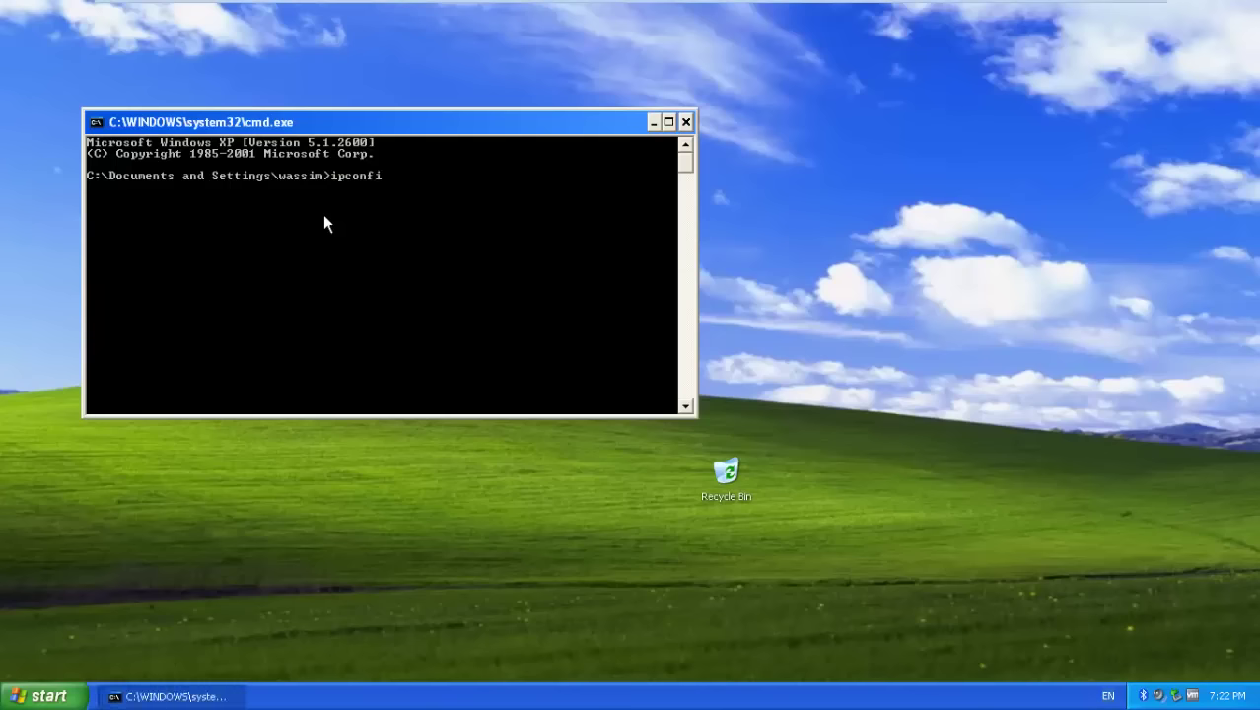
key("Return")
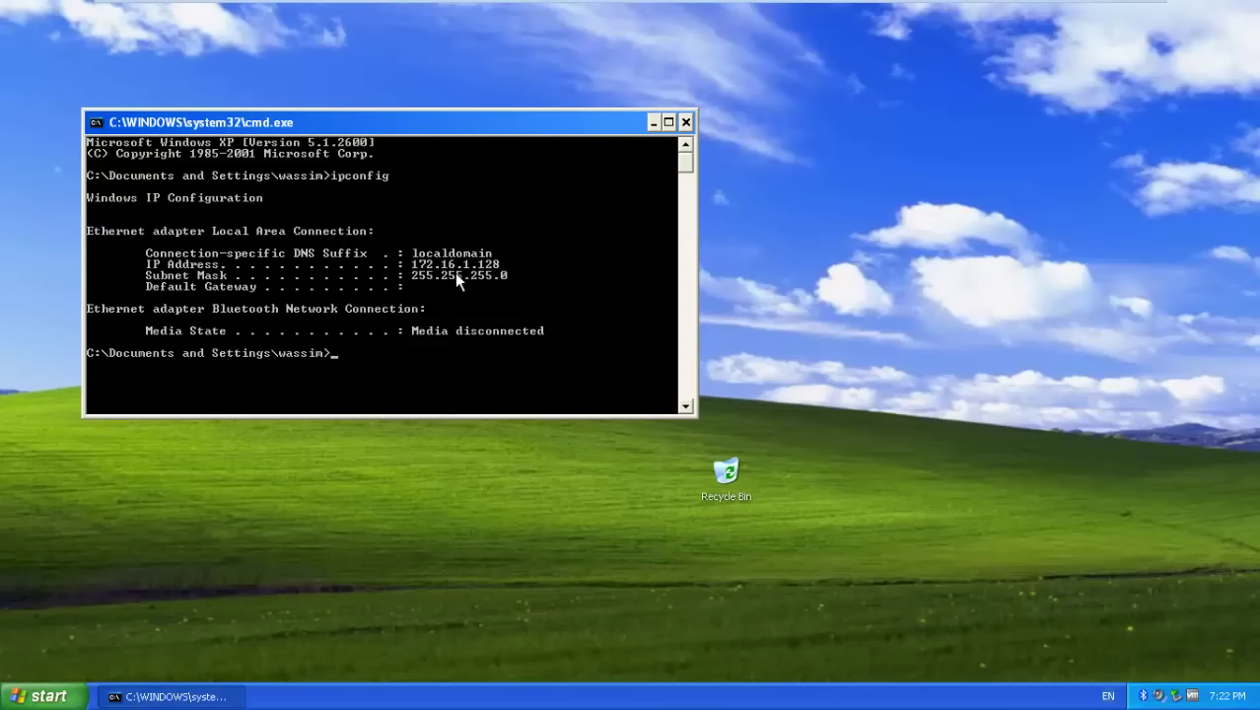
Step: Try to release the XP machine's current IP address with ipconfig/release
type("ipconfig")
type("/releqs")
key("BackSpace")
key("BackSpace")
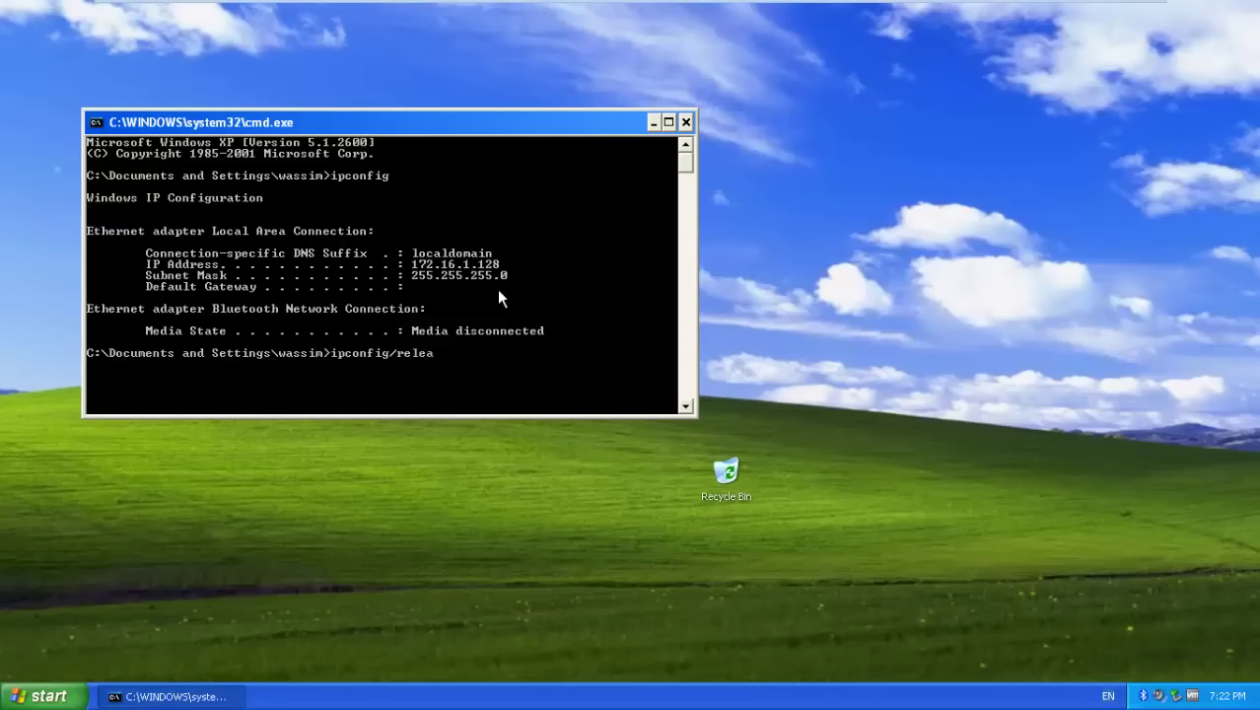
type("ase")
key("Return")
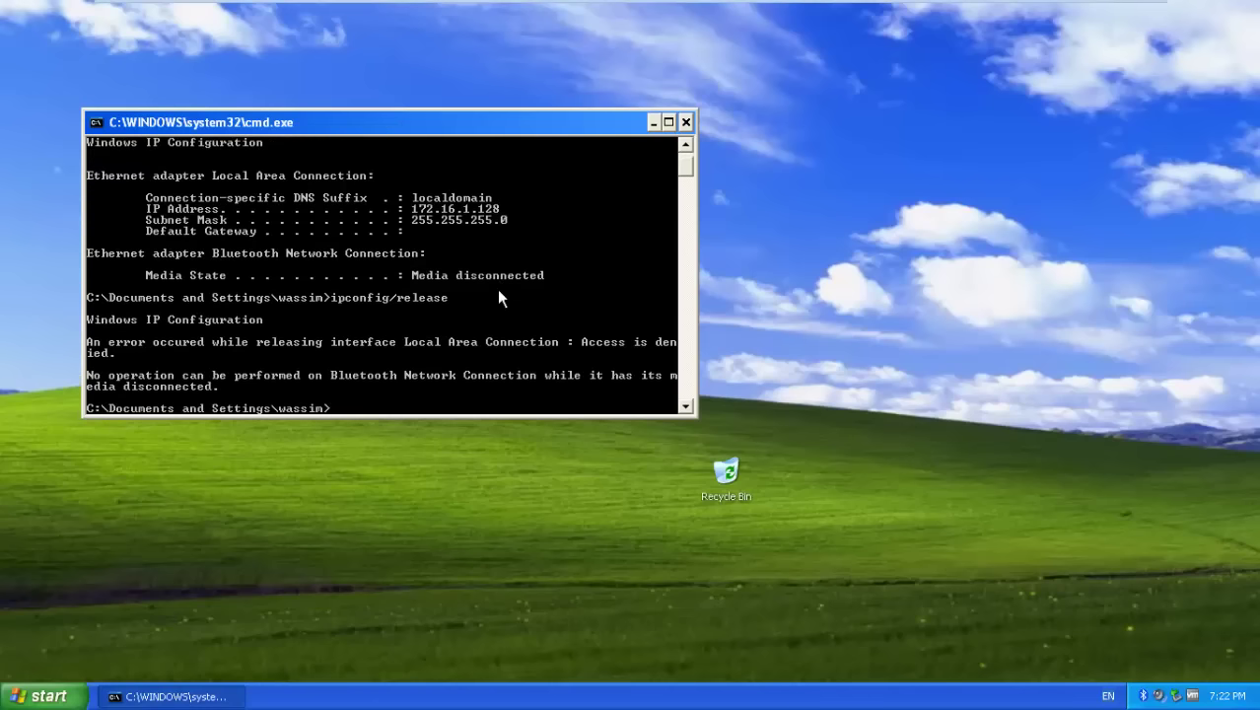
Step: Try to obtain a new IP address for the XP machine with ipconfig/renew
key("Up")
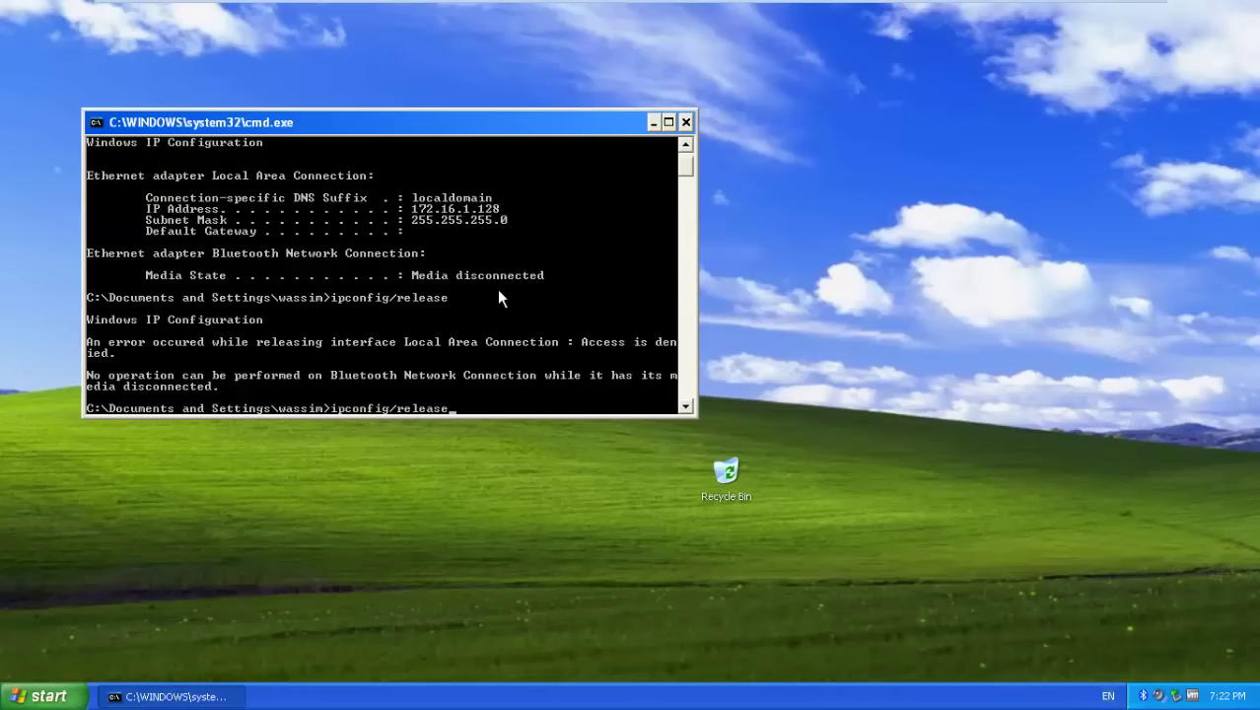
key("BackSpace")
key("BackSpace")
key("BackSpace")
key("BackSpace")
key("BackSpace")
type("new")
key("Return")
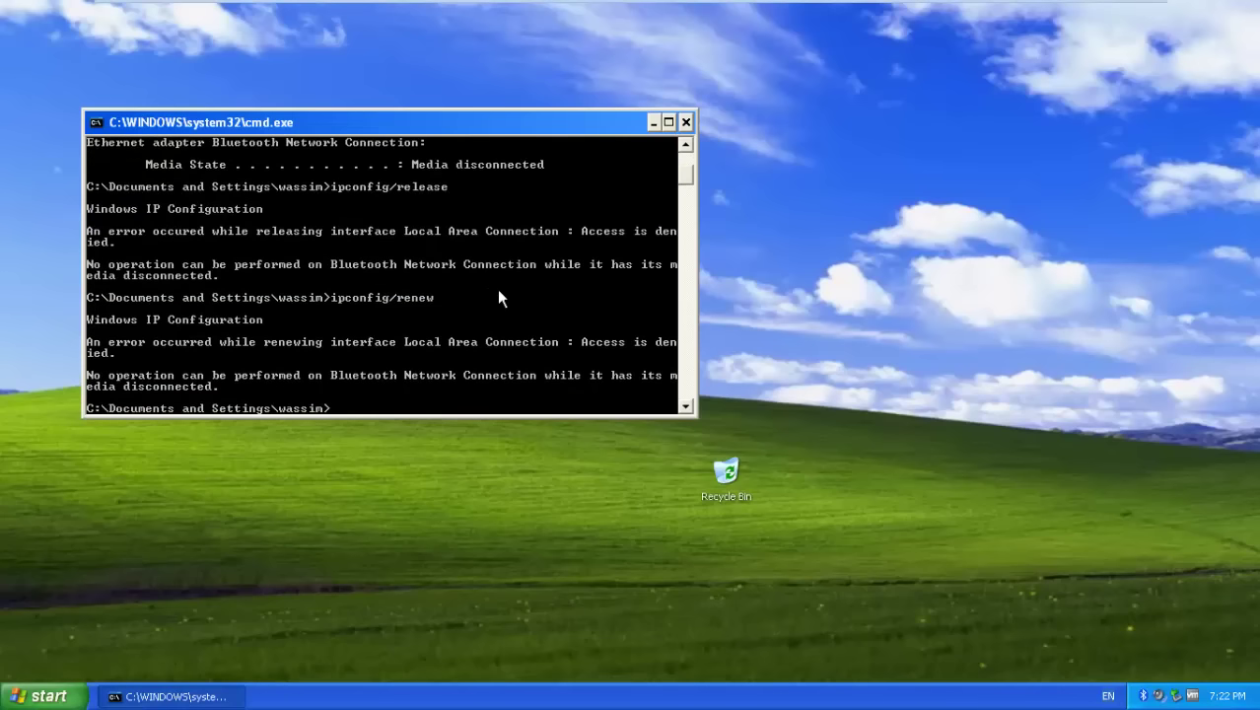
Step: Retry ipconfig/renew on the XP machine and return to the GNS3 topology
key("Up")
key("Return")
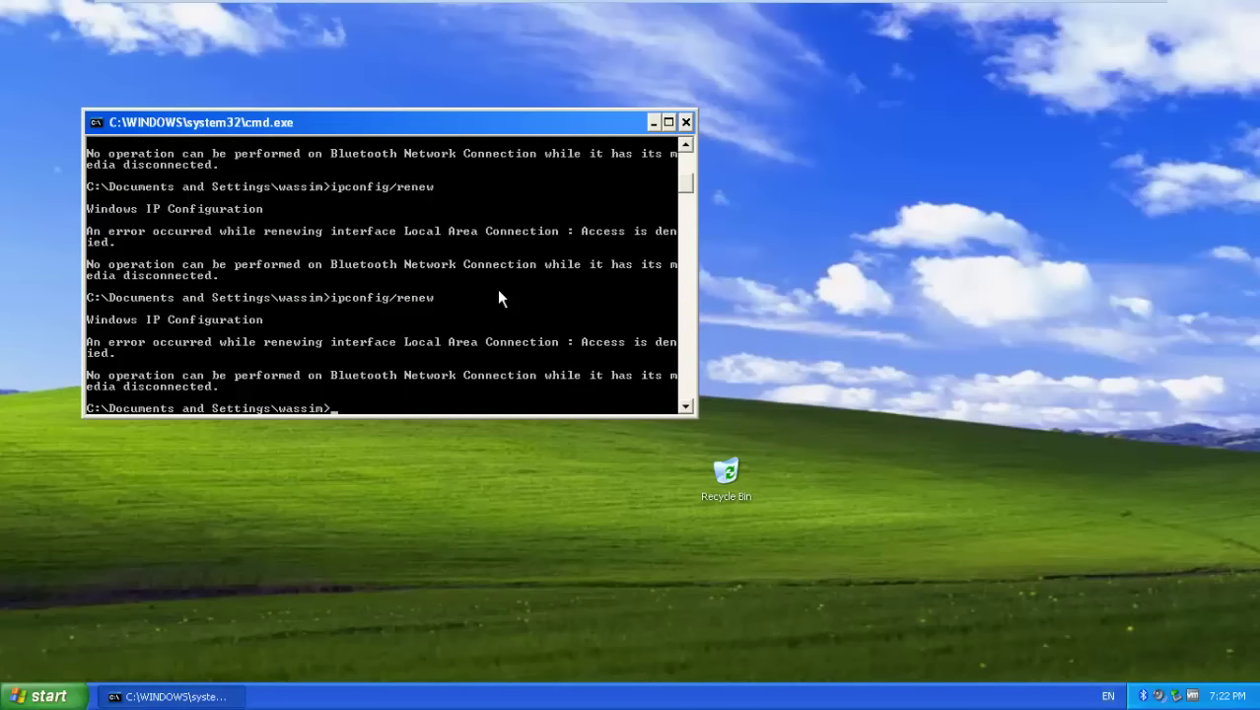
key("Return")
left_click(1097, 15)
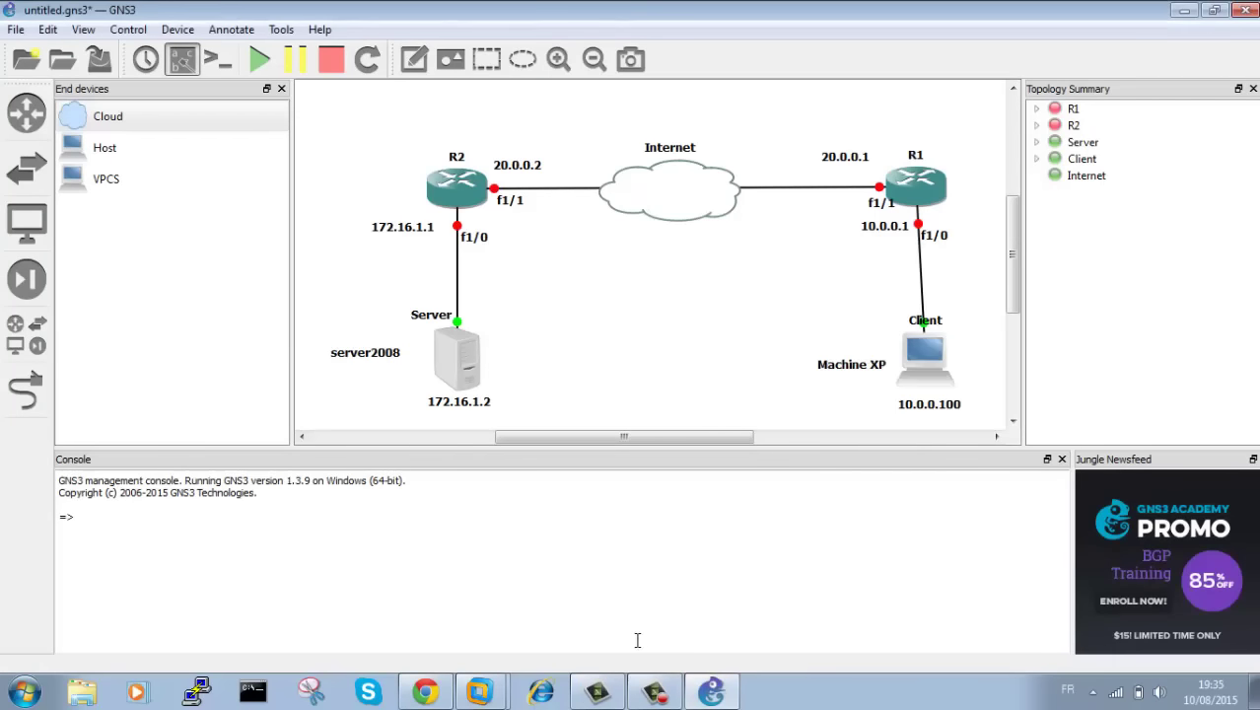
Step: Switch to VMware to view the Windows Server 2008 R2 machine, return to GNS3 and inspect the Server node's port connections
mouse_move(657, 696)
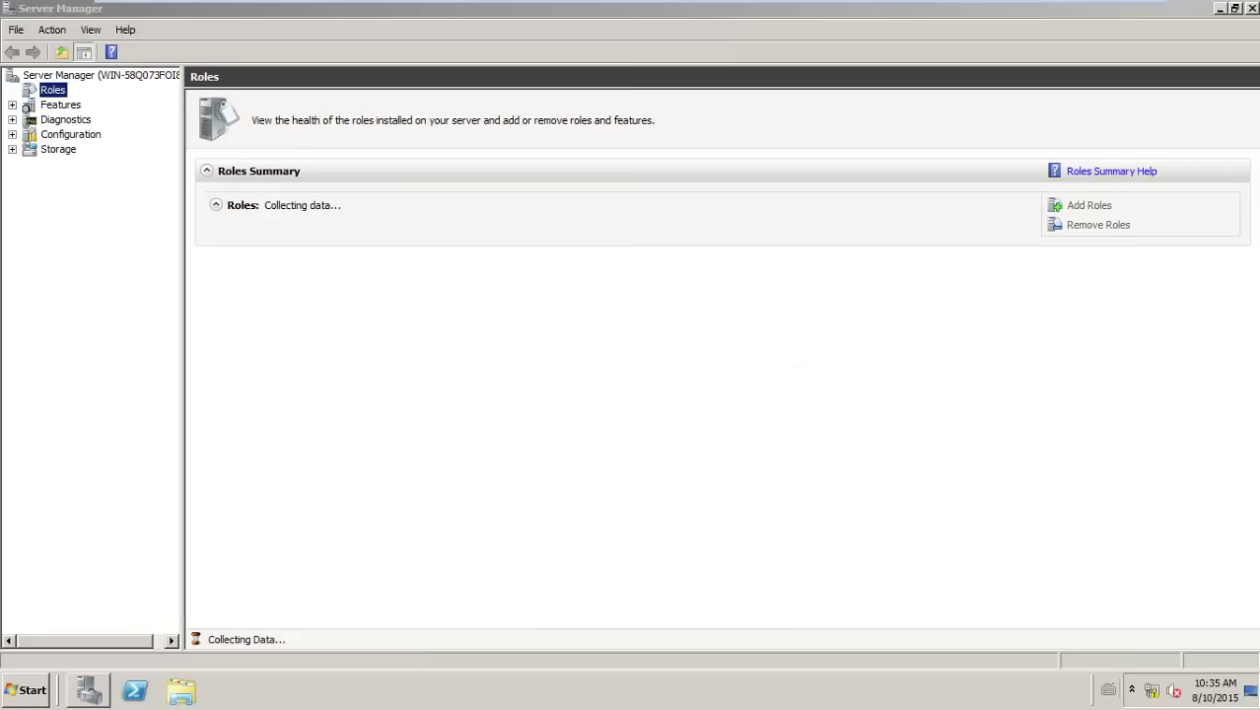
mouse_move(585, 6)
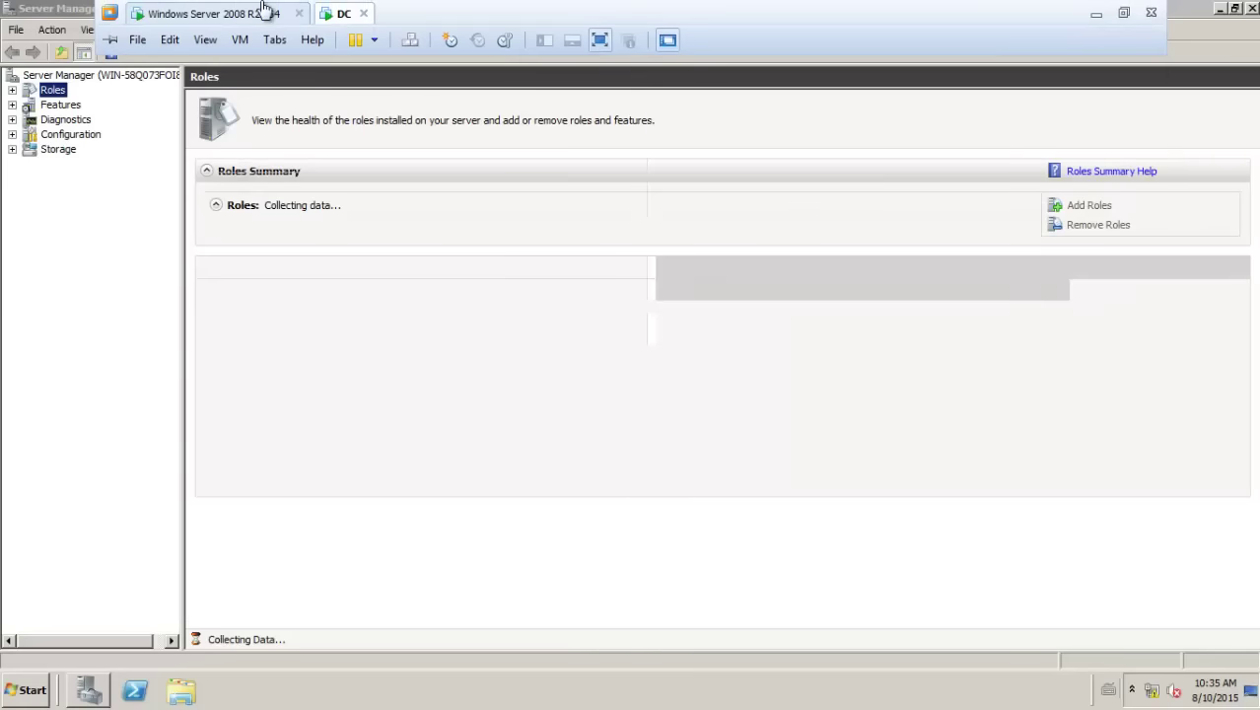
left_click(175, 14)
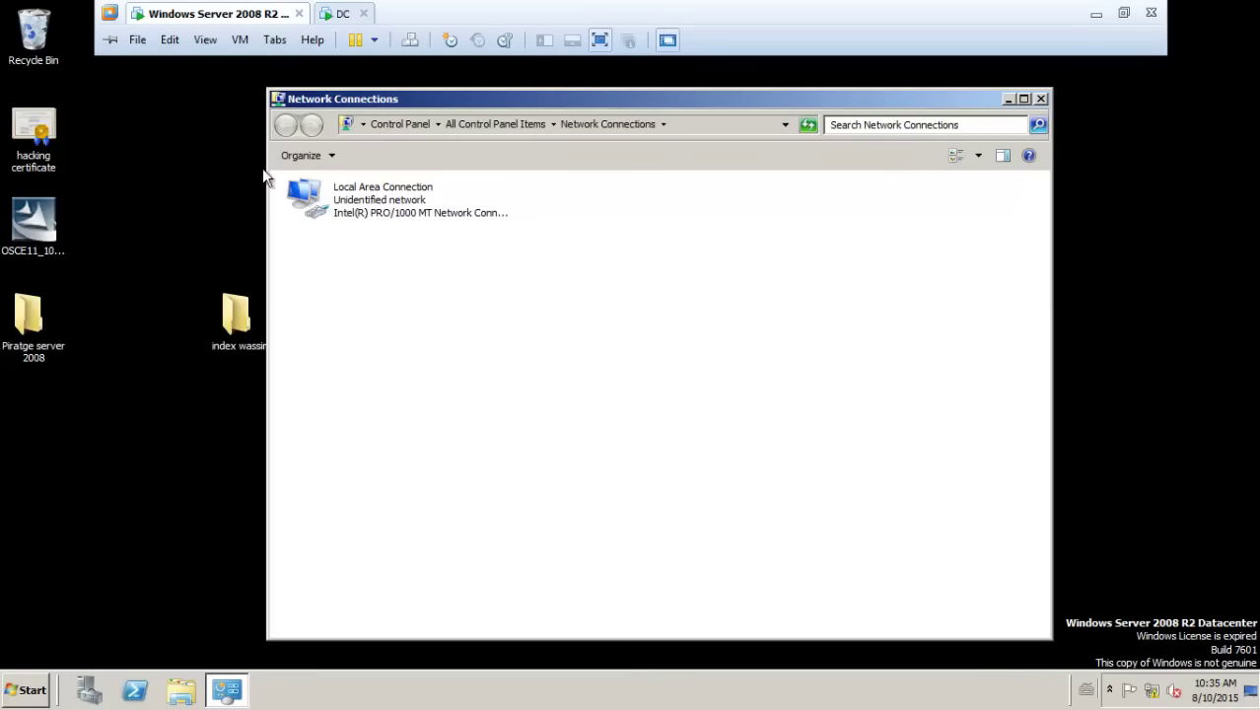
left_click(1096, 12)
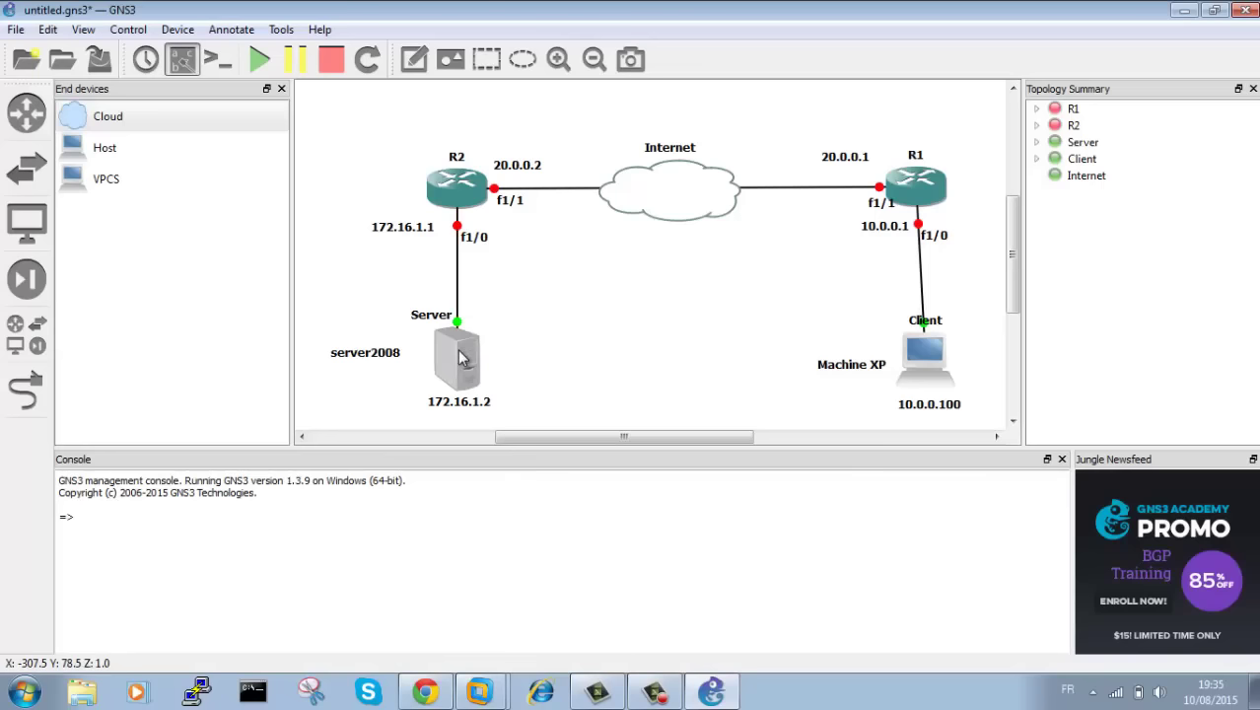
mouse_move(466, 360)
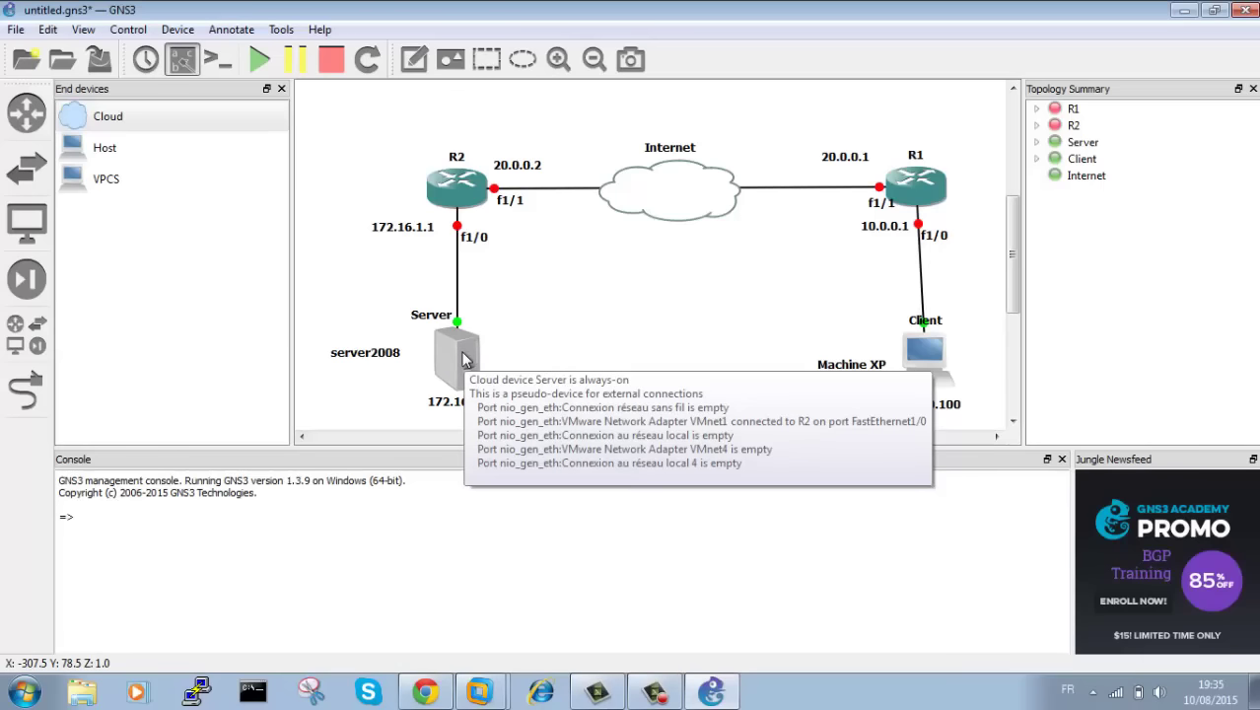
Step: Switch to VMware and check the network adapter assignment in the Windows Server 2008 R2 virtual machine's settings
left_click(481, 691)
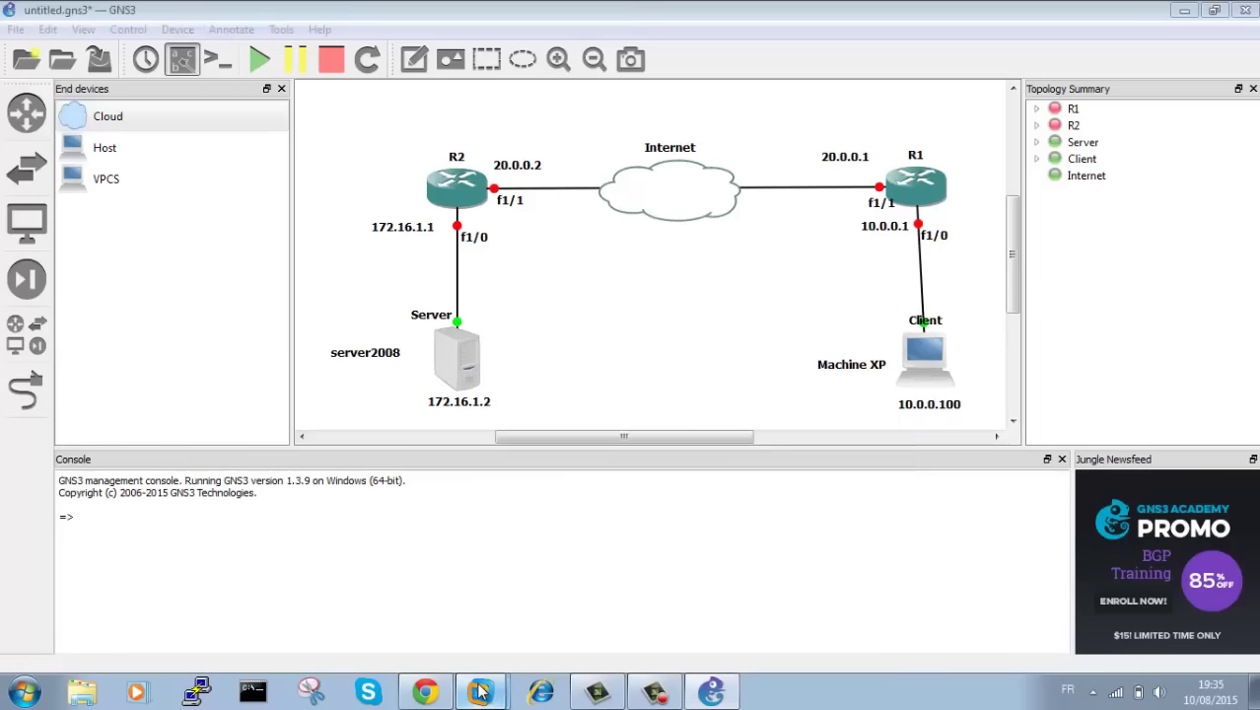
left_click(405, 570)
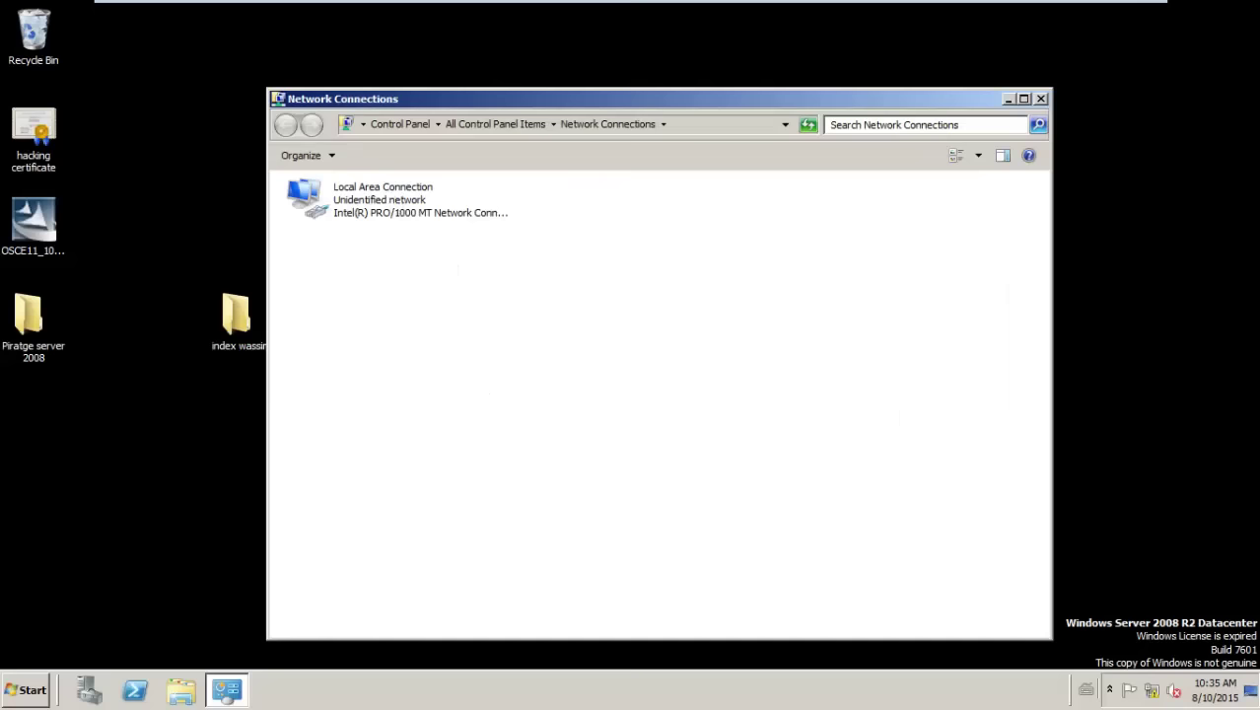
mouse_move(265, 12)
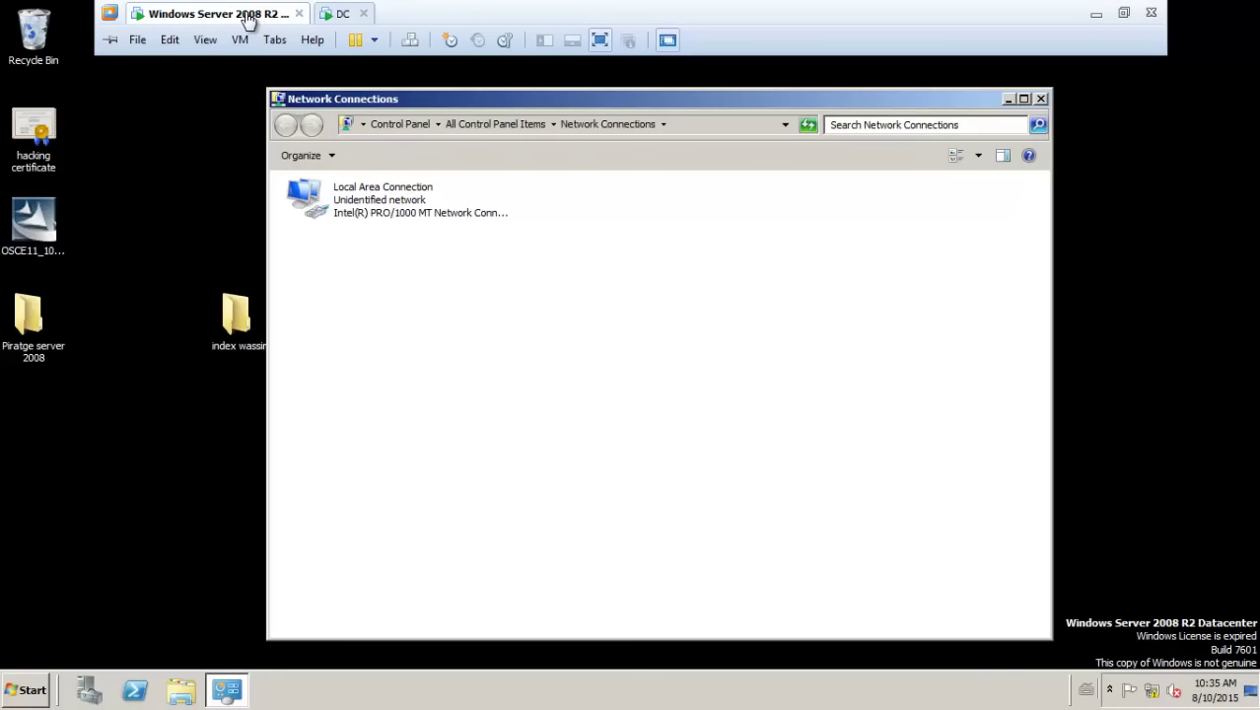
key("ctrl+d")
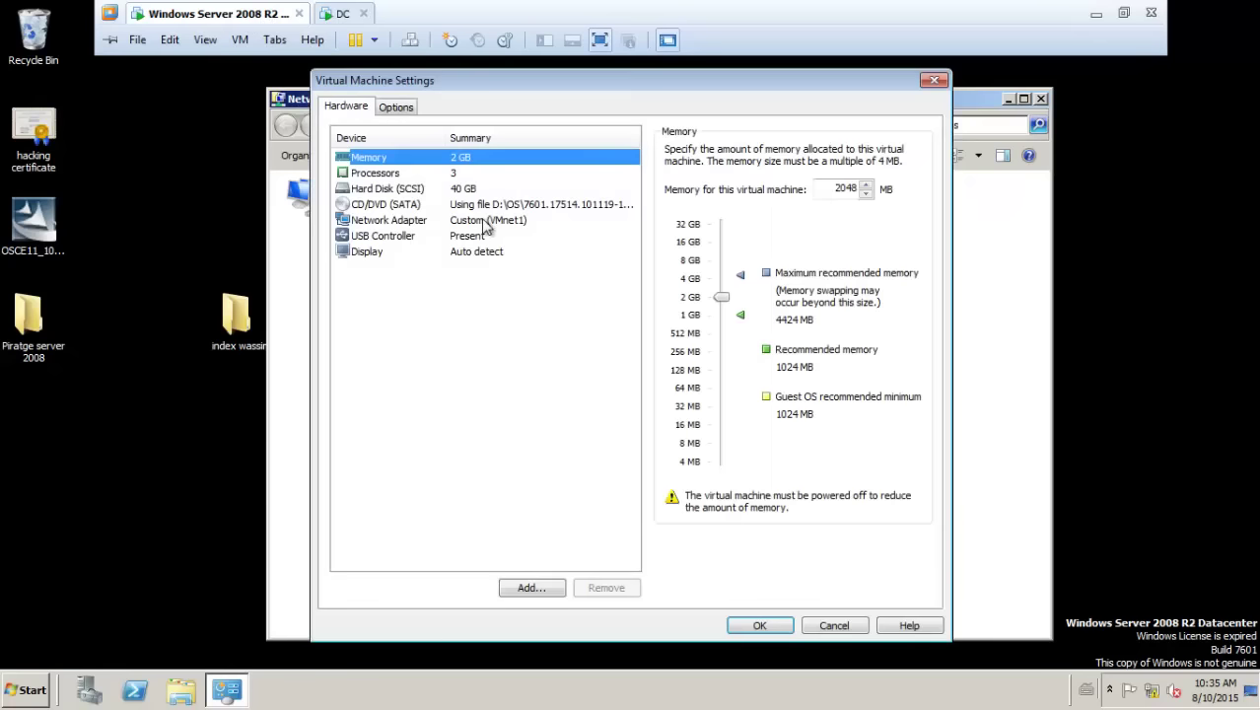
left_click(934, 81)
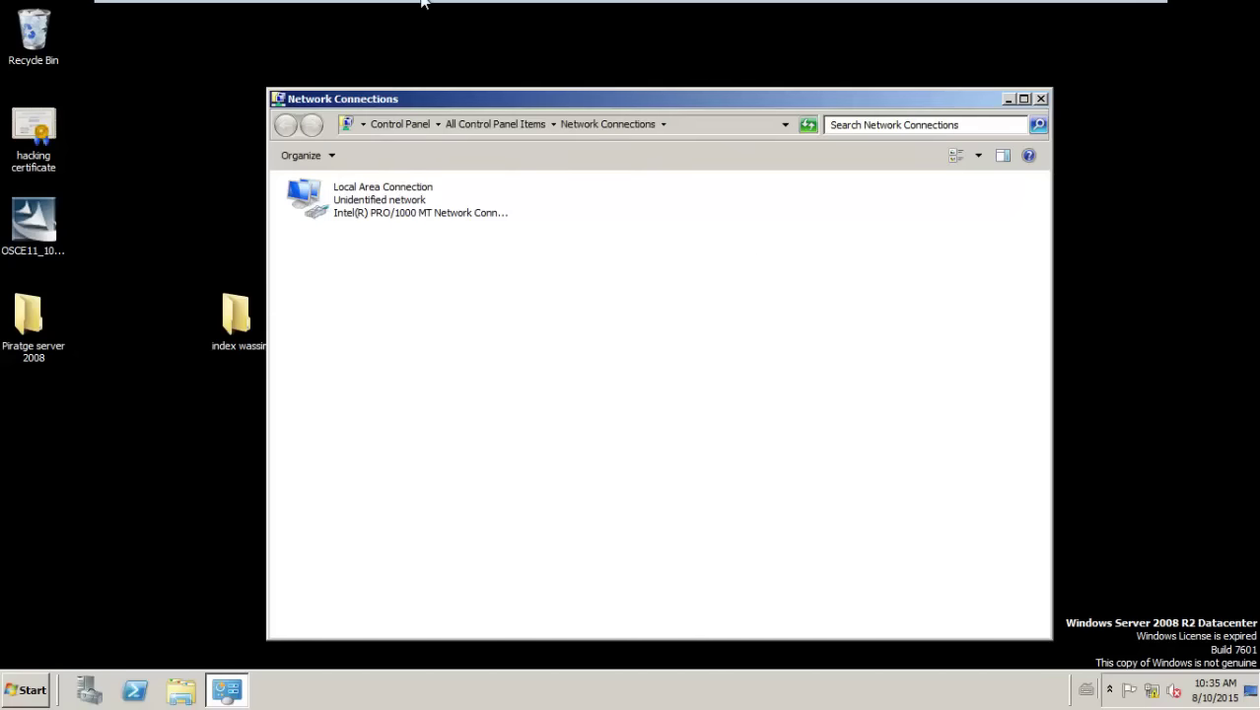
Step: View the DC virtual machine with its server roles and return to GNS3
left_click(329, 12)
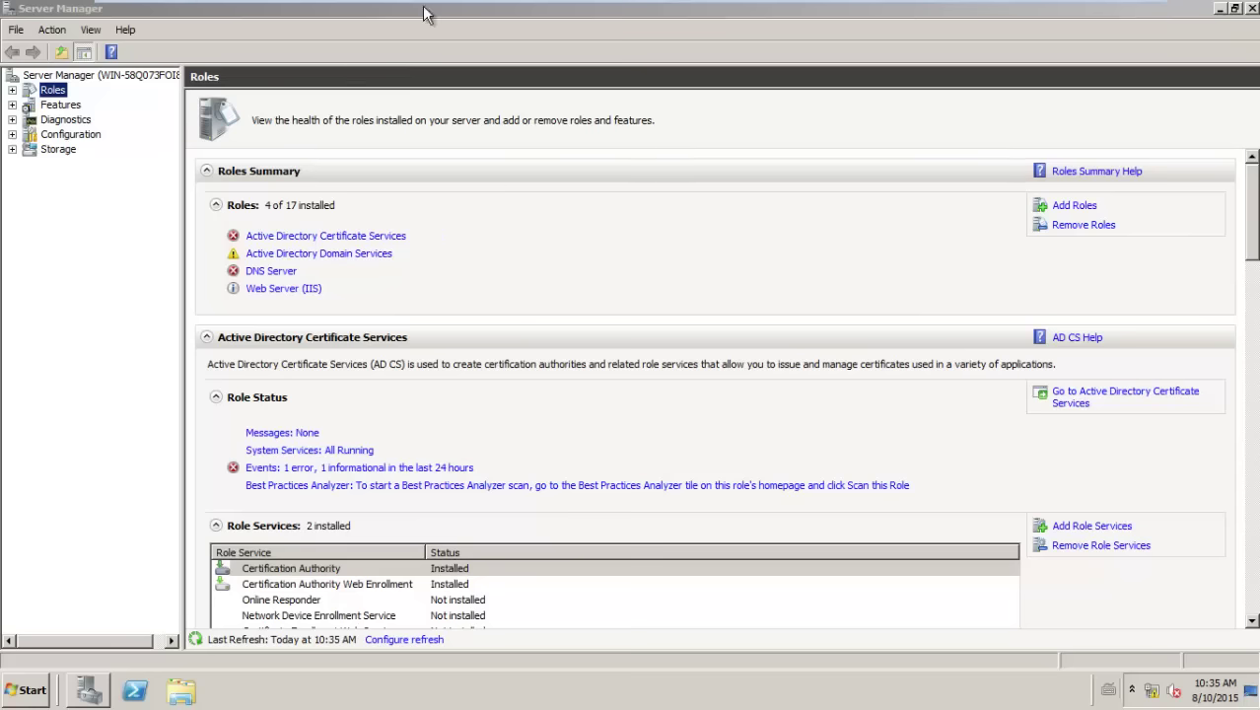
mouse_move(410, 9)
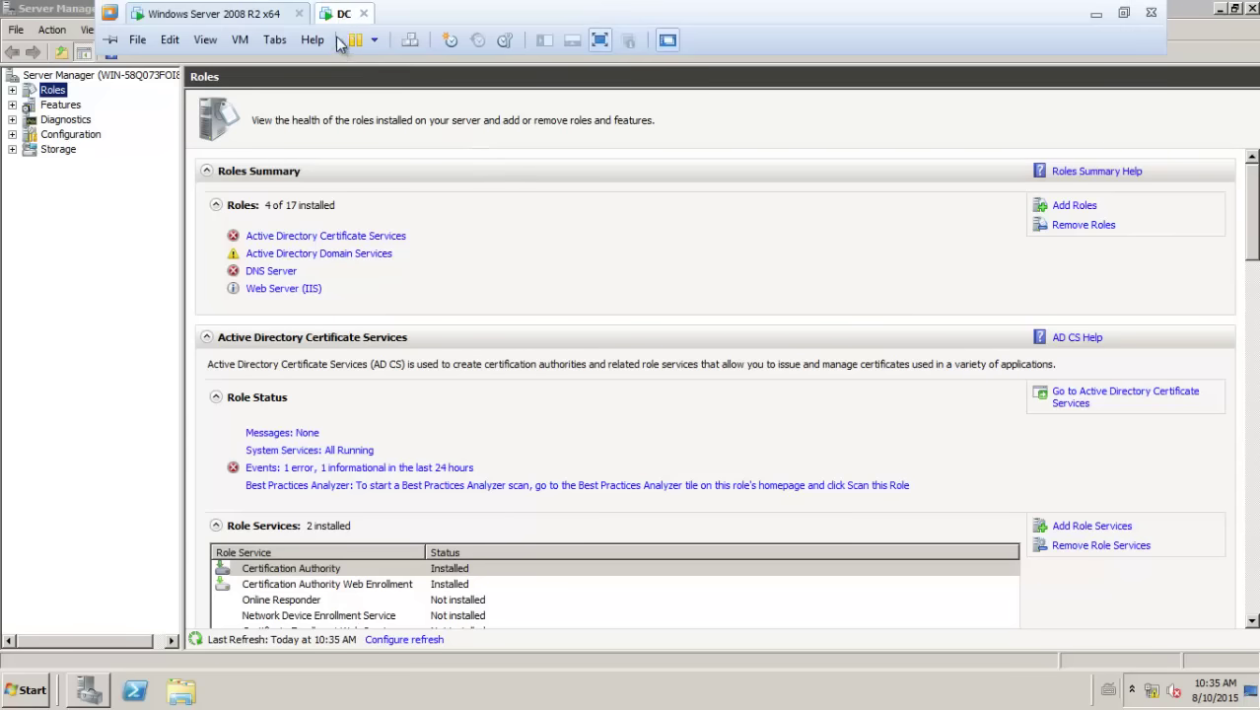
left_click(1097, 14)
Step: Change the Machine XP label beside the Client node to "windows server 2008" and move it clear of the node's icon
double_click(846, 367)
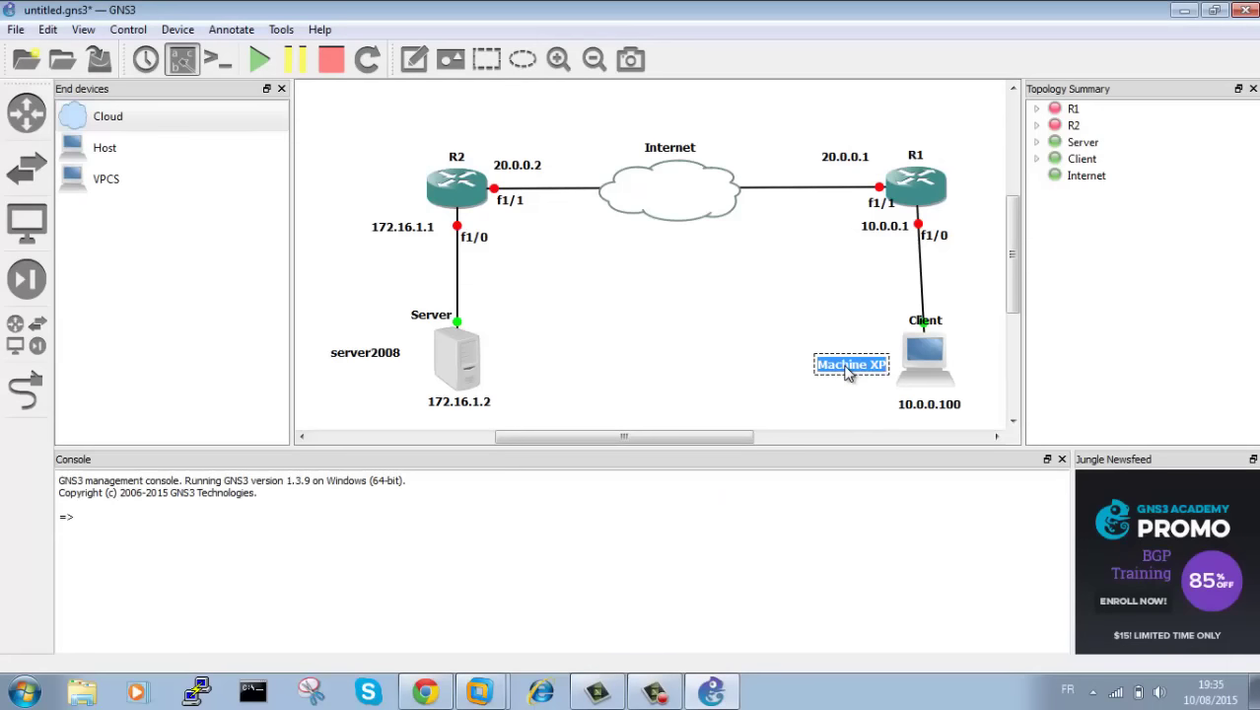
type("windows ser")
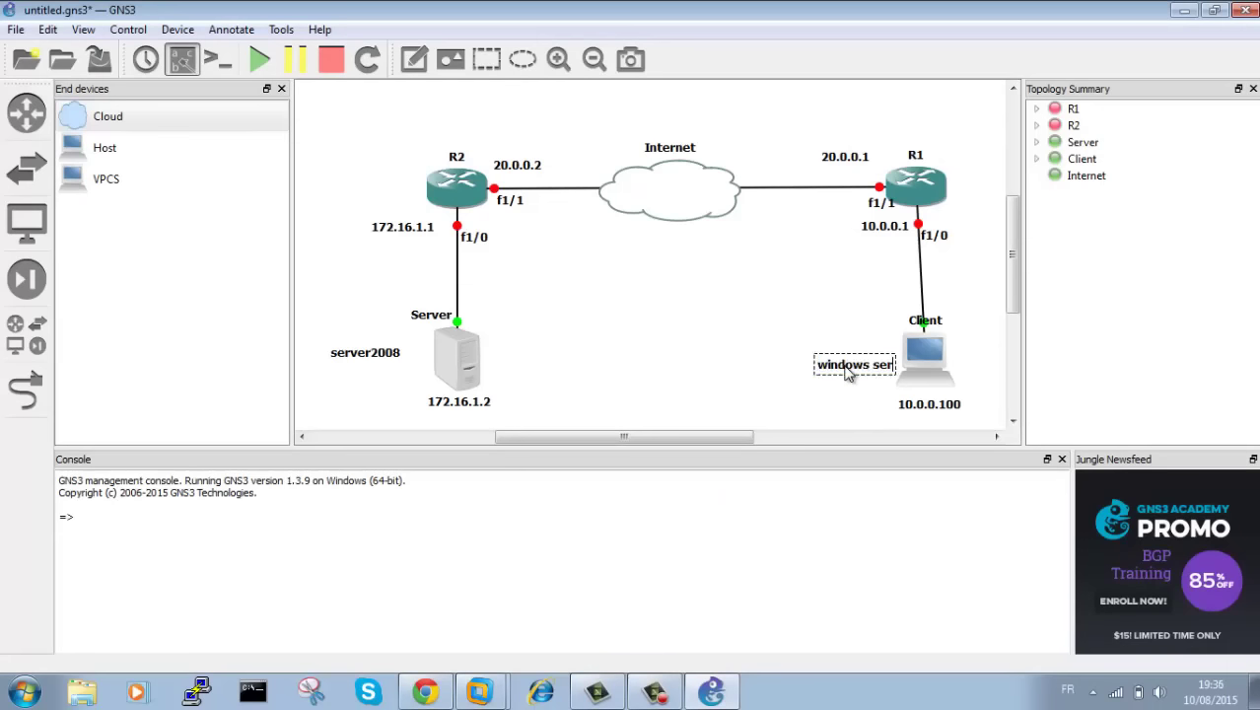
type("ver 2008")
left_click(873, 390)
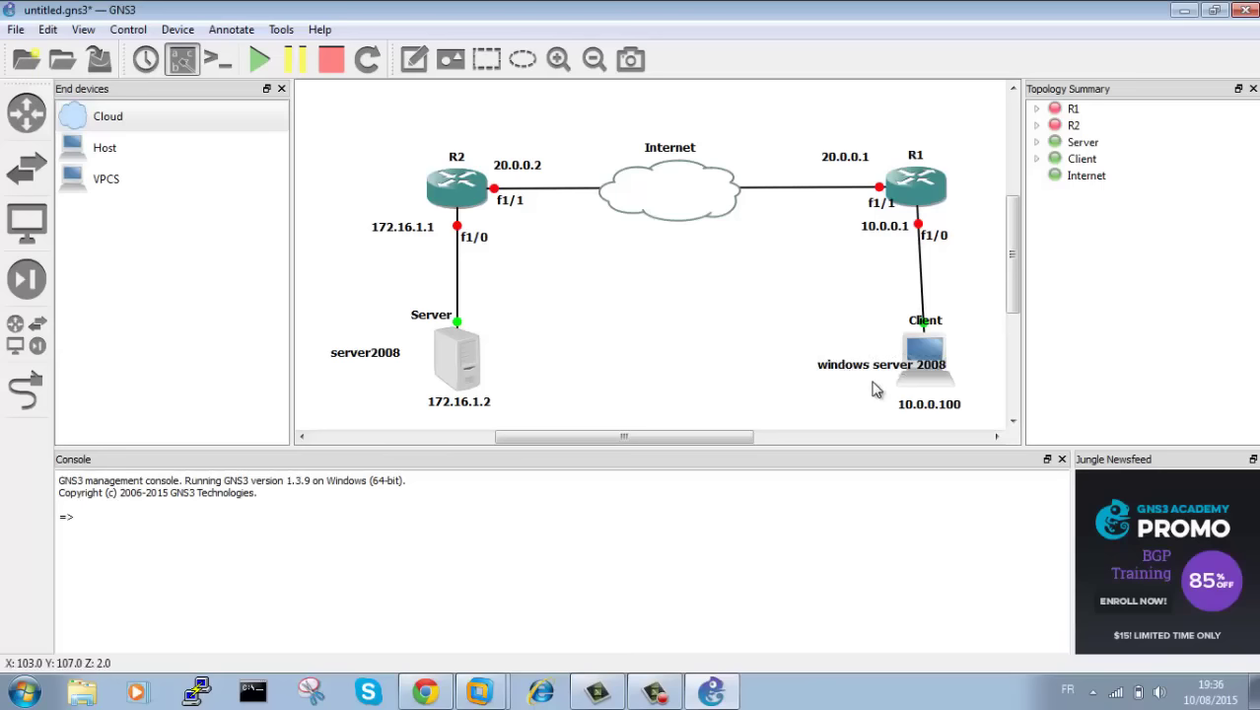
left_click_drag(872, 370, 822, 369)
left_click(796, 419)
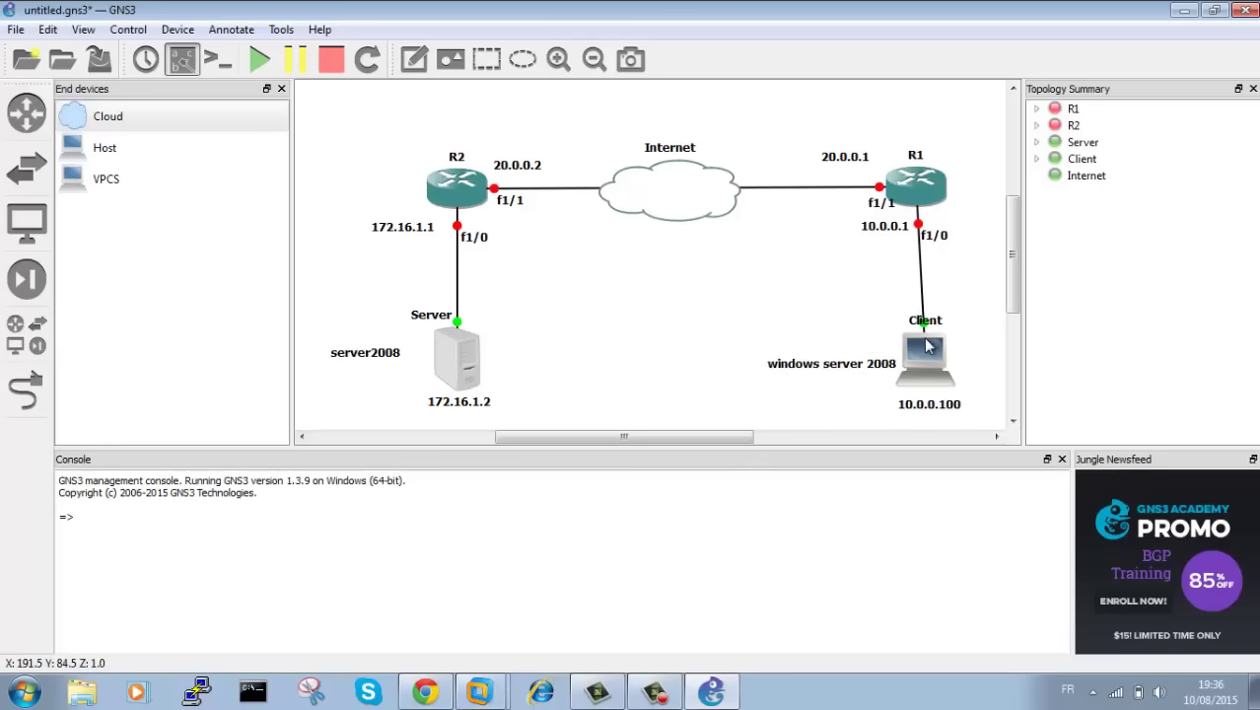
Step: Switch to VMware and check the network adapter assignment in the DC virtual machine's settings
mouse_move(922, 345)
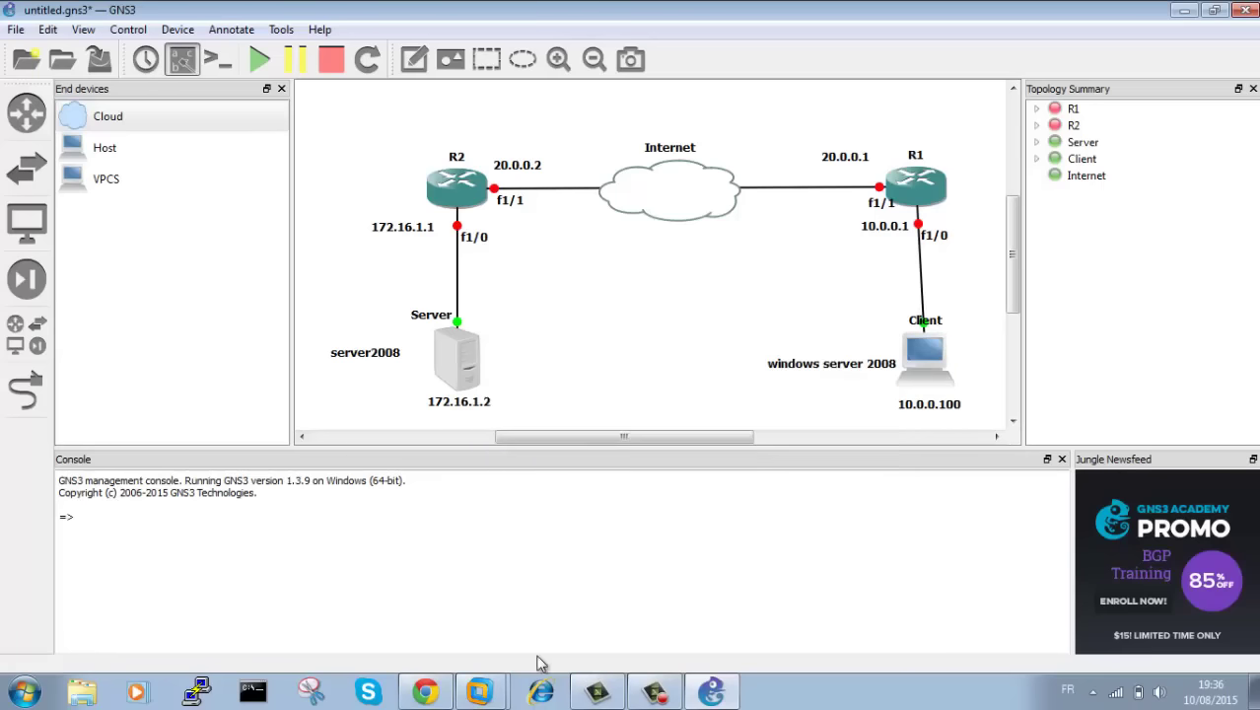
left_click(496, 692)
left_click(416, 625)
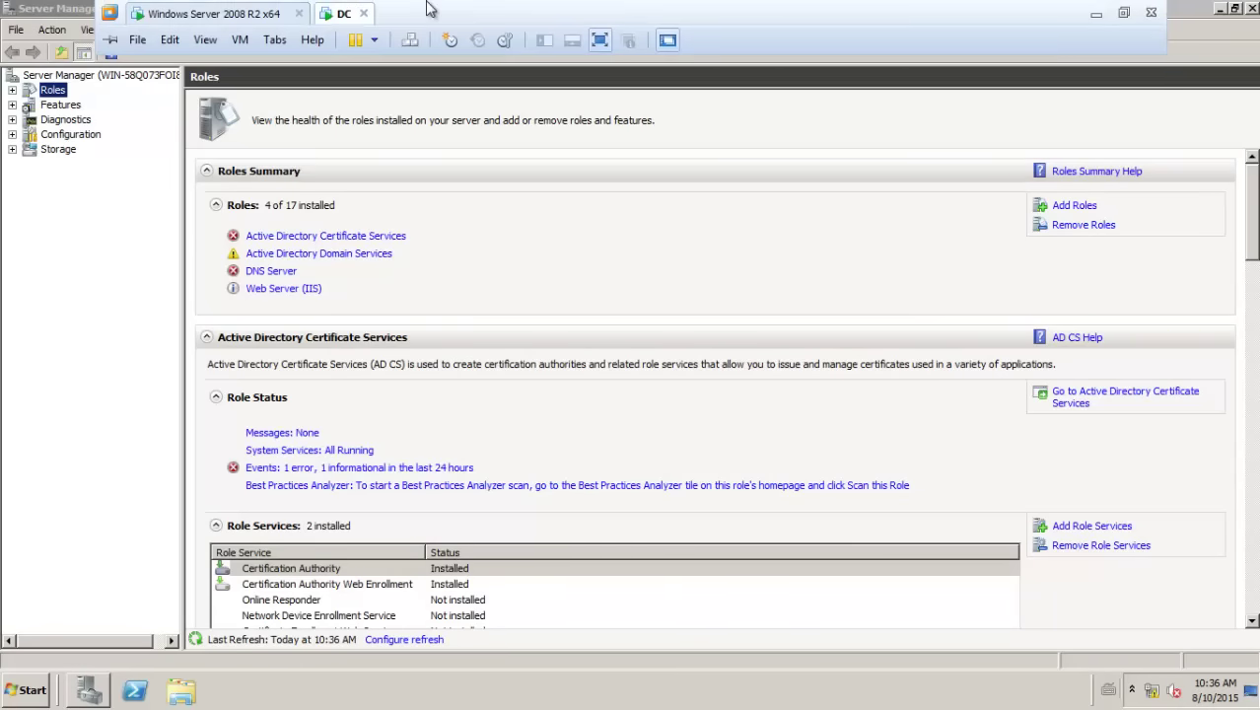
key("ctrl+d")
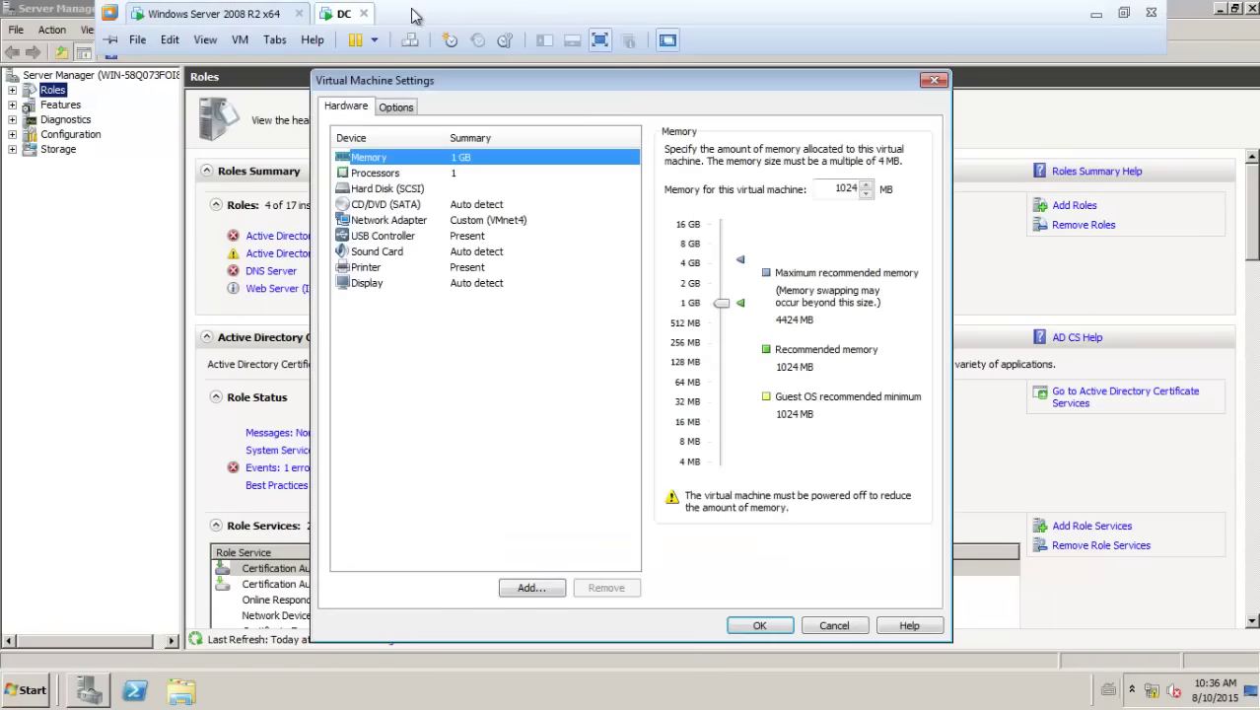
left_click(934, 81)
Step: Open a command prompt on the DC virtual machine and check its IP configuration with ipconfig
key("super+r")
key("Return")
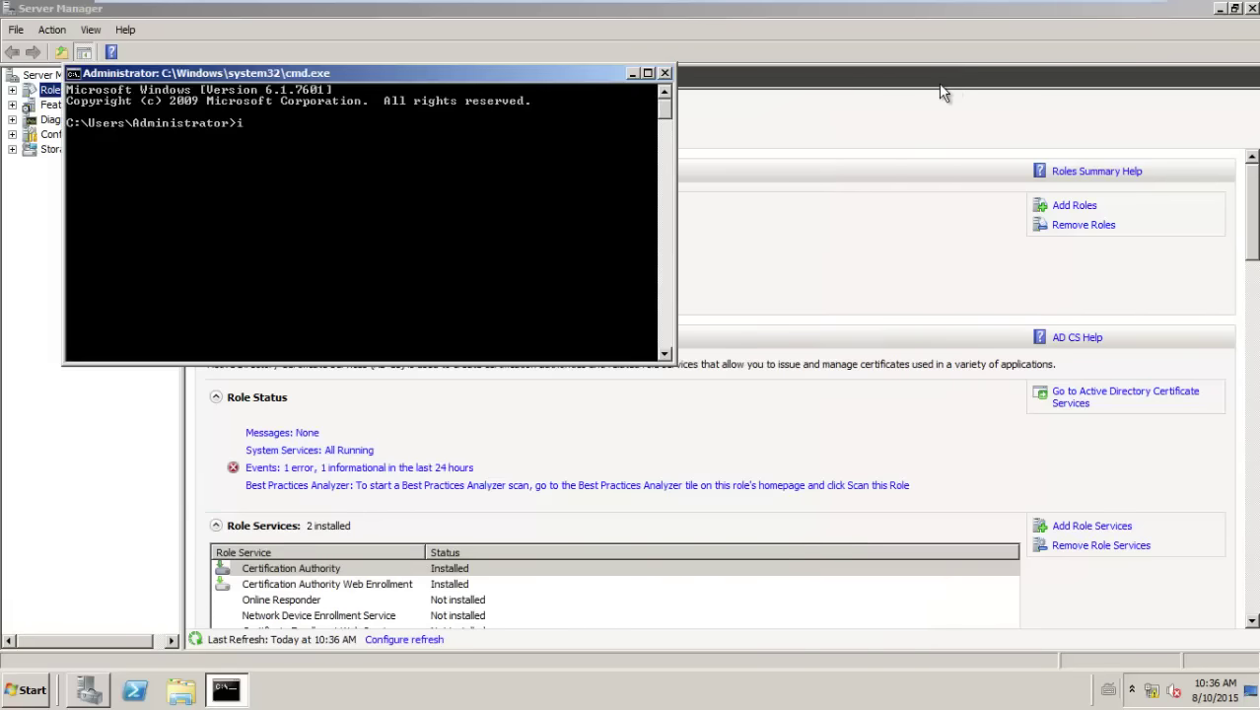
type("ipconfig")
key("Return")
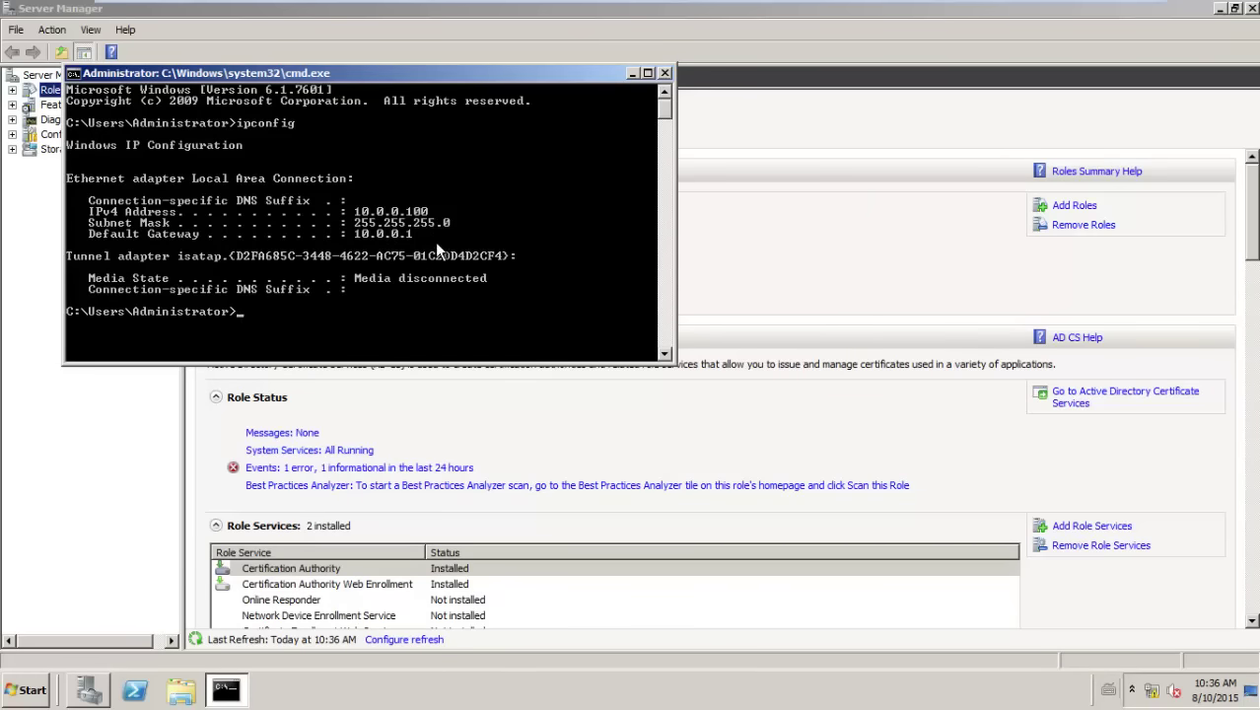
left_click(665, 73)
Step: Return to GNS3, start all devices in the topology and open router R2's console
mouse_move(1010, 8)
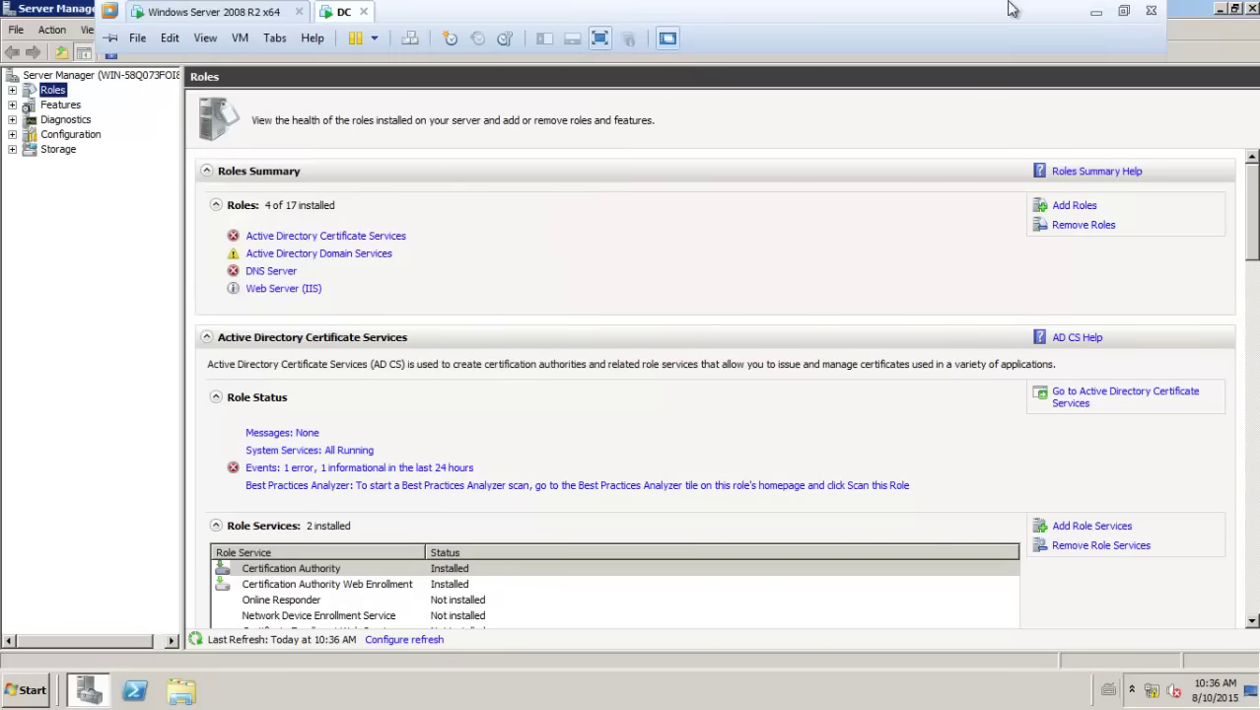
left_click(1095, 11)
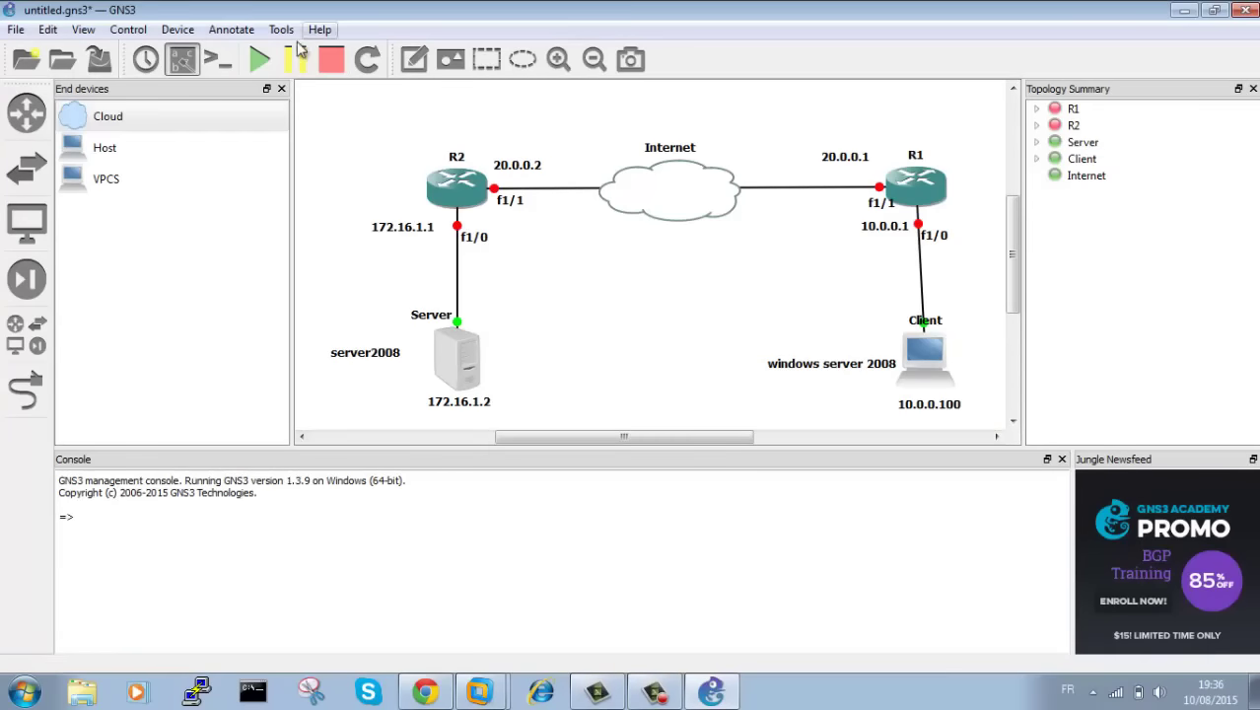
left_click(259, 59)
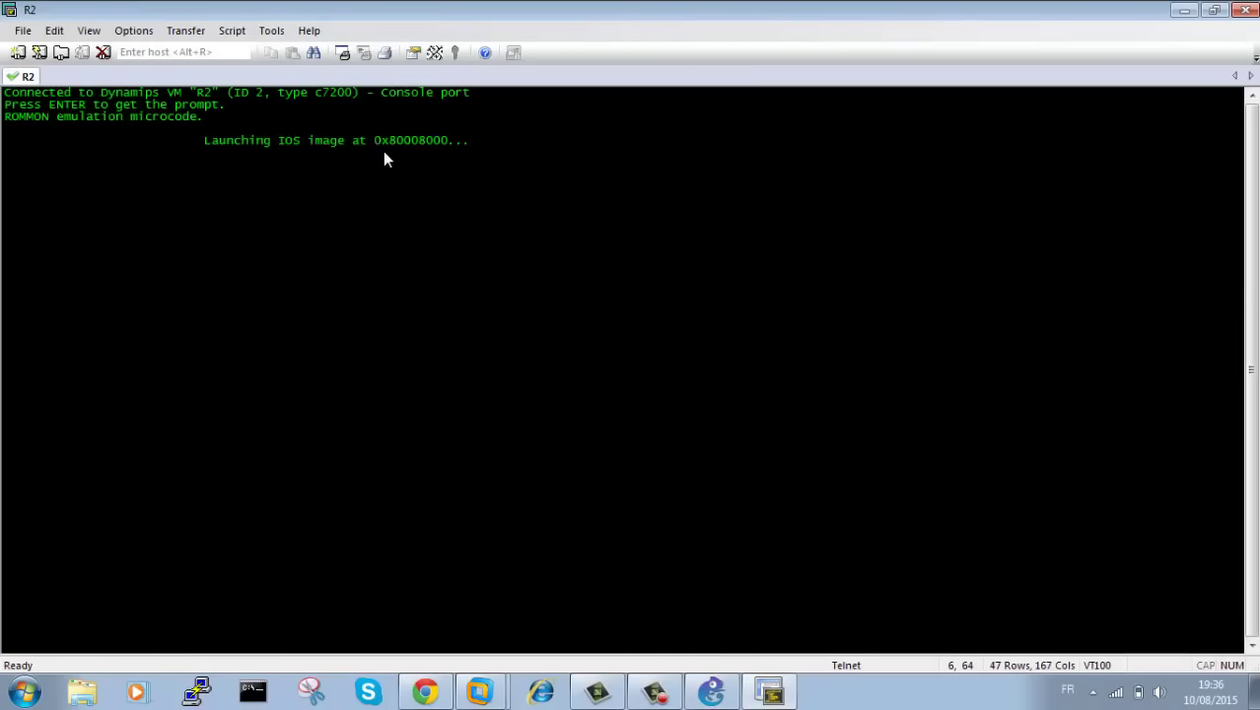
Step: Restore the R2 console window from full size and set its normal font to size 12 in the bold semi-condensed style
double_click(678, 10)
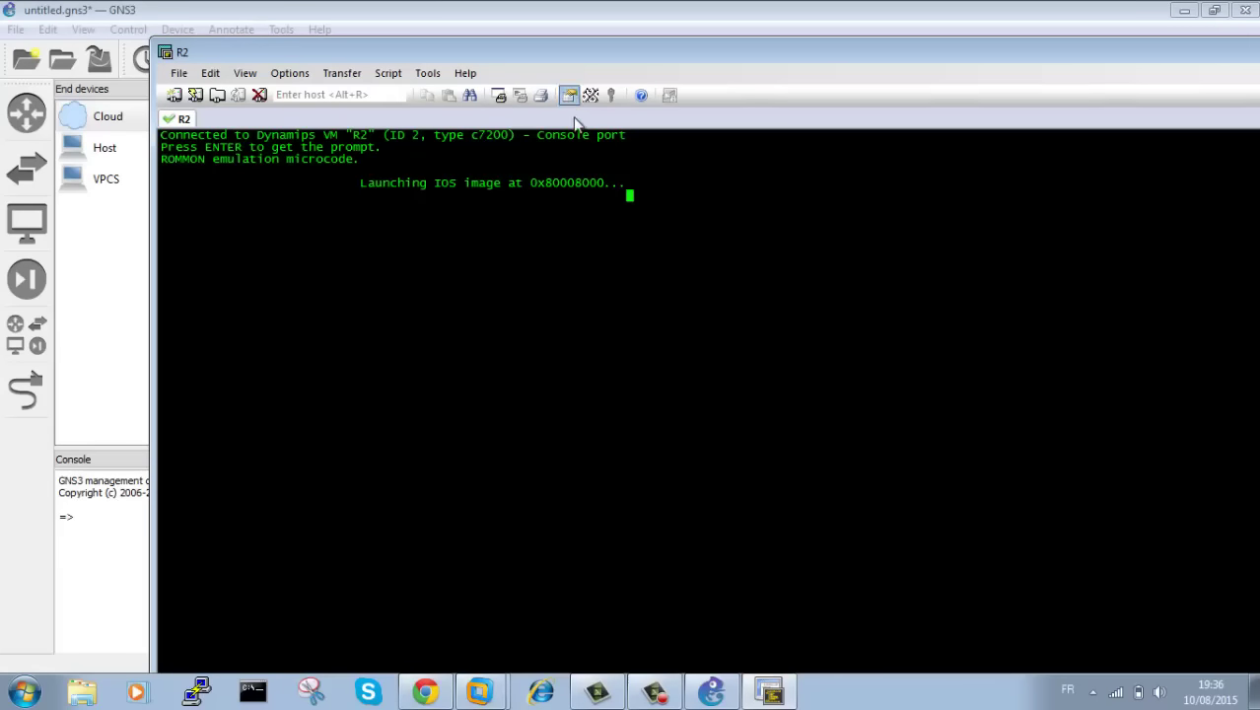
left_click(569, 103)
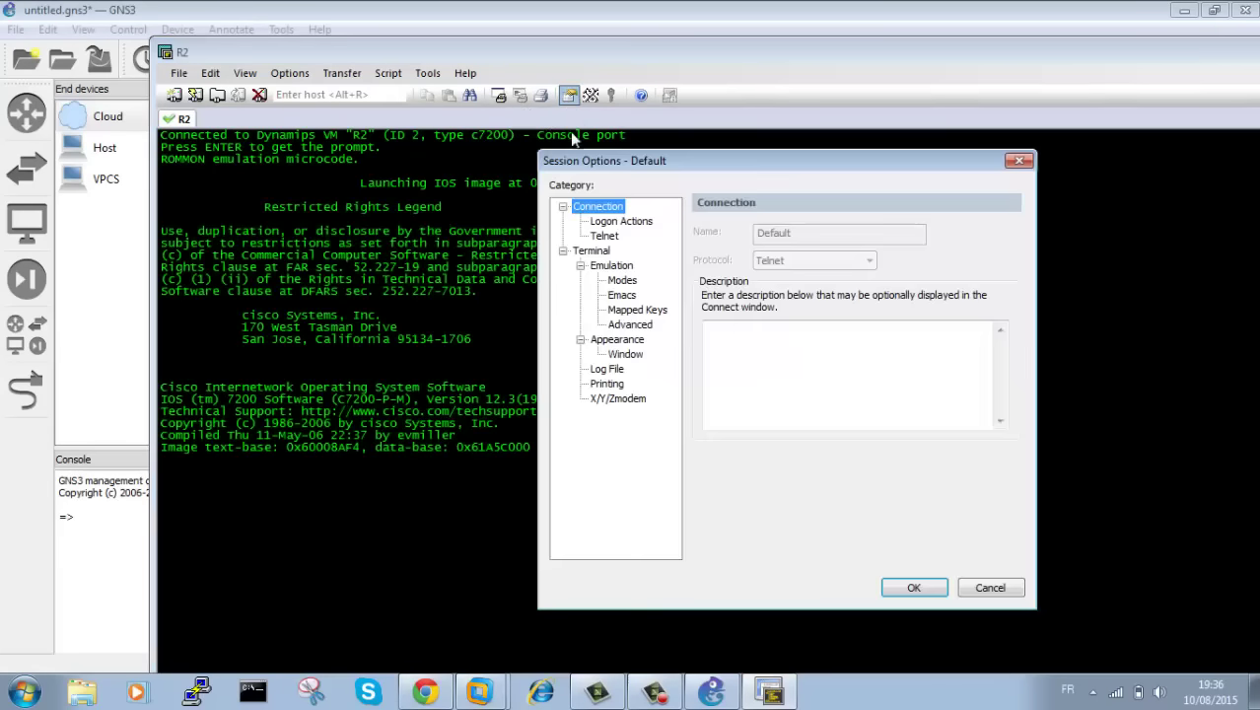
left_click(624, 353)
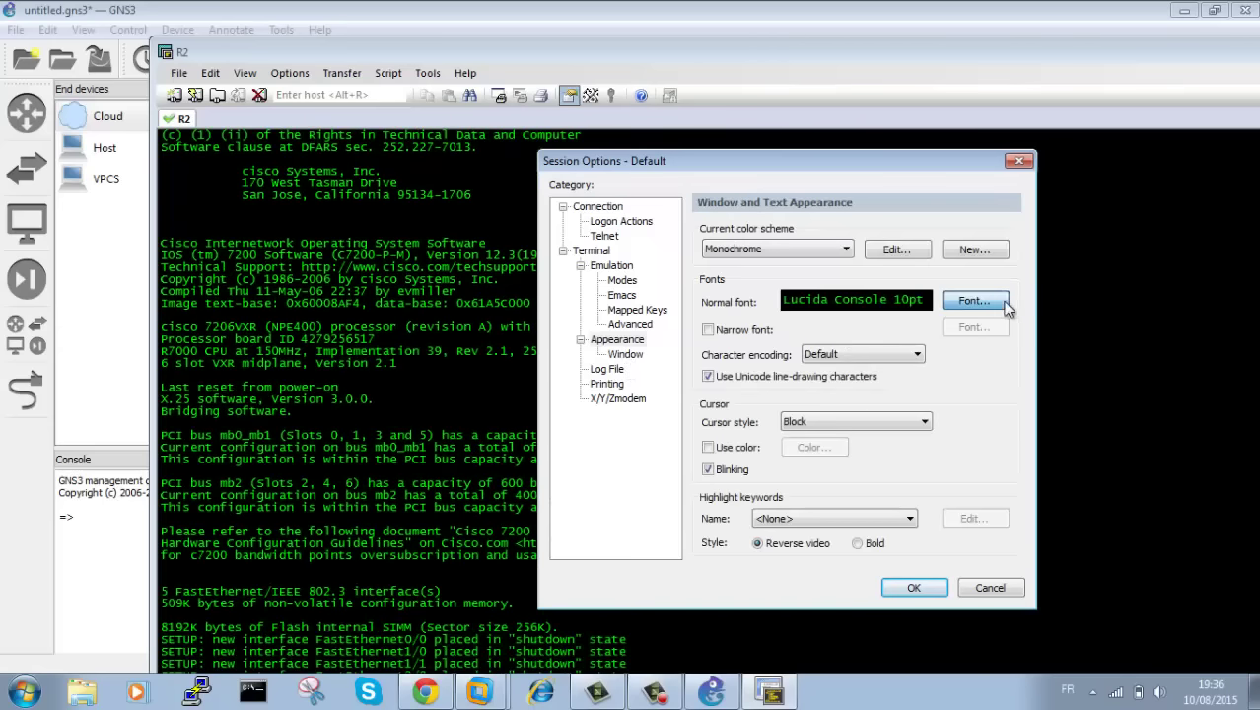
left_click(1001, 301)
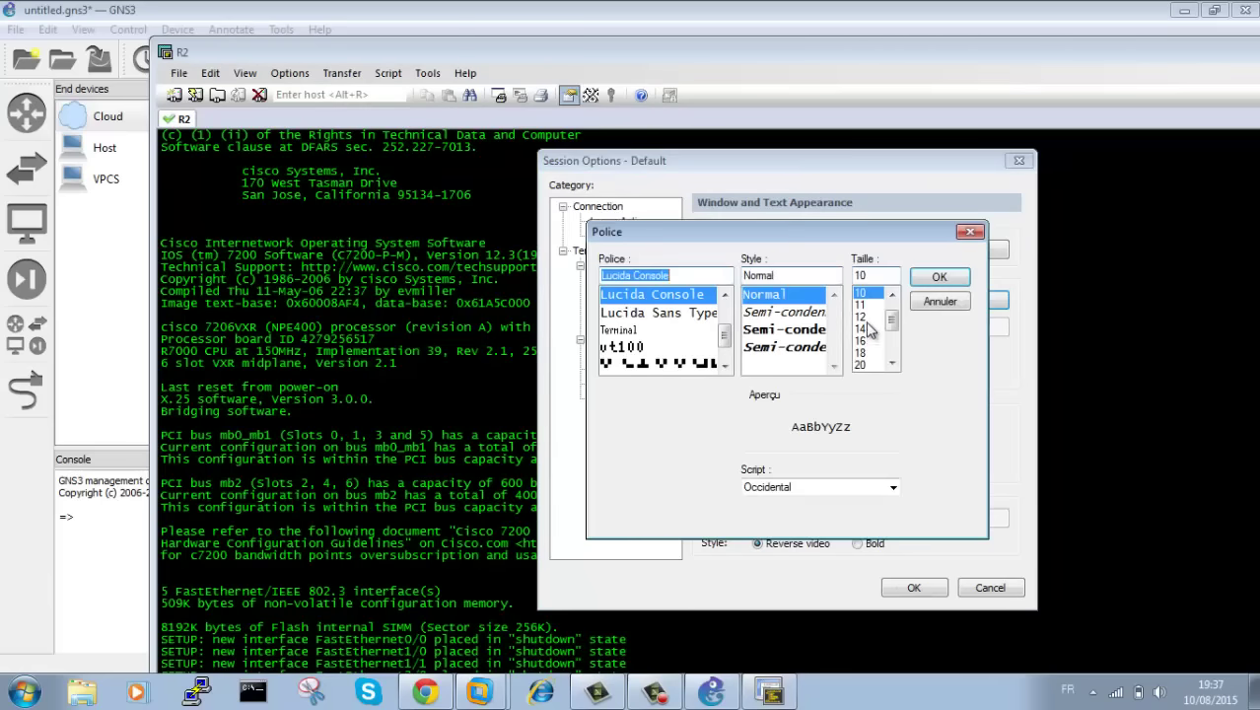
left_click(866, 318)
left_click(818, 331)
left_click(917, 282)
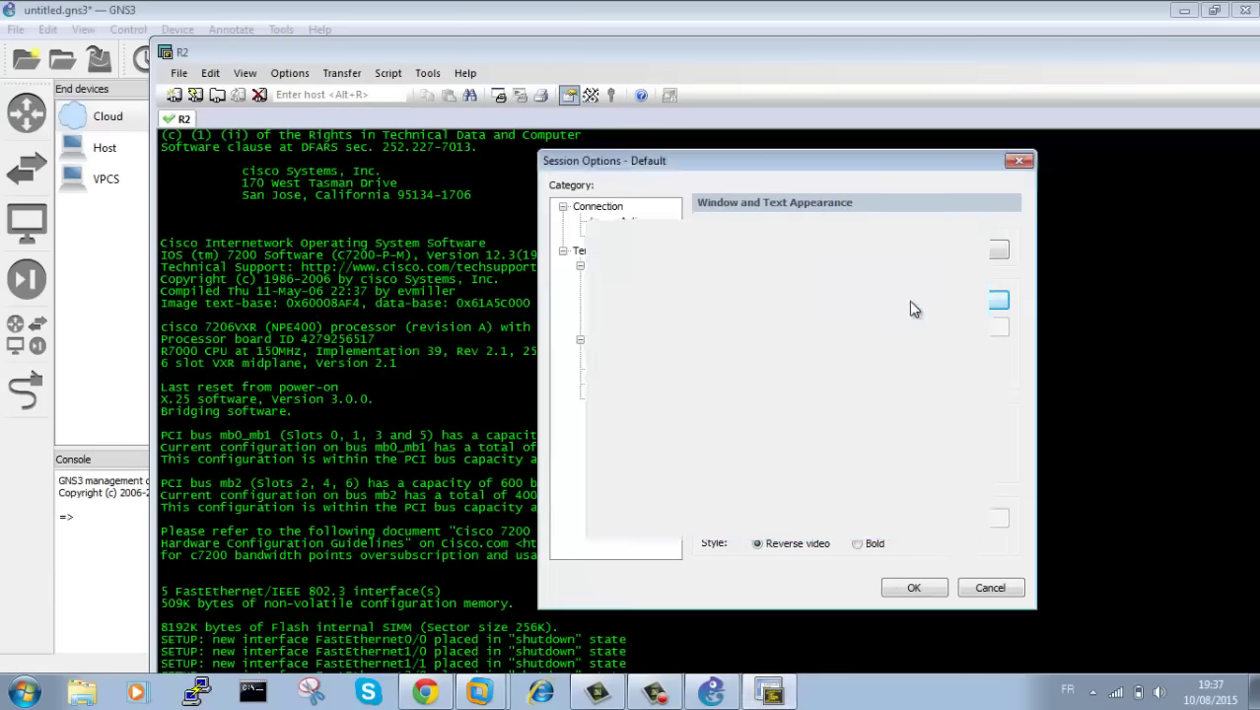
left_click(915, 587)
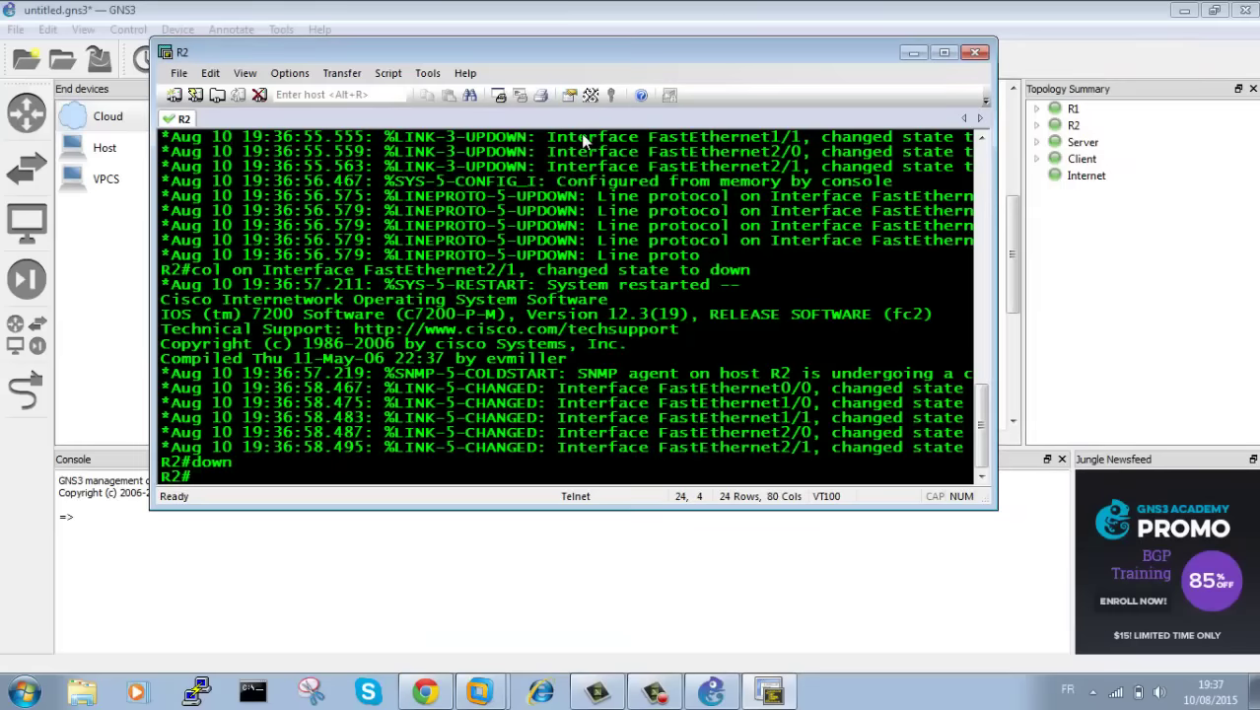
Step: Move the R2 console aside so router R2 is visible and enter global configuration mode with conf t
left_click_drag(541, 66, 980, 55)
key("Return")
key("Return")
type("conf t")
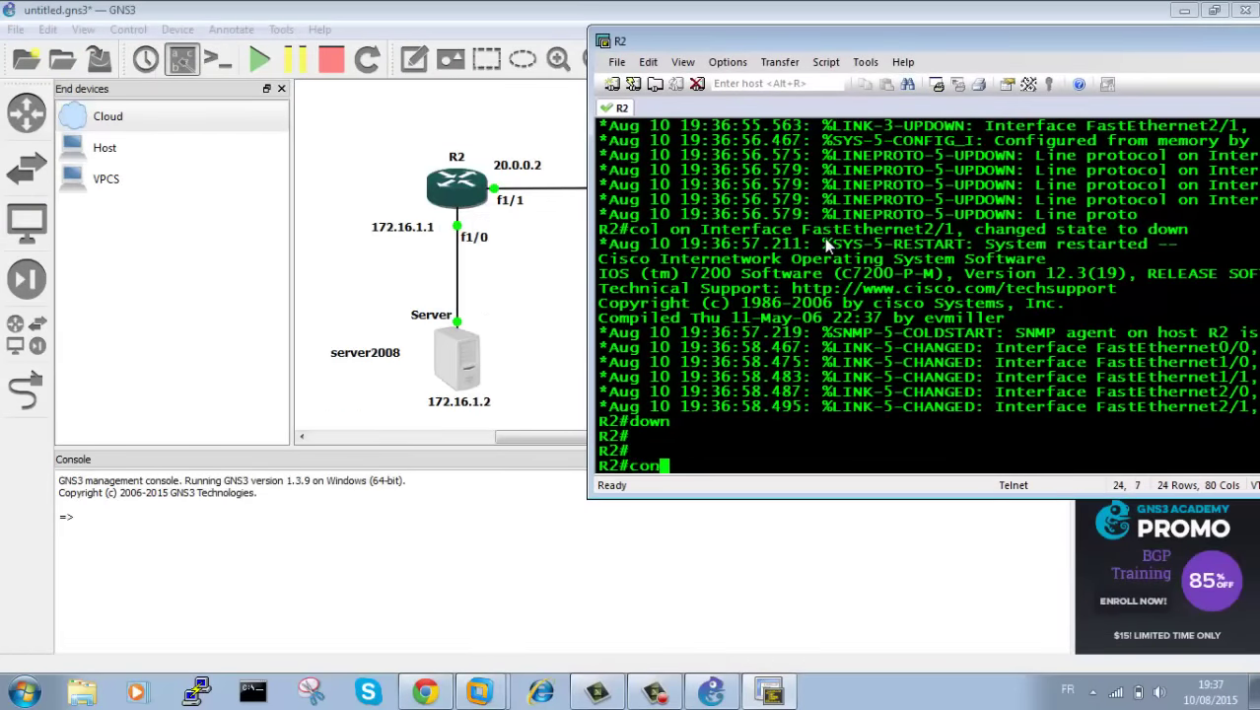
key("Return")
key("Return")
Step: Enter interface configuration mode for f1/1 on R2
type("inter")
key("Tab")
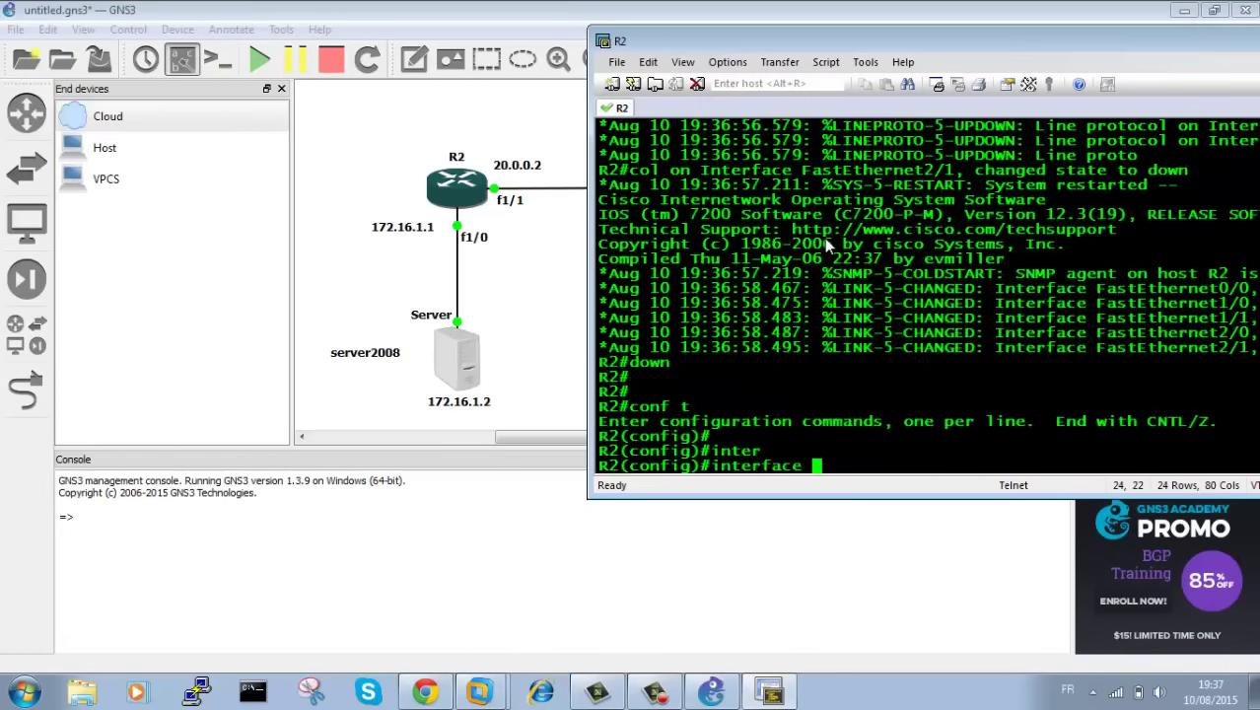
type("f1/1")
key("Return")
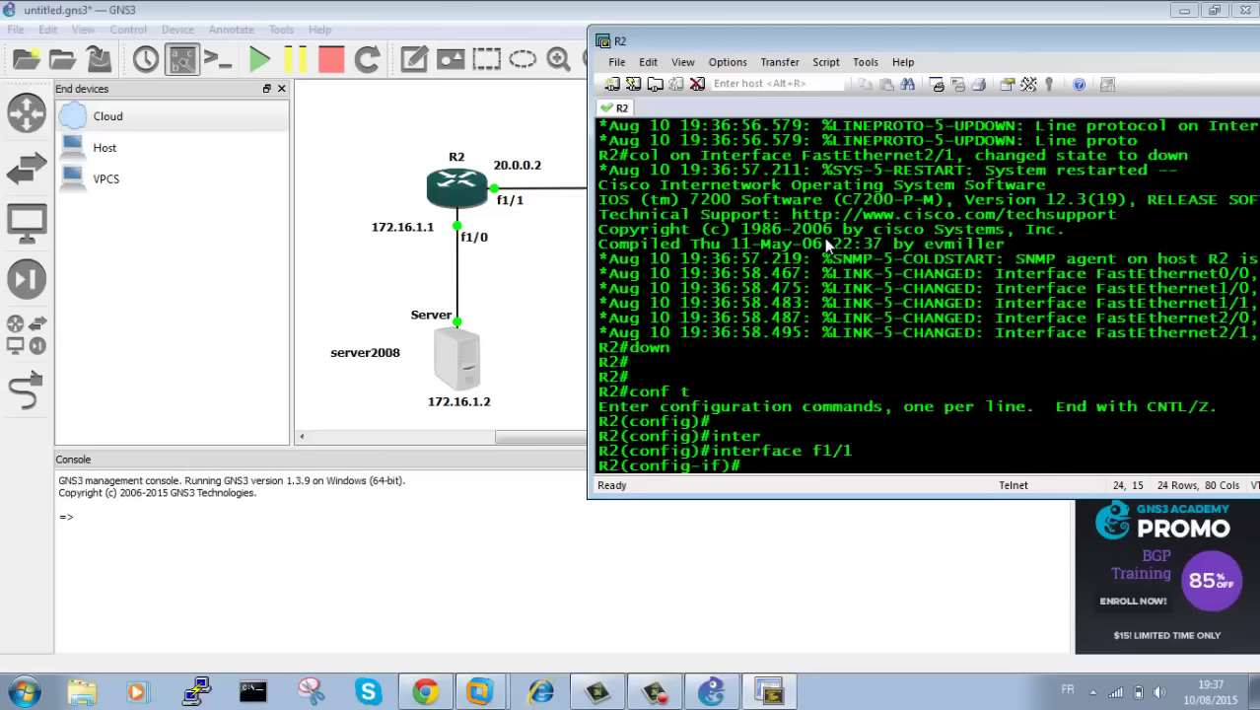
Step: Assign IP address 1.1.1.2 with mask 255.255.0.0 to interface f1/1 on R2
type("ip add")
key("Tab")
type("1.1")
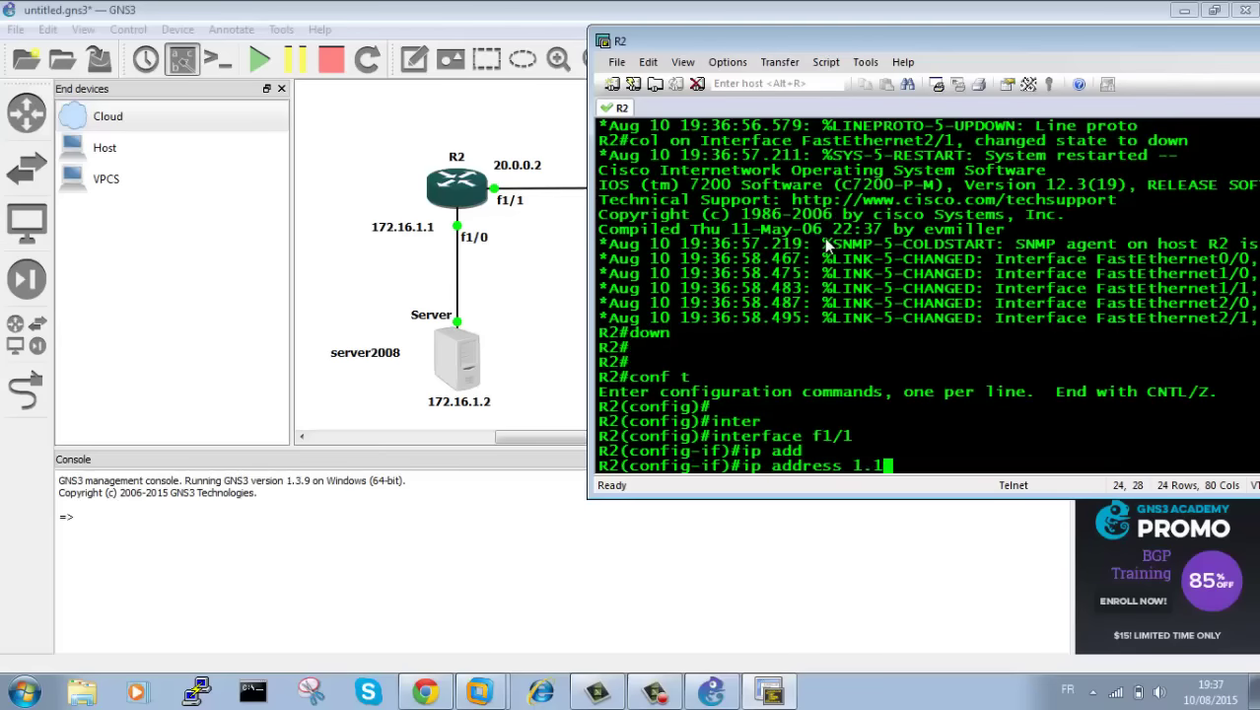
type(".1.2 255.2")
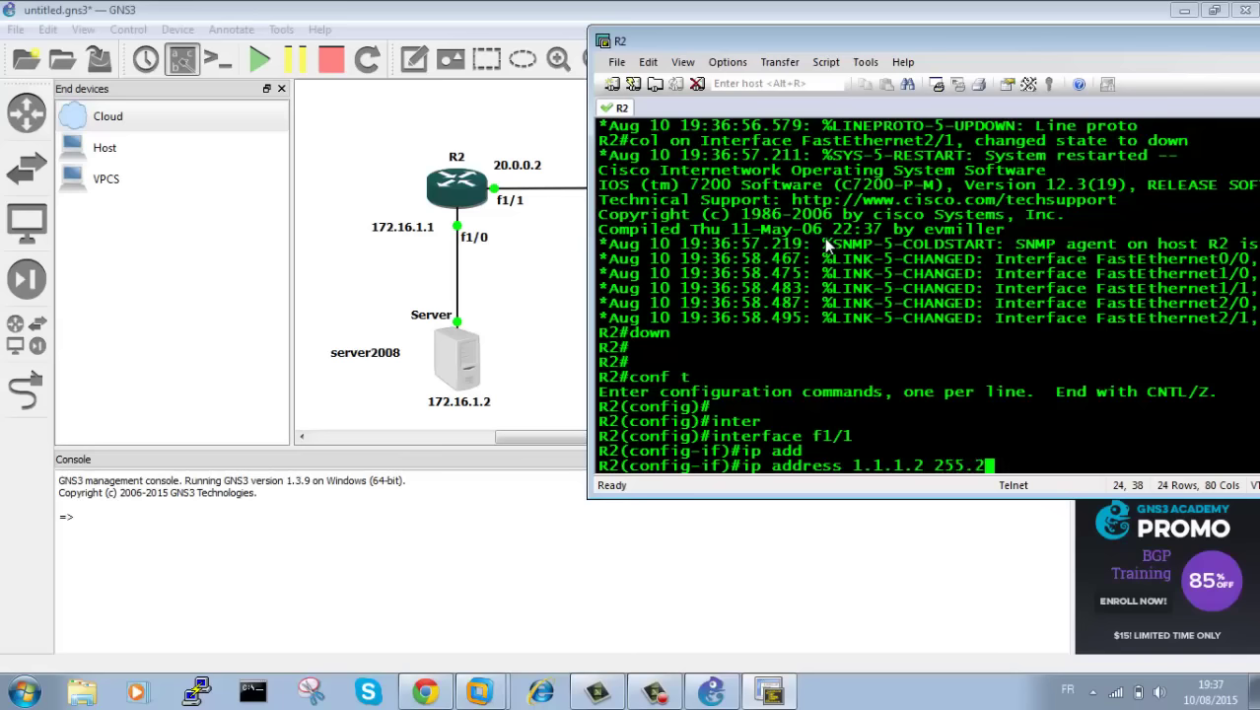
type("55.0.0")
key("Return")
Step: Enable interface f1/1 on R2 with no shutdown and exit to global configuration mode
type("no shu")
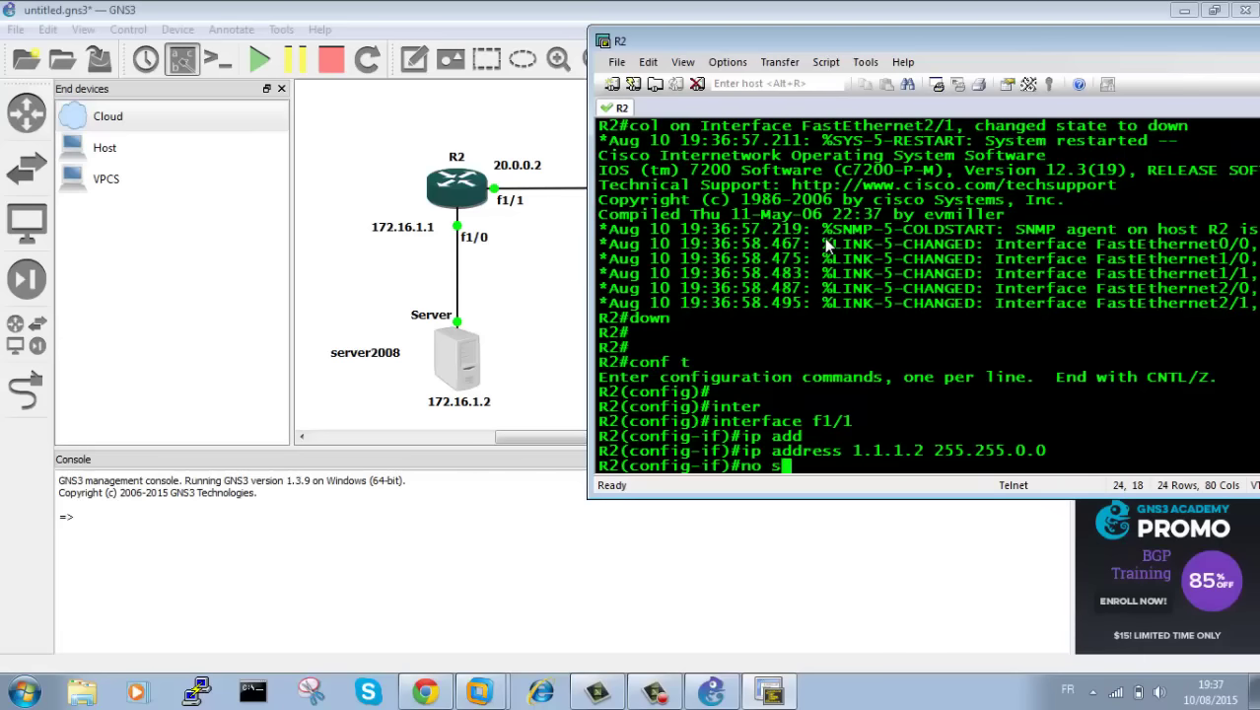
key("Tab")
key("Return")
key("Return")
key("Return")
type("if)#e")
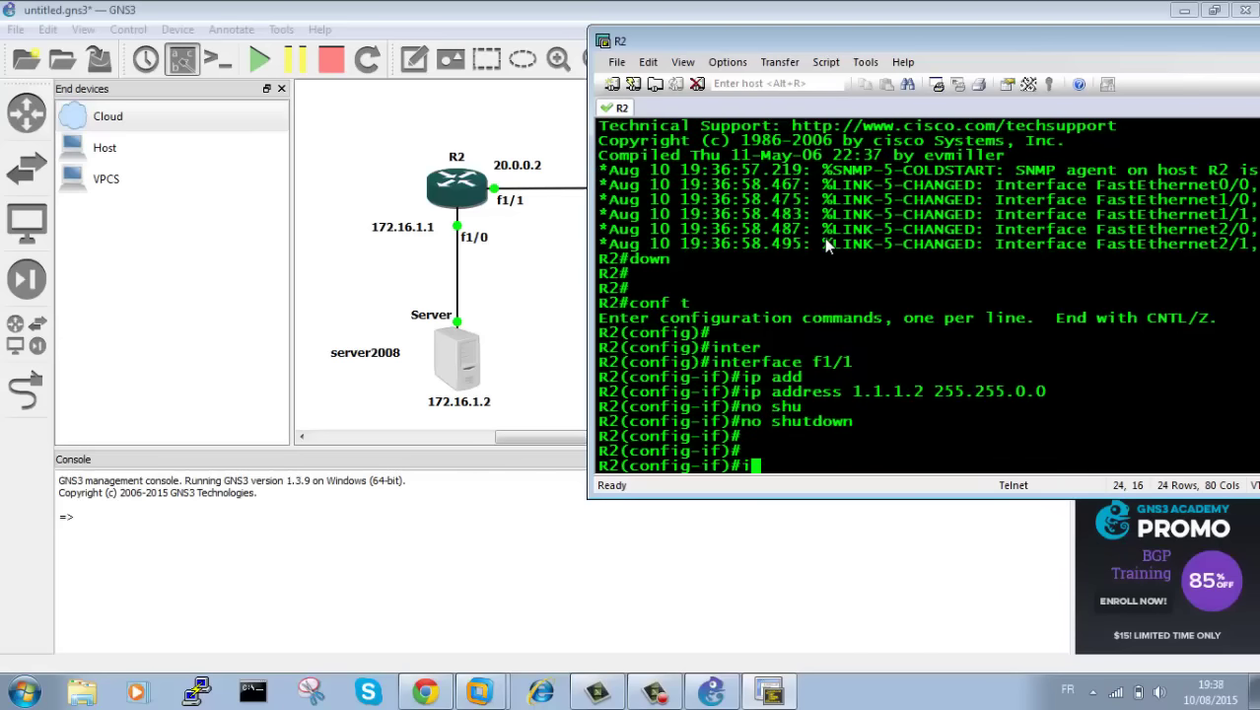
type("xit")
key("Return")
type("inter")
key("Tab")
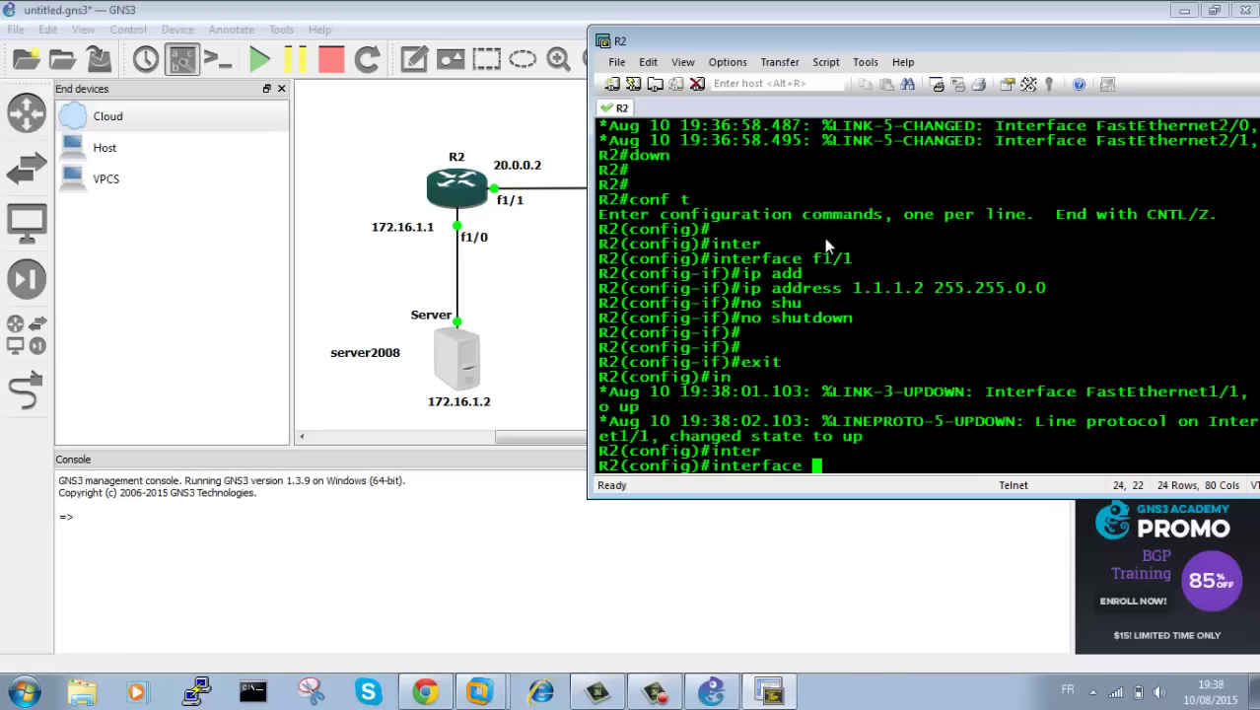
type("fa")
key("Tab")
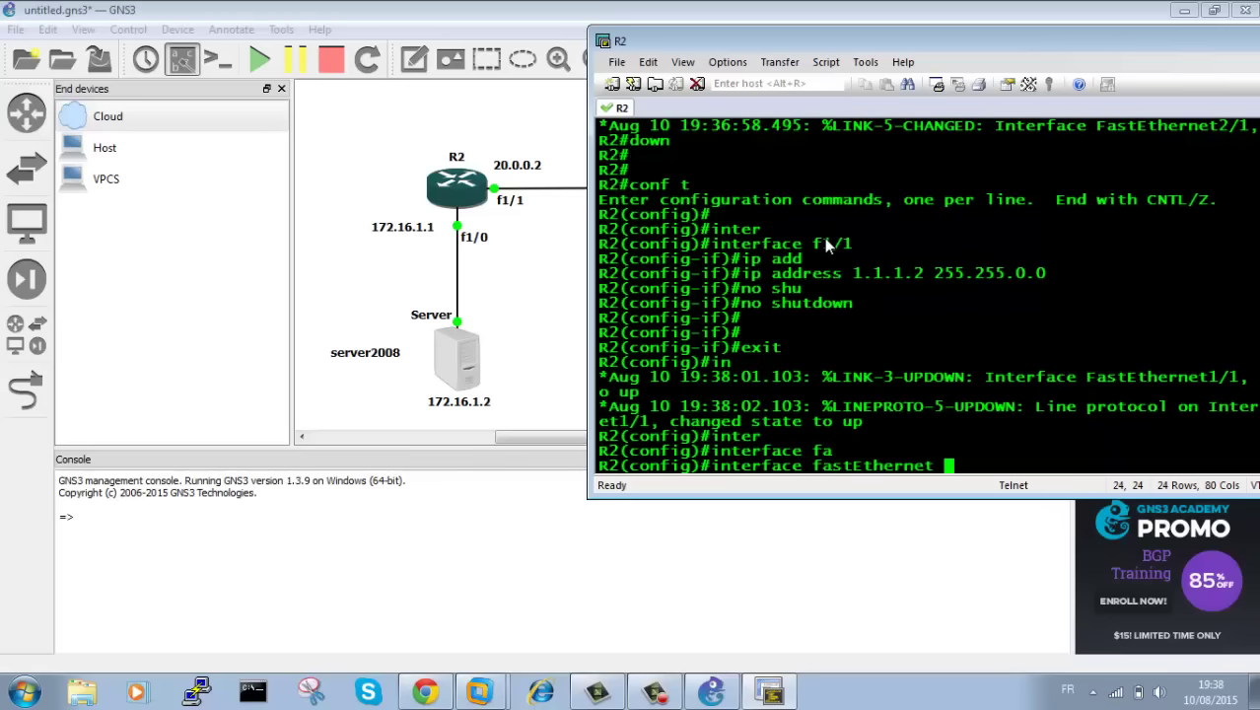
type("0/0")
key("Return")
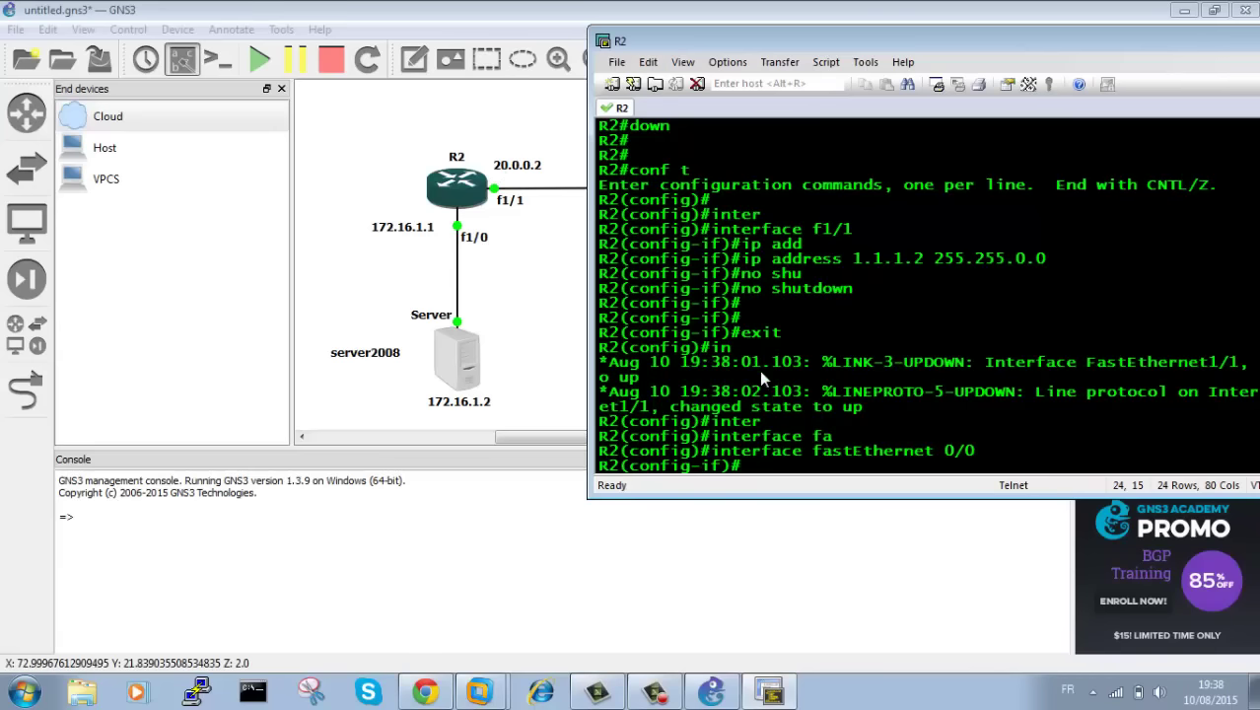
type("exit")
key("Return")
Step: Enter interface configuration mode for fastEthernet 1/0 on R2 and enable the interface with no shutdown
type("inter")
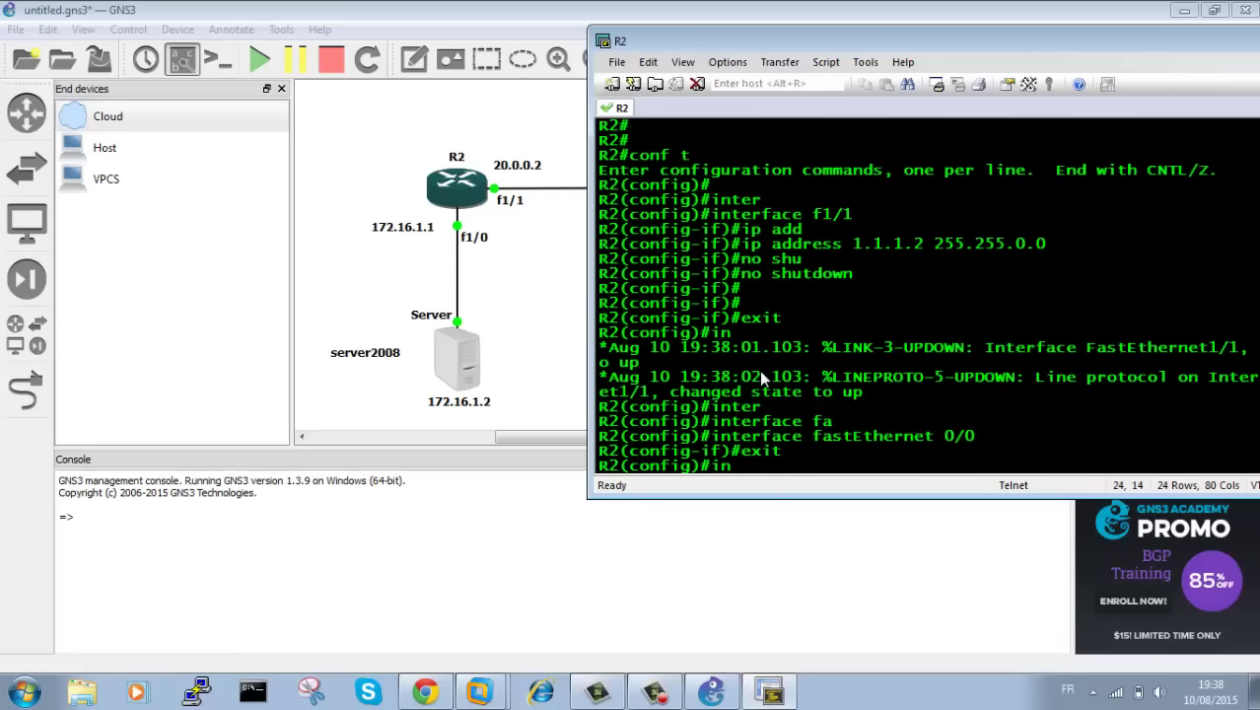
key("Tab")
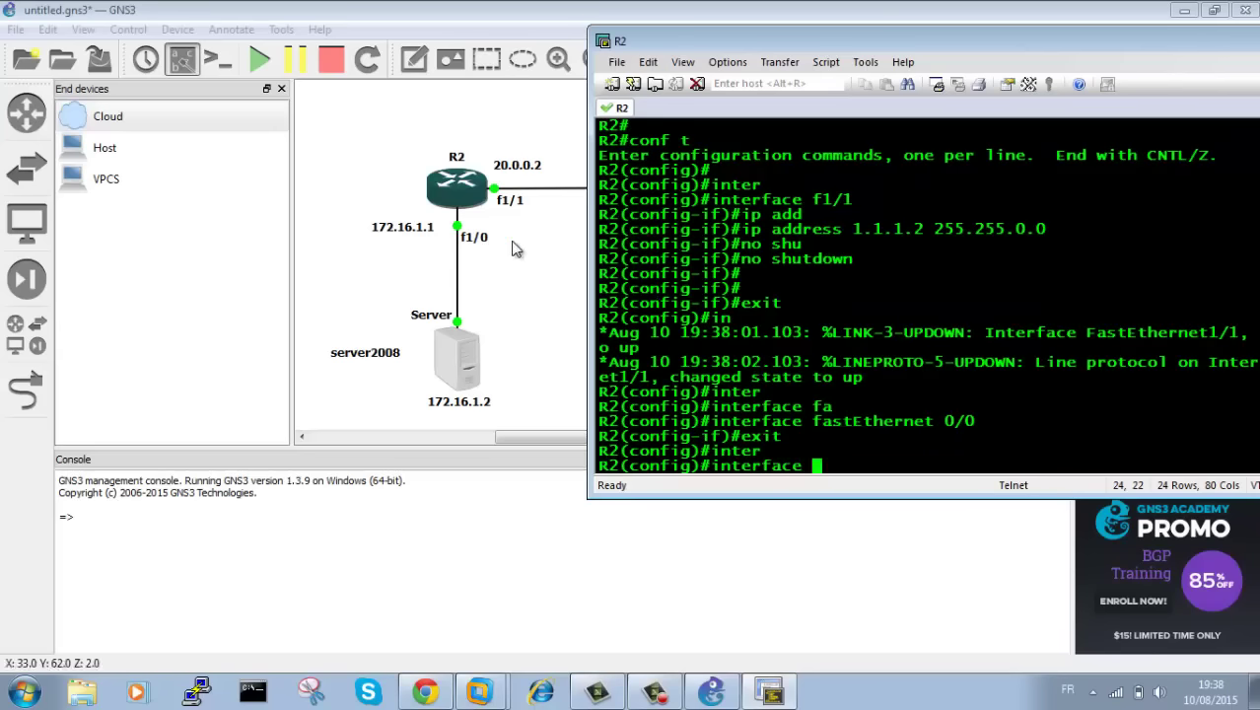
type("fa")
key("Tab")
type("1/0")
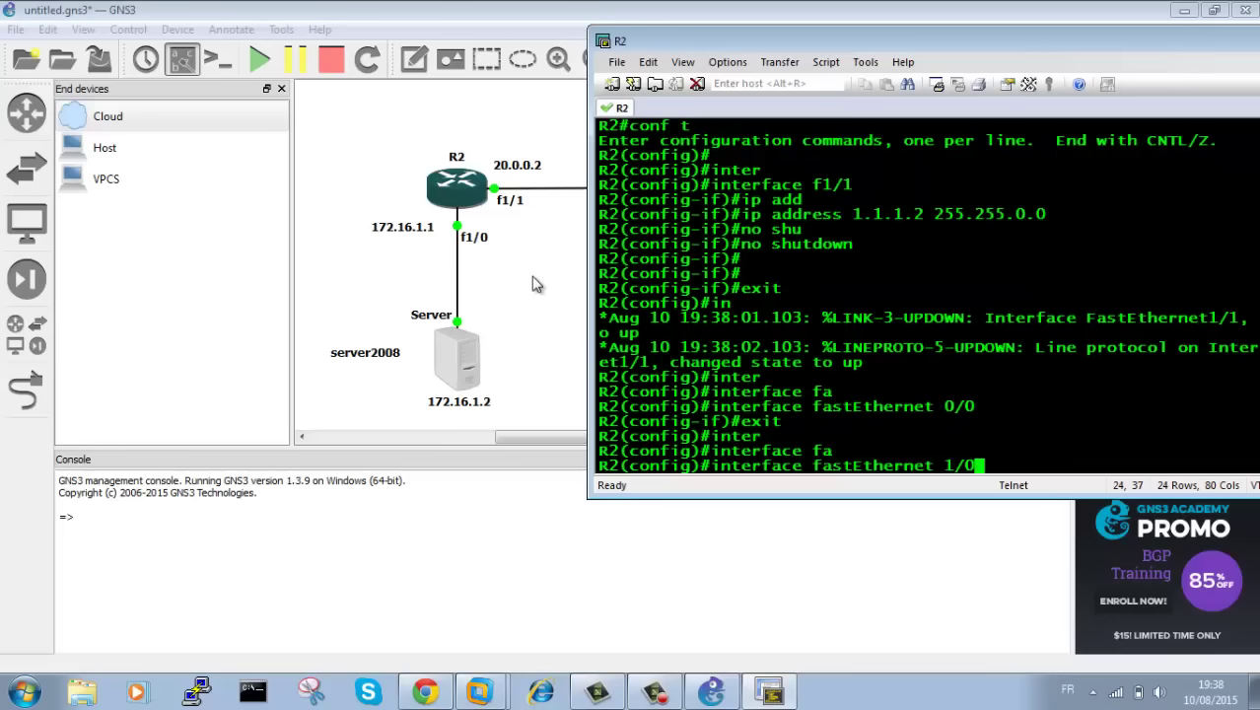
key("Return")
type("no shu")
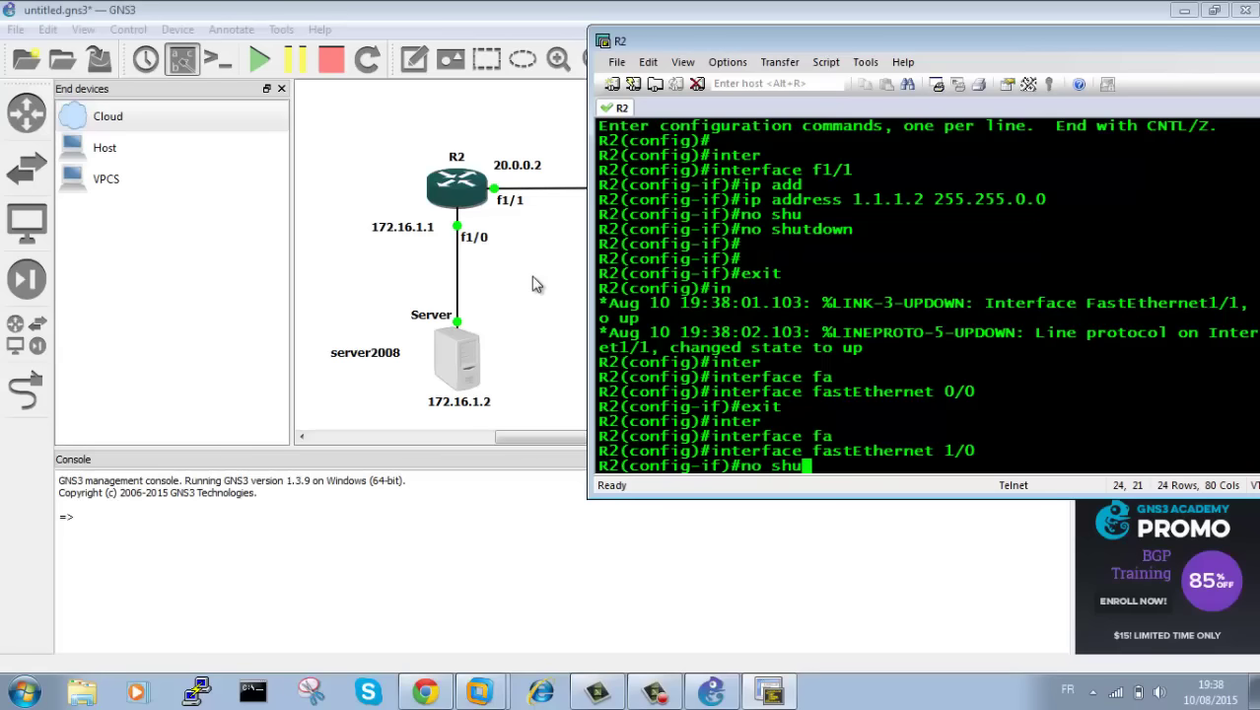
key("Tab")
key("Return")
Step: Assign IP address 172.16.1.1 with mask 255.255.0.0 to interface fastEthernet 1/0 on R2
type("ip add")
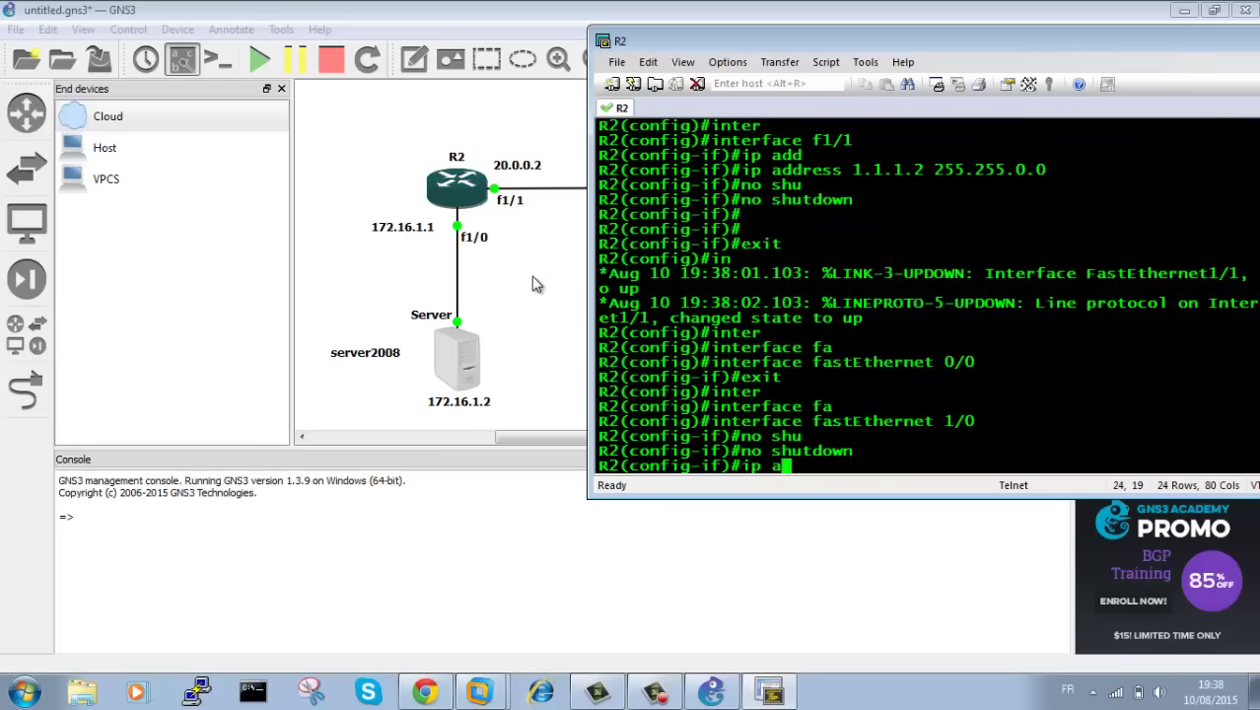
key("Tab")
type("172.1")
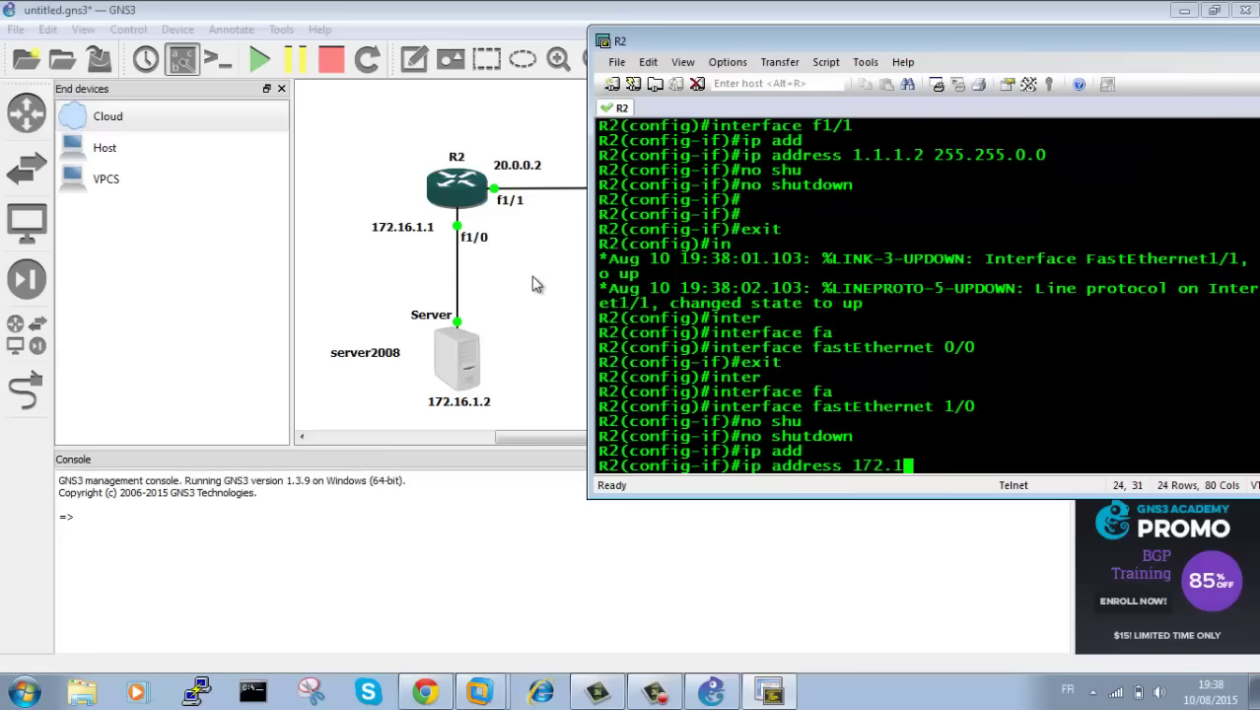
type("6.1.1.")
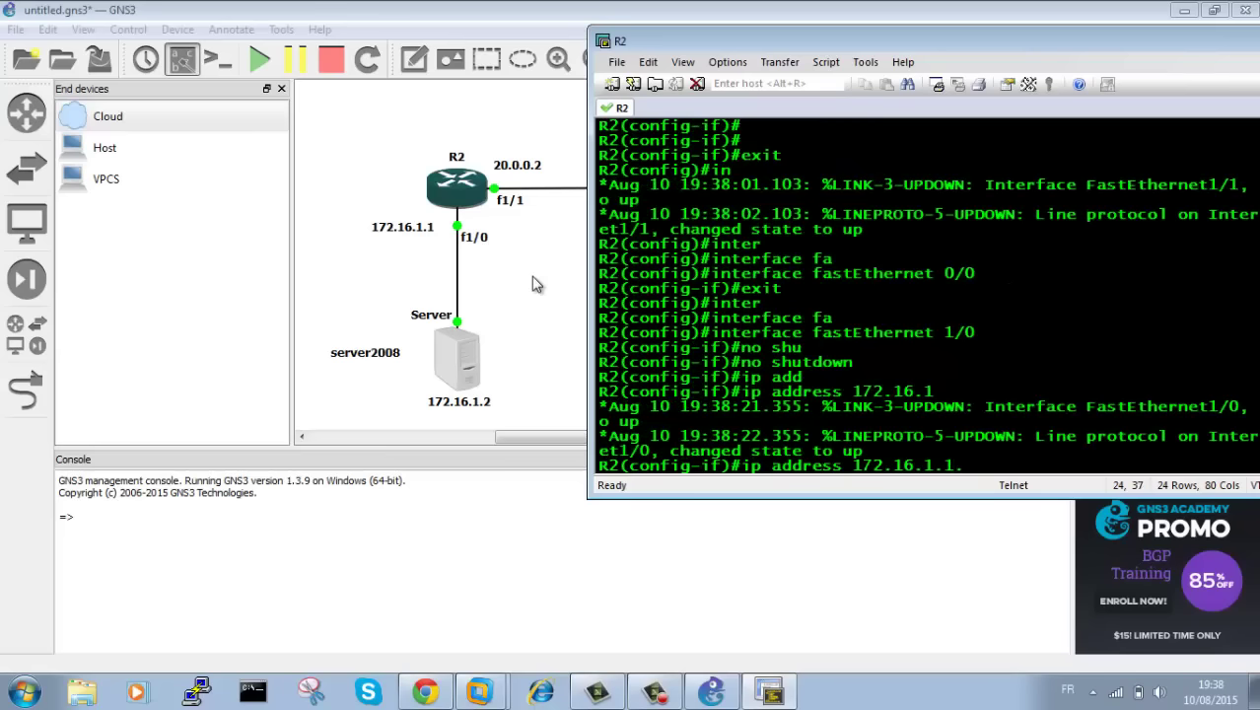
key("BackSpace")
type(" 255.255.")
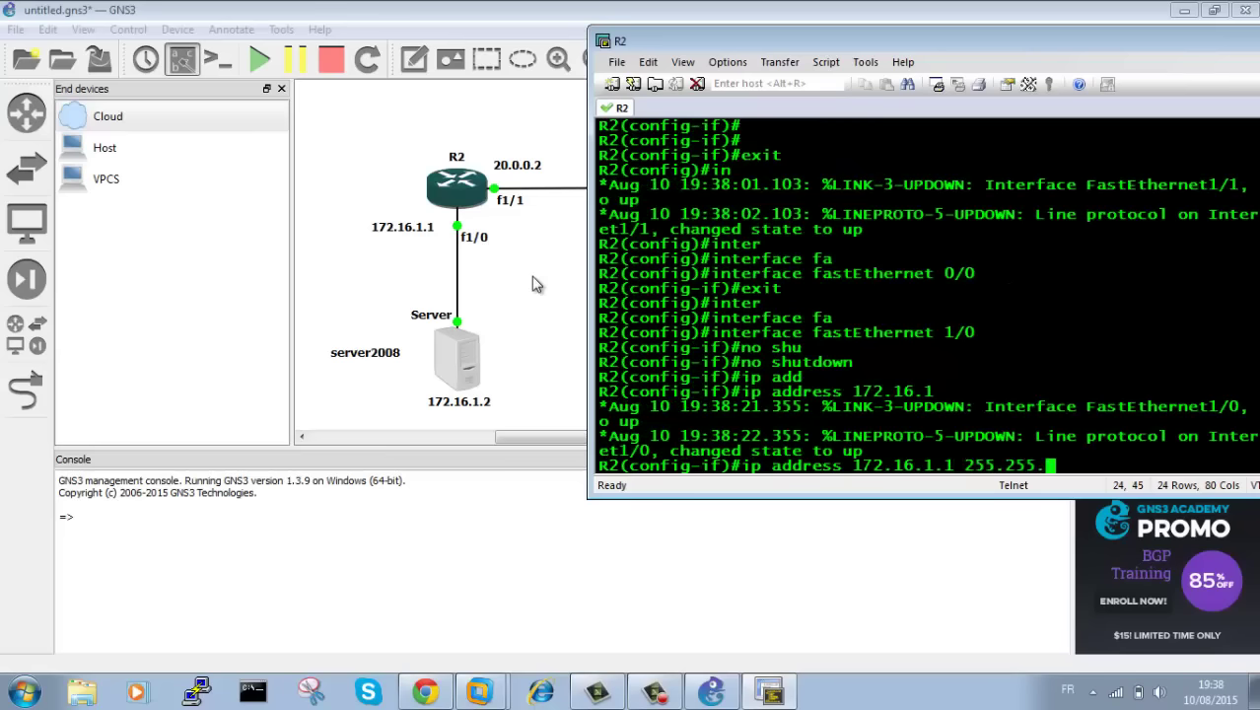
type("0.0")
key("Return")
Step: Issue no shutdown once more on R2's fastEthernet 1/0 interface
type("no hu")
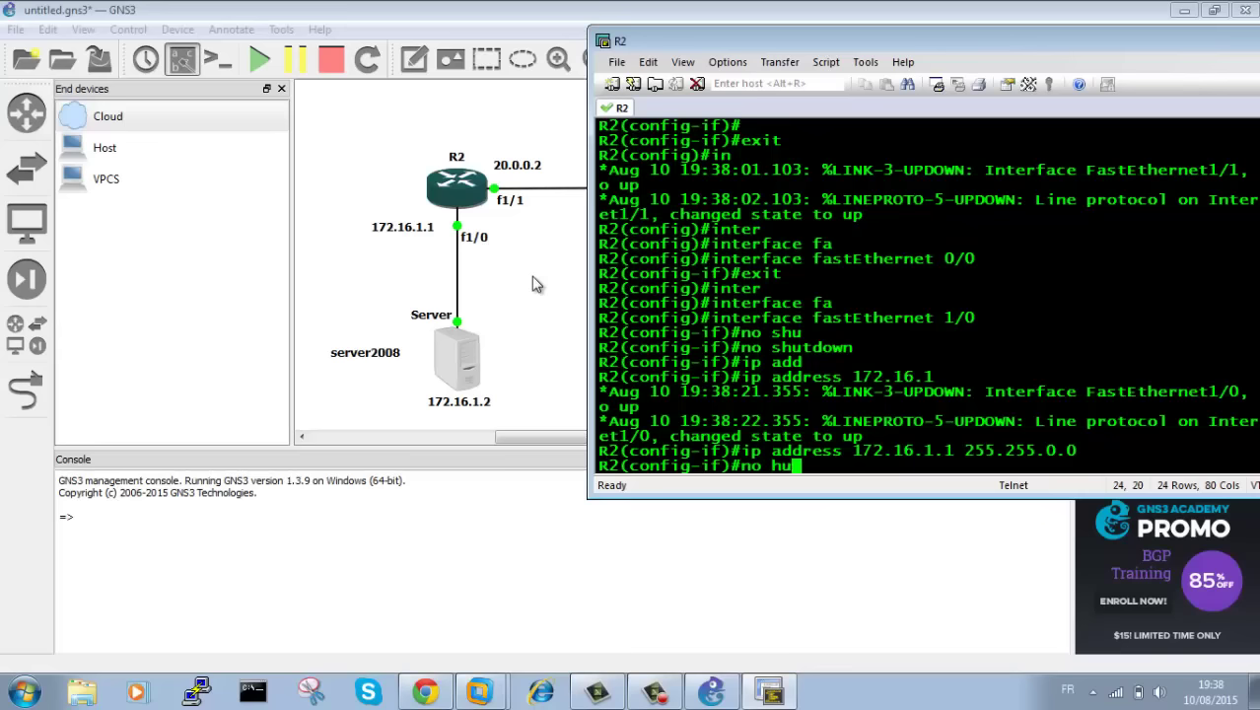
key("Tab")
key("Return")
type("nfig-if)#n")
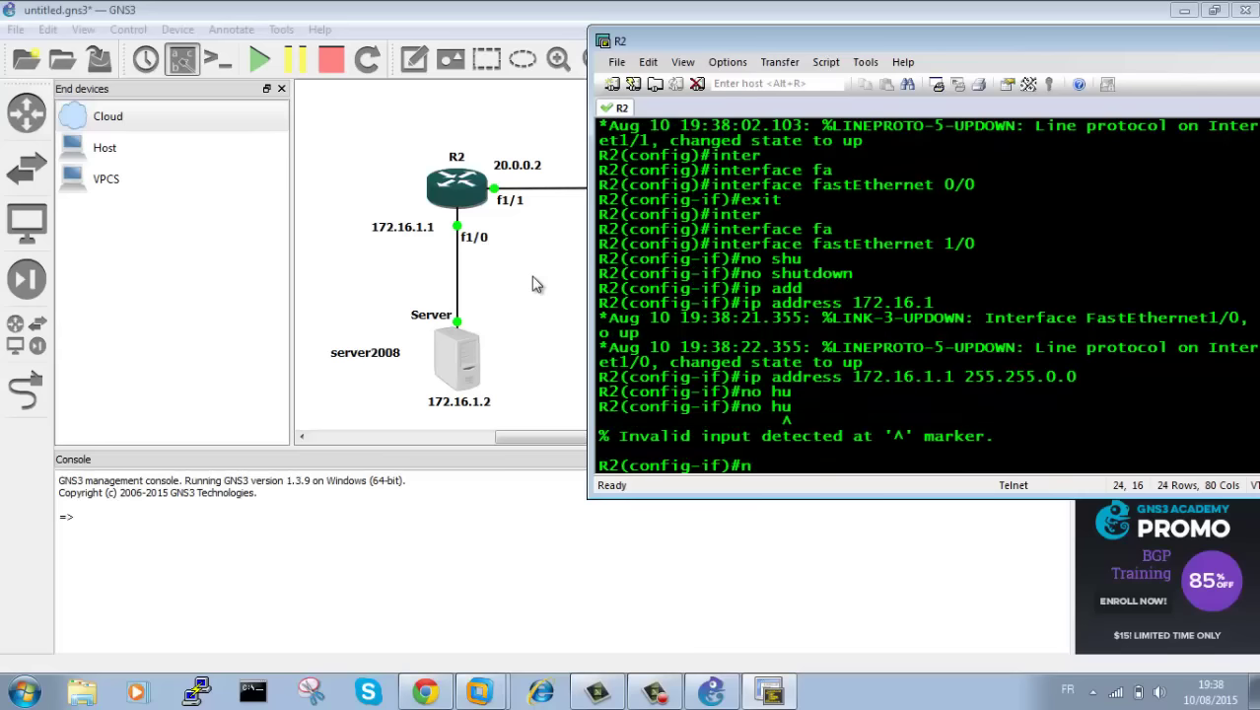
type("o shu")
key("Tab")
key("Return")
key("Return")
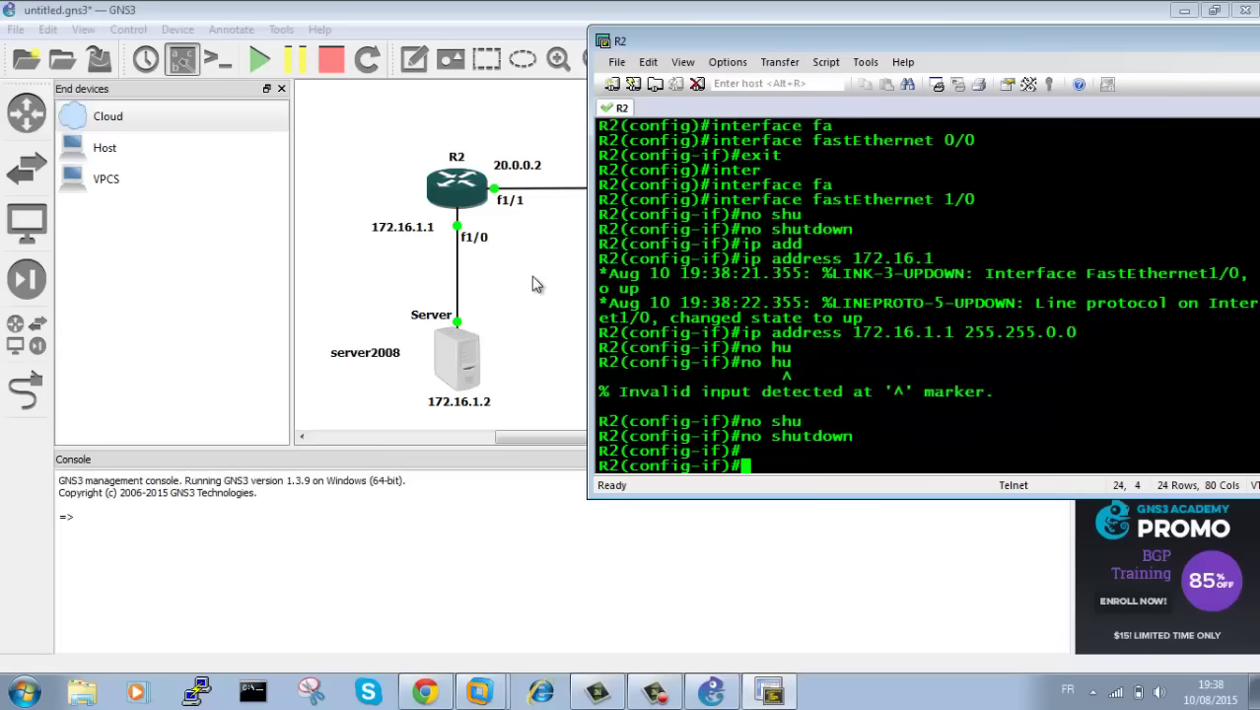
key("Return")
key("Return")
Step: Exit interface and global configuration modes on R2 to get back to the privileged prompt
type("exit")
key("Return")
key("Return")
type("exit")
key("Return")
key("Return")
key("Return")
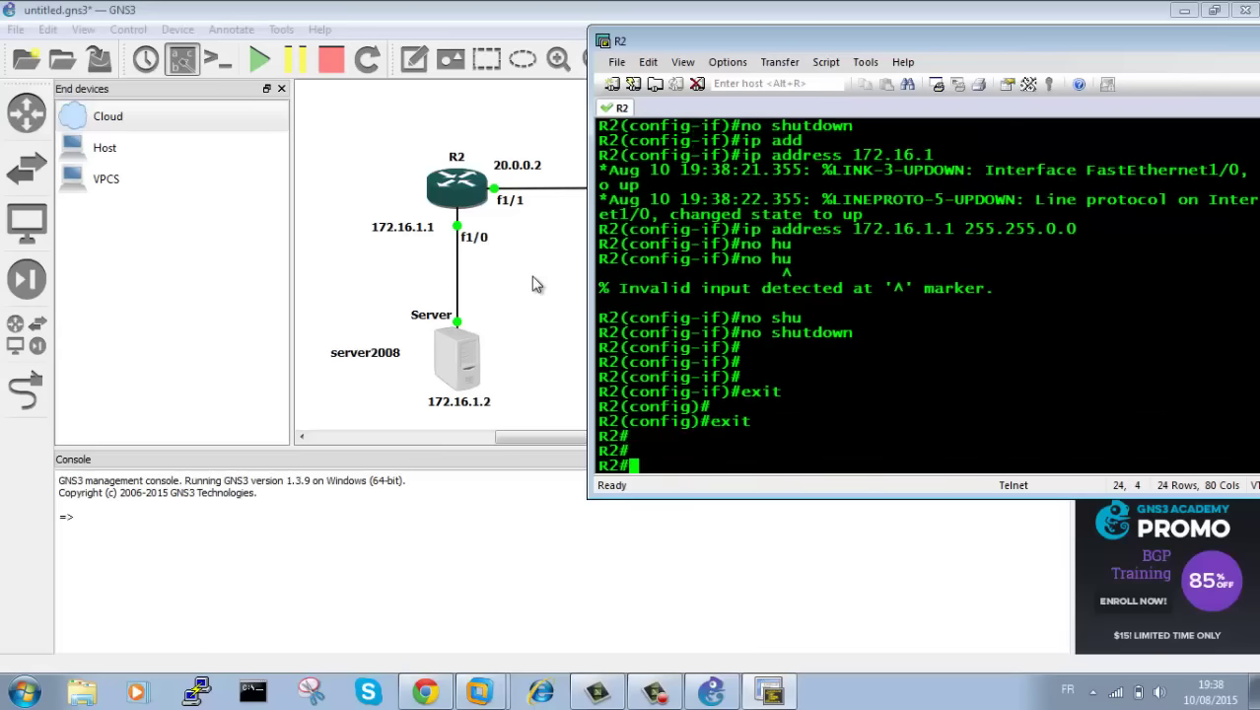
key("Return")
key("Return")
Step: Run show ip int b on R2 and check the addresses and status of its interfaces
type("show ip in")
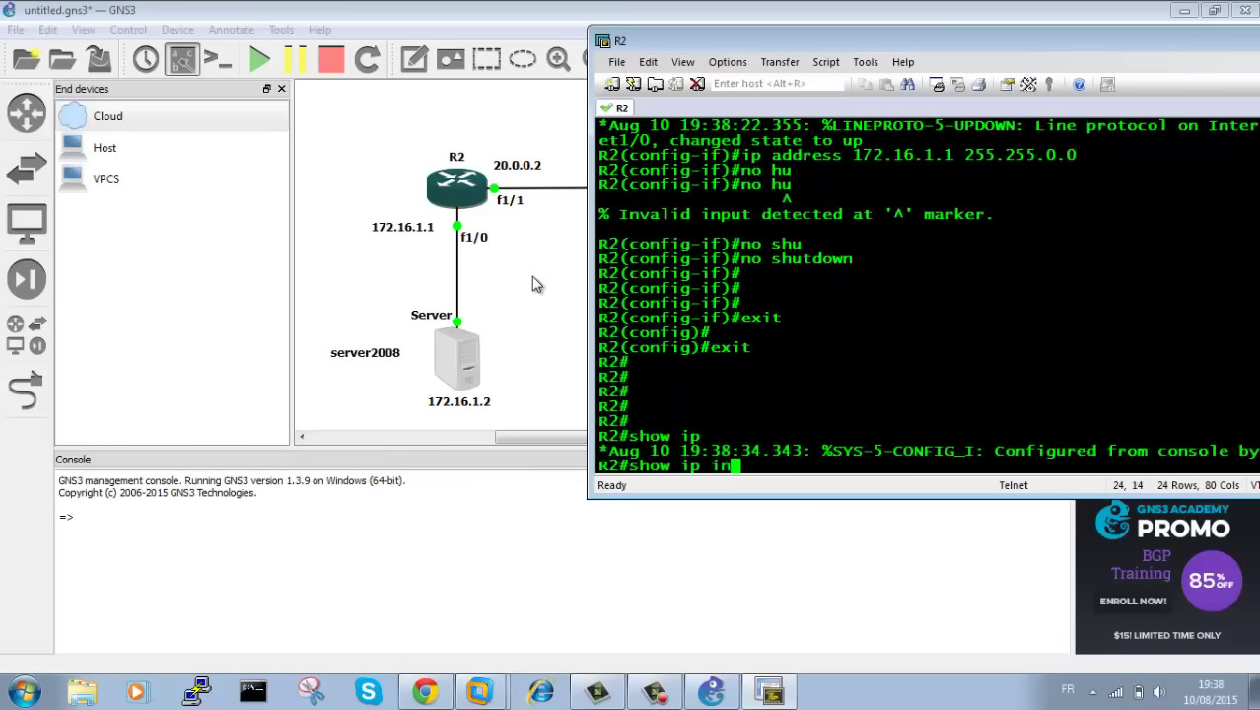
type("t b")
key("Return")
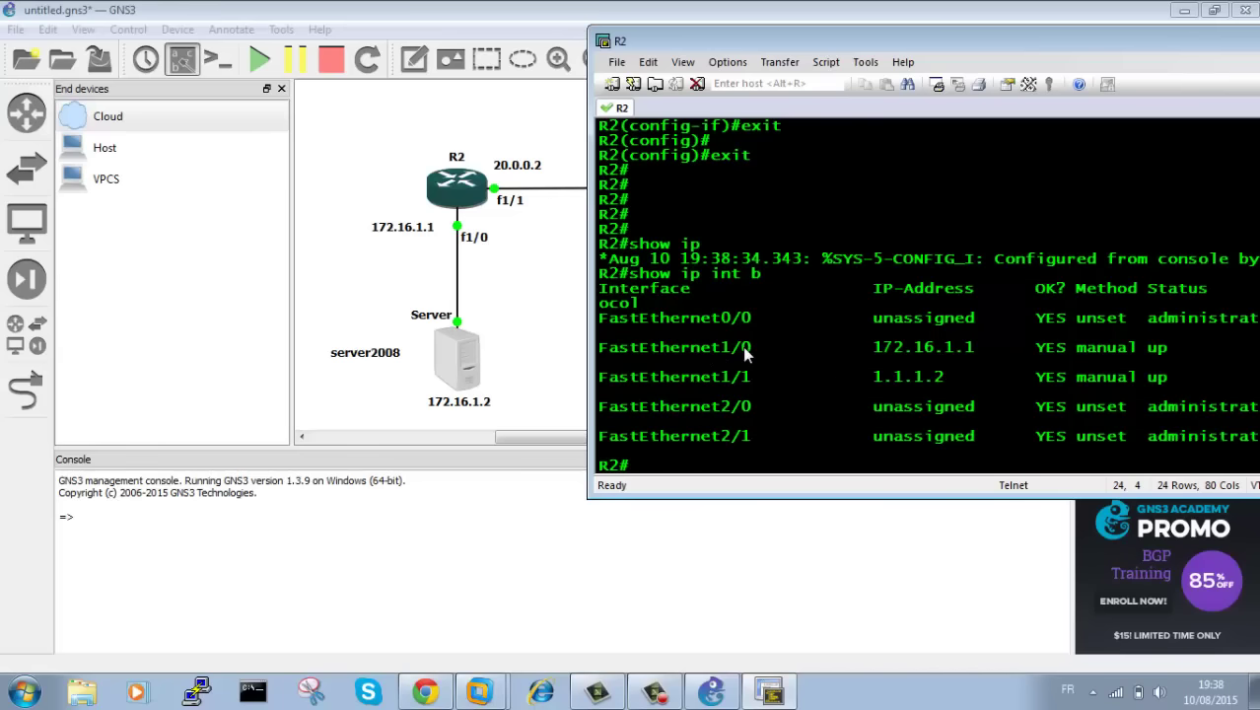
left_click_drag(745, 355, 913, 353)
left_click(945, 373)
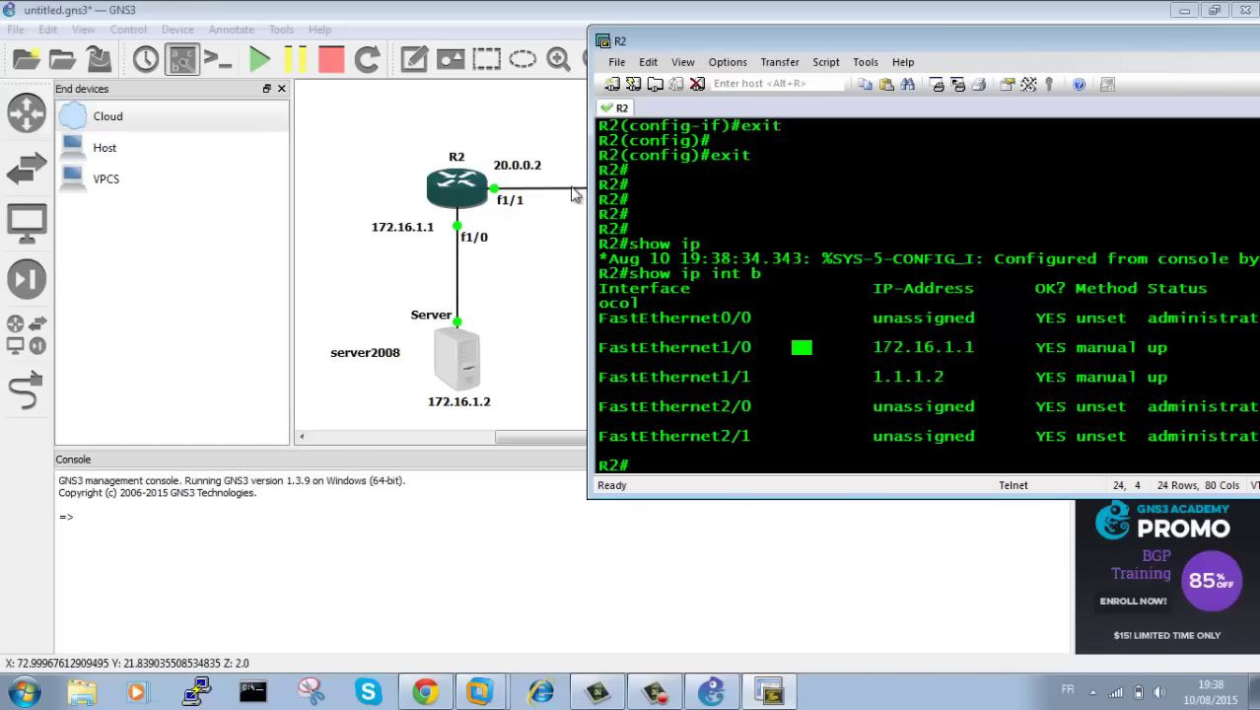
Step: Move the R2 console clear of the topology and add a note reading 1.1.1.2 below R2's f1/1 label
left_click_drag(776, 41, 624, 391)
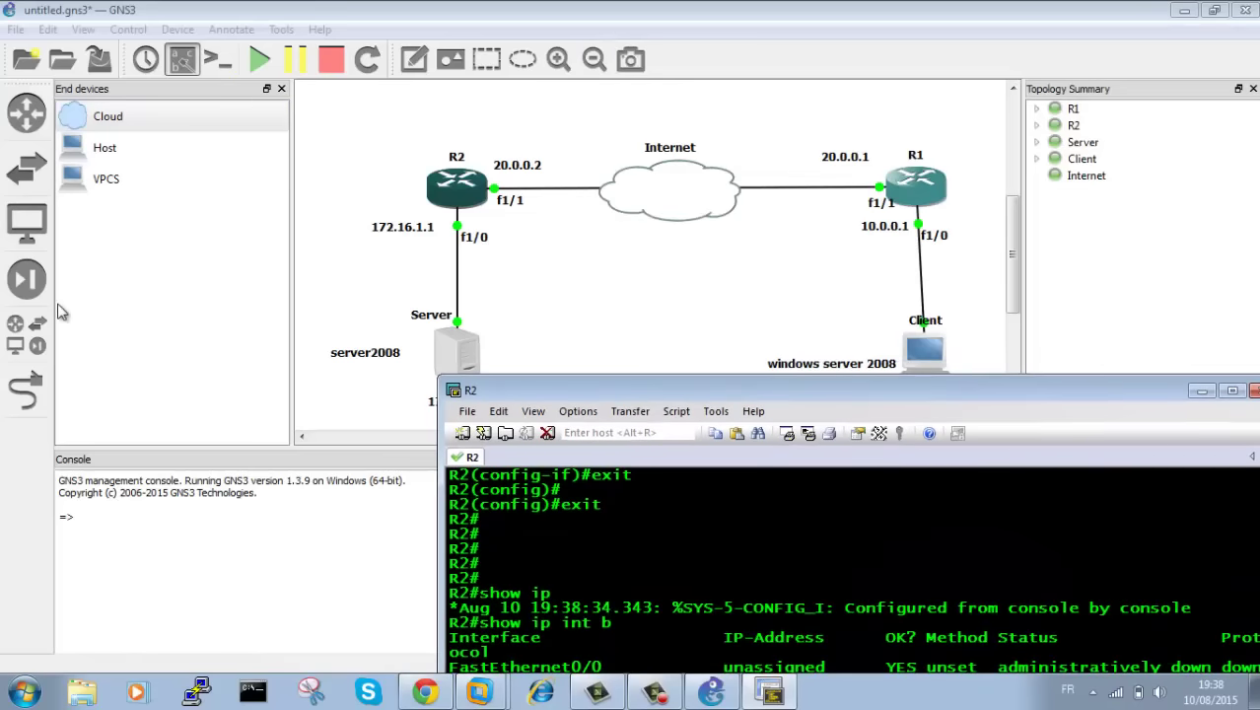
left_click(414, 59)
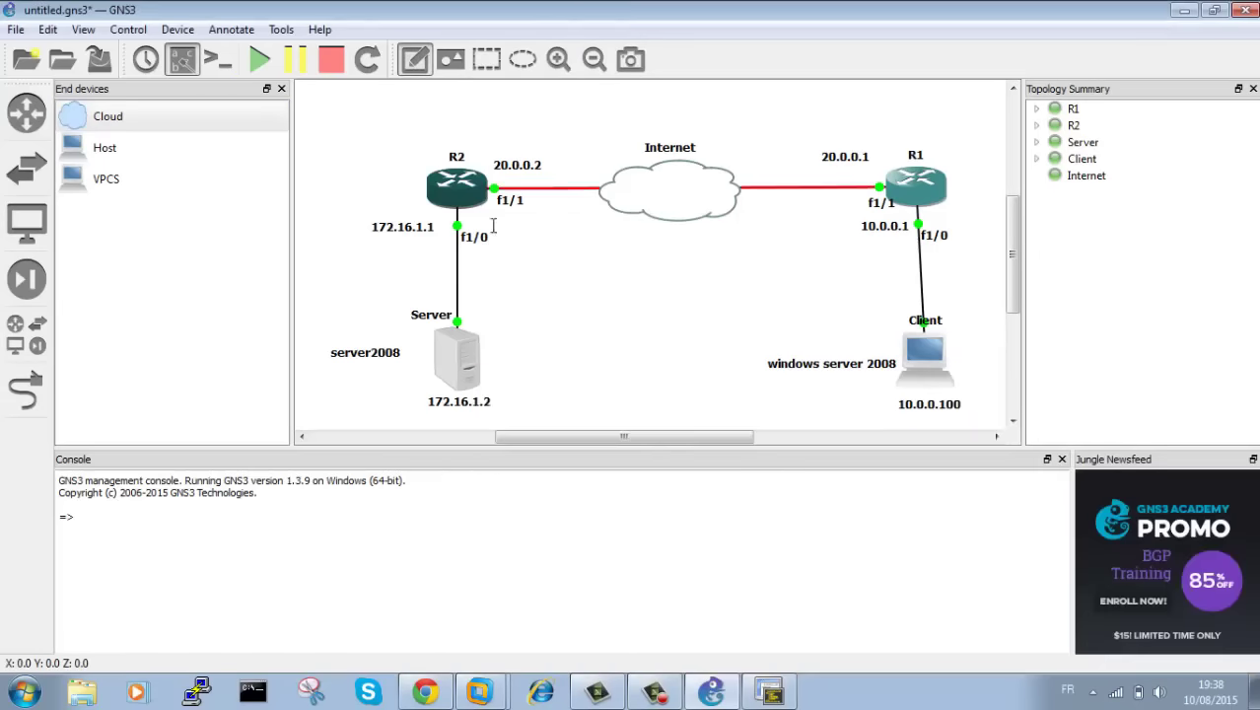
left_click(493, 226)
type("1.1.1.2")
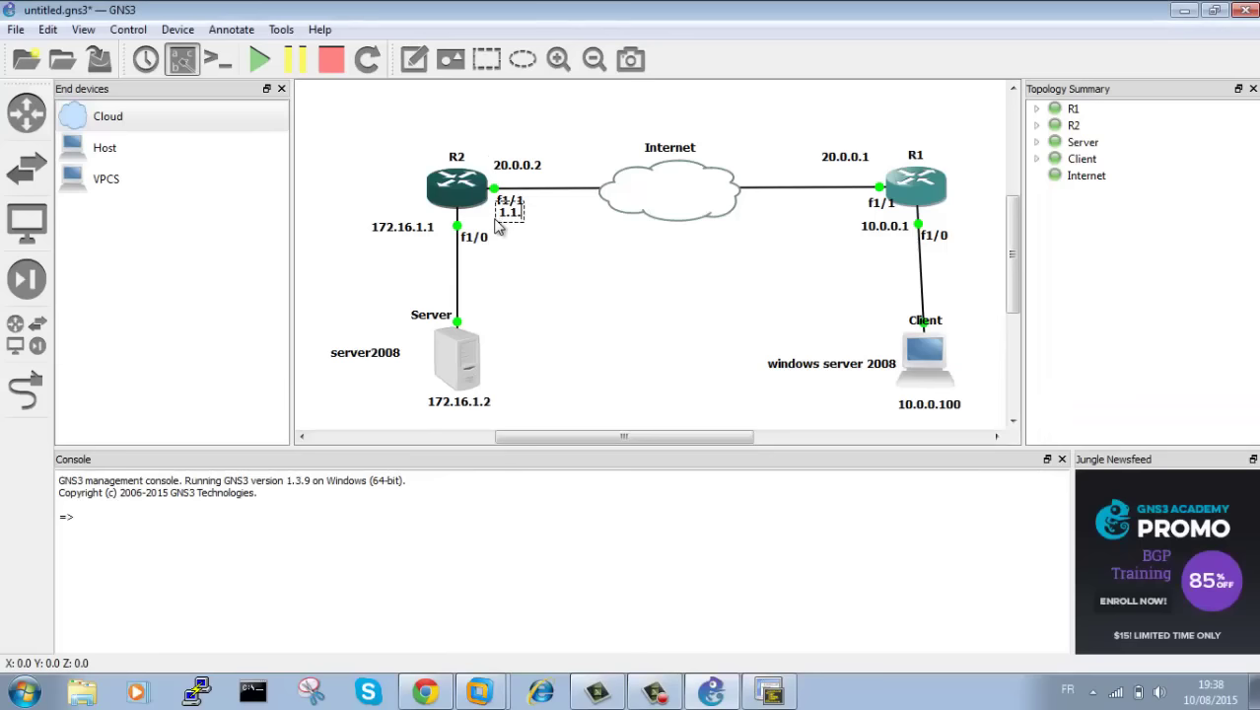
left_click(838, 247)
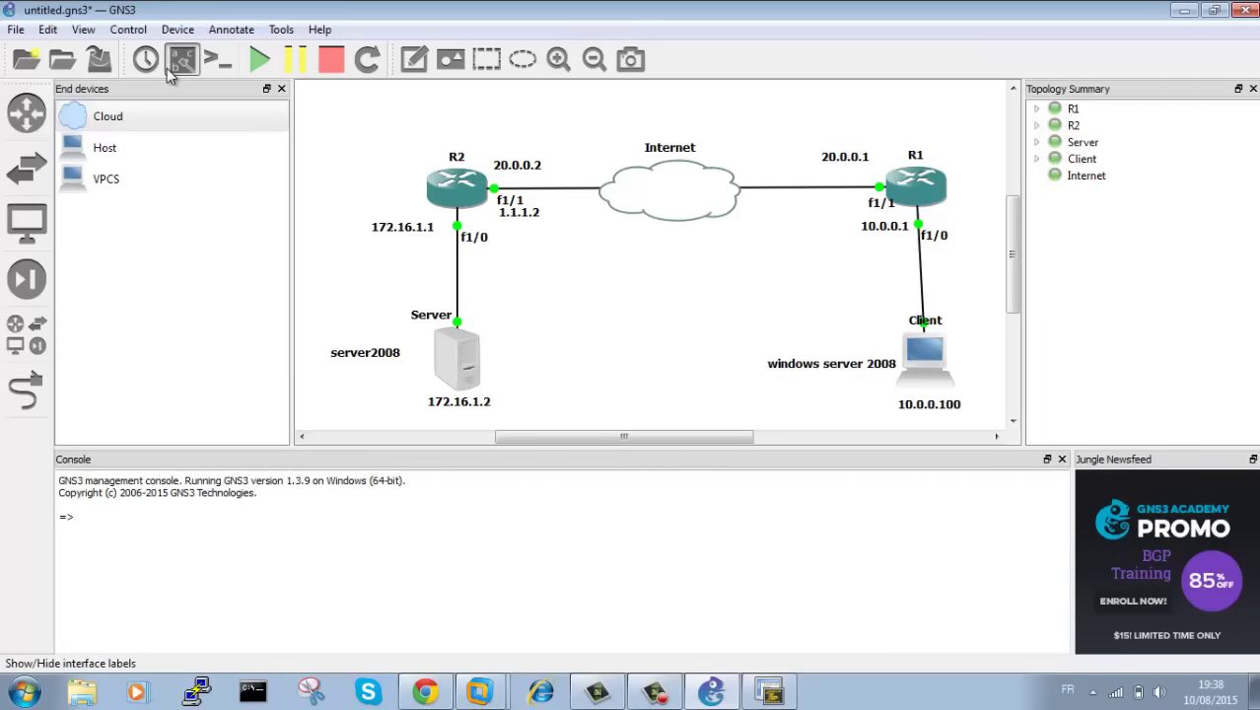
Step: Add a note reading 1.1.1.1 beside R1's f1/1 label and shift it slightly away from the neighbouring labels
left_click(413, 59)
left_click(836, 213)
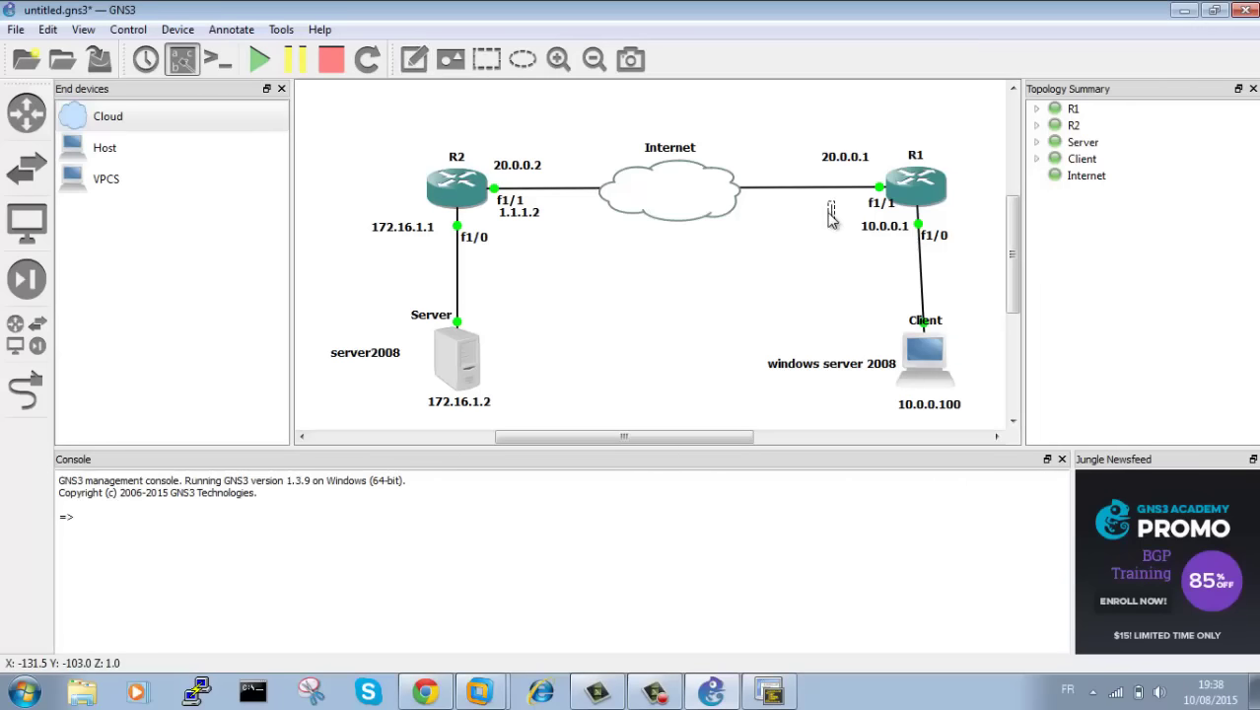
type("1.1.1")
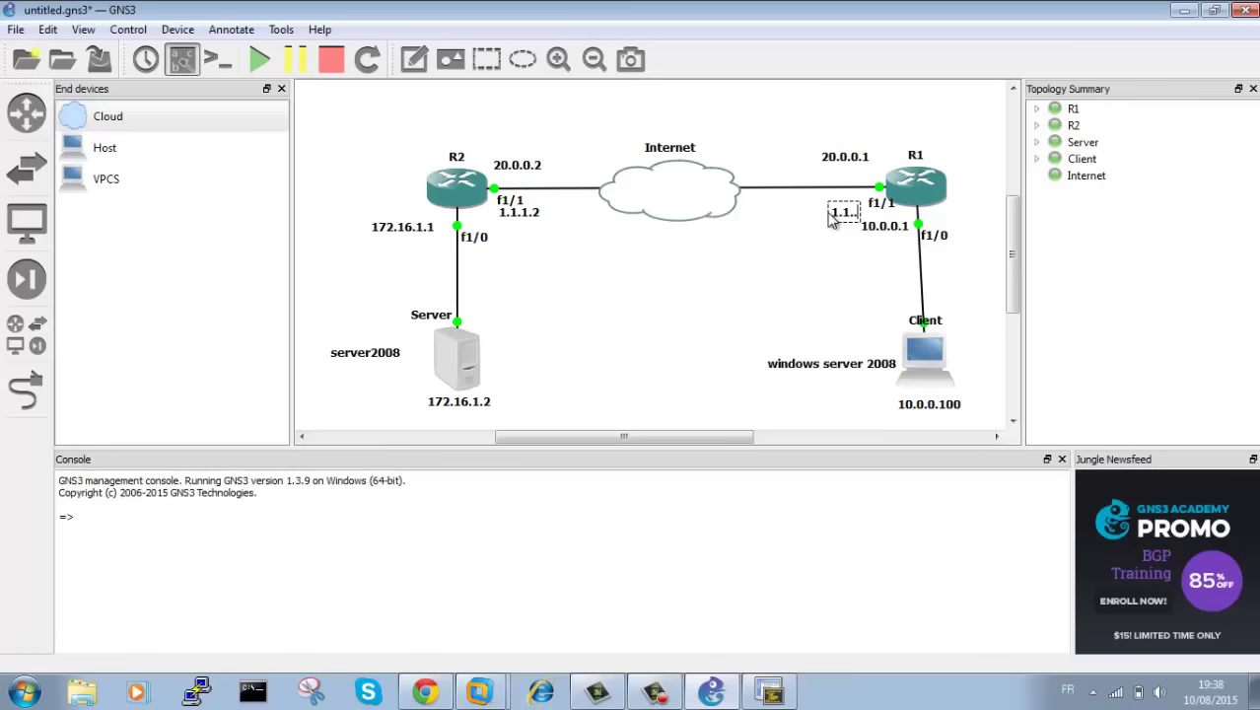
type(".1")
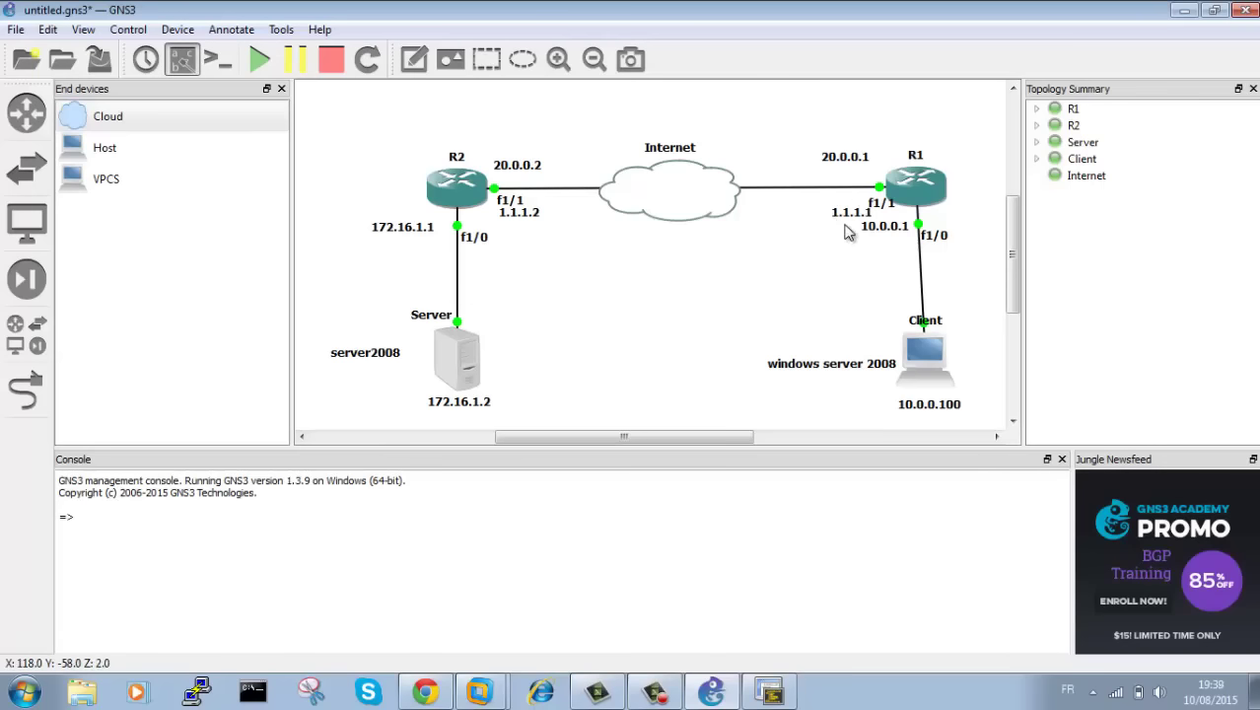
left_click_drag(840, 219, 835, 218)
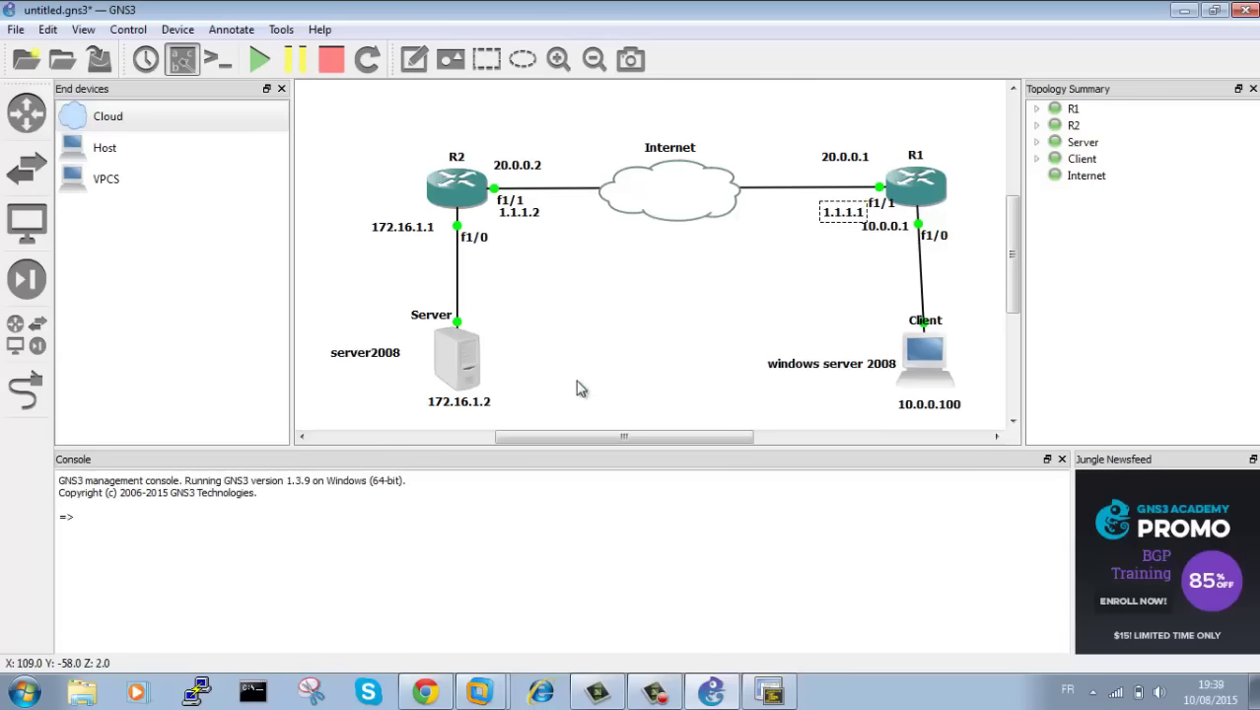
Step: Return to the R2 console, place it so the server's address is visible, and ping 12.16.1.2
left_click(769, 692)
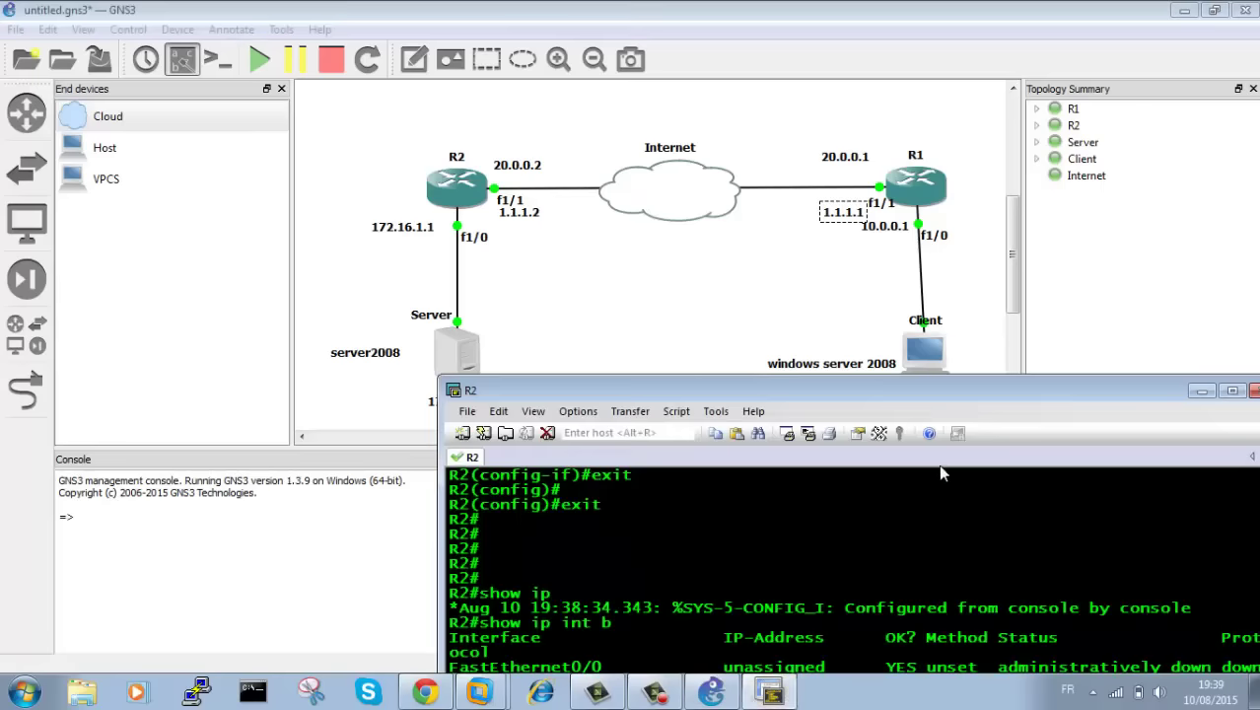
left_click_drag(871, 397, 886, 149)
key("Return")
key("Return")
key("Return")
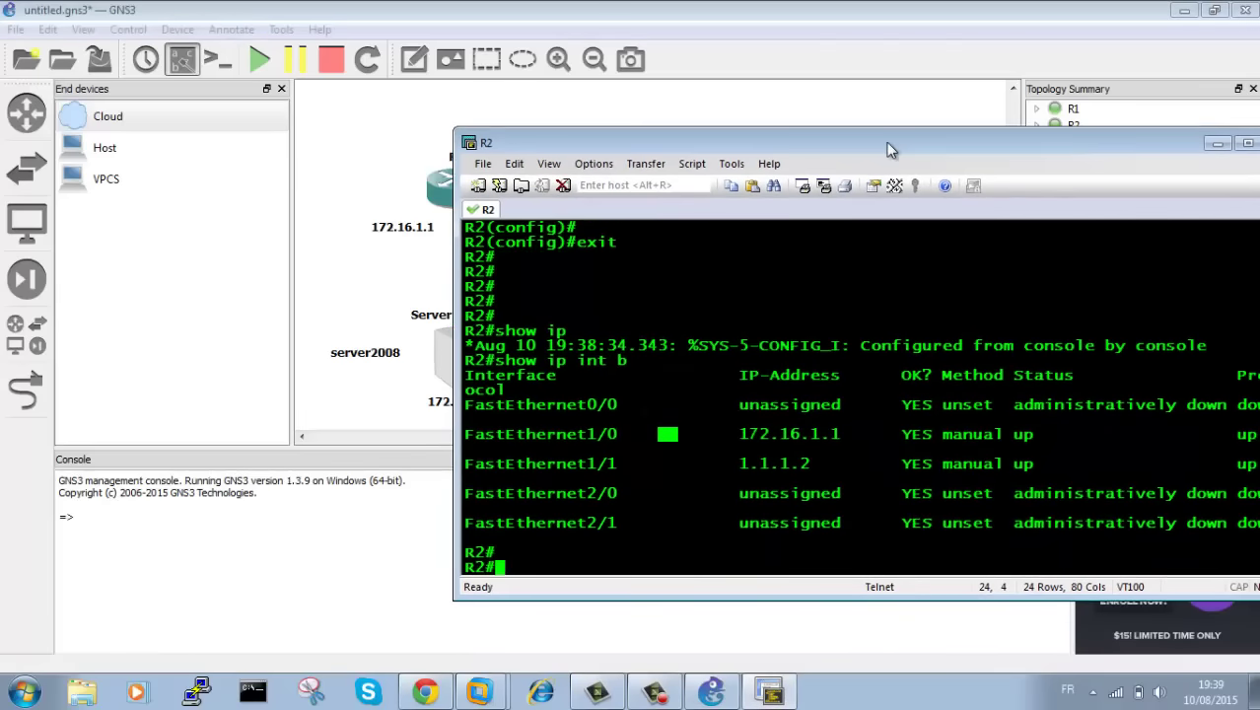
type("ping ")
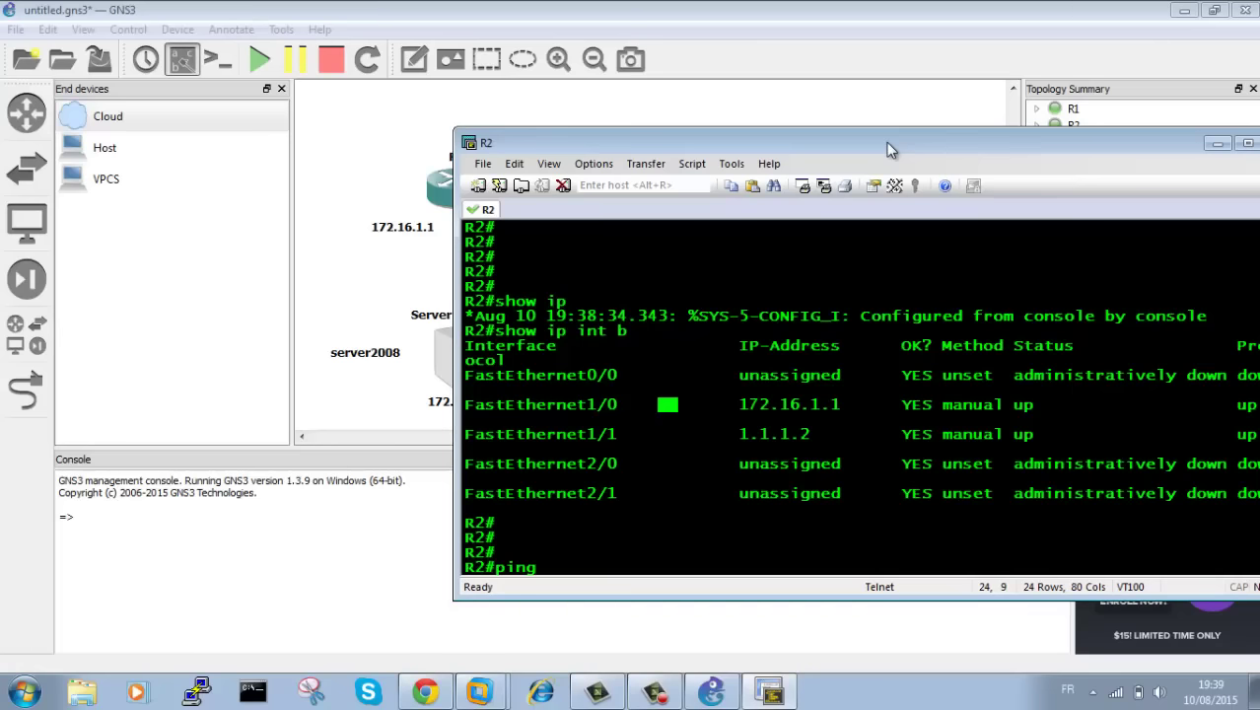
type("12.16.1.")
left_click_drag(873, 143, 936, 120)
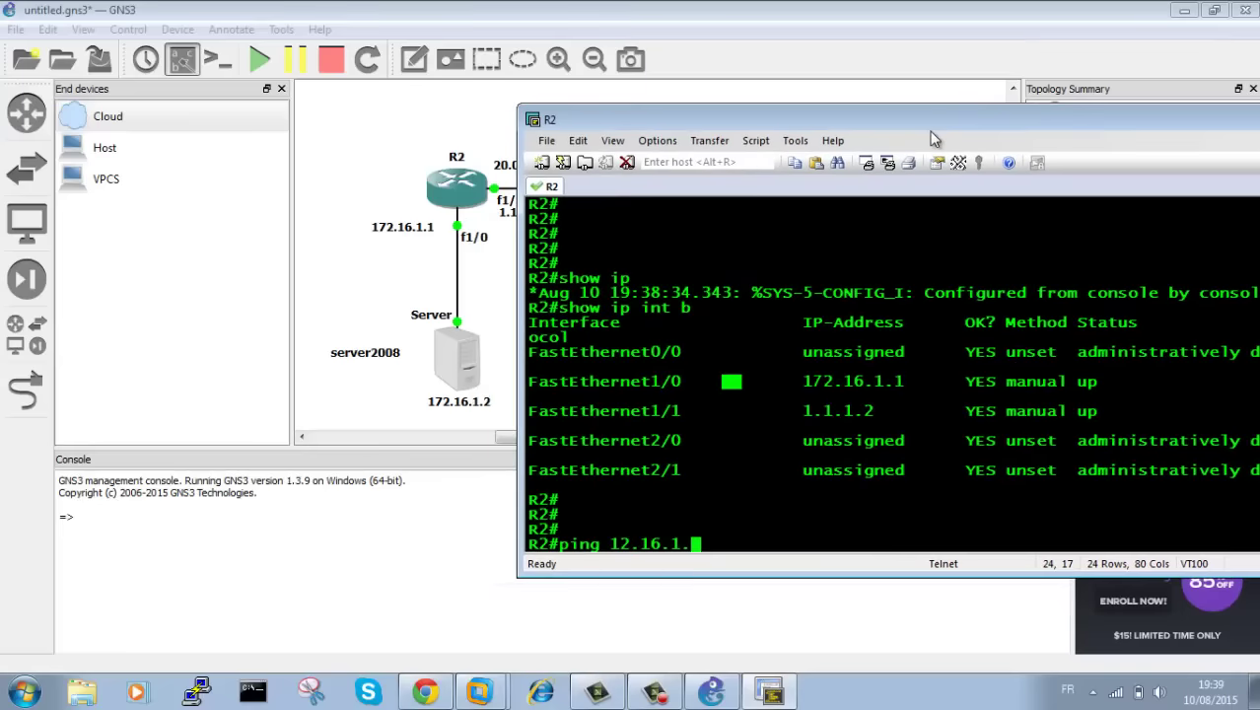
type("2")
key("Return")
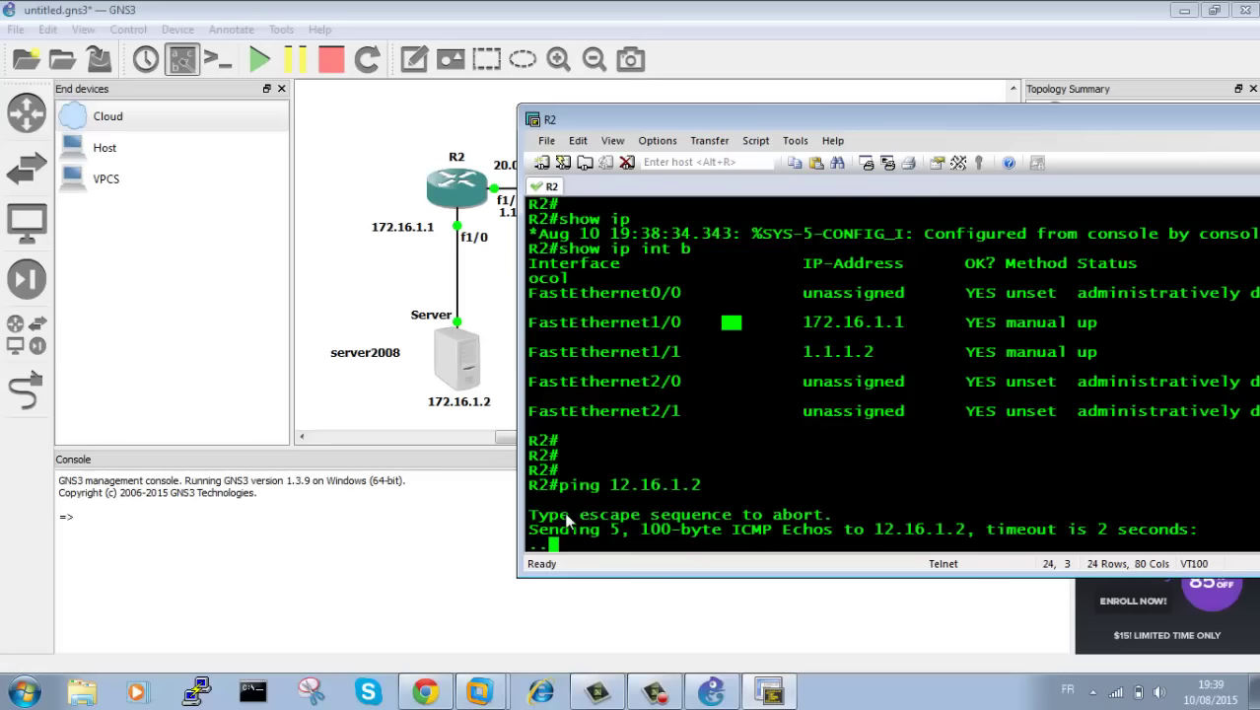
Step: Switch to the Windows Server 2008 R2 x64 virtual machine, review the Local Area Connection's IPv4 settings, accept them and close Network Connections
mouse_move(481, 693)
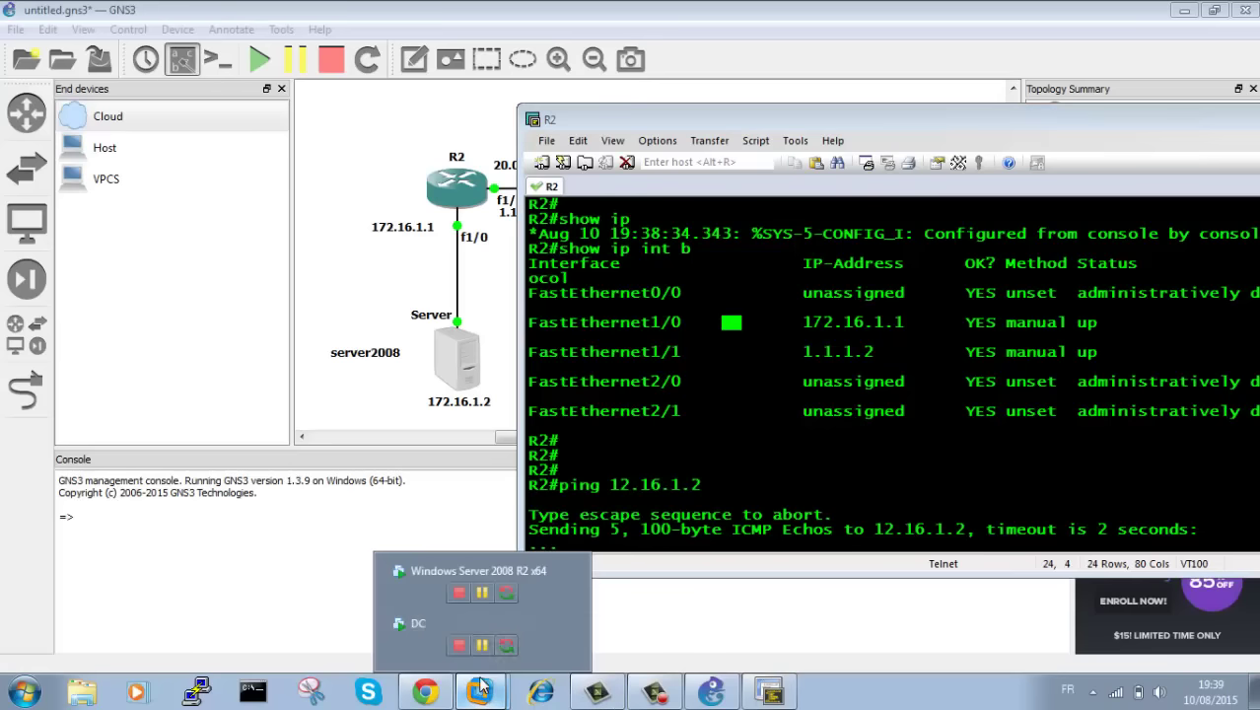
left_click(410, 597)
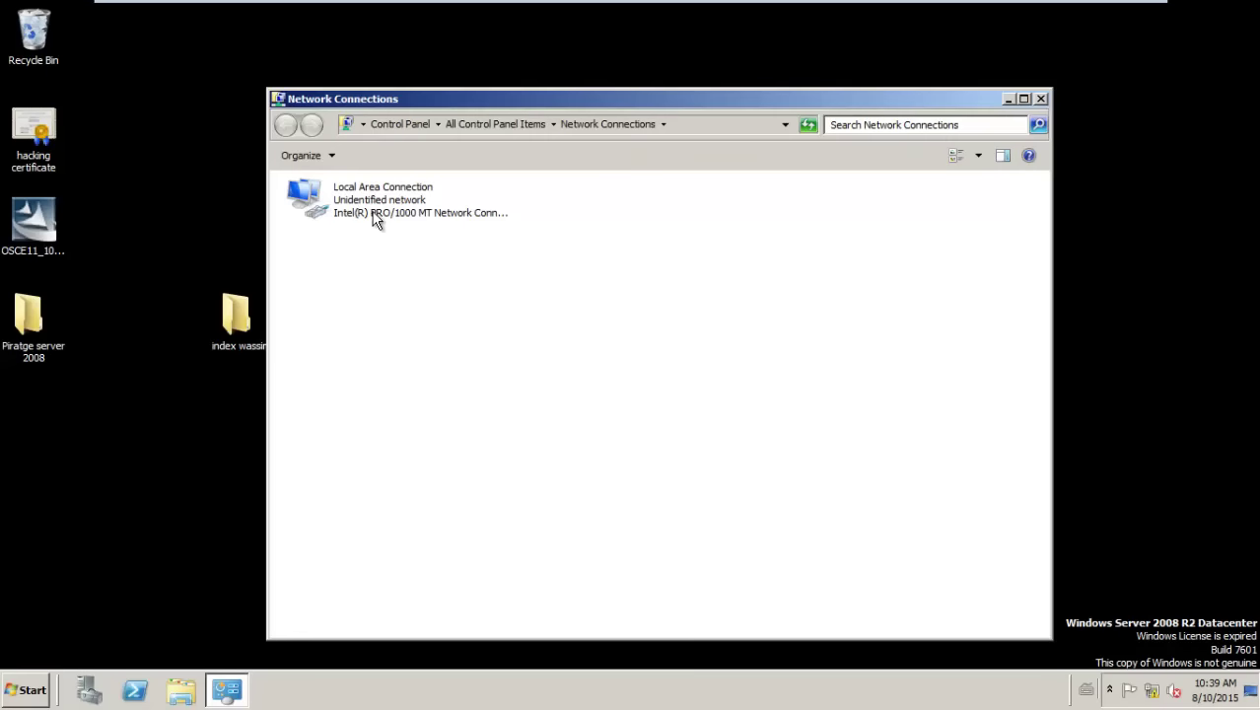
right_click(372, 212)
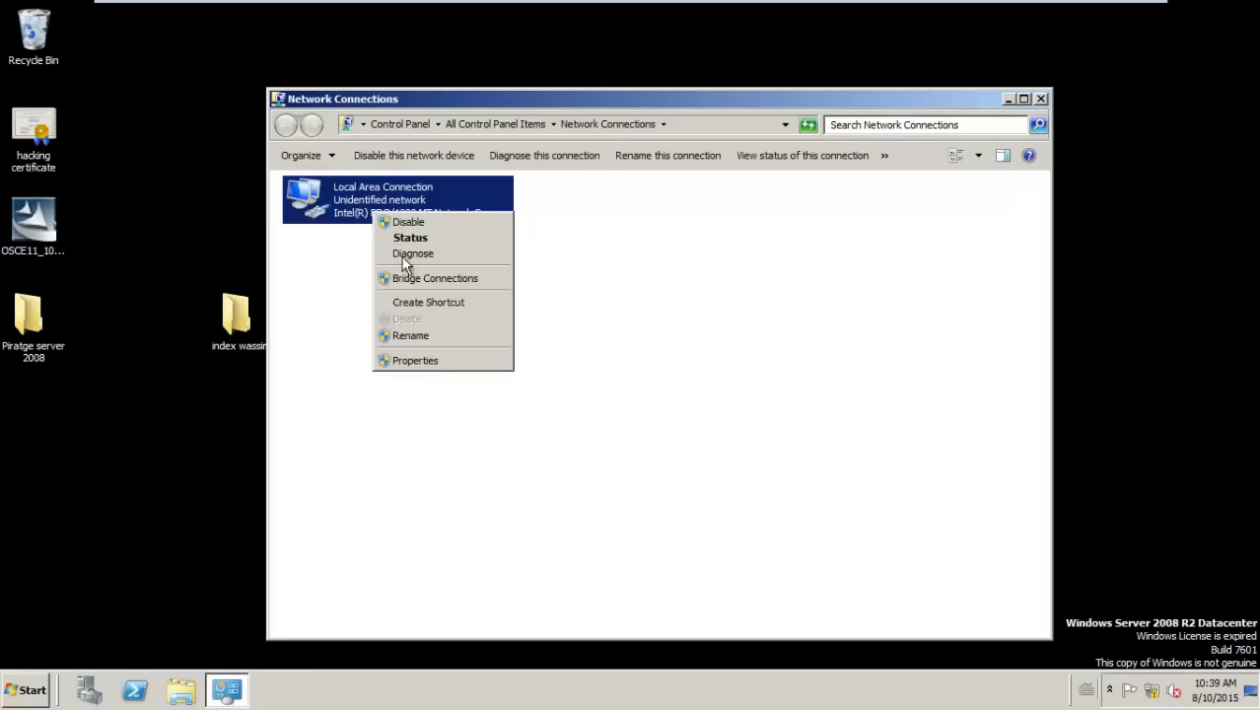
left_click(428, 359)
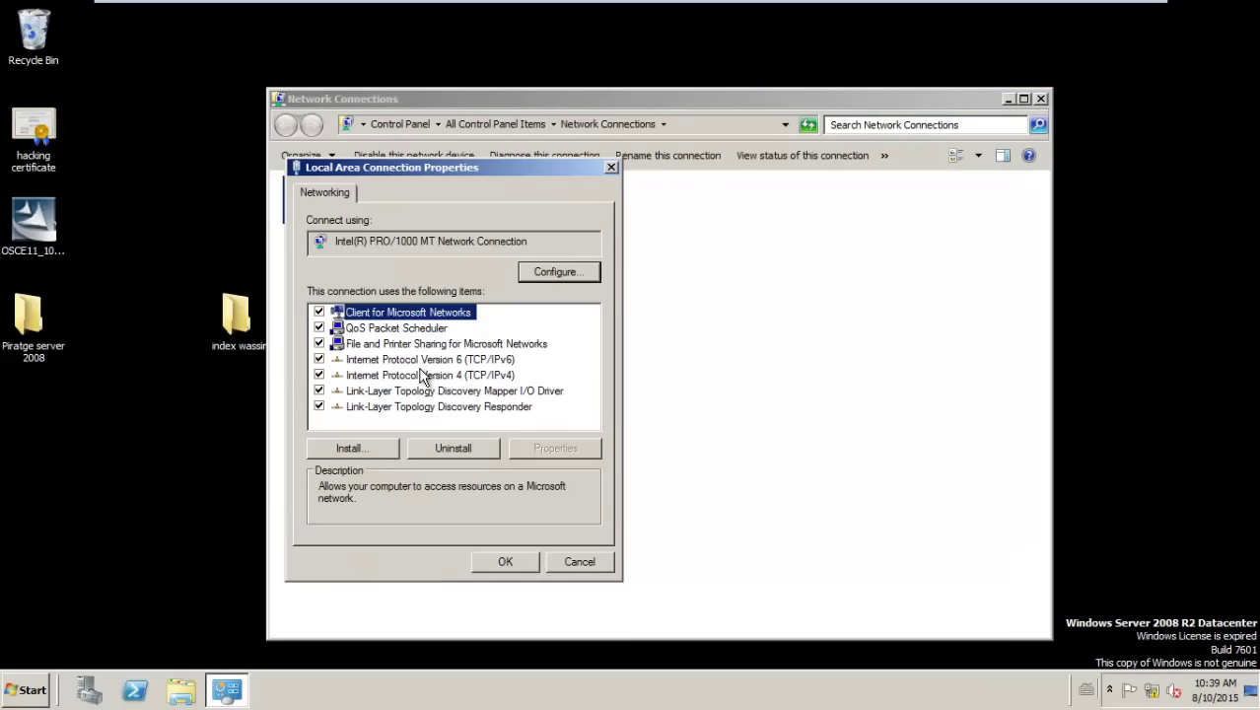
double_click(424, 375)
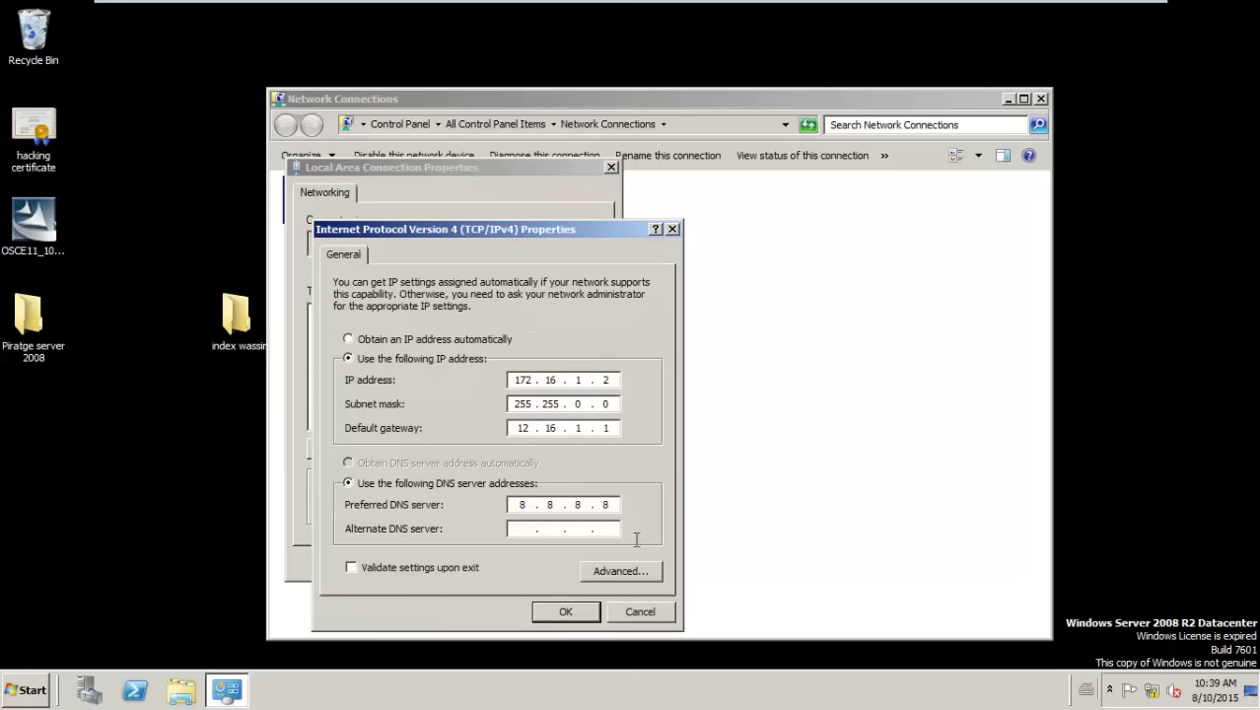
left_click(578, 617)
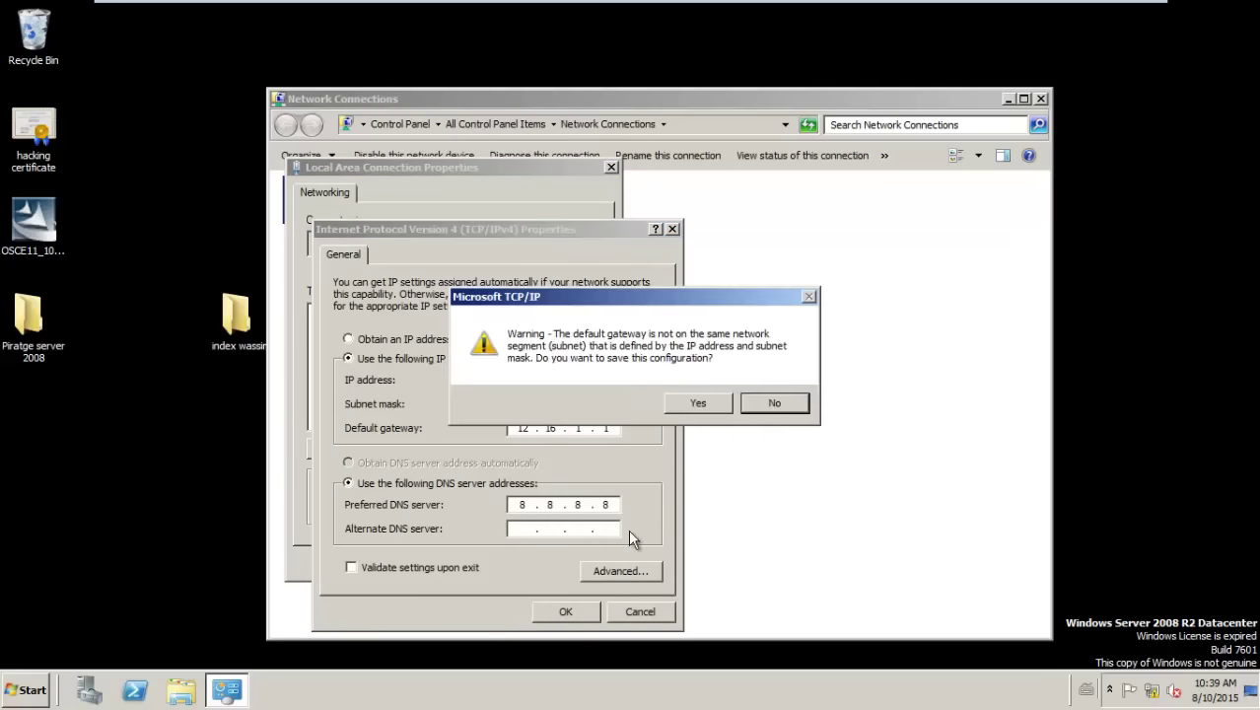
left_click(696, 403)
left_click(507, 561)
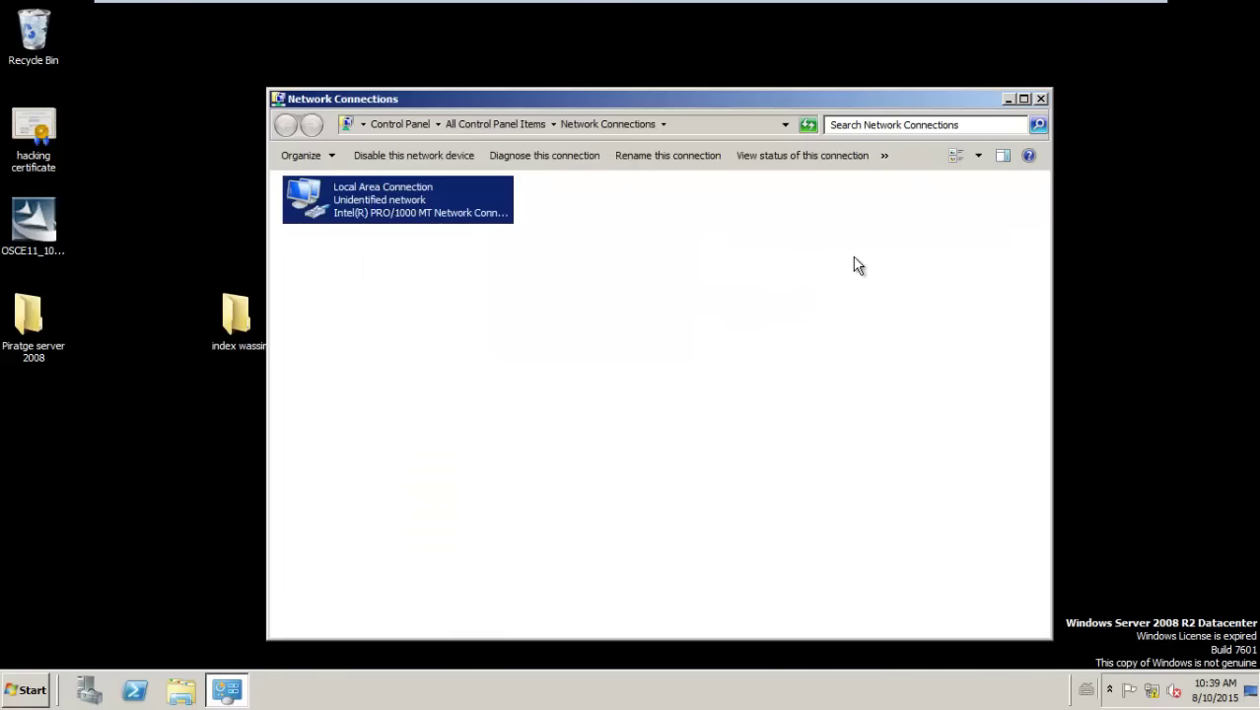
left_click(1040, 99)
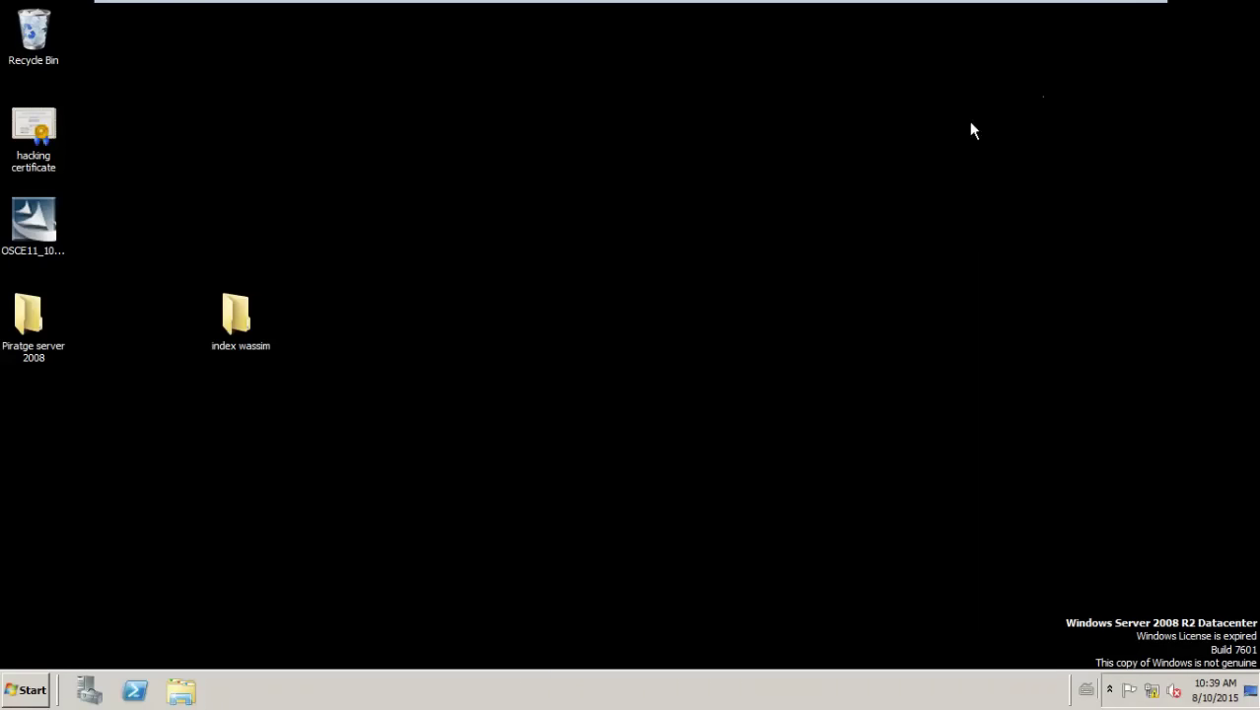
Step: Open a command prompt on the server and run ipconfig to check its IP configuration
key("super+r")
key("Return")
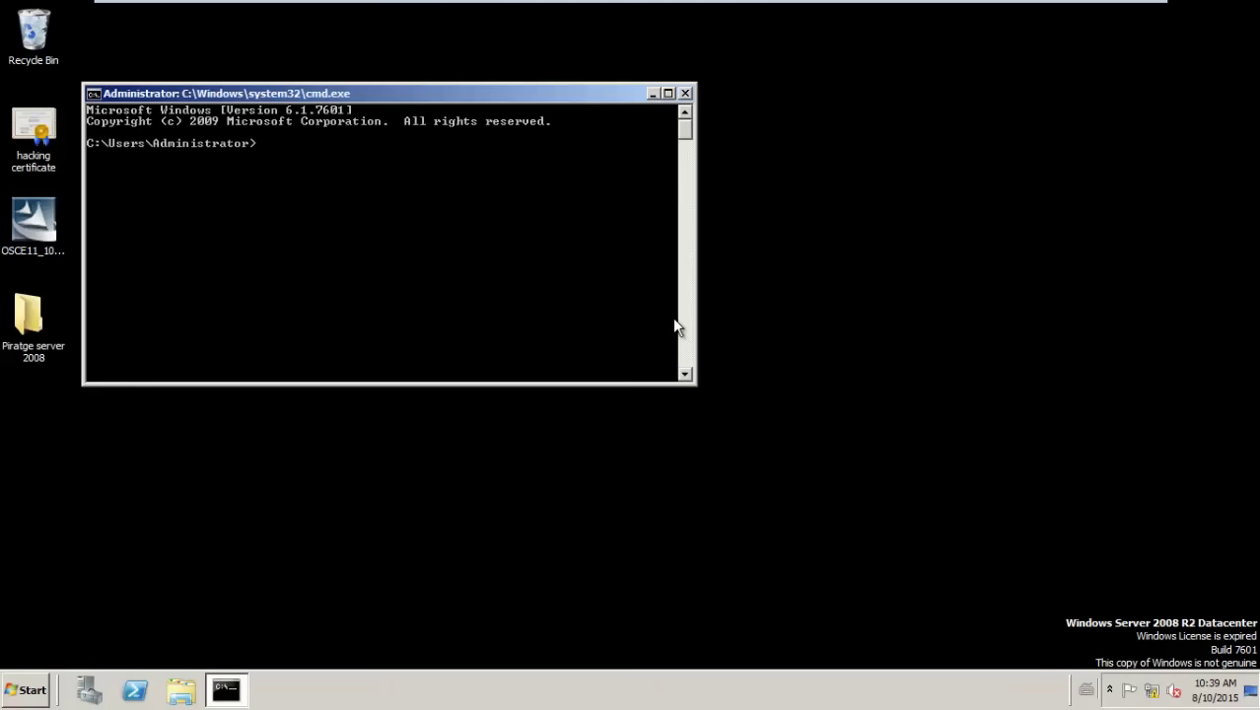
type("ipconfig")
key("Return")
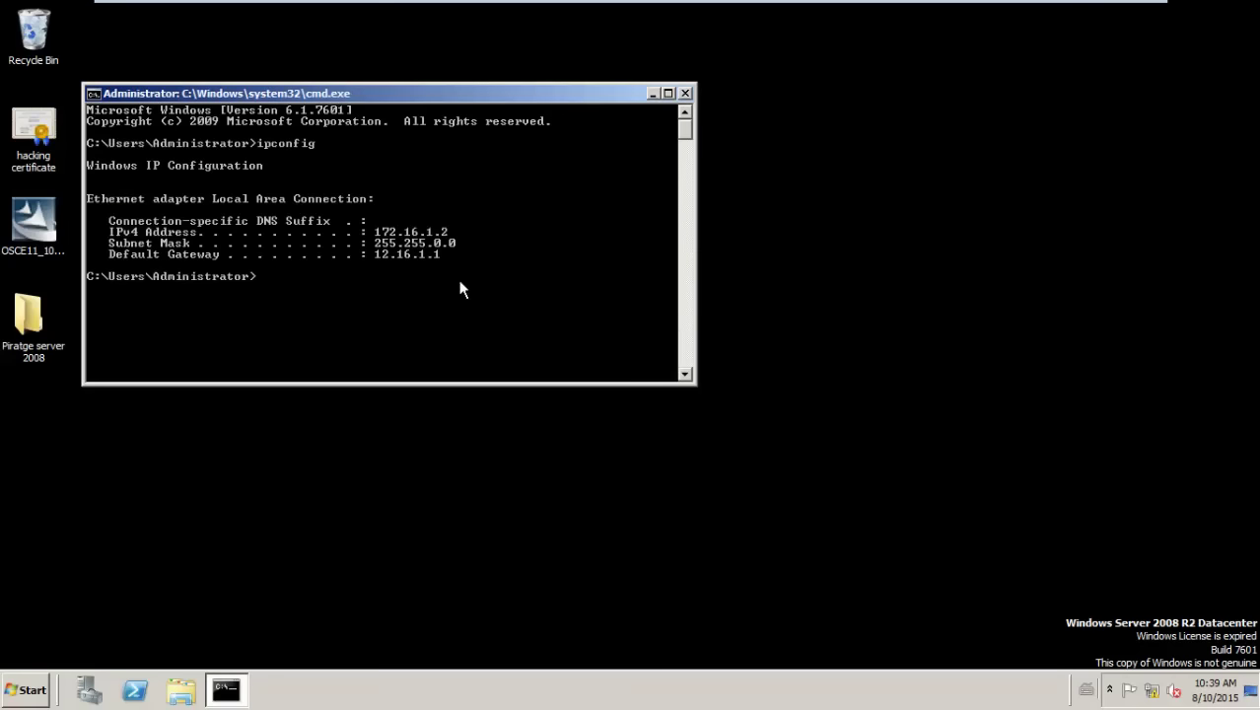
Step: Ping 172.16.1.1 from the server and close the command prompt
type("ping 172.16.1.1")
key("Return")
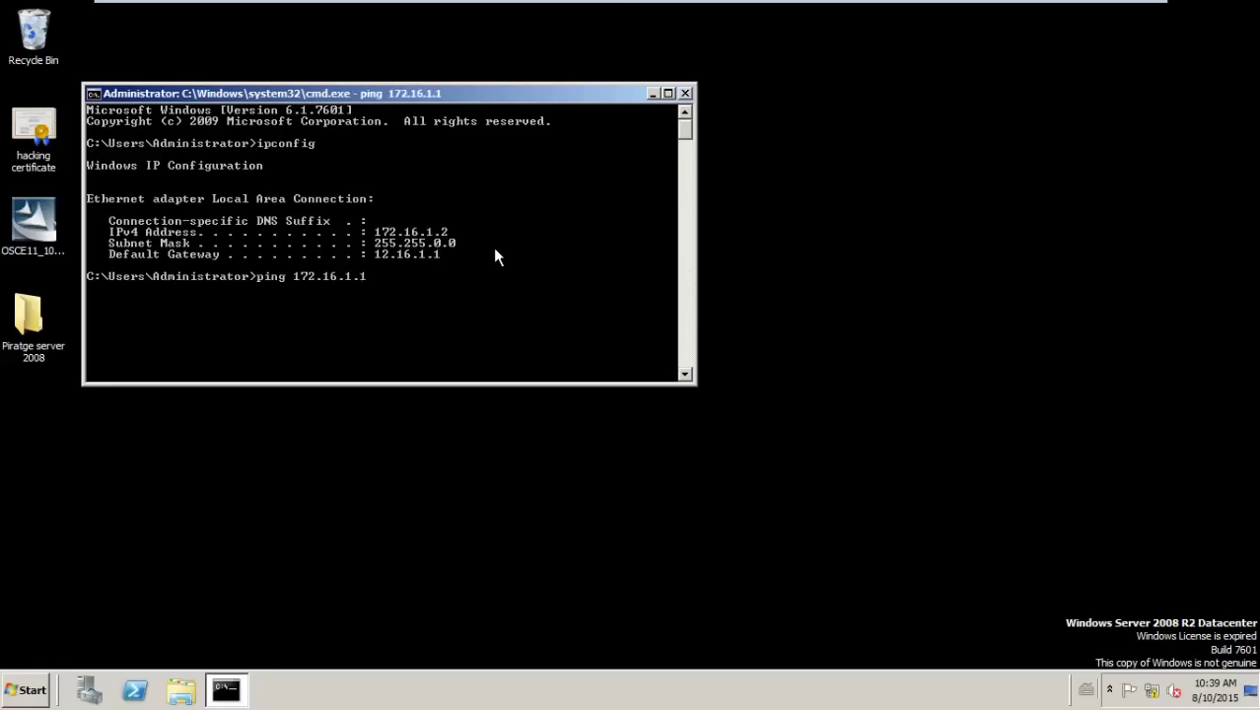
left_click(685, 93)
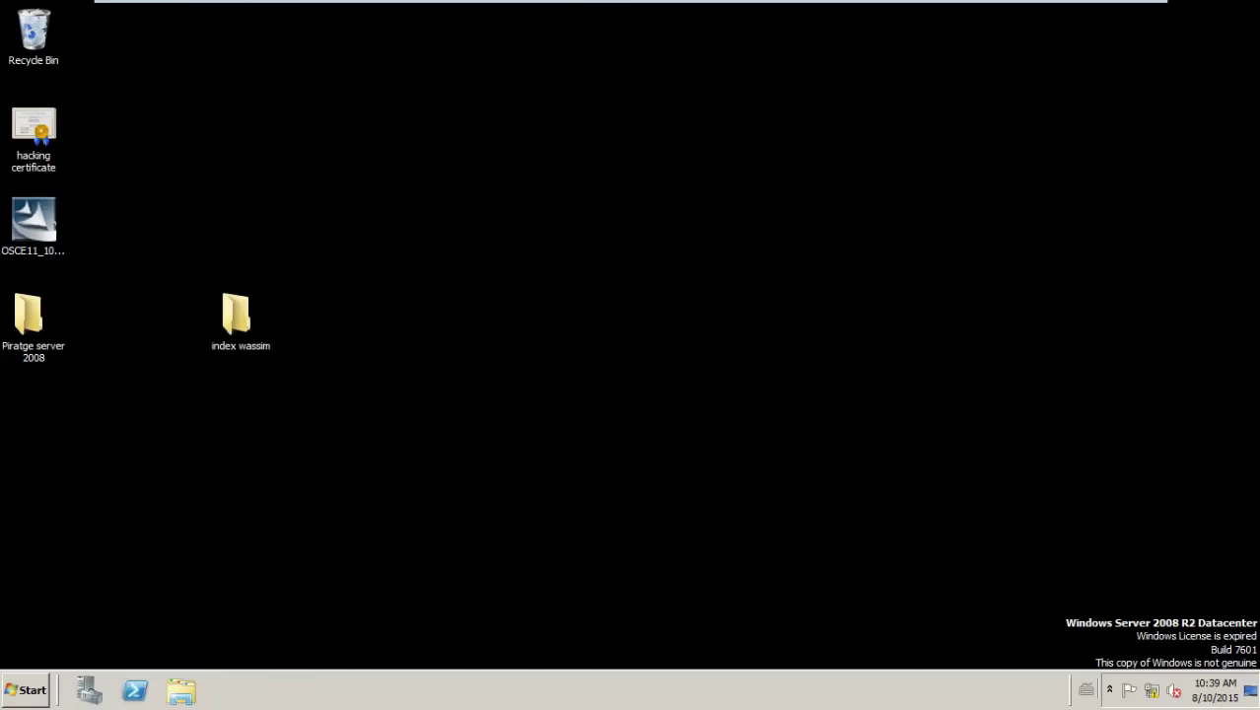
Step: Return from the virtual machine to the R2 console and repeat the ping to 12.16.1.2
mouse_move(622, 5)
left_click(1095, 14)
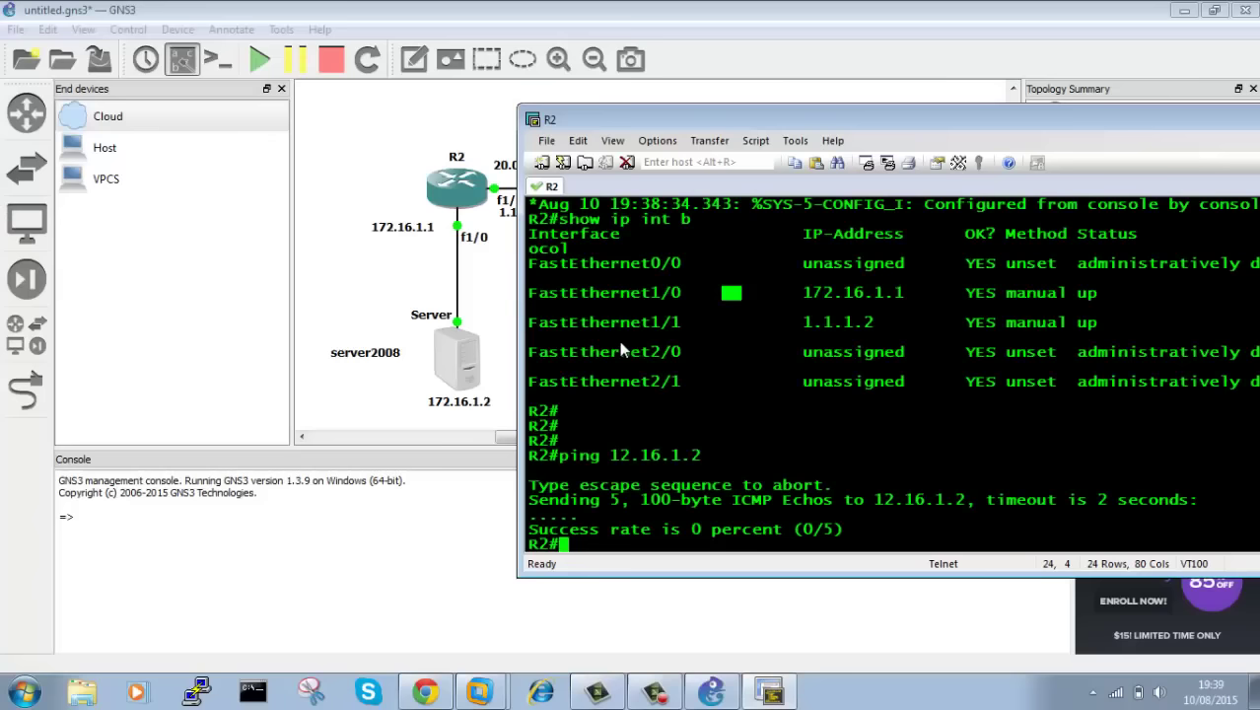
type("pin")
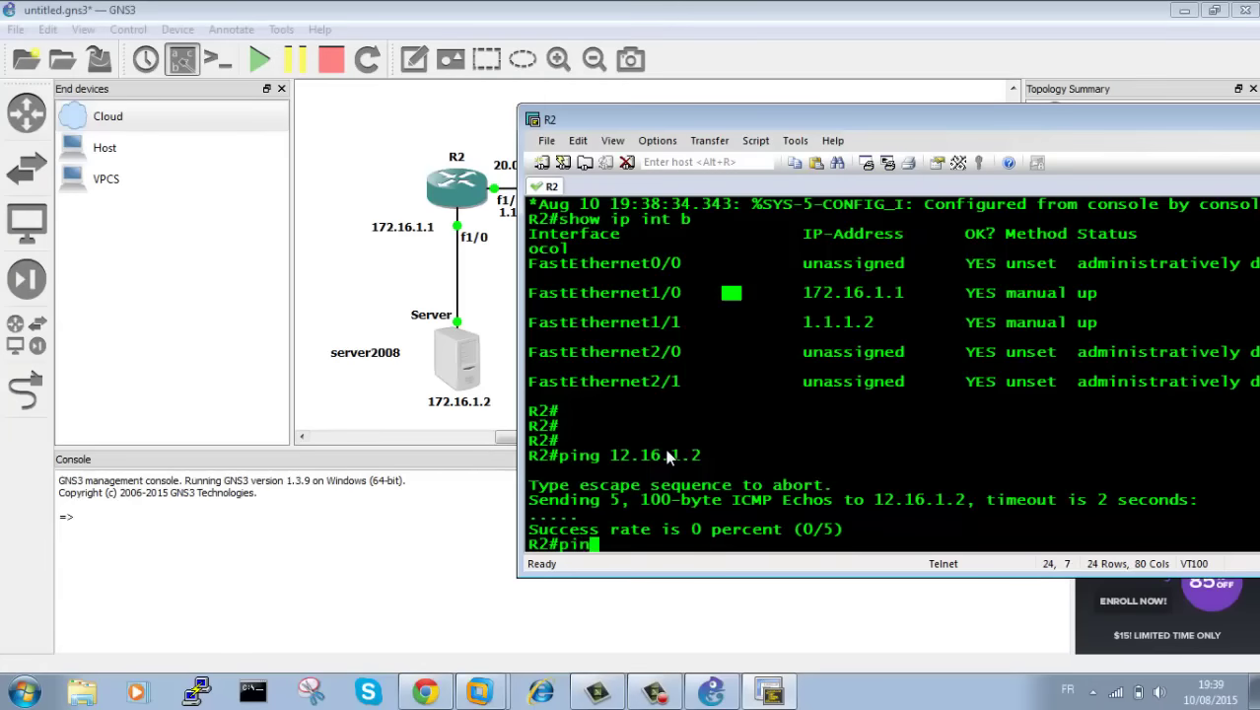
key("BackSpace")
key("BackSpace")
key("BackSpace")
key("Up")
key("Return")
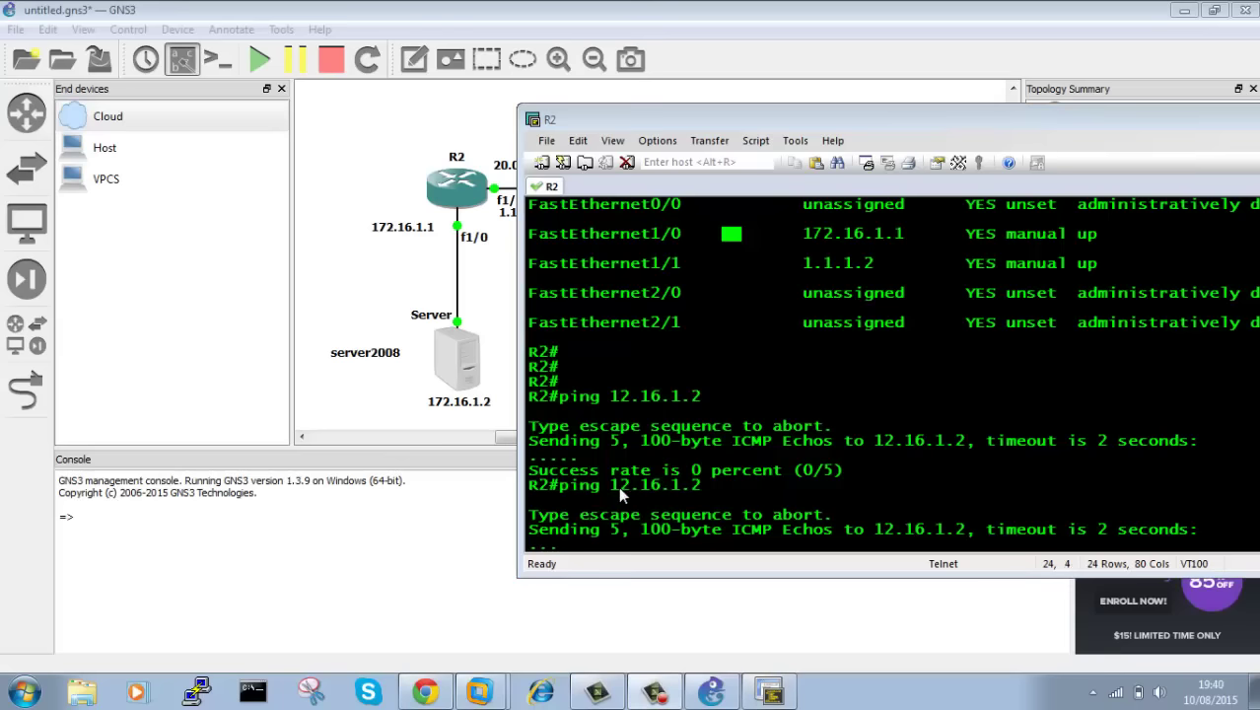
left_click_drag(597, 481, 641, 479)
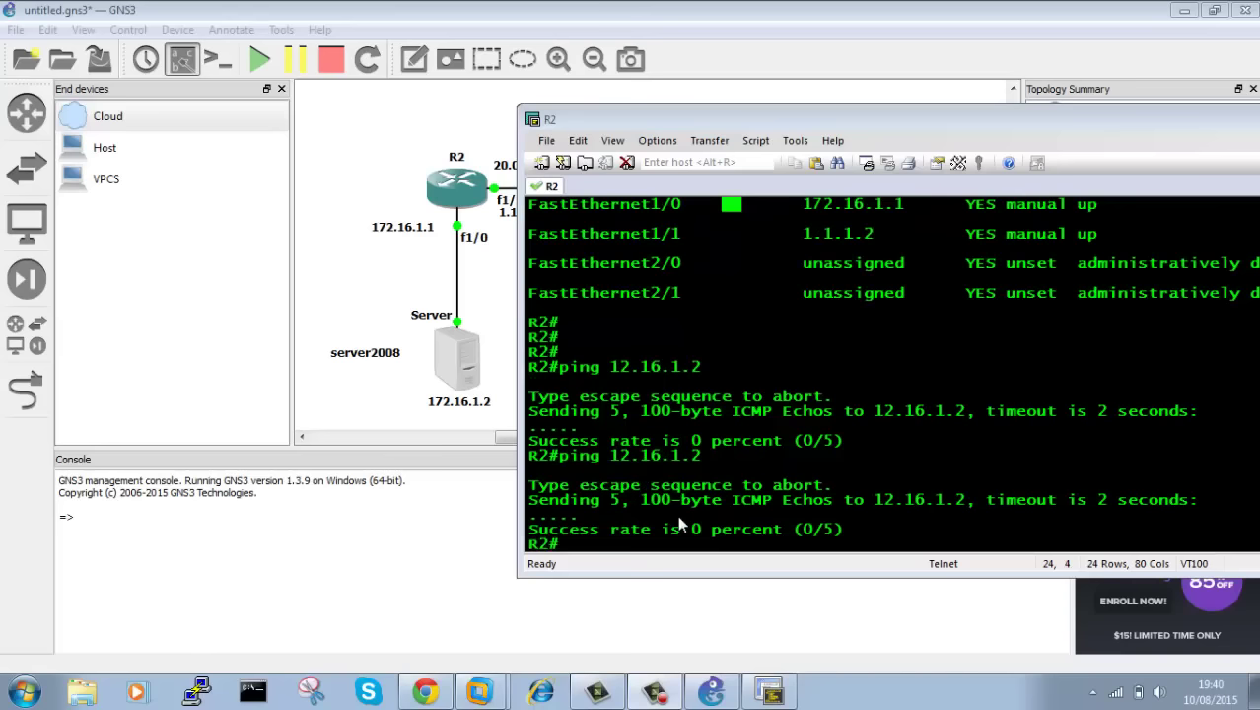
Step: Recall the last ping command on R2, correct its target to 172.16.1.2 and run it twice
key("Up")
key("Left")
key("Left")
key("Left")
key("Left")
key("Left")
key("Left")
key("Left")
key("Left")
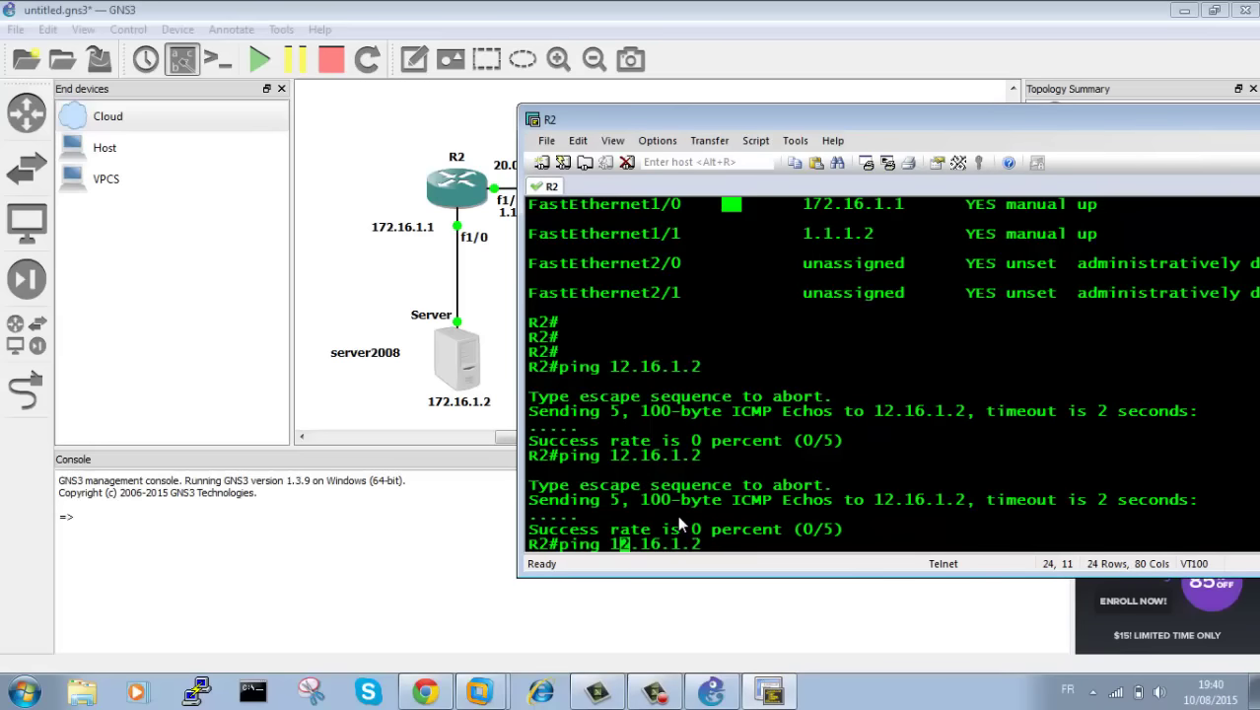
type("7")
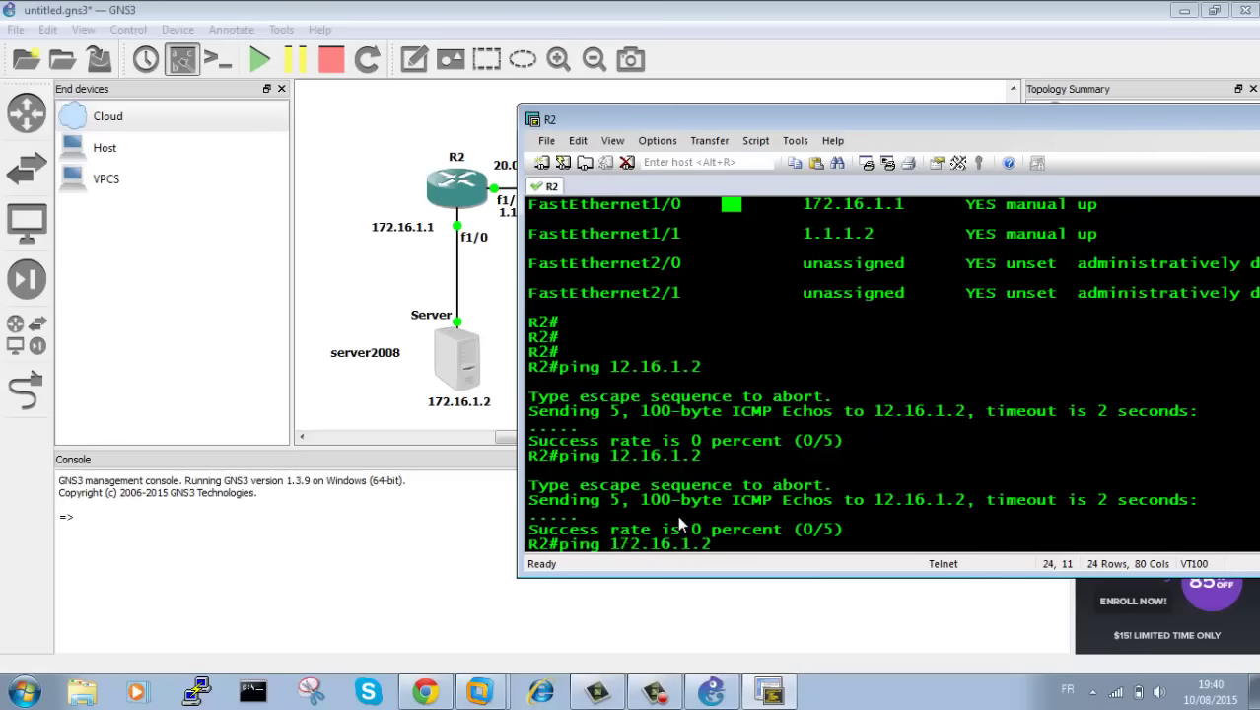
key("Return")
key("Up")
key("Return")
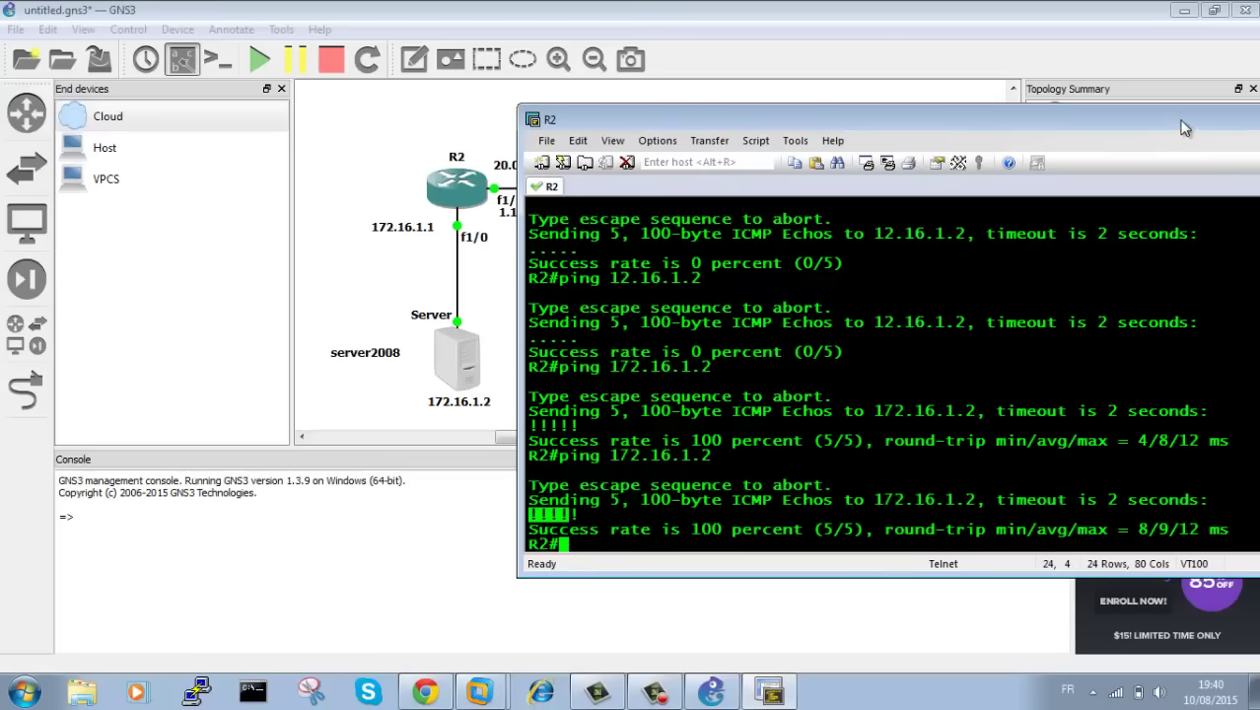
left_click_drag(1178, 123, 728, 460)
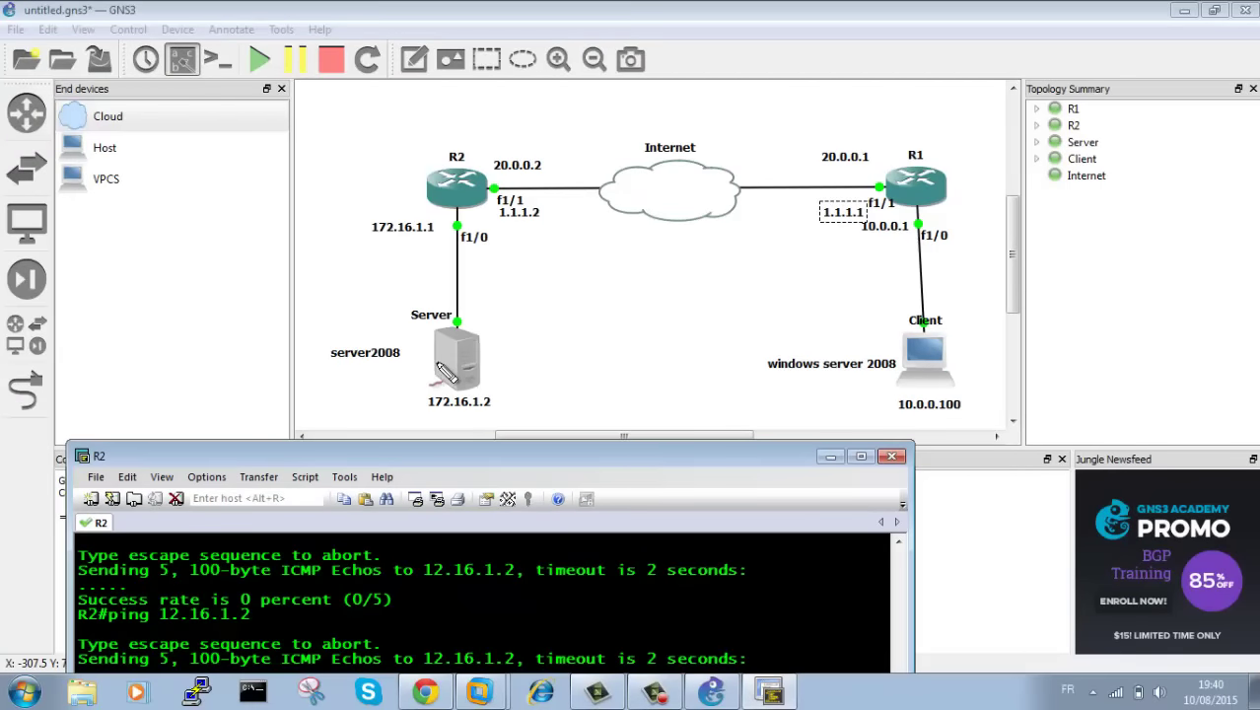
left_click_drag(441, 181, 403, 249)
left_click_drag(411, 303, 431, 296)
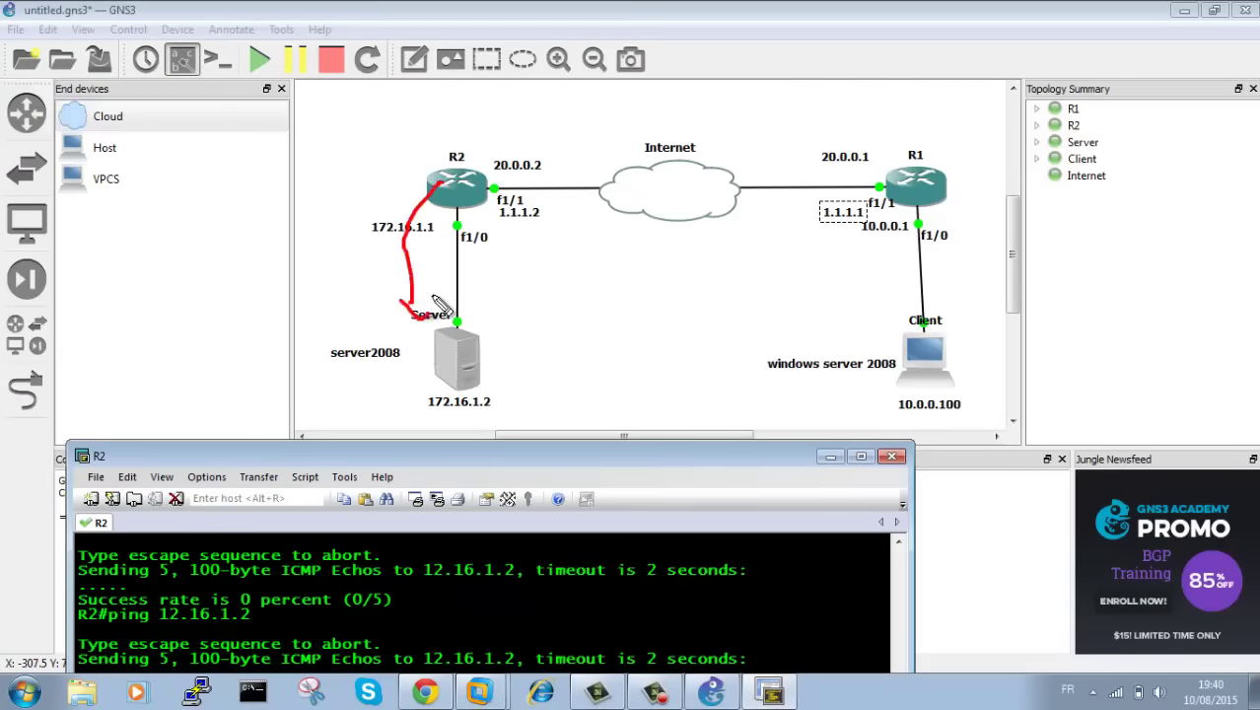
mouse_move(493, 357)
left_mouse_down()
mouse_move(498, 271)
mouse_move(475, 225)
left_mouse_up()
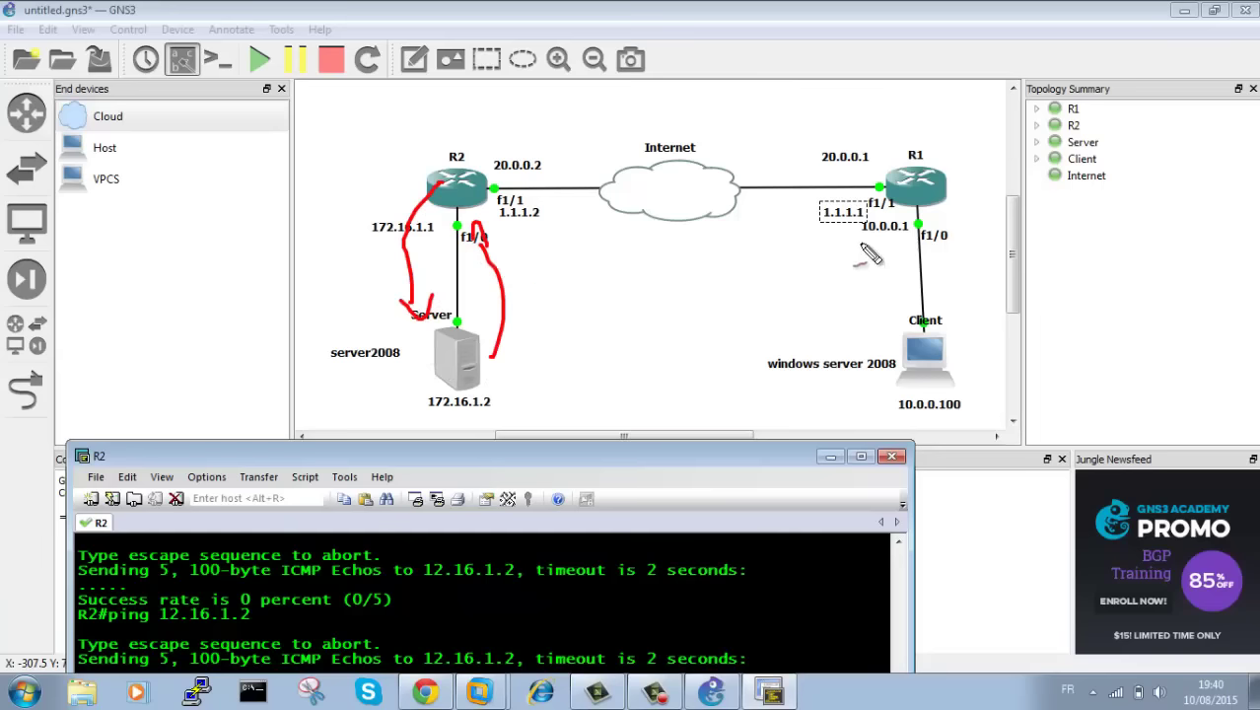
left_click_drag(878, 205, 892, 270)
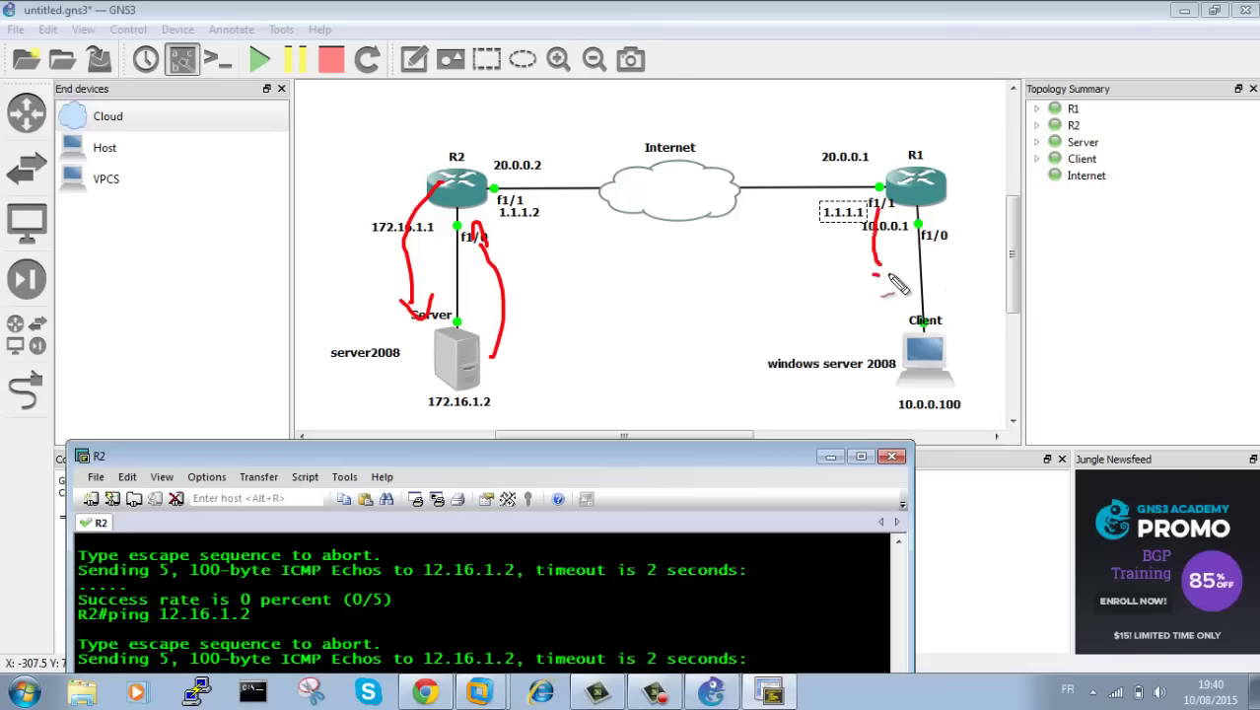
left_click_drag(942, 226, 948, 264)
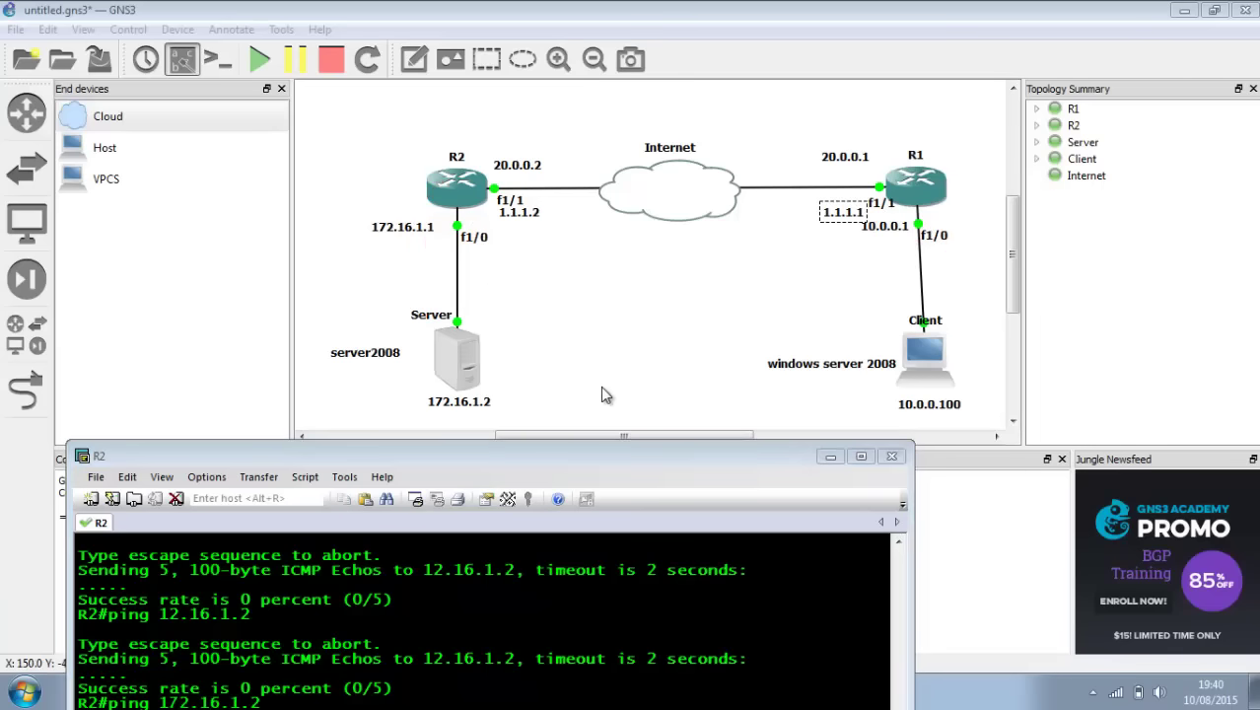
mouse_move(587, 455)
left_mouse_down()
mouse_move(585, 430)
mouse_move(809, 126)
left_mouse_up()
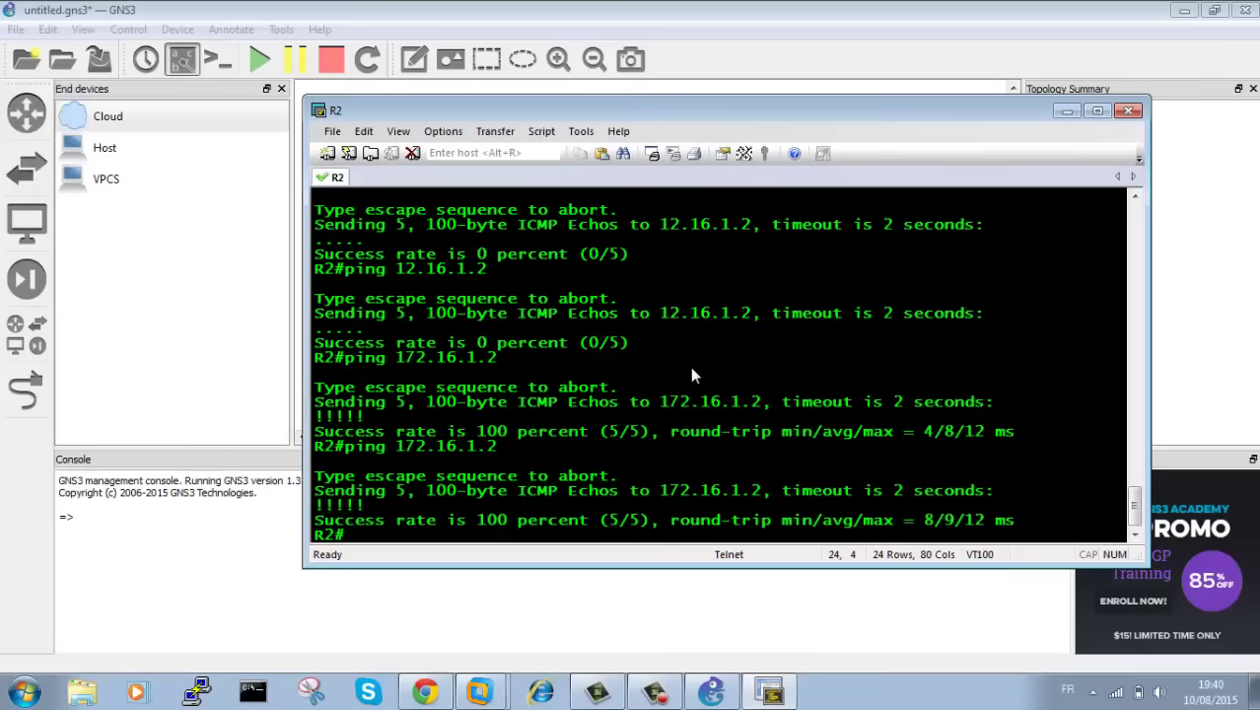
Step: Save R2's running configuration with wr, confirming the overwrite of the previous NVRAM configuration
type("wr")
key("Return")
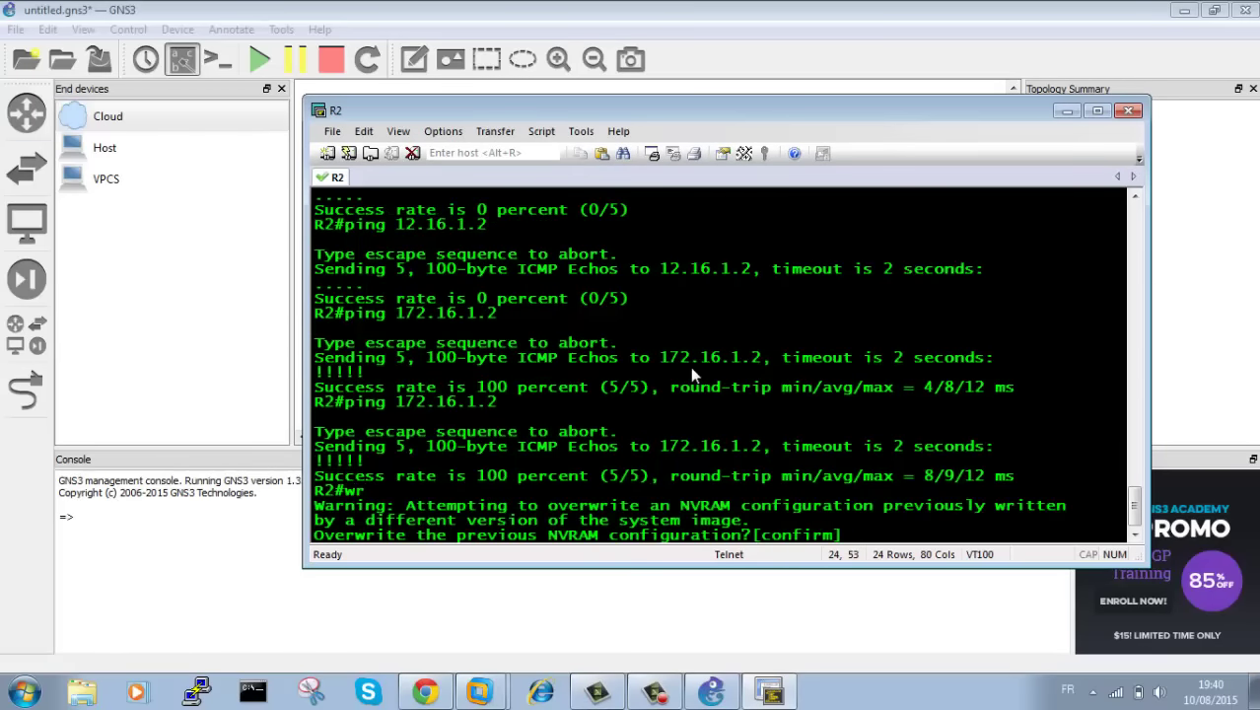
key("Return")
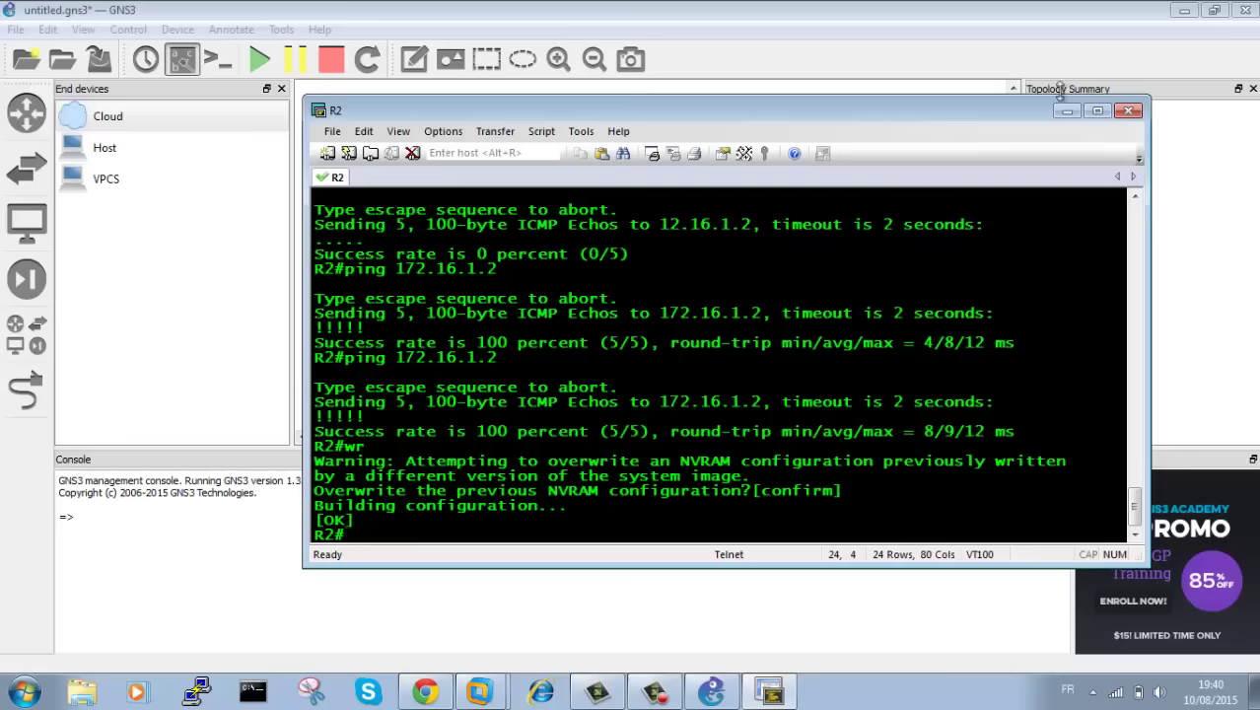
Step: Open R1's console from the topology, position its window, and enter global configuration mode with conf t
left_click_drag(733, 103, 484, 258)
double_click(915, 207)
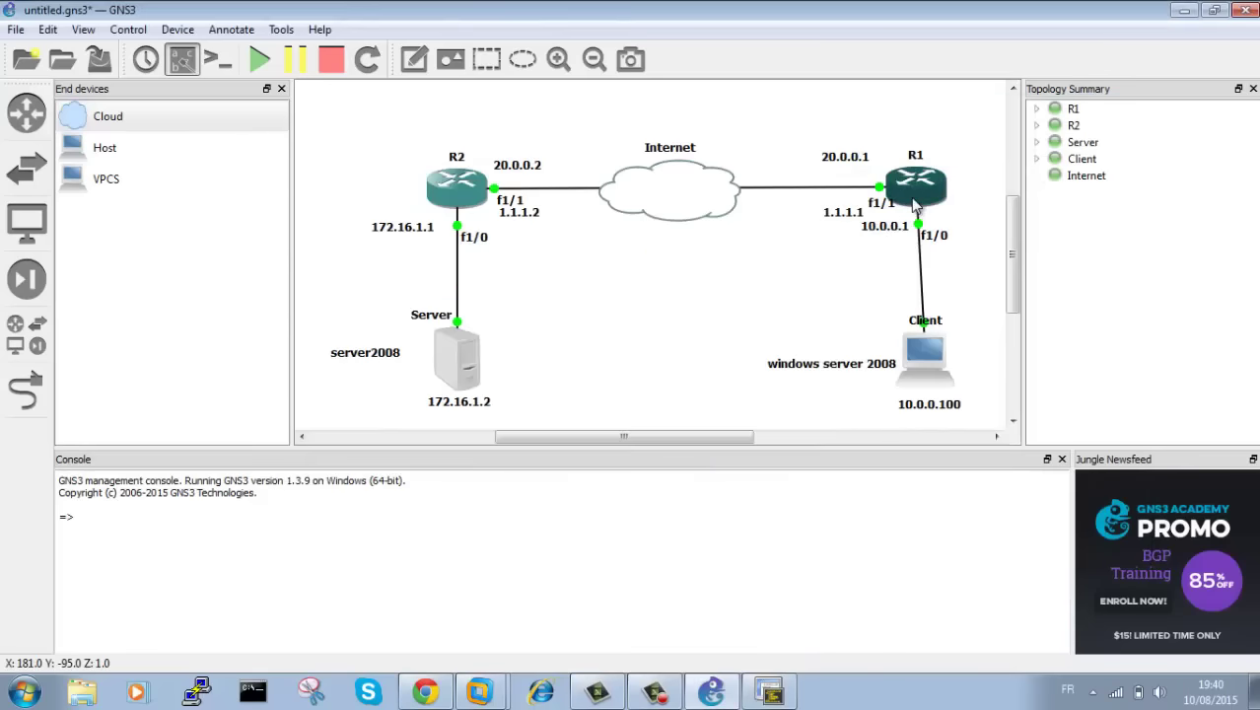
left_click_drag(601, 255, 594, 99)
key("Return")
key("Return")
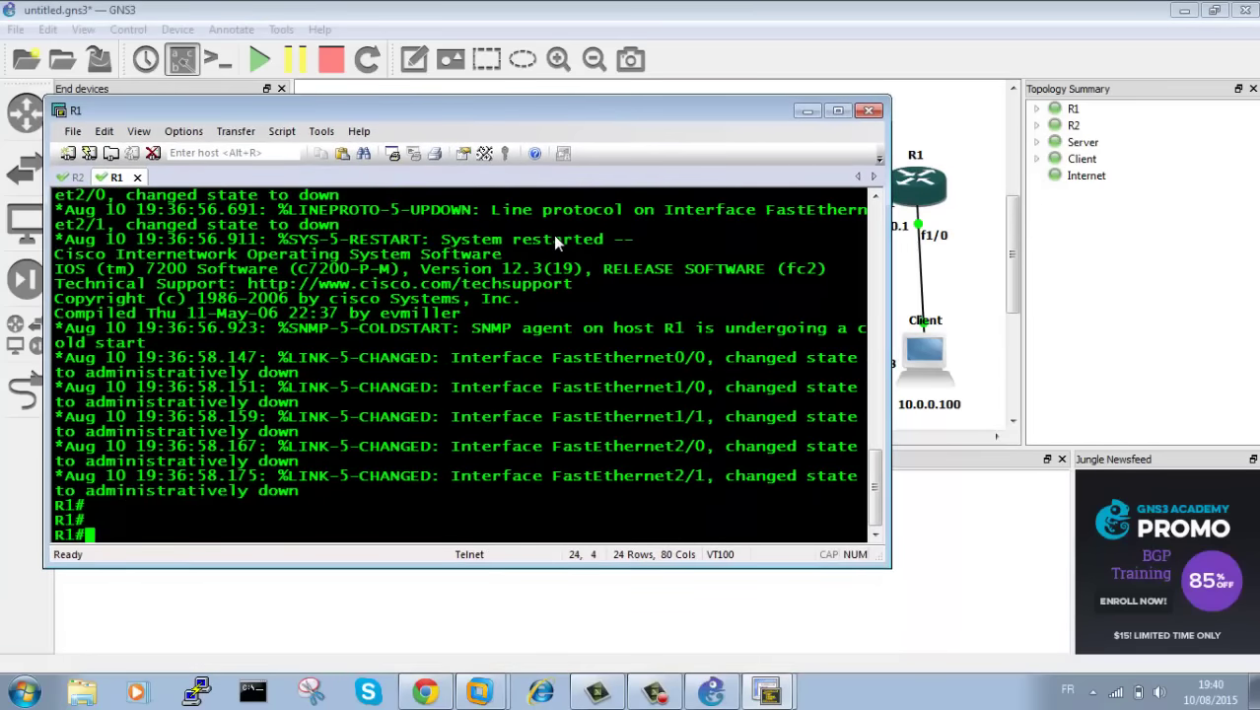
type("conf t")
key("Return")
key("Return")
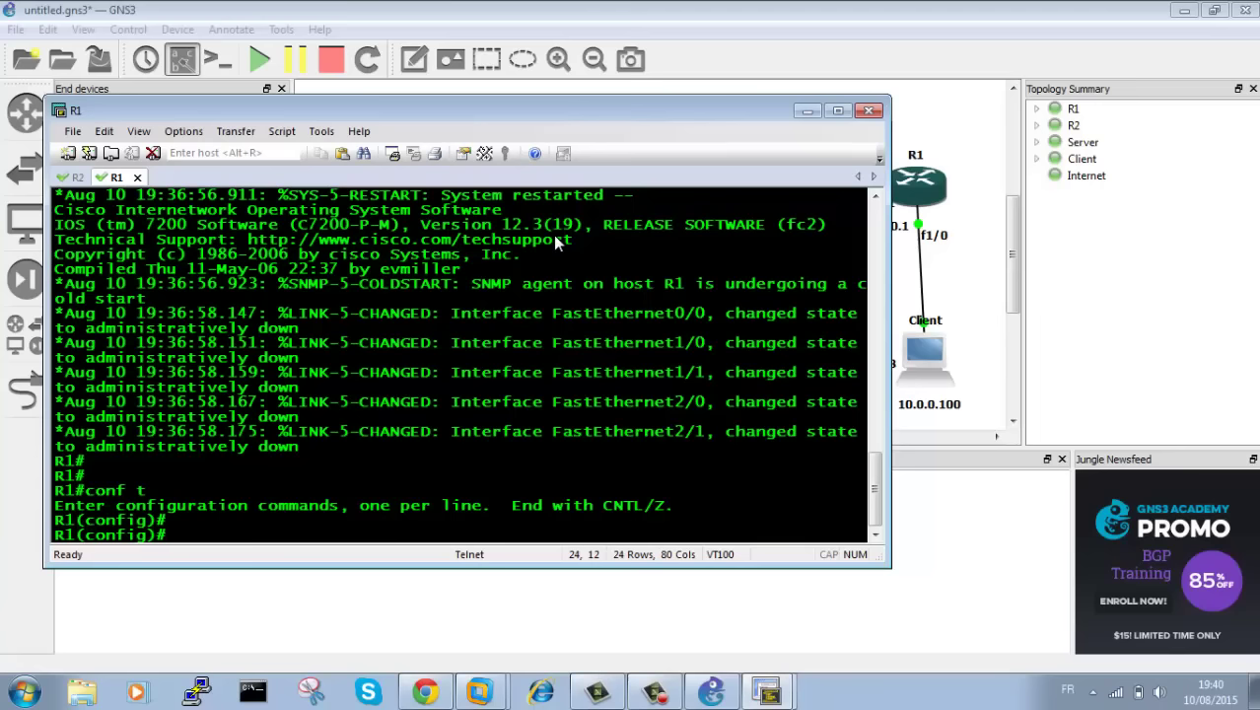
Step: Enter interface fastEthernet 1/1 on R1 and assign it the IP address 1.1.1.1 with mask 255.255.0.0
type("inter")
key("Tab")
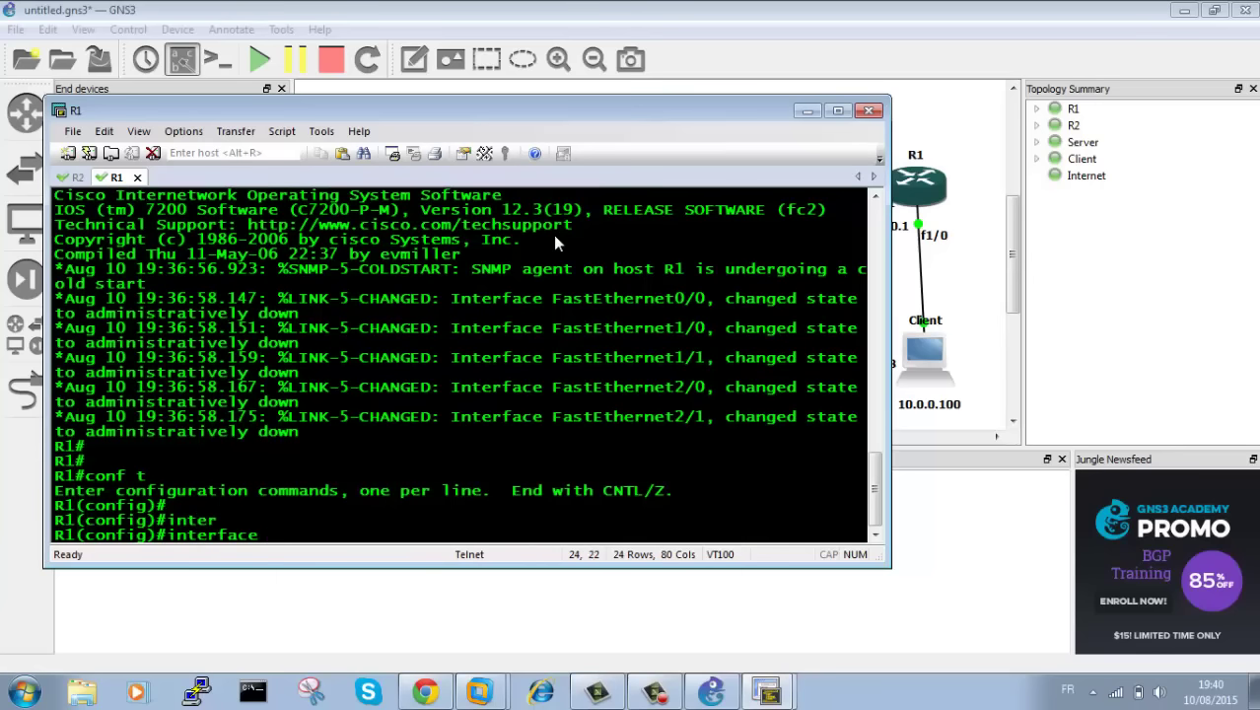
type("f")
key("Tab")
type("1/1")
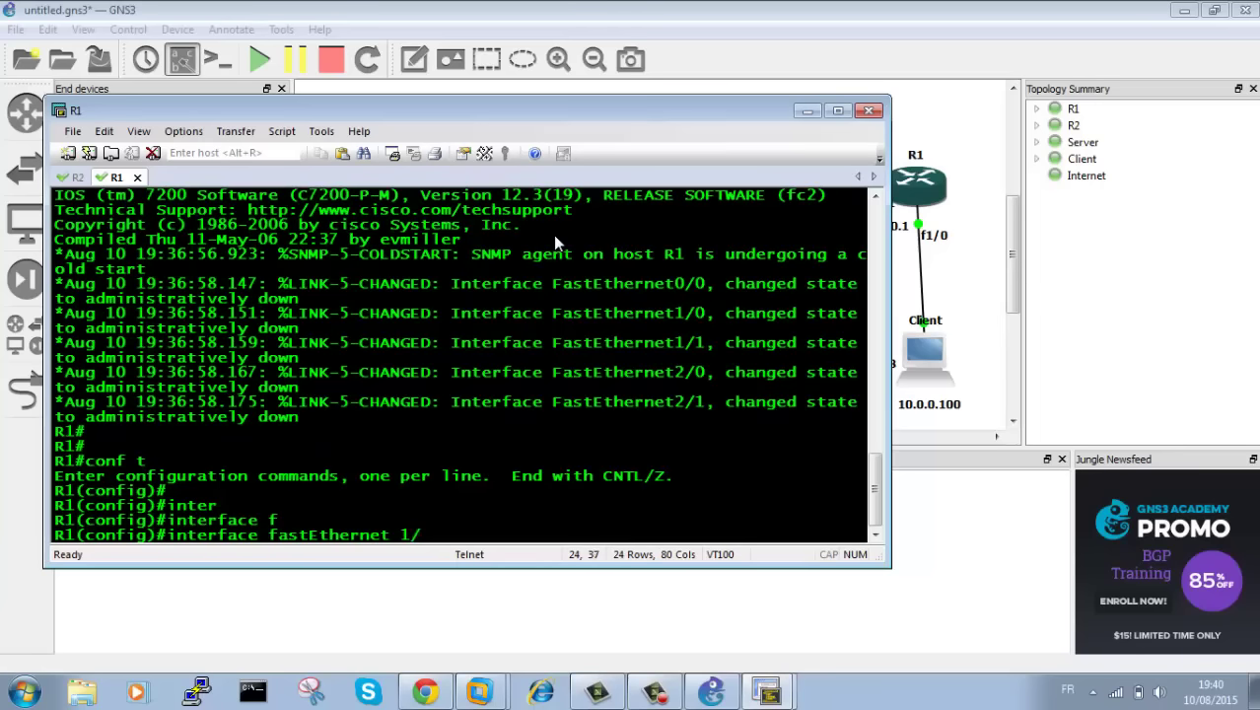
key("Return")
type("ip add")
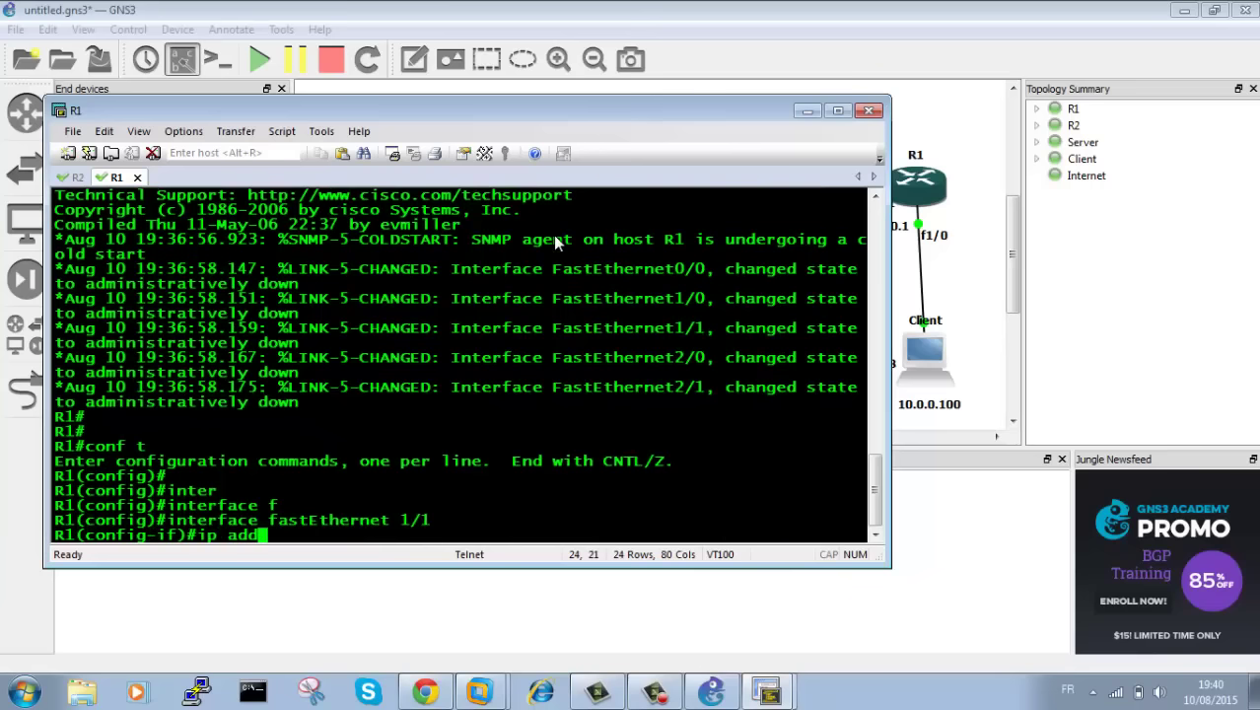
key("Tab")
type("1.1.1.1")
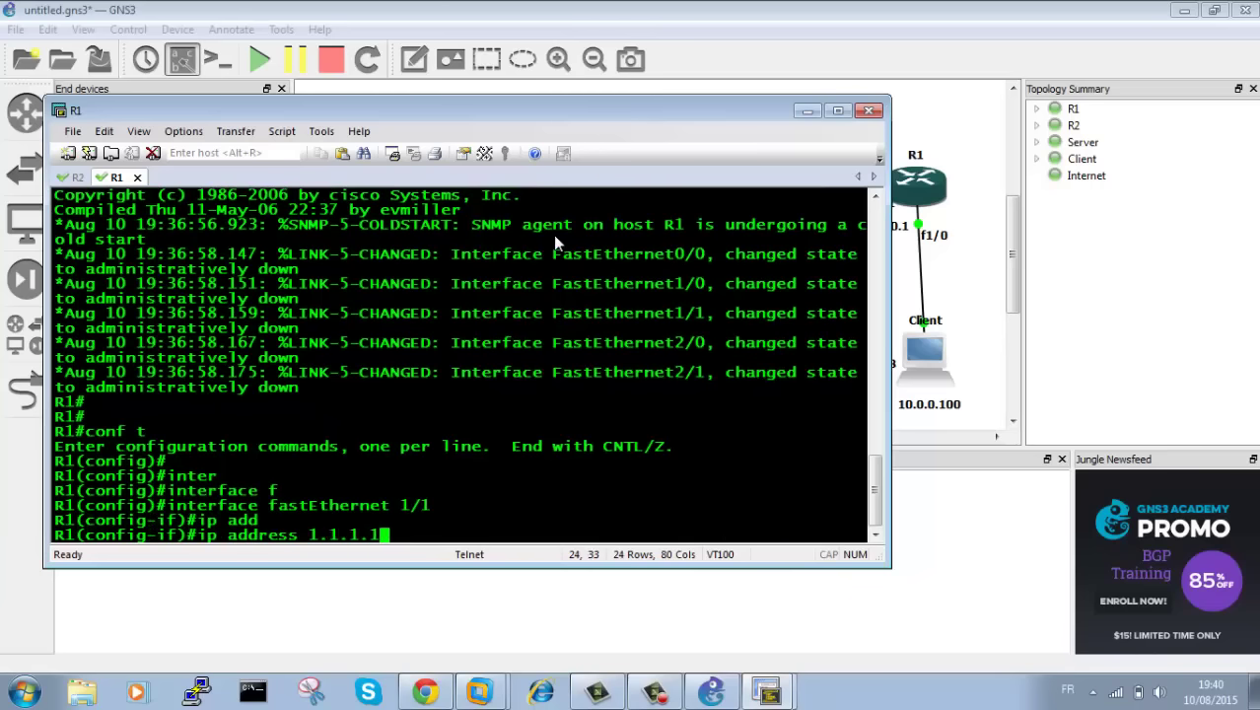
type(" 255.255.")
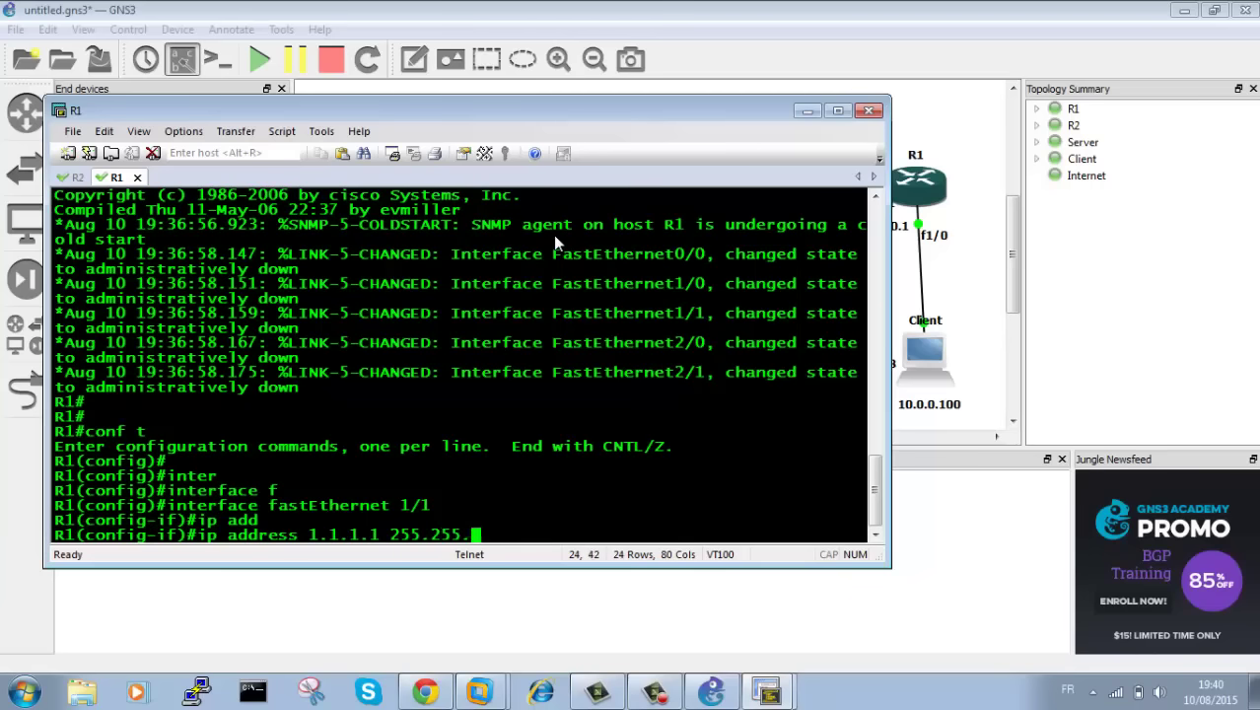
type("2")
type(".0")
key("Return")
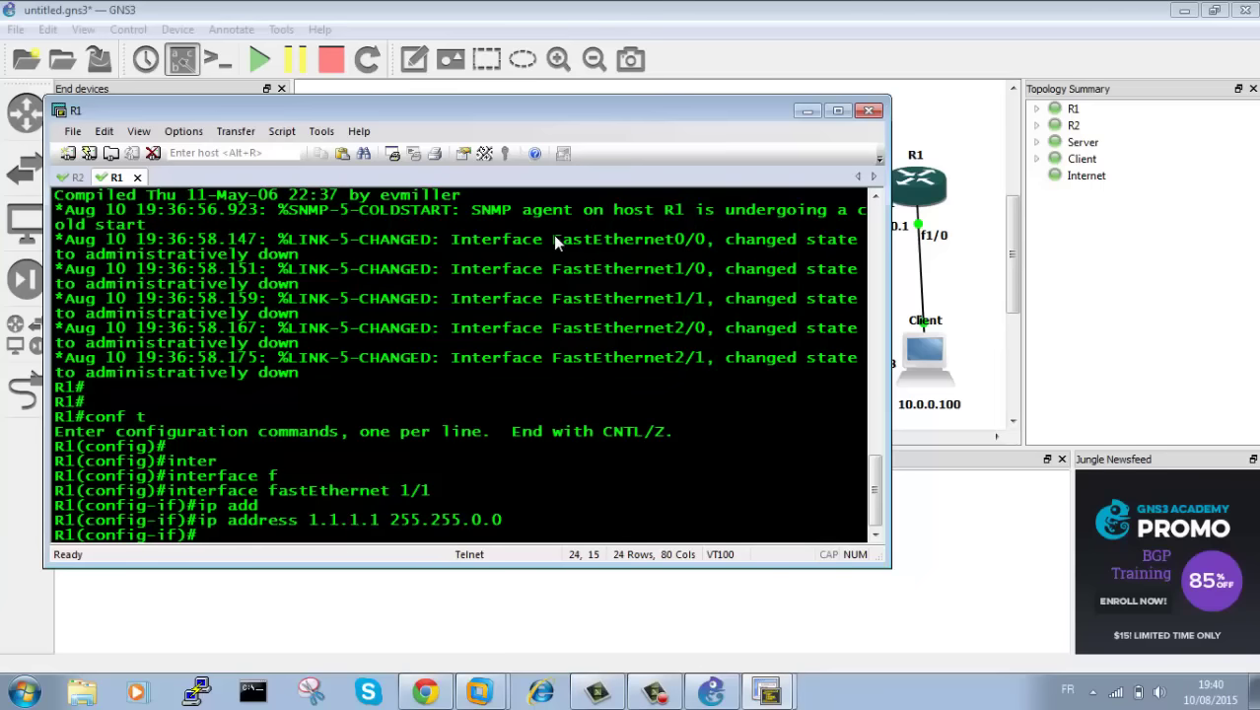
Step: Enable R1's fastEthernet 1/1 with no shutdown and exit to global configuration mode
type("no shu")
key("Tab")
key("Return")
key("Return")
key("Return")
key("Return")
type("e")
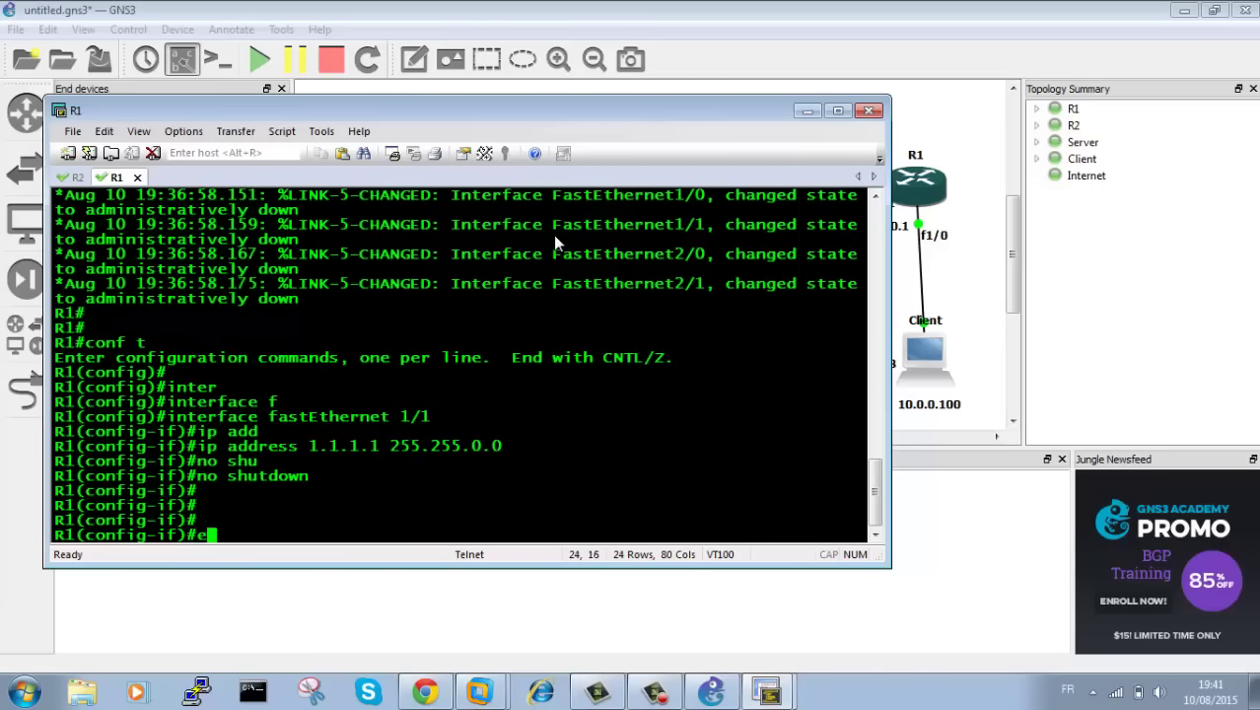
type("xit")
key("Return")
key("Return")
Step: Enter configuration mode for R1's interface f1/0, moving the console window to expose the topology's interface labels
type("inter")
key("Tab")
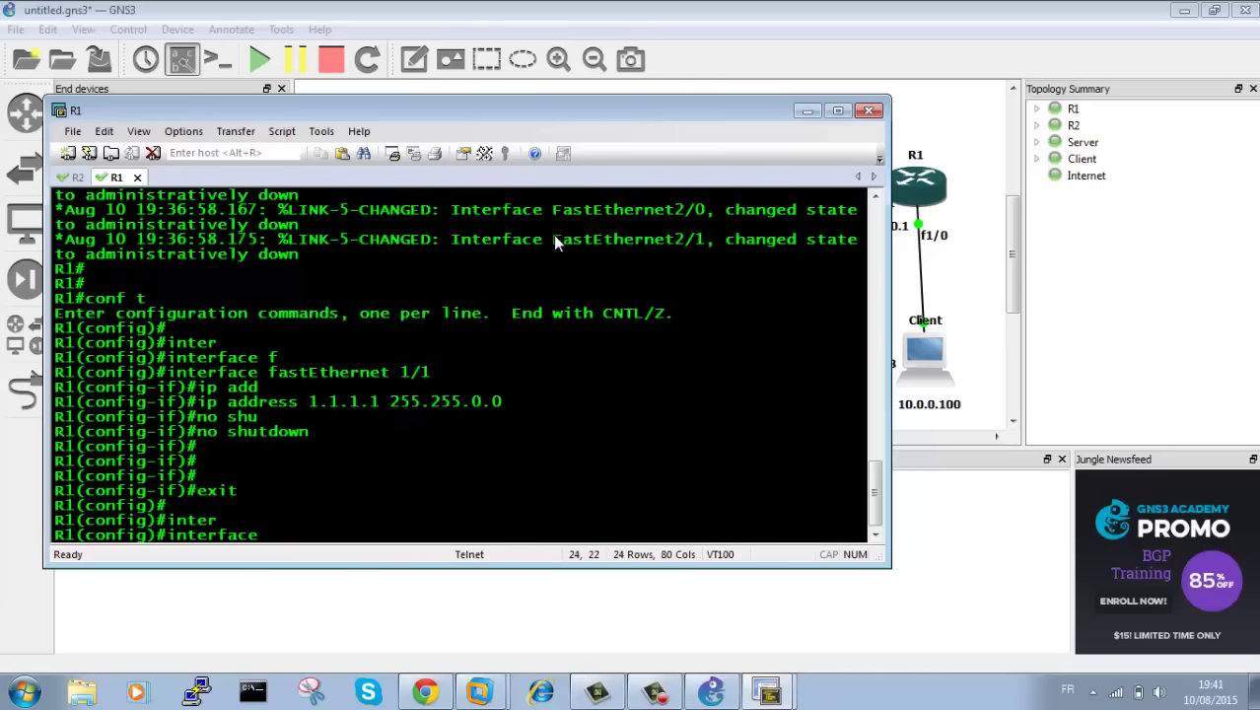
left_click_drag(670, 103, 619, 109)
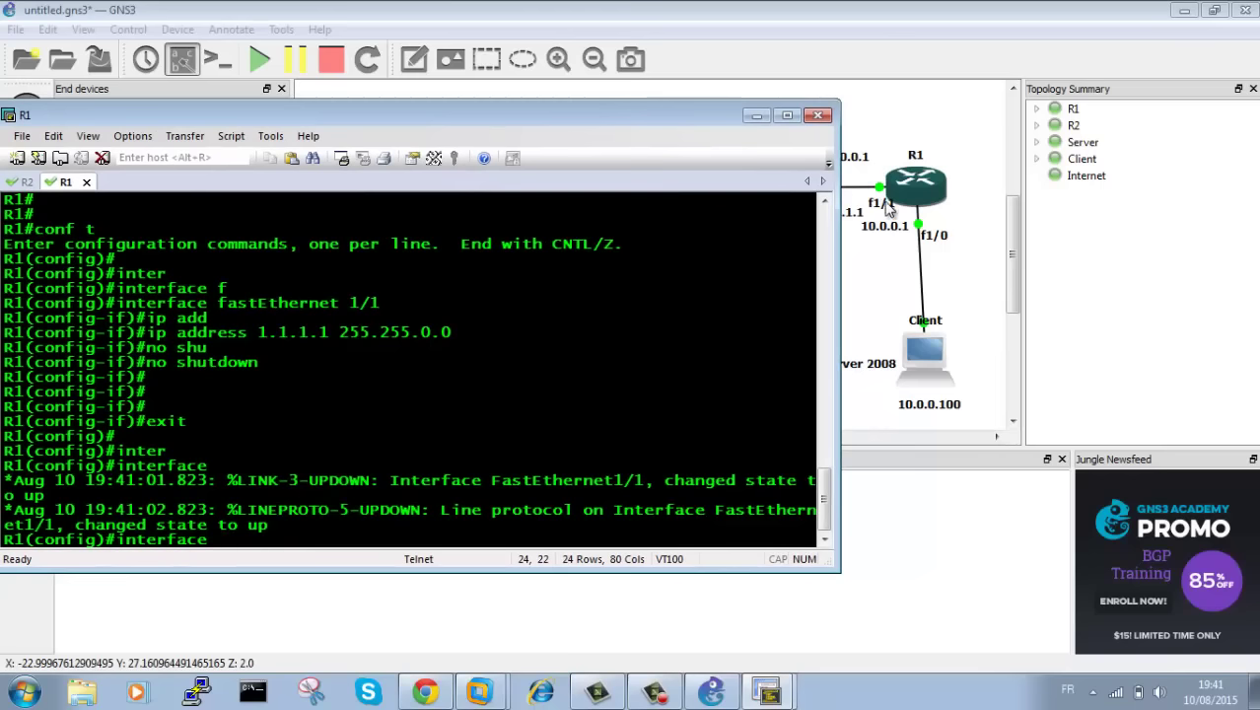
type("1/")
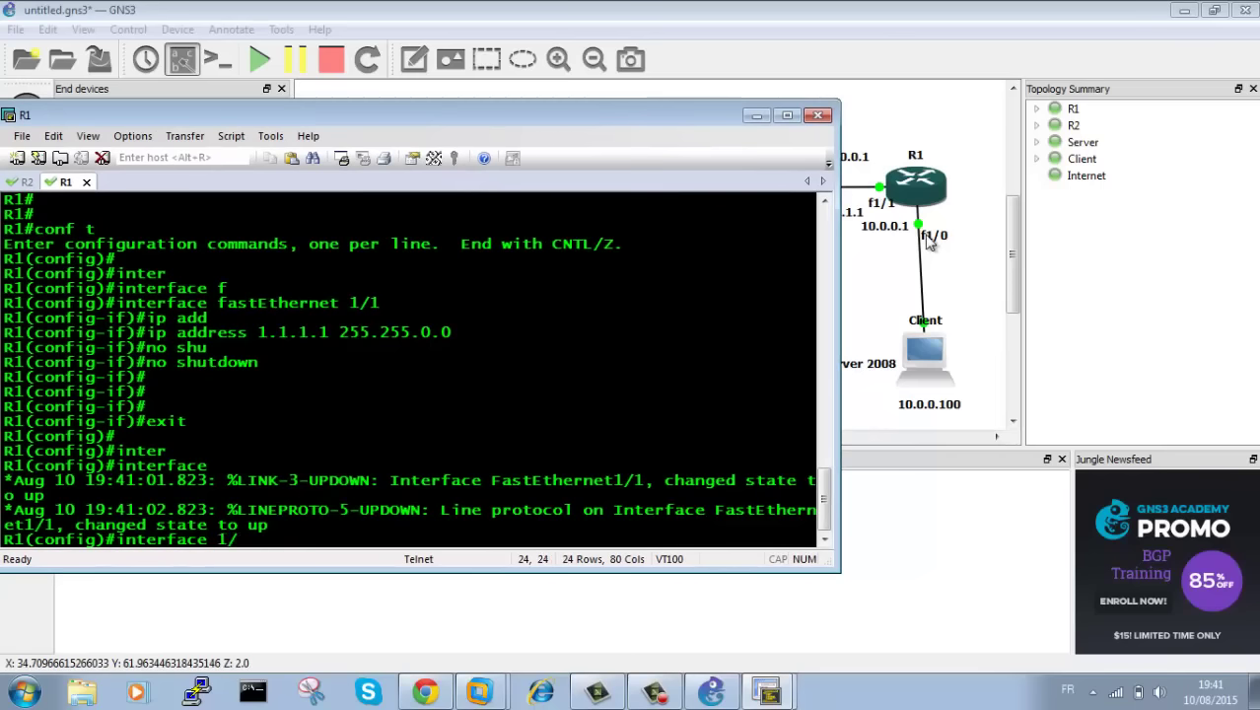
type("0")
key("Left")
key("Left")
key("Left")
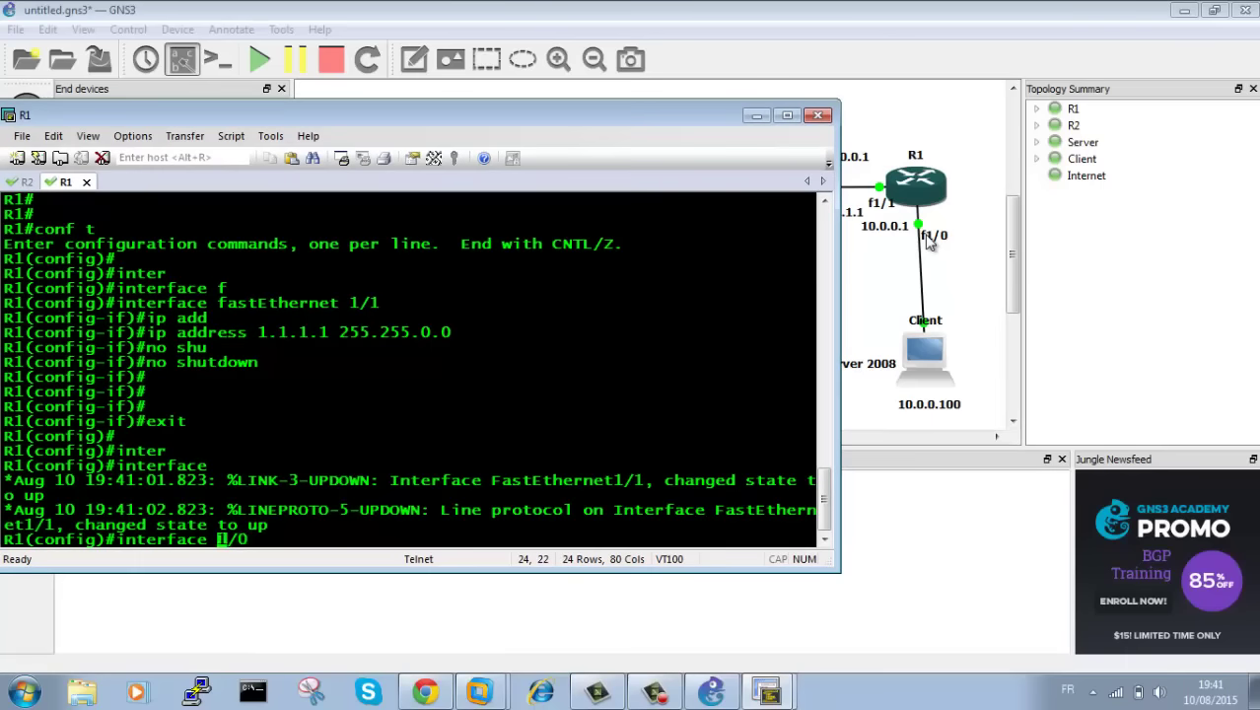
type("f")
key("Return")
Step: Enable R1's interface f1/0 with the no shutdown command
type("no su")
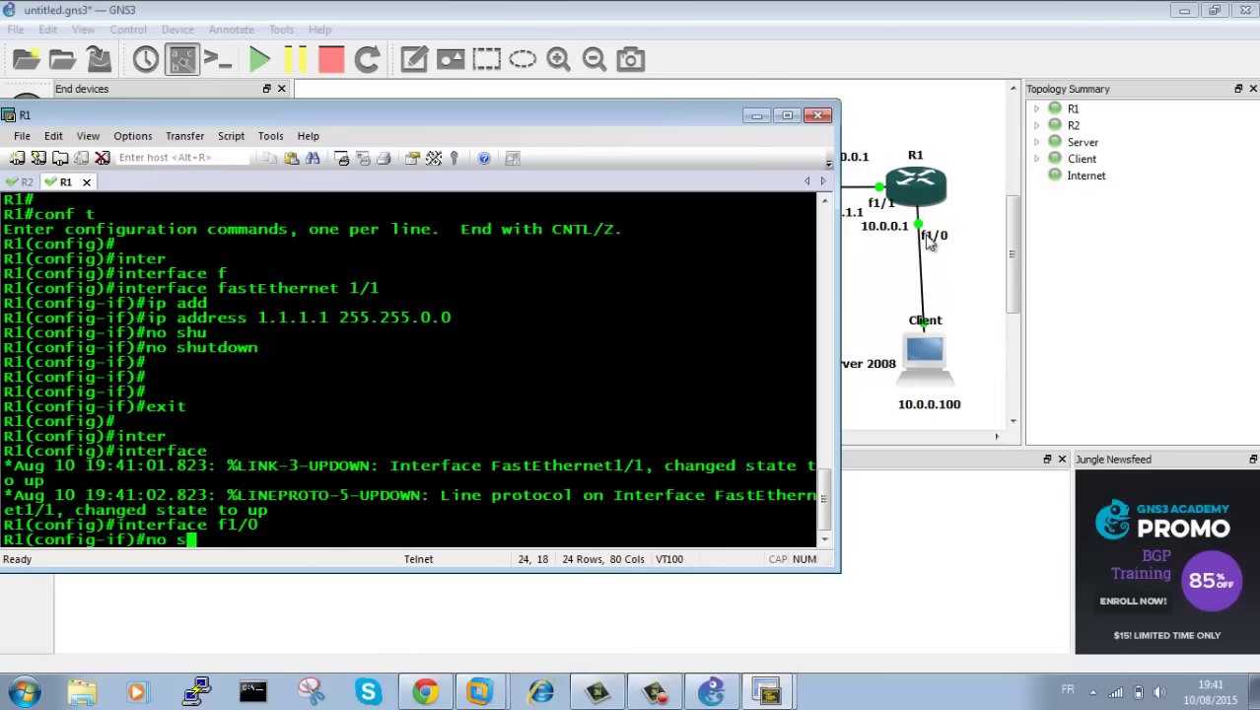
key("Tab")
key("BackSpace")
type("h")
key("Tab")
key("Return")
key("Return")
key("Return")
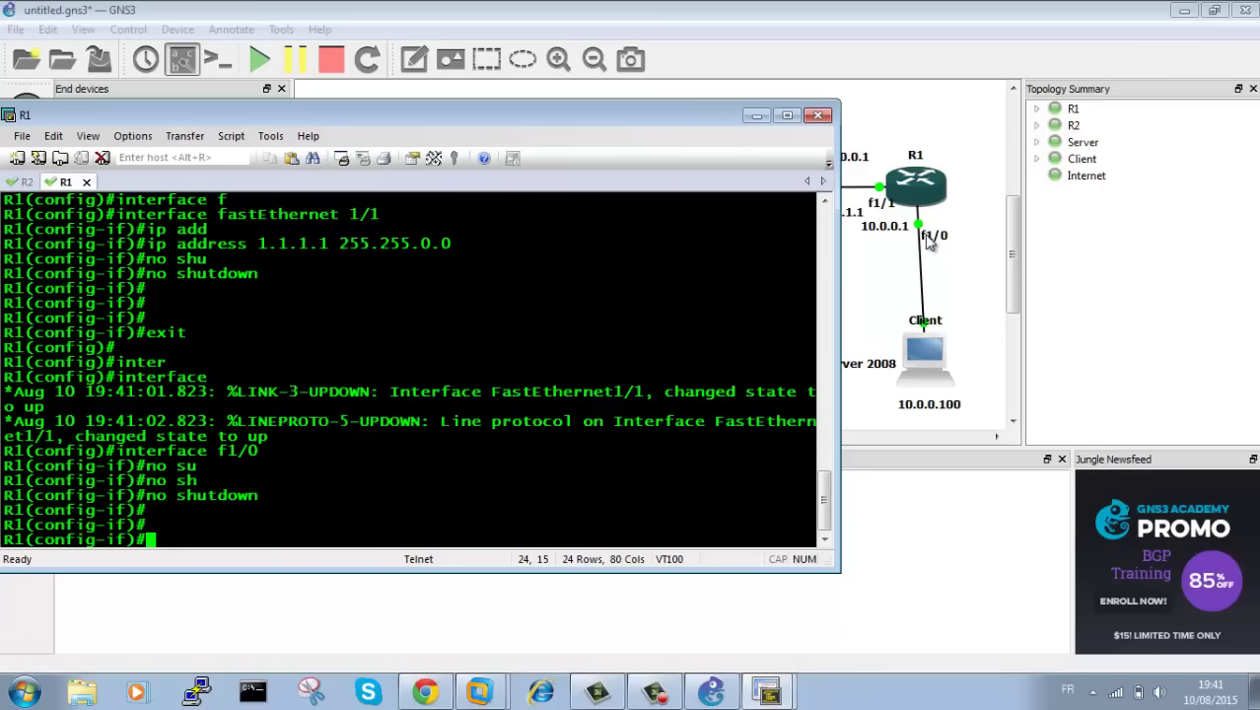
Step: Assign the IP address 10.0.0.100 with mask 255.255.0.0 to R1's interface f1/0
type("ip add")
key("Tab")
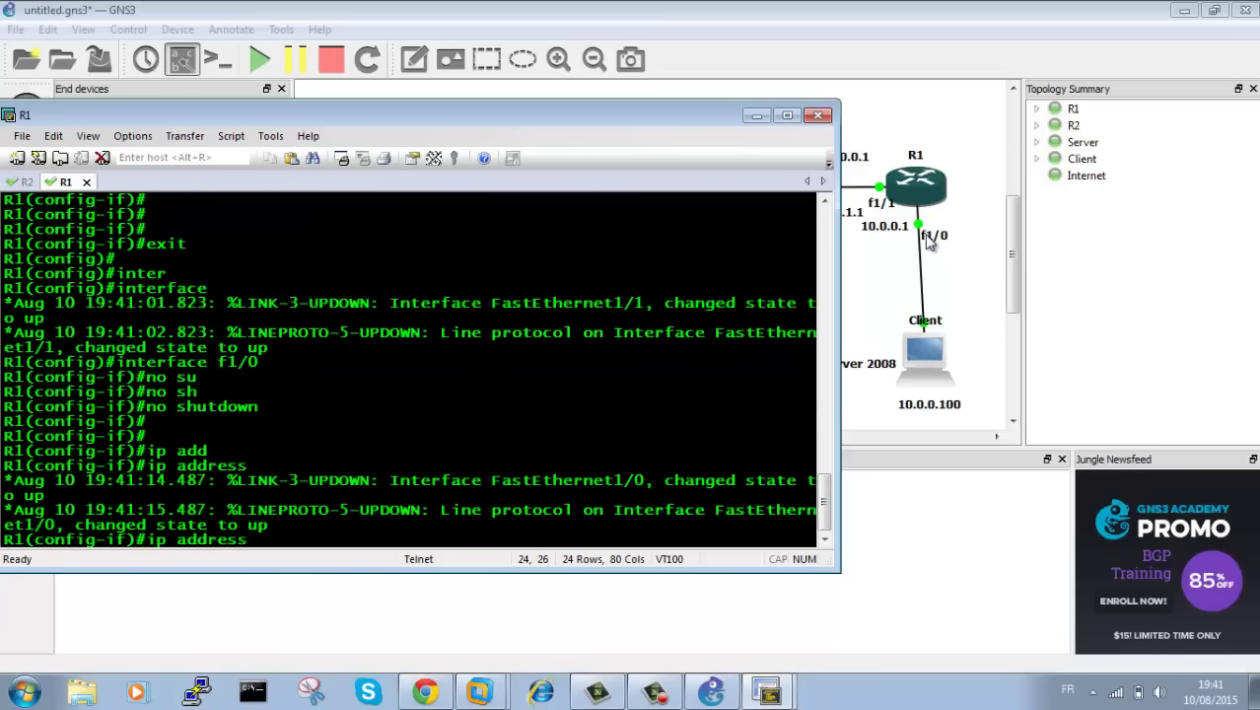
type("10.0.0.100 ")
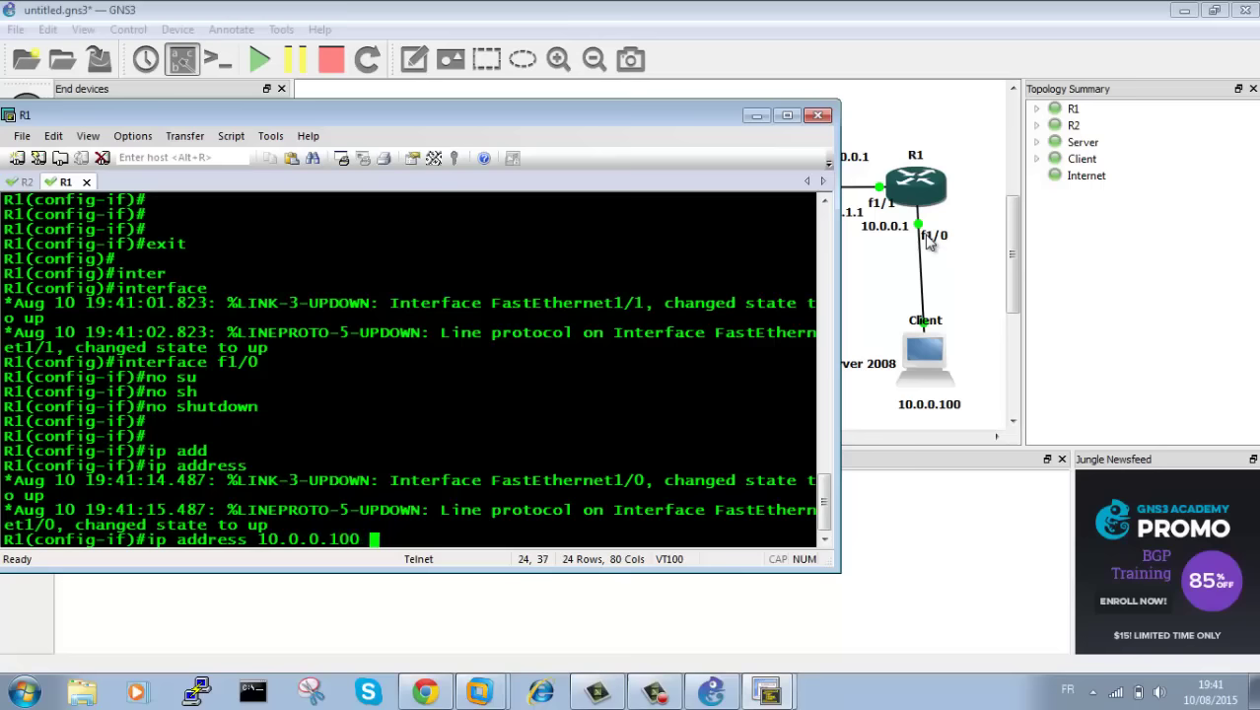
type("255.255.0.0")
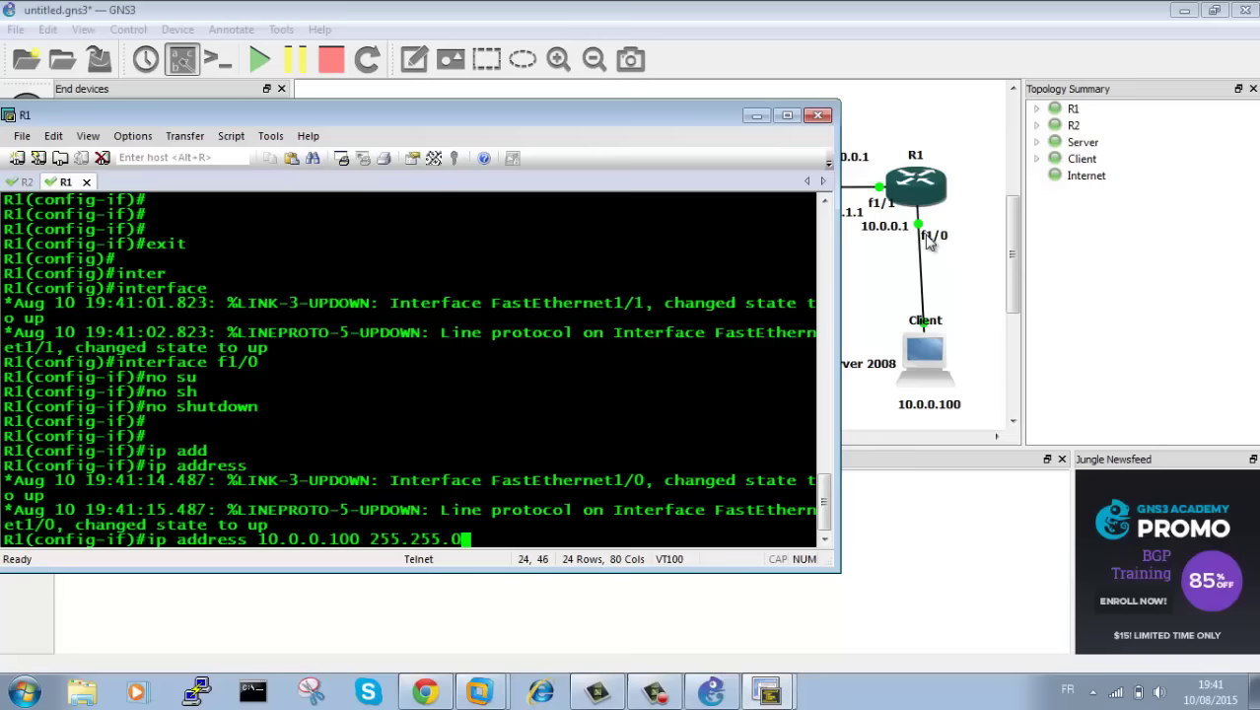
key("Return")
key("Return")
key("Return")
key("Return")
Step: Exit interface and global configuration modes on R1, returning to the privileged prompt
type("exit")
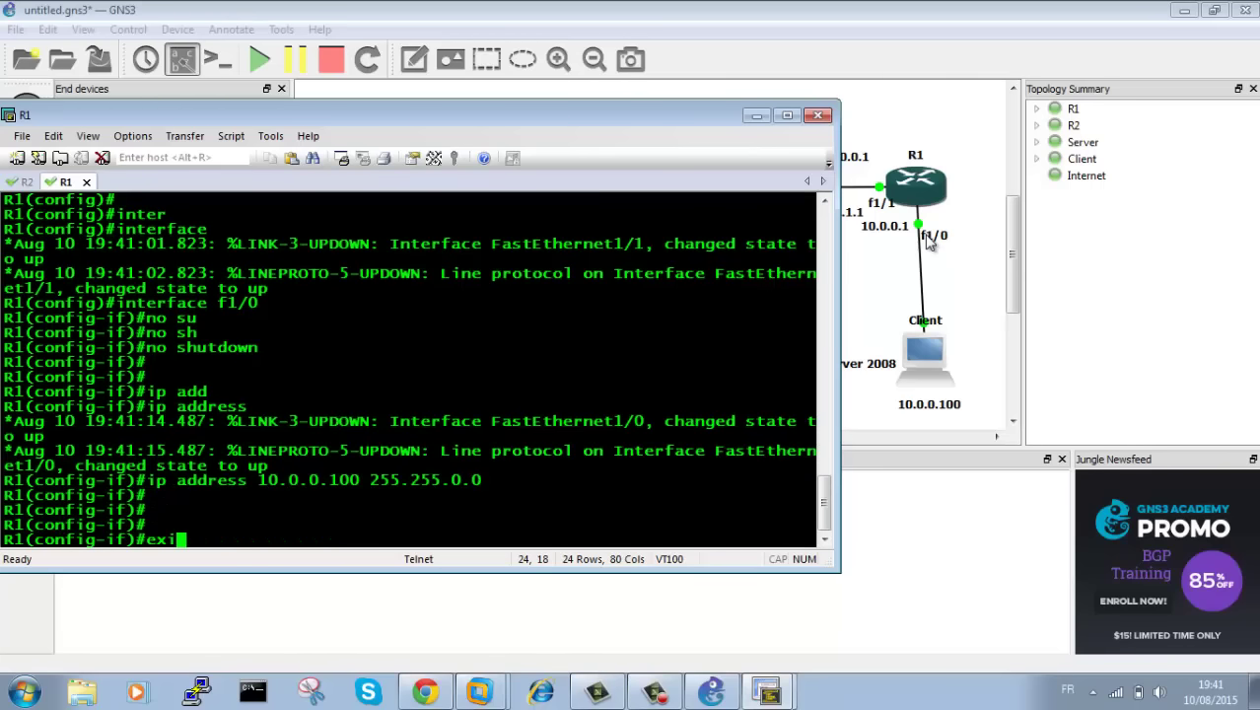
key("Return")
key("Return")
type("exit")
key("Return")
key("Return")
key("Return")
key("Return")
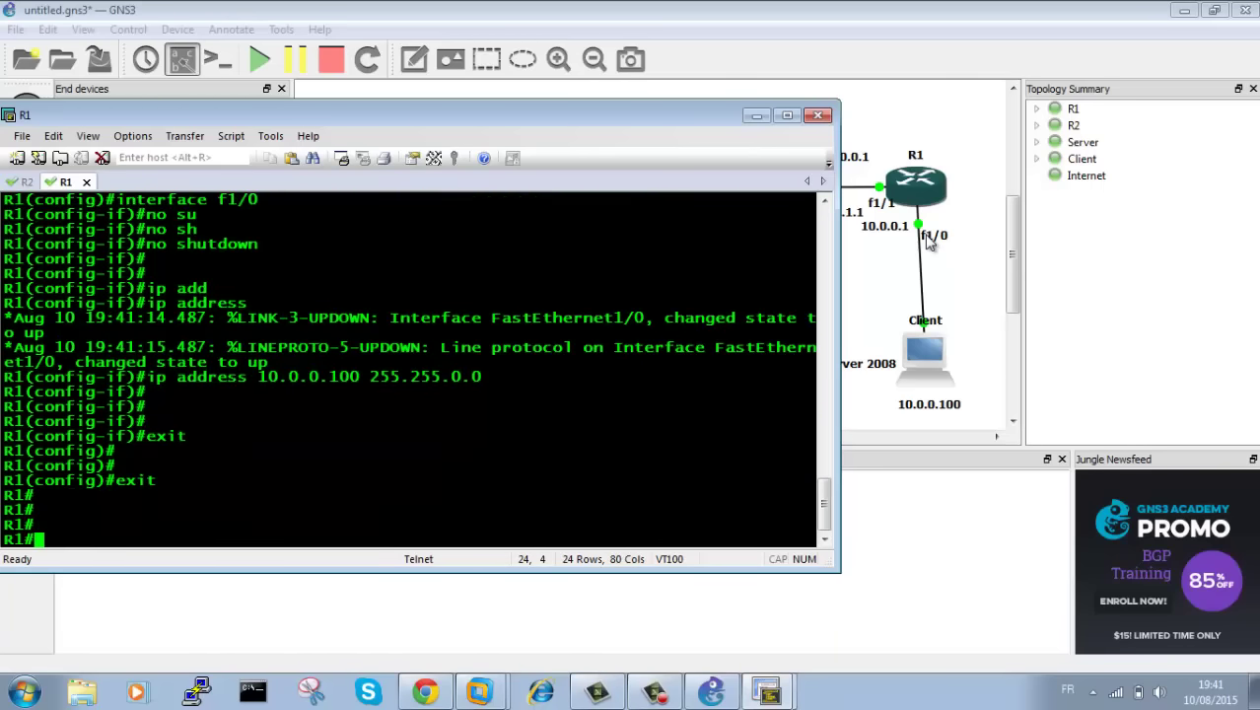
Step: Ping 10.0.0.1 from R1's console
type("ping ")
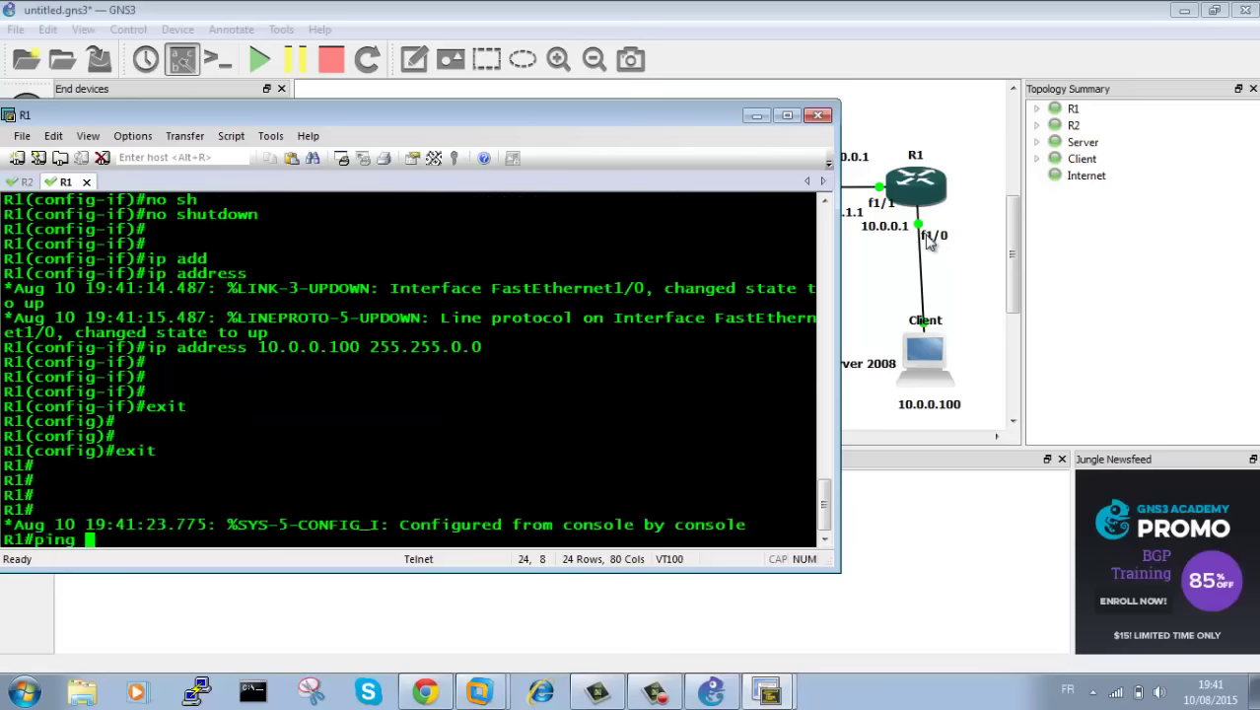
type("10.0.0.1")
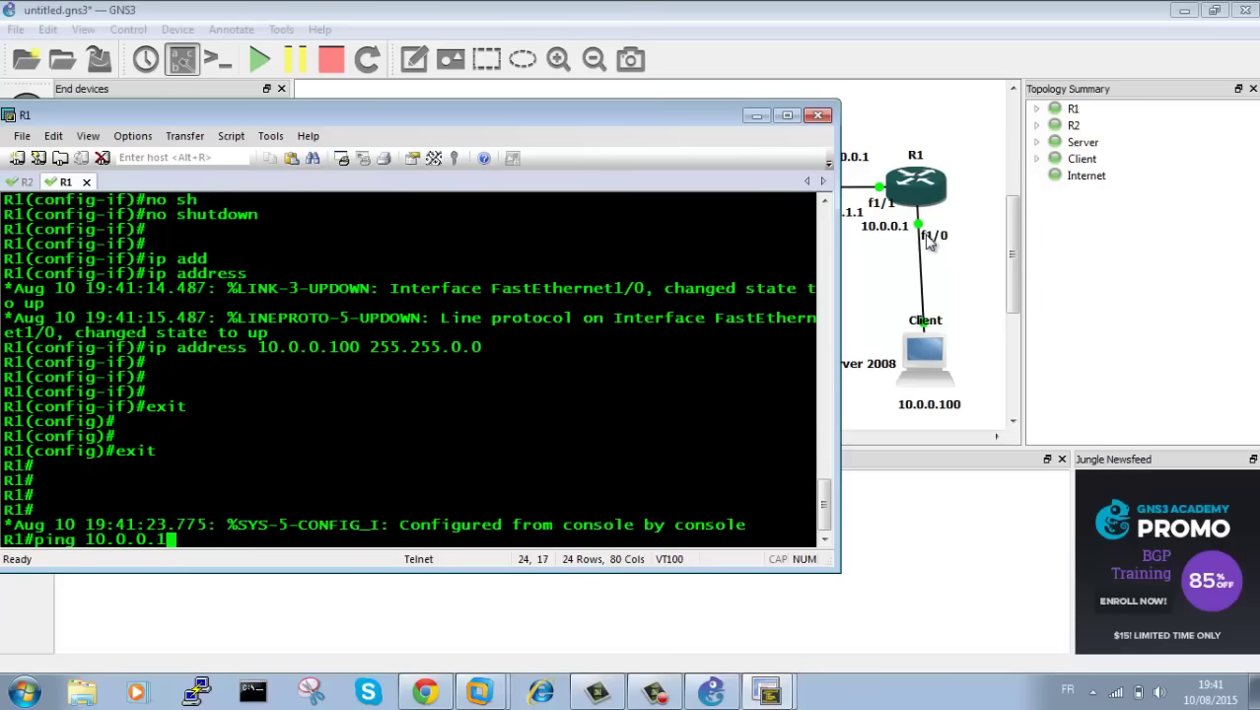
key("Return")
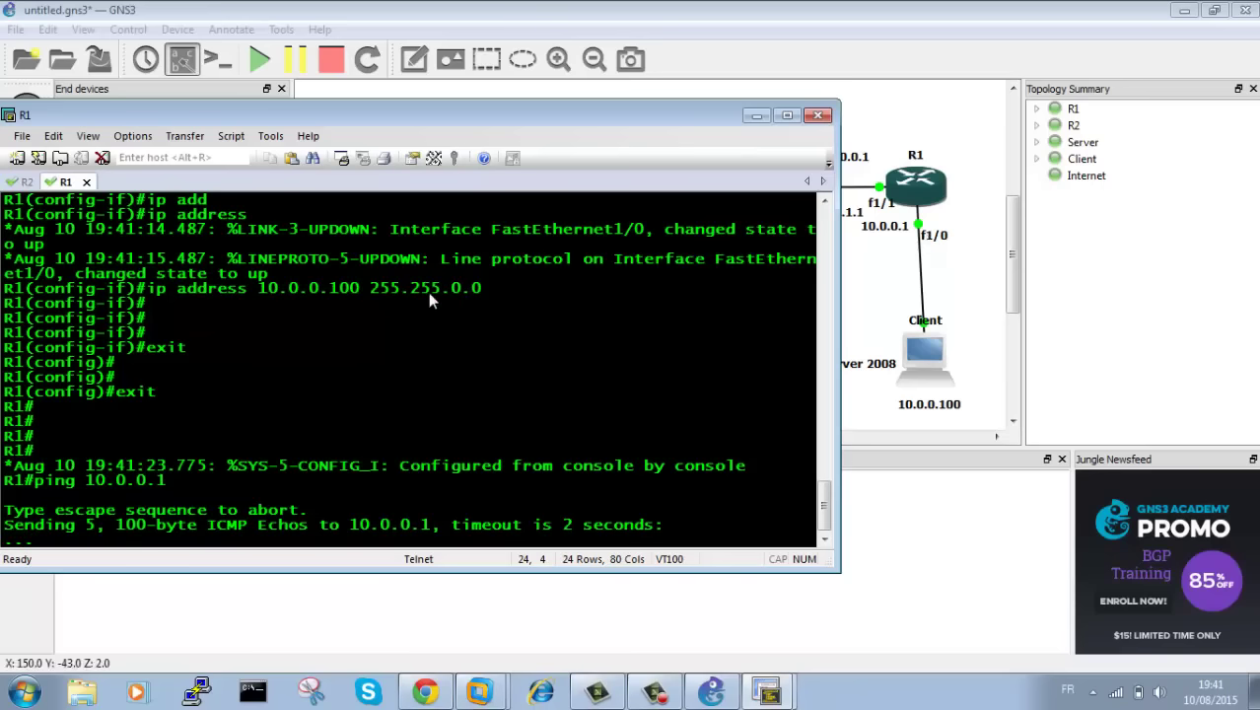
Step: Switch to the Windows Server virtual machine, open a command prompt and check its IP configuration with ipconfig
left_click(479, 692)
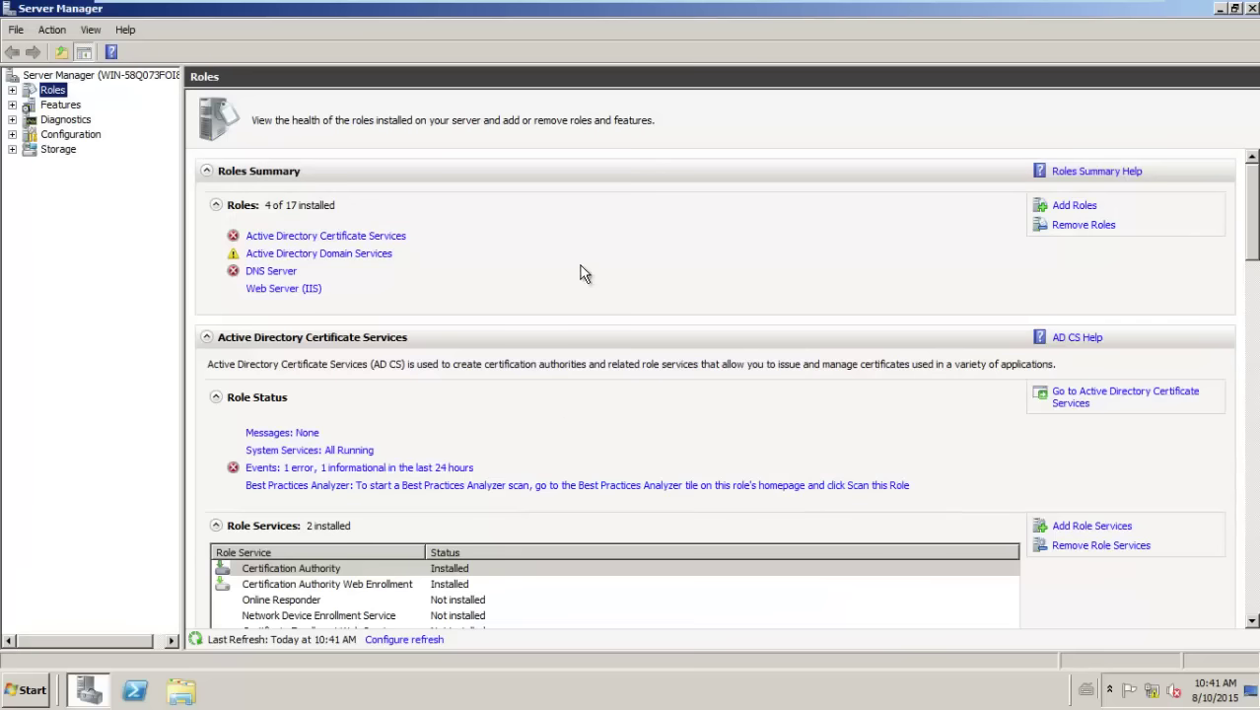
key("super+r")
key("Return")
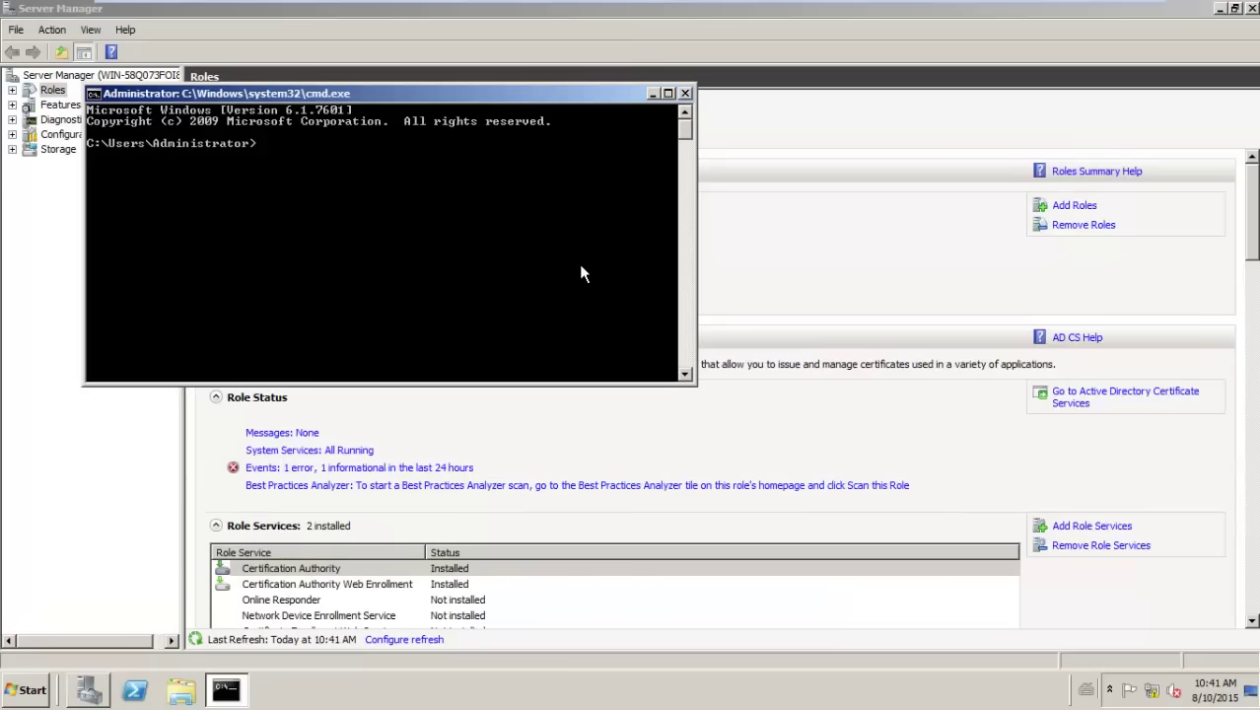
type("ipconfig")
key("Return")
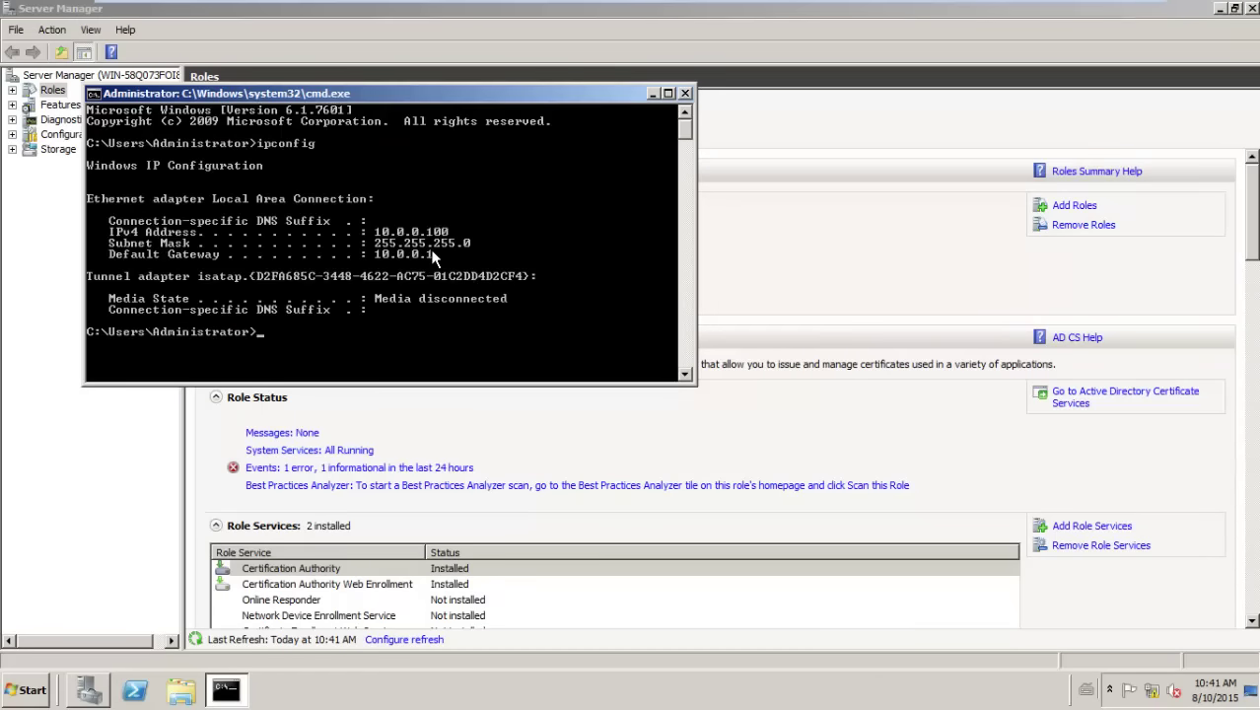
key("Return")
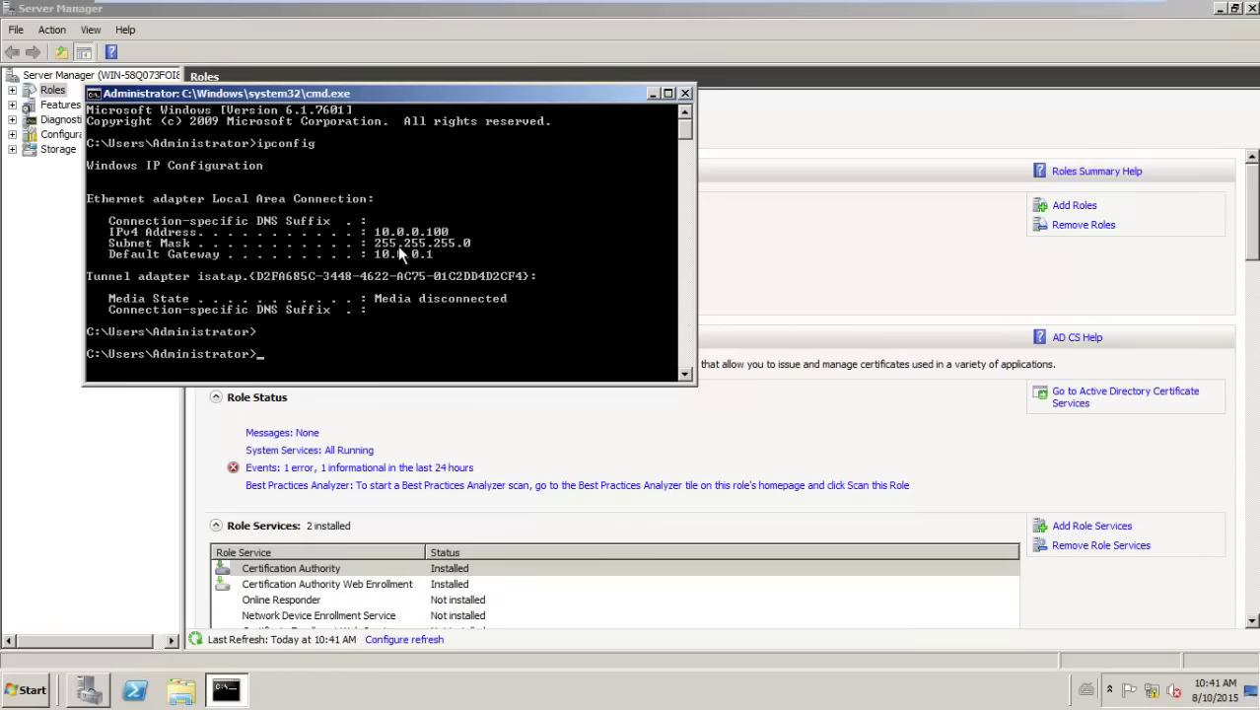
key("Return")
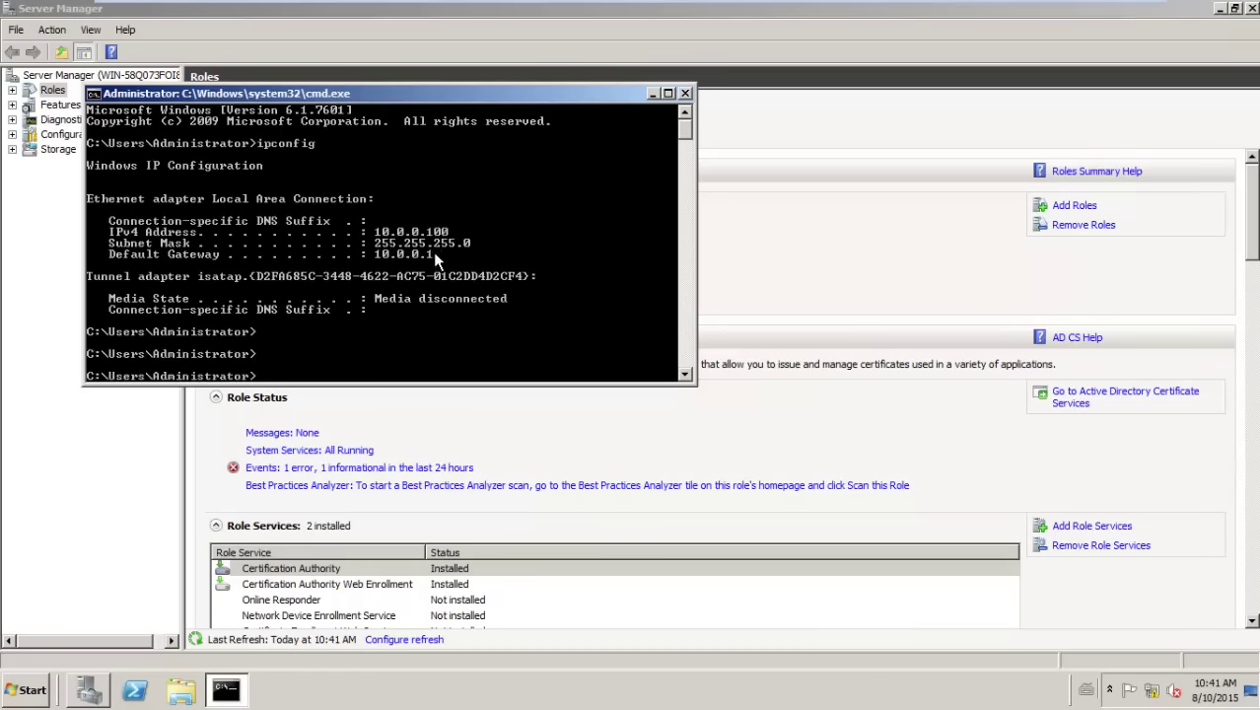
Step: Close the virtual machine's command prompt and open its Network Connections window
left_click(686, 94)
key("super+r")
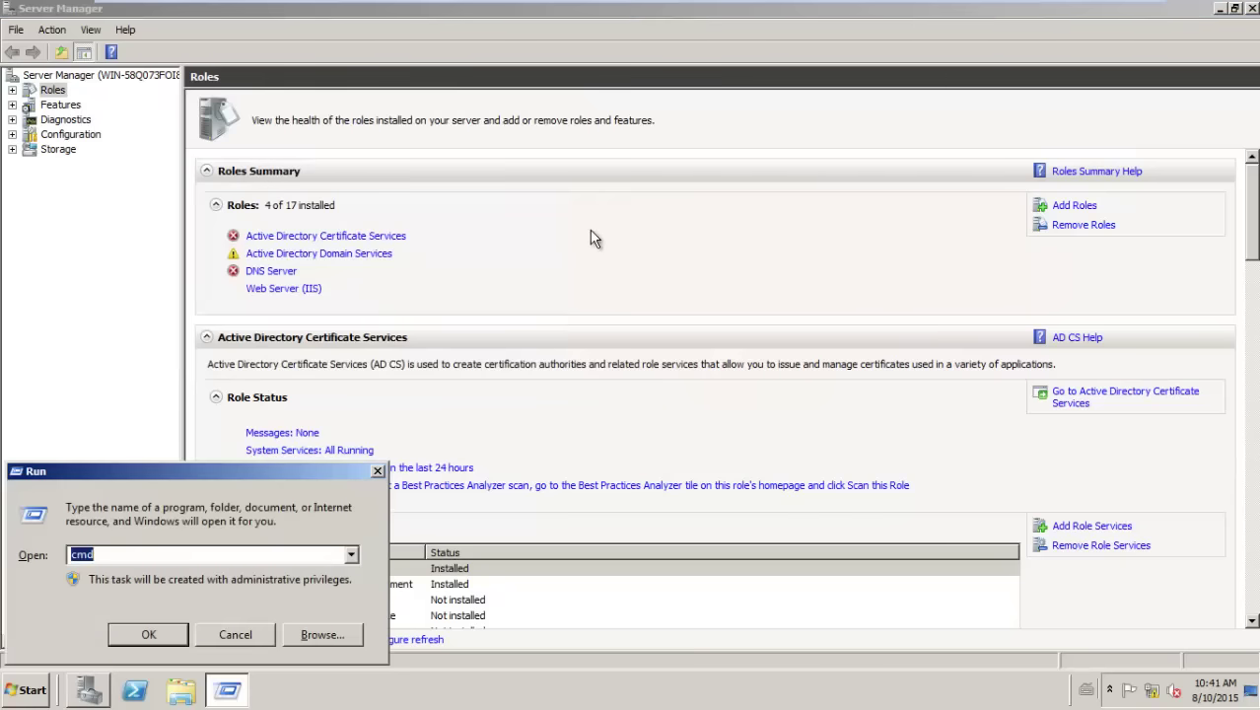
type("nca")
key("BackSpace")
key("Down")
key("Return")
right_click(158, 132)
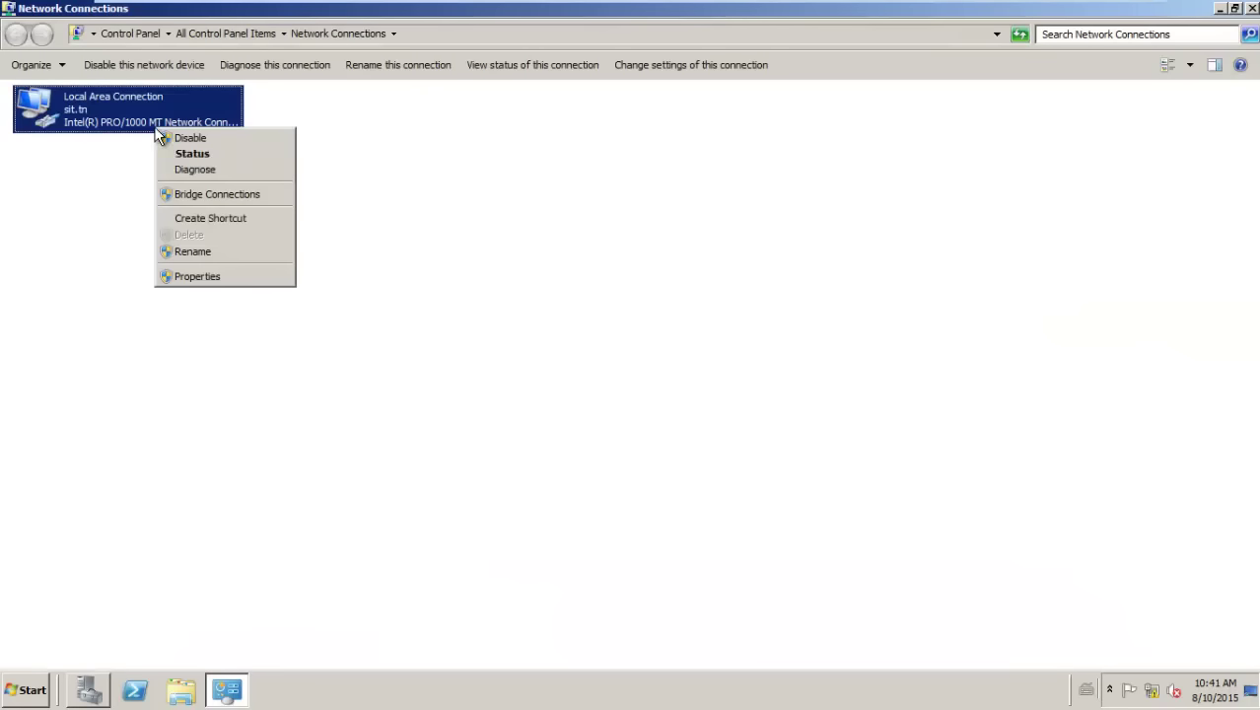
left_click(242, 278)
left_click(234, 302)
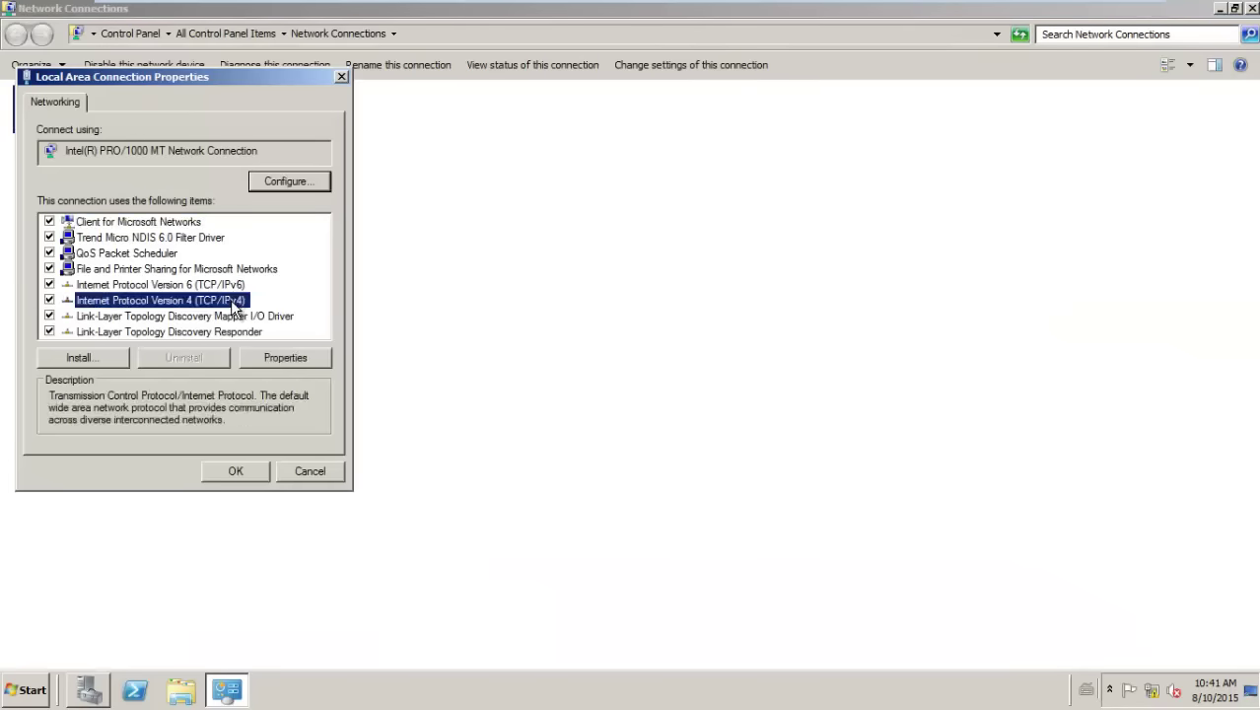
double_click(234, 302)
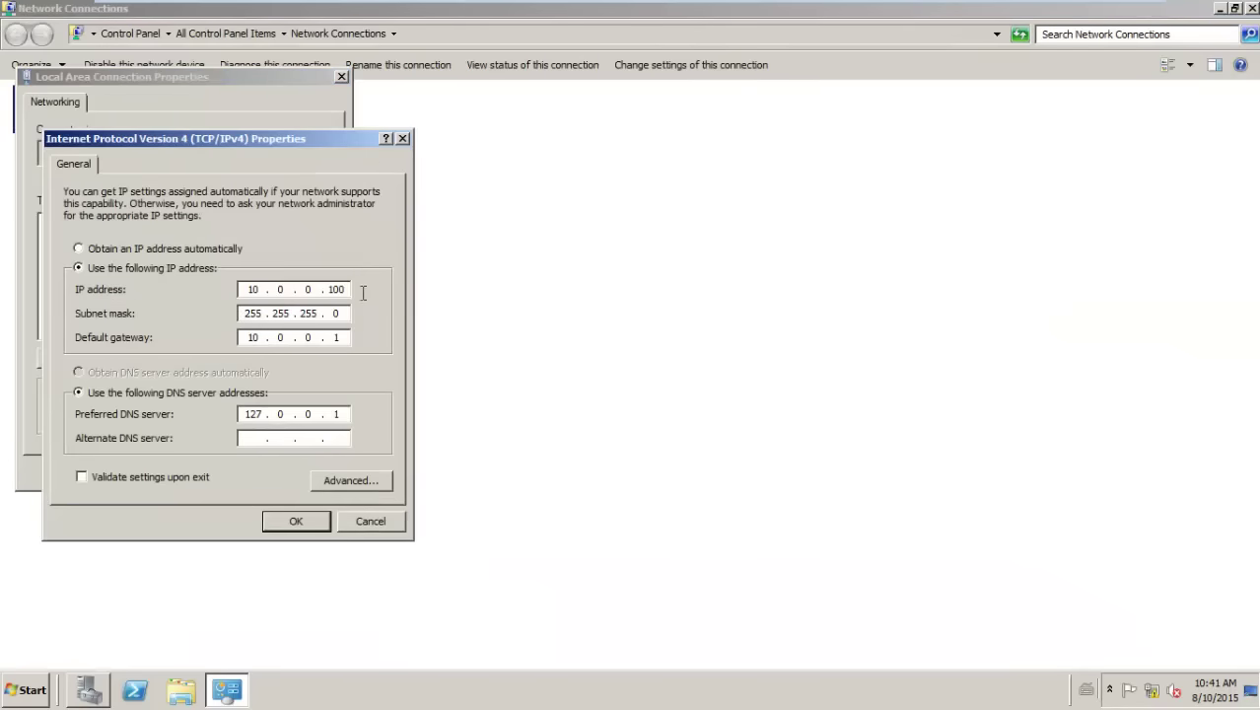
left_click(328, 315)
left_click(312, 523)
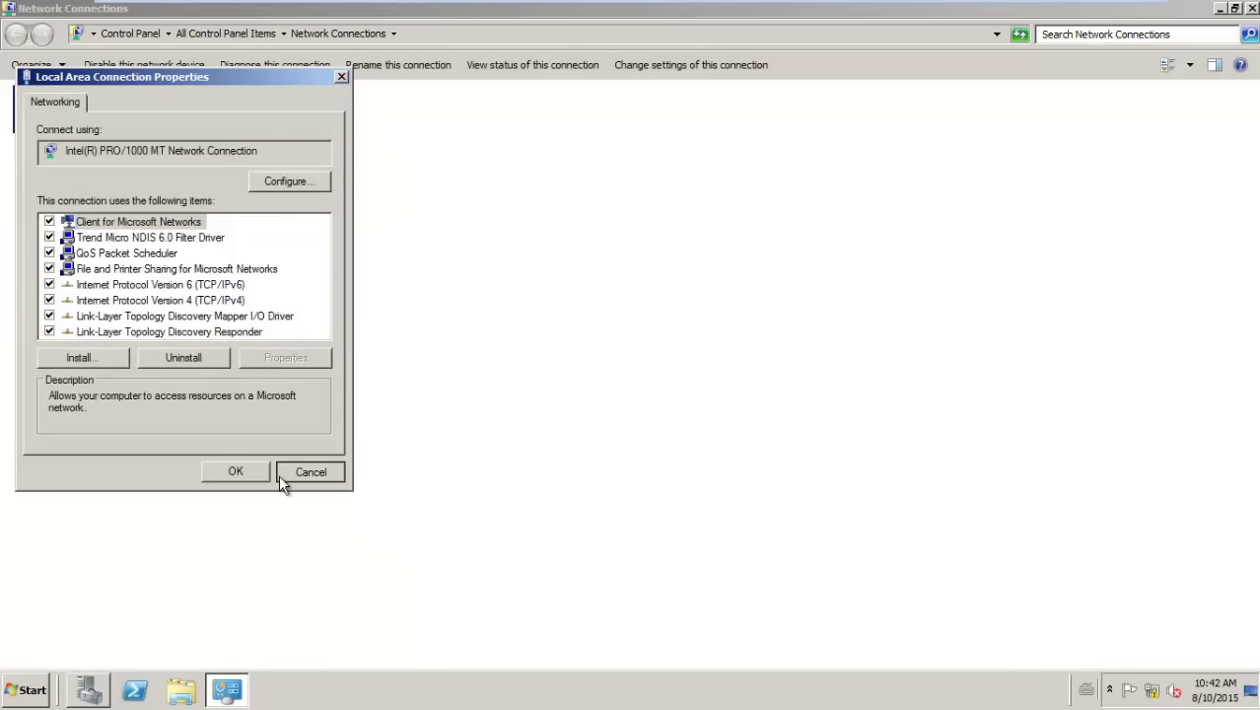
left_click(286, 474)
Step: Set the IPv4 subnet mask of Local Area Connection to 255.255.0.0, apply it and restore down the Network Connections window
right_click(168, 124)
left_click(243, 261)
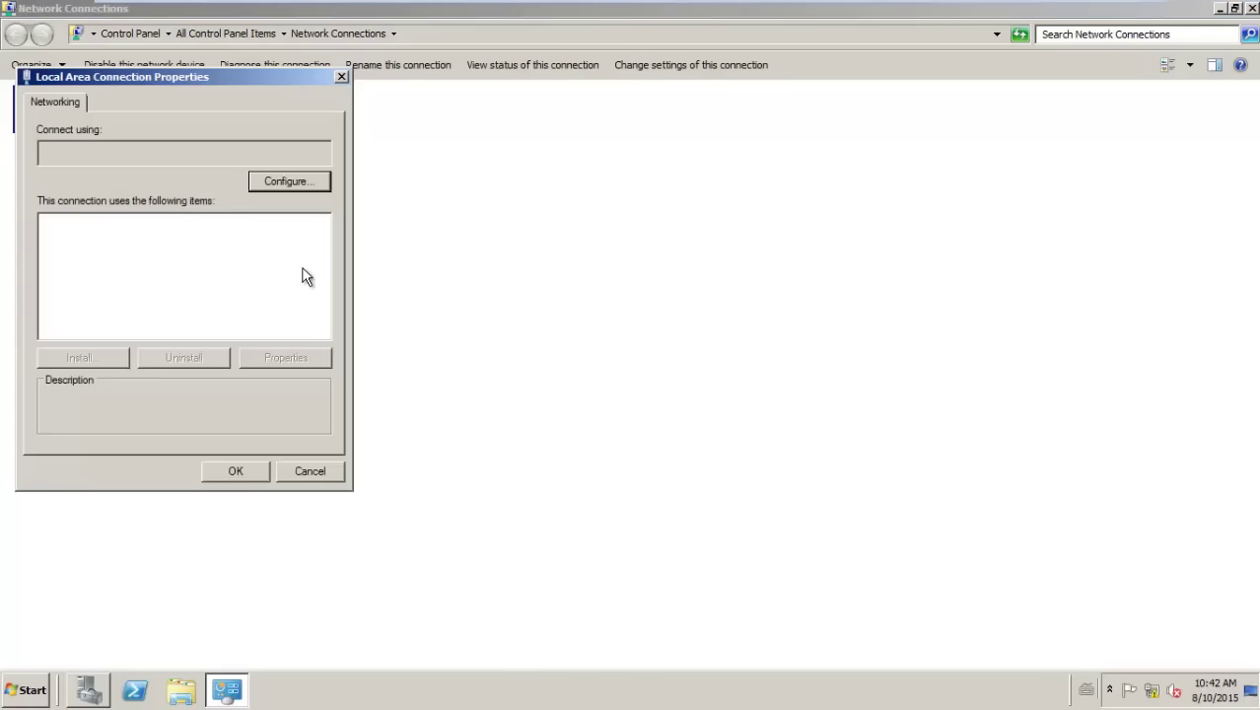
double_click(194, 302)
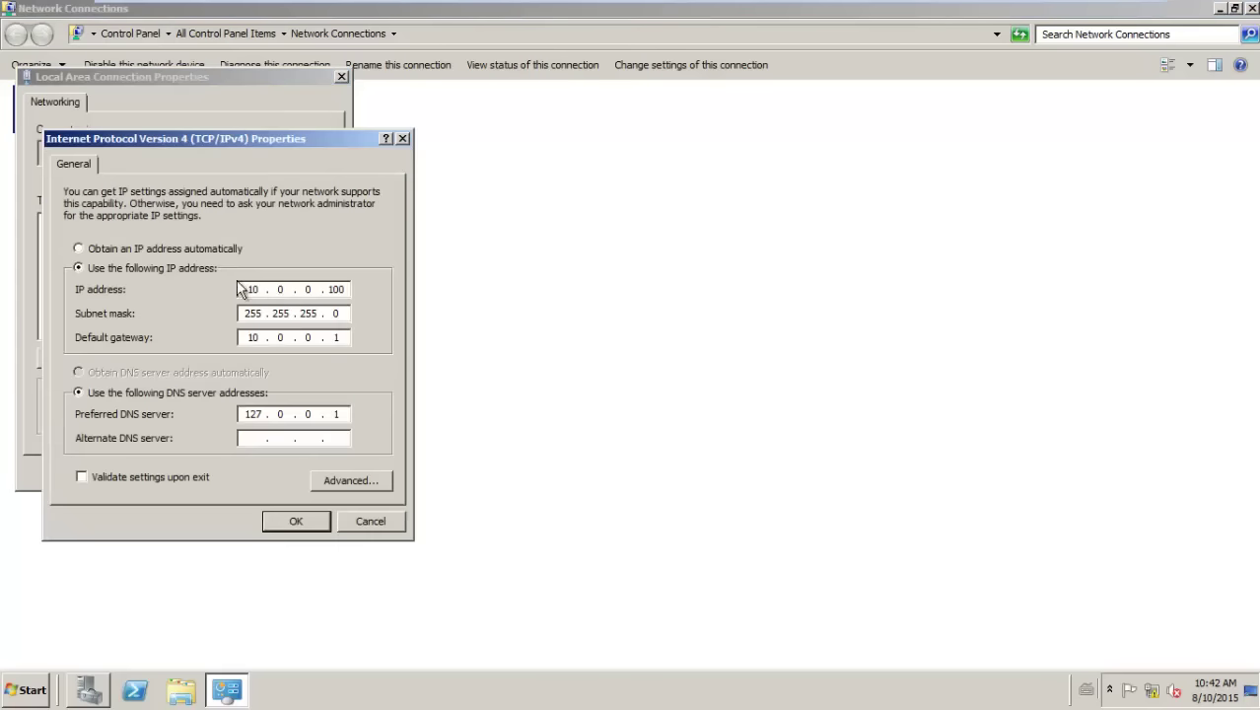
double_click(316, 314)
type("0")
left_click(314, 520)
left_click(245, 471)
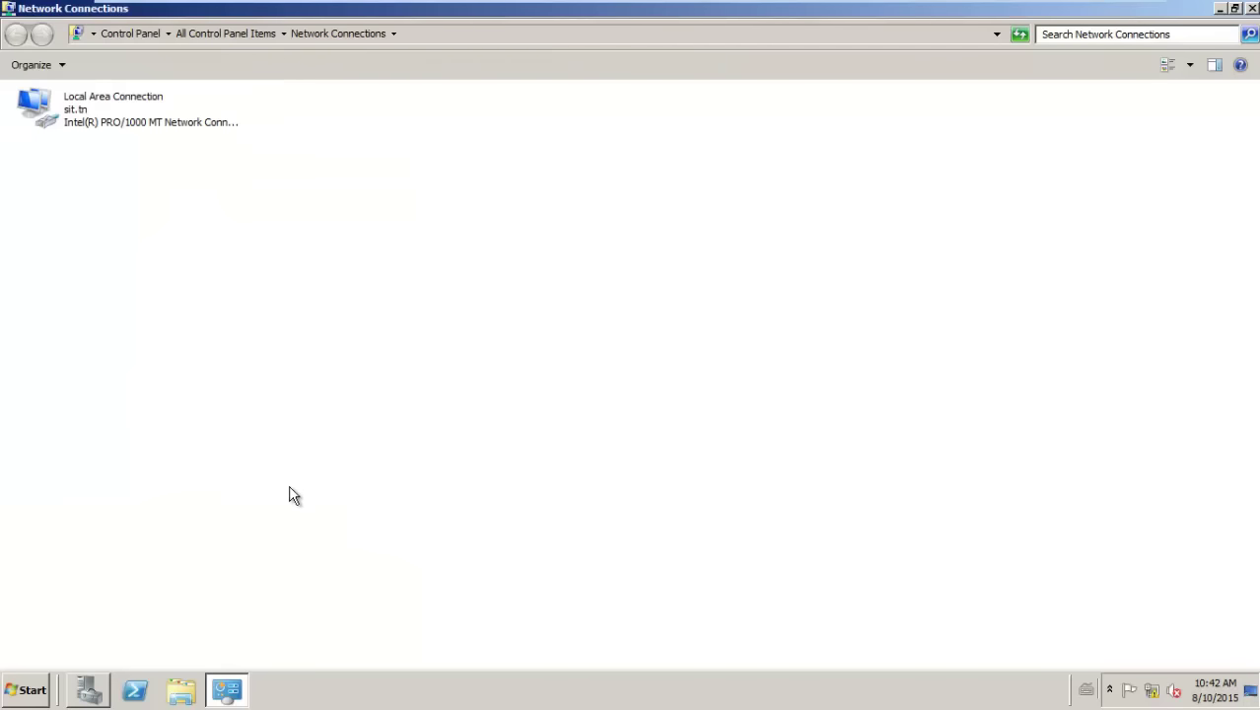
key("super+Down")
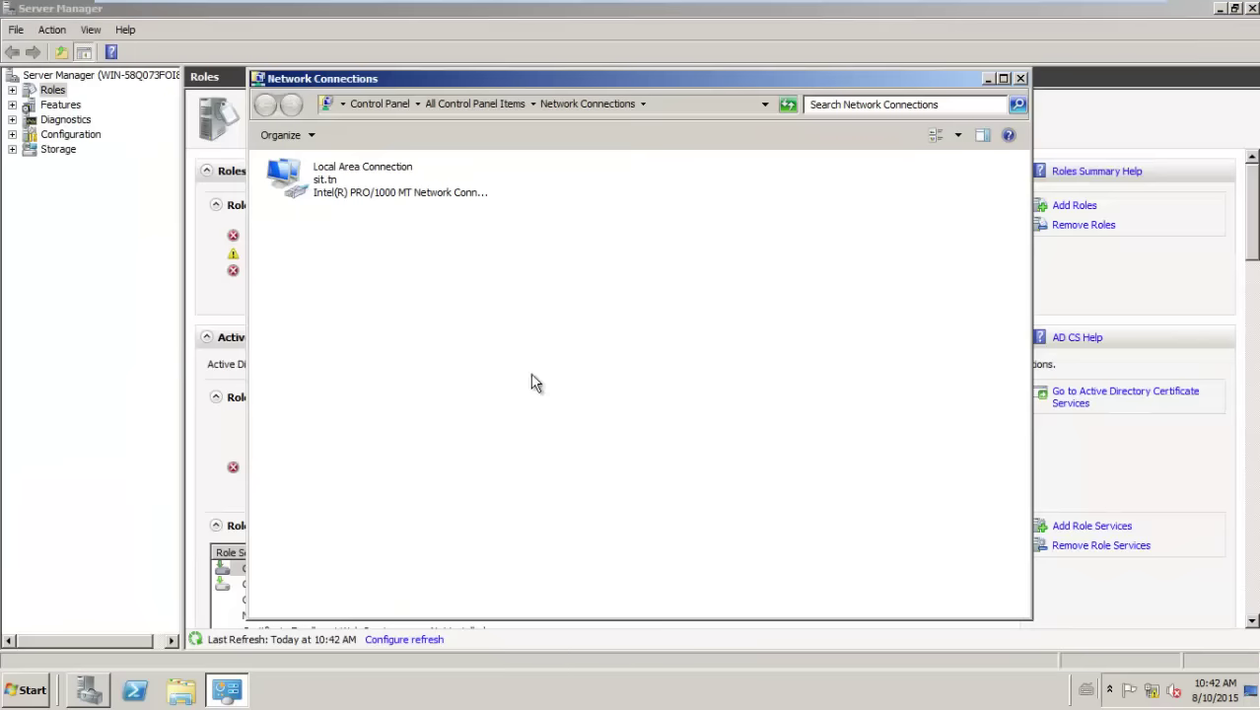
Step: Close the Network Connections window, ping 10.0.0.1 from a command prompt in the virtual machine and close the prompt
left_click(1021, 78)
key("super+r")
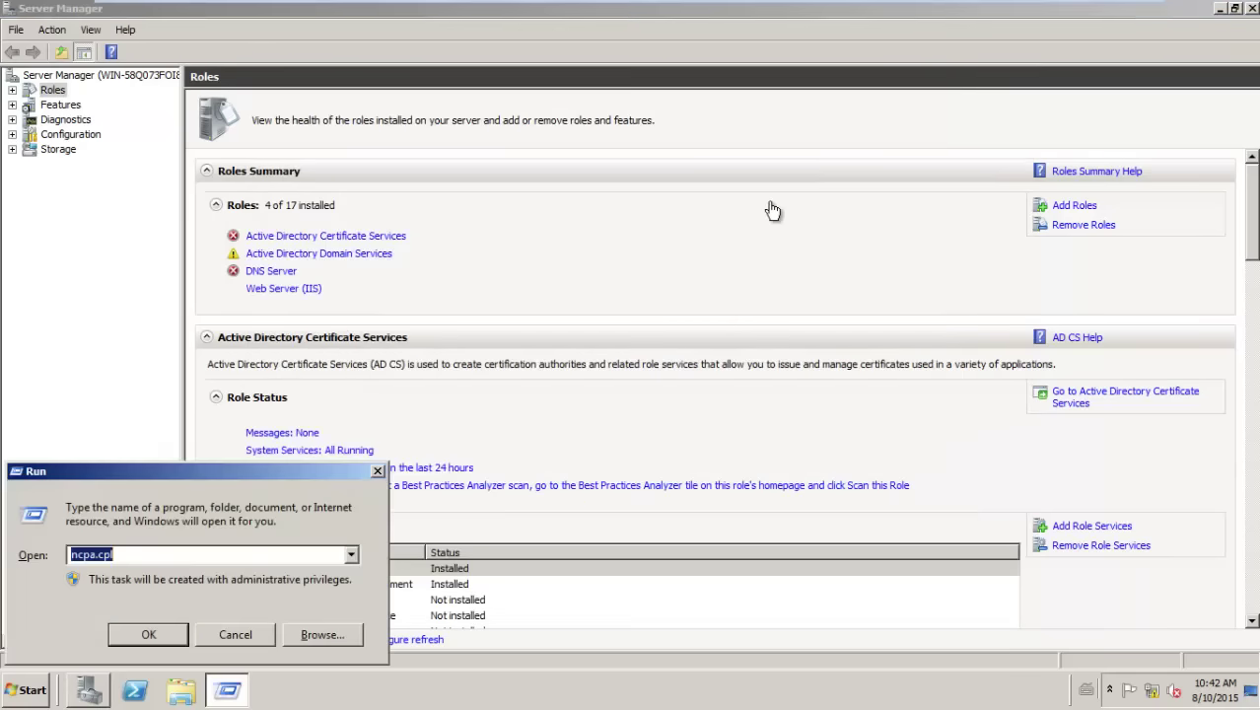
type("cmd")
key("Return")
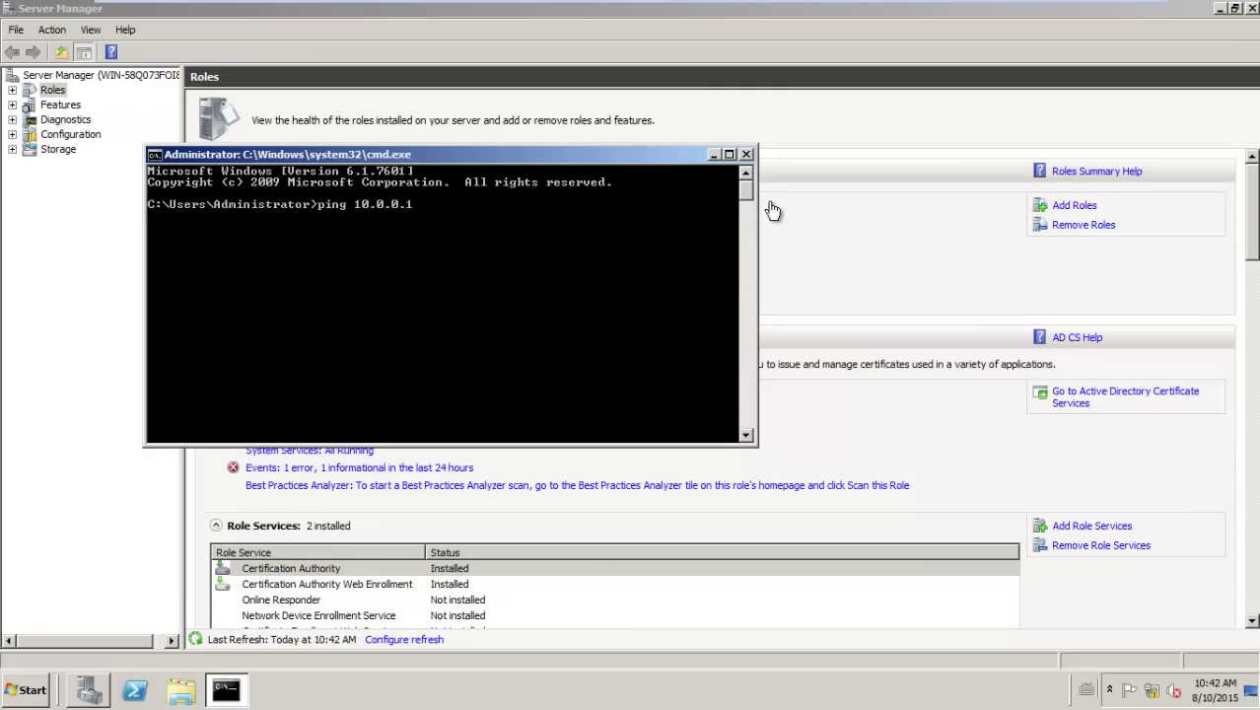
key("Return")
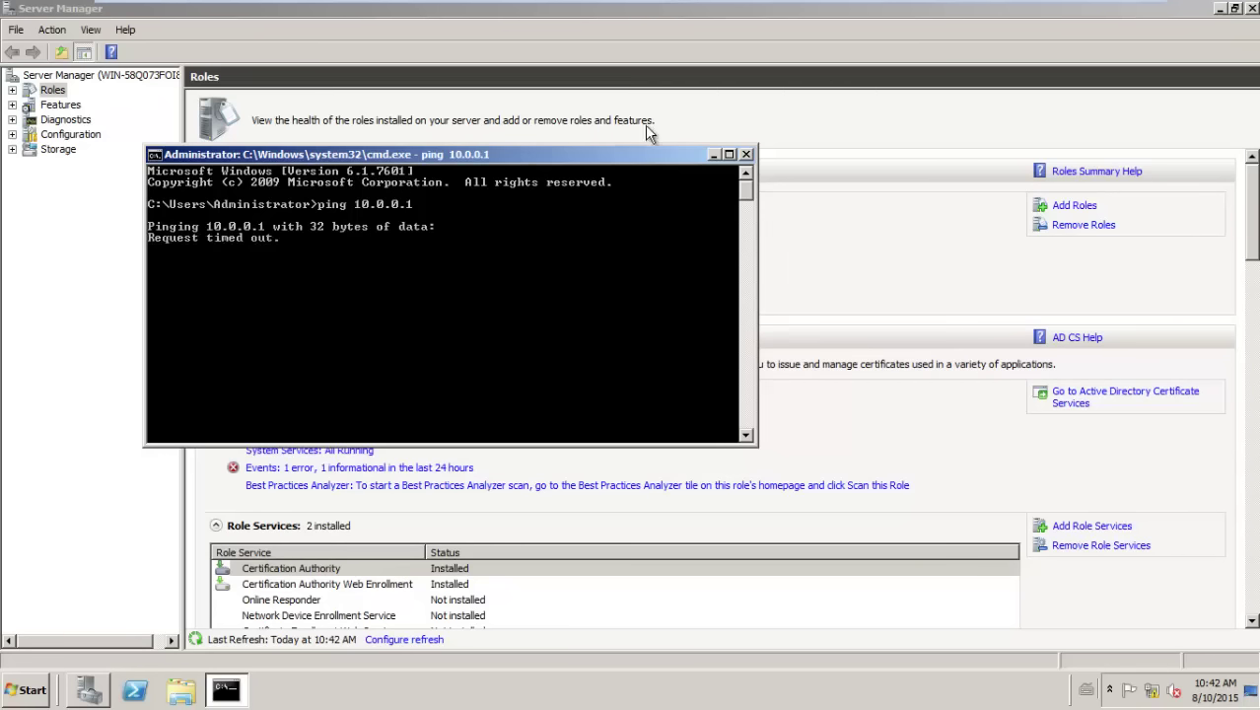
left_click_drag(508, 162, 703, 141)
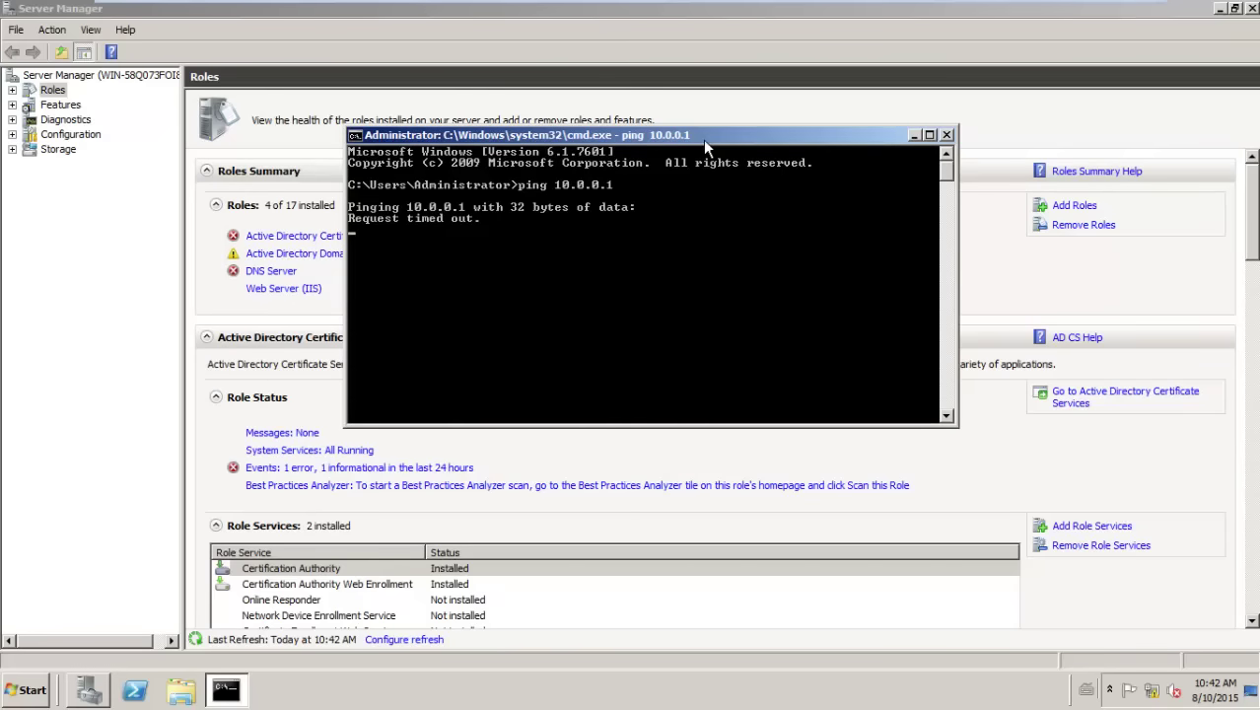
left_click(948, 134)
Step: Open a fresh command prompt, check the virtual machine's IP configuration with ipconfig and close the prompt
key("super+r")
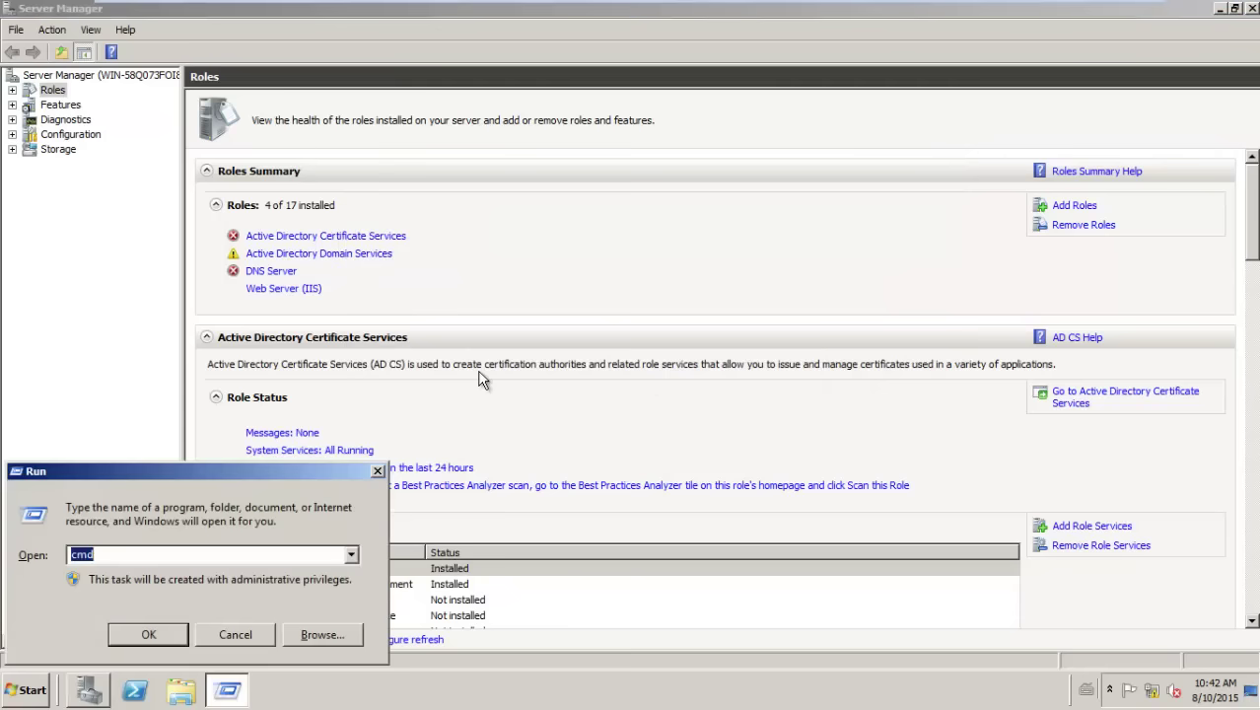
key("Return")
key("Return")
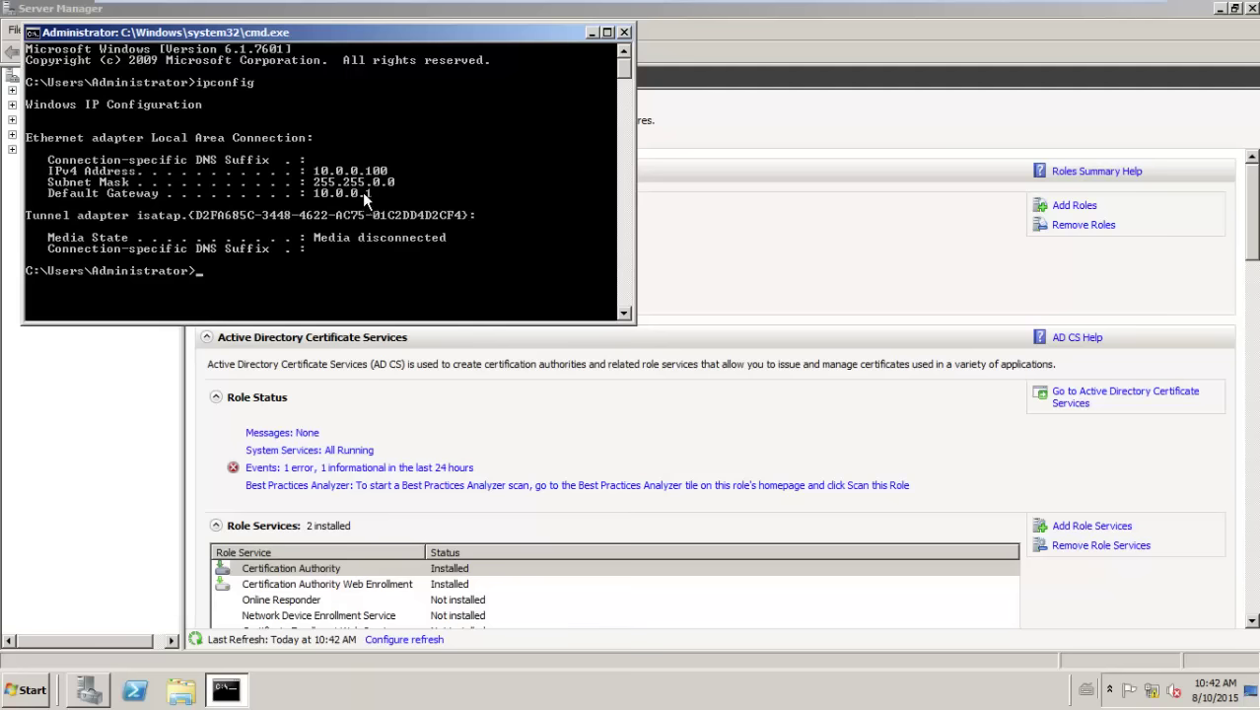
left_click(624, 32)
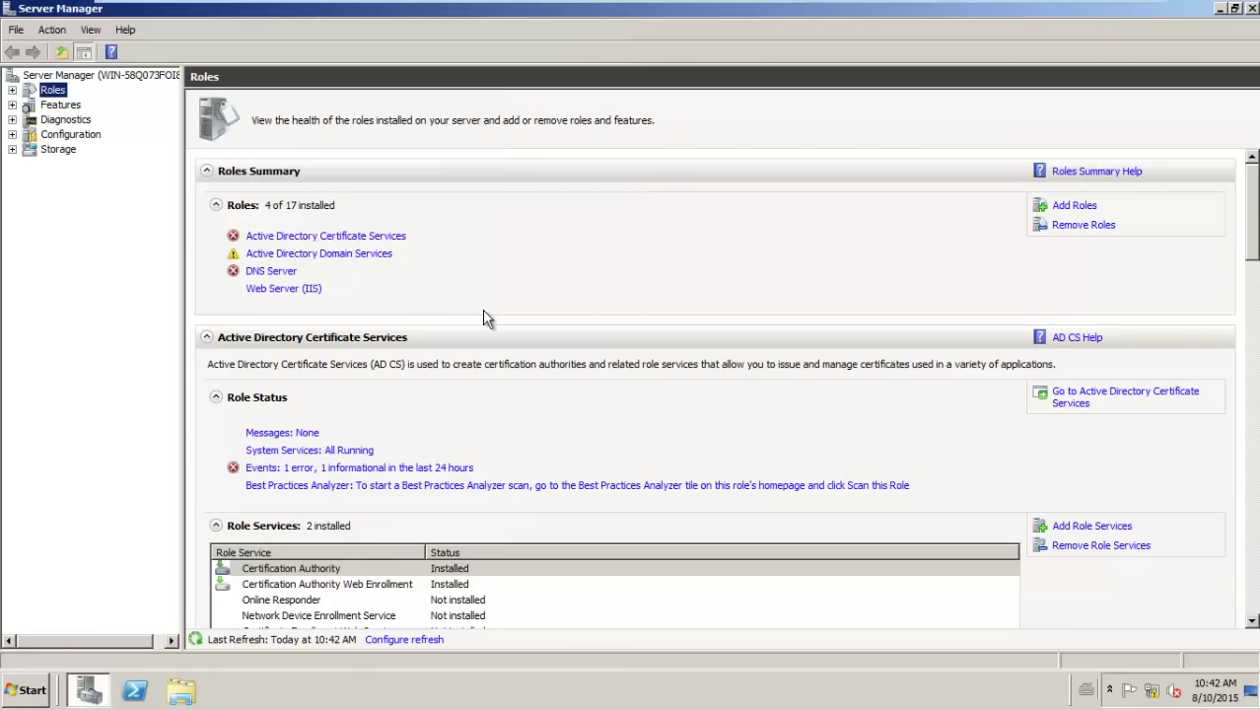
key("super+r")
key("Return")
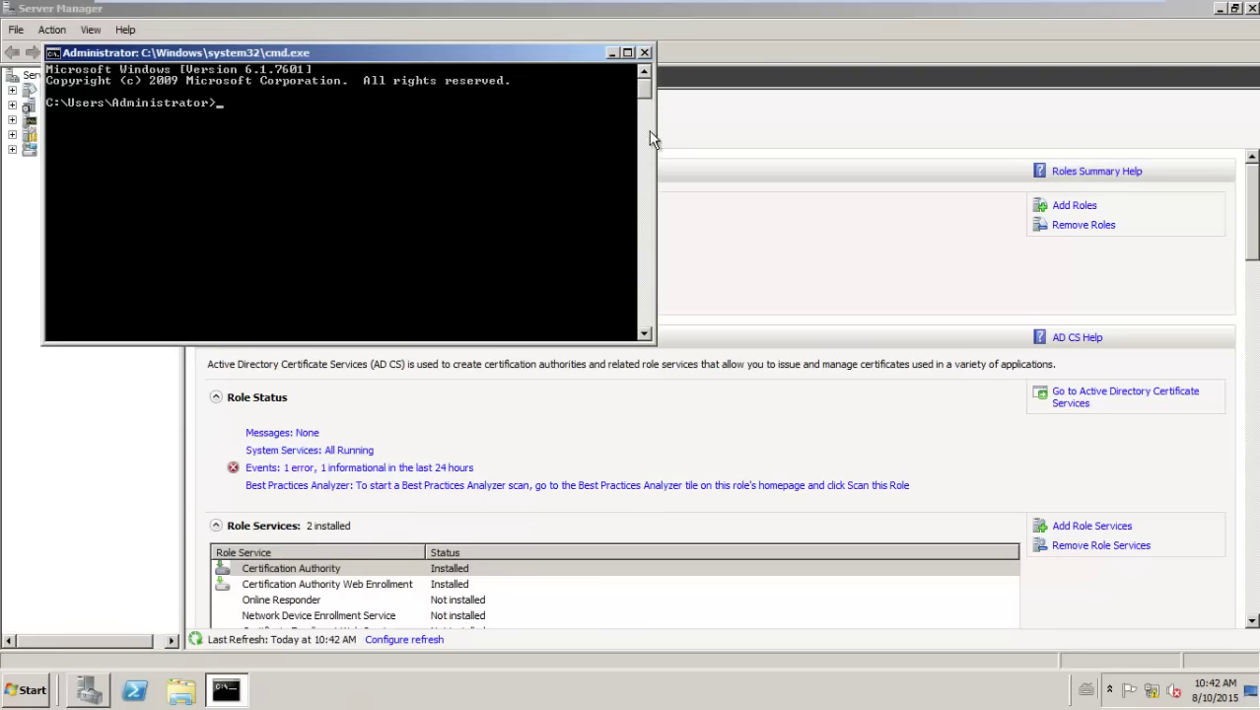
left_click(644, 52)
Step: Reopen Network Connections with ncpa.cpl and set Local Area Connection's IPv4 subnet mask to 255.0.0.0
key("super+r")
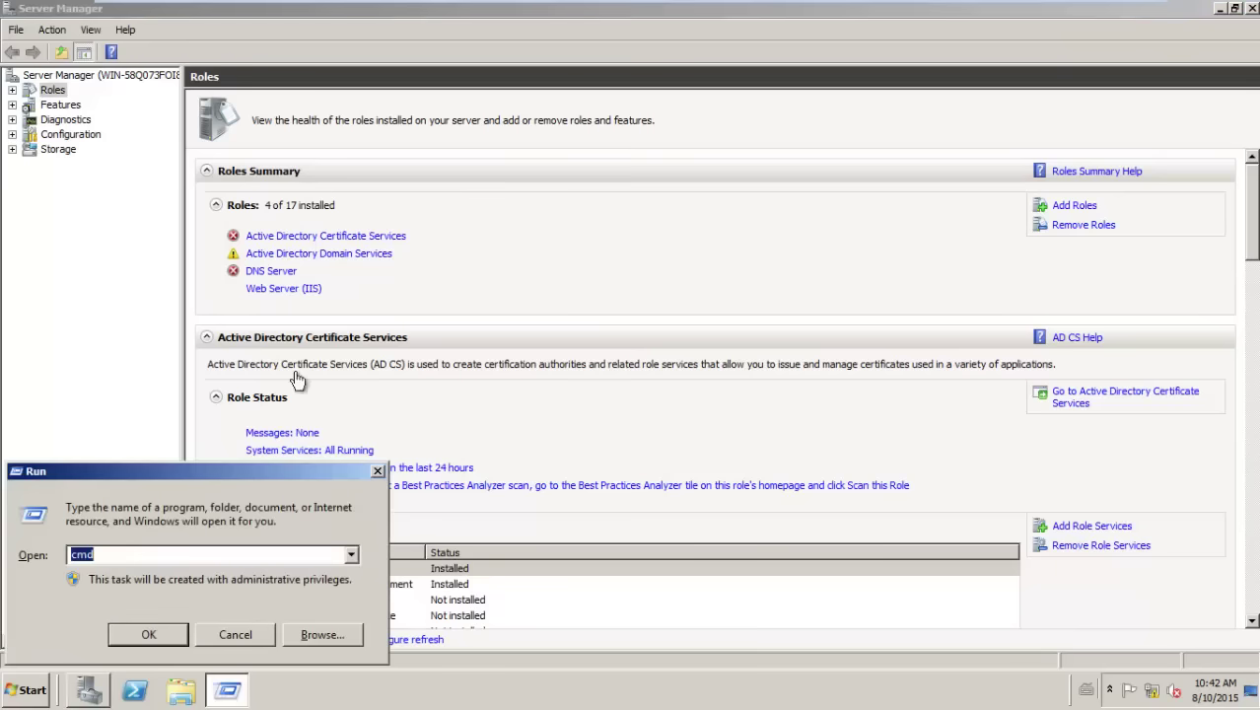
left_click(350, 555)
left_click(99, 584)
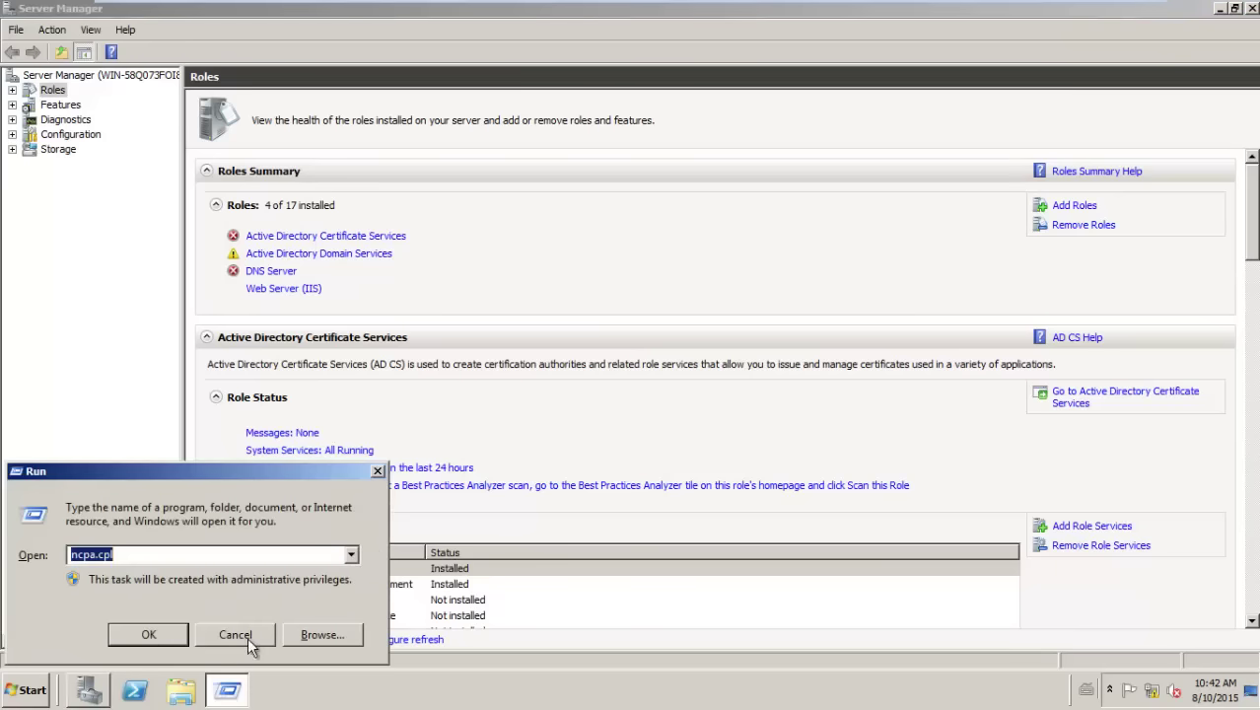
key("Return")
right_click(352, 195)
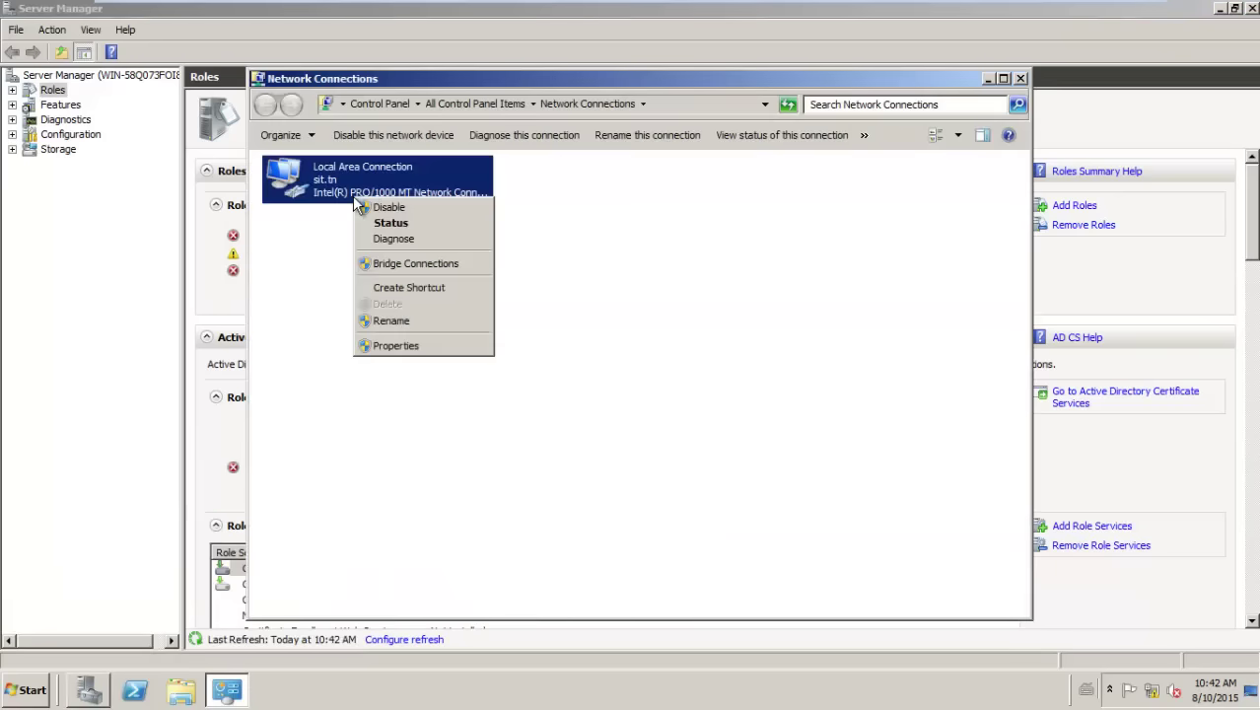
left_click(419, 345)
double_click(438, 370)
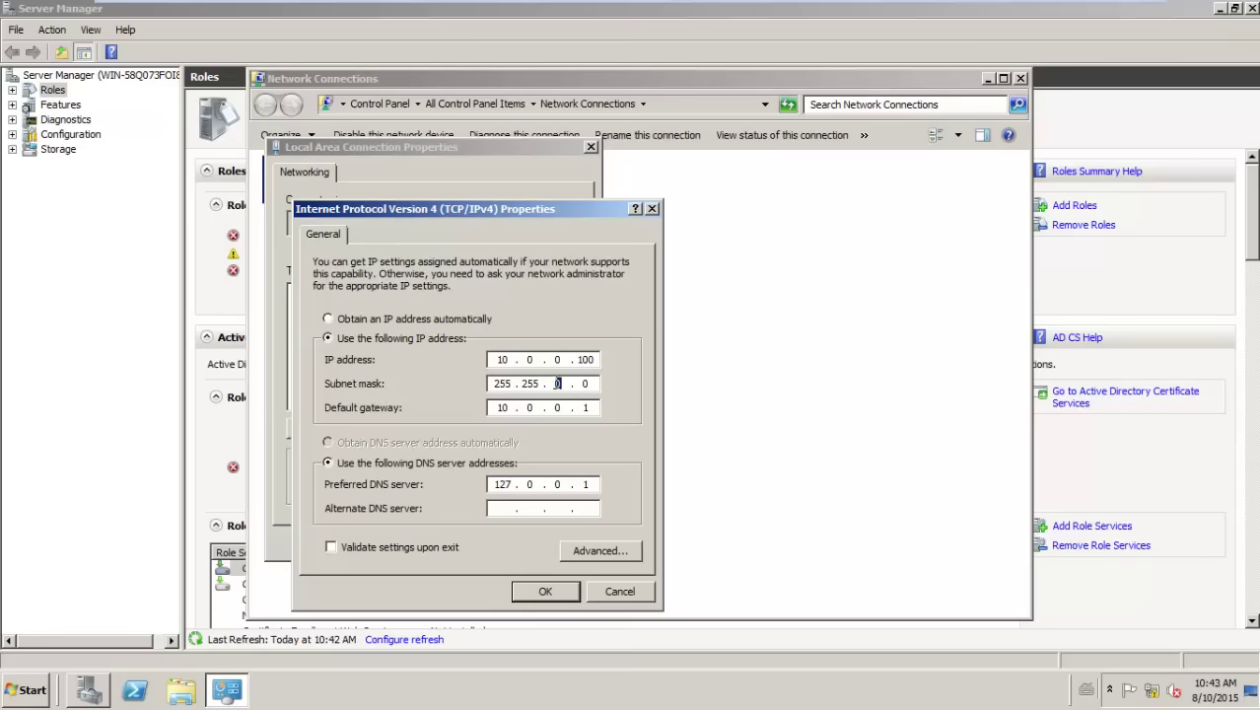
double_click(534, 384)
type("0")
left_click(546, 591)
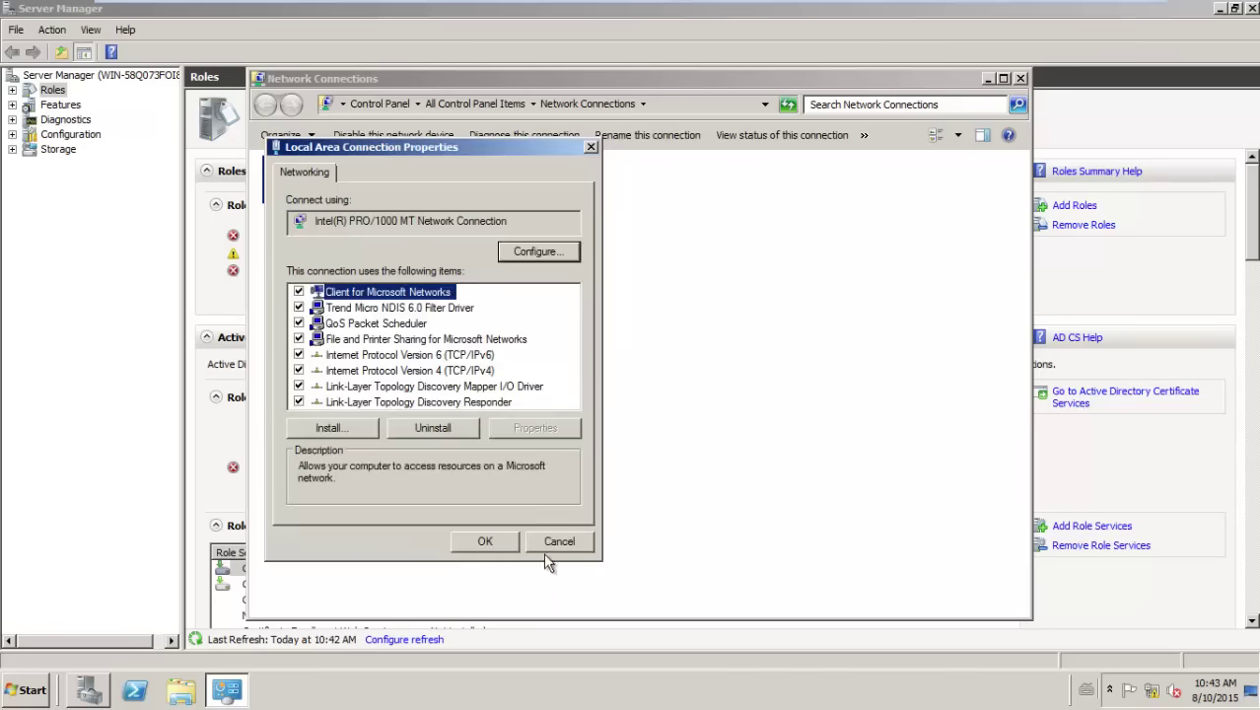
left_click(493, 542)
left_click_drag(816, 318, 690, 390)
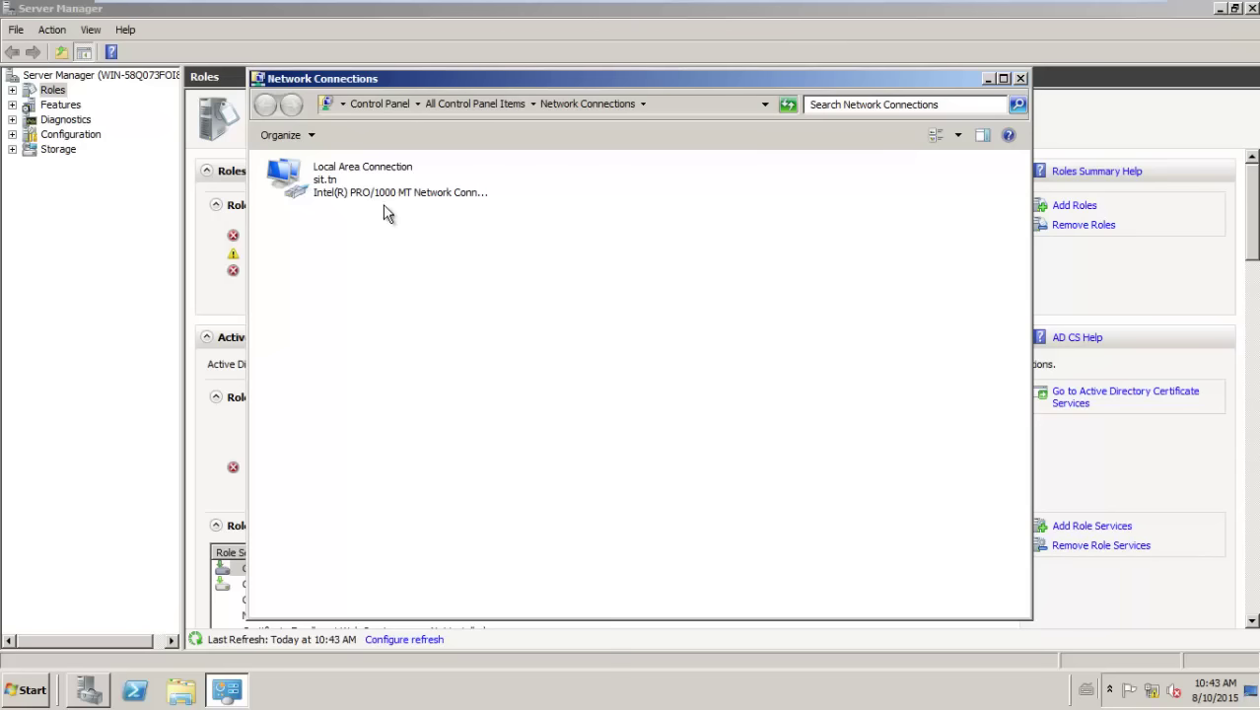
right_click(346, 196)
left_click(399, 340)
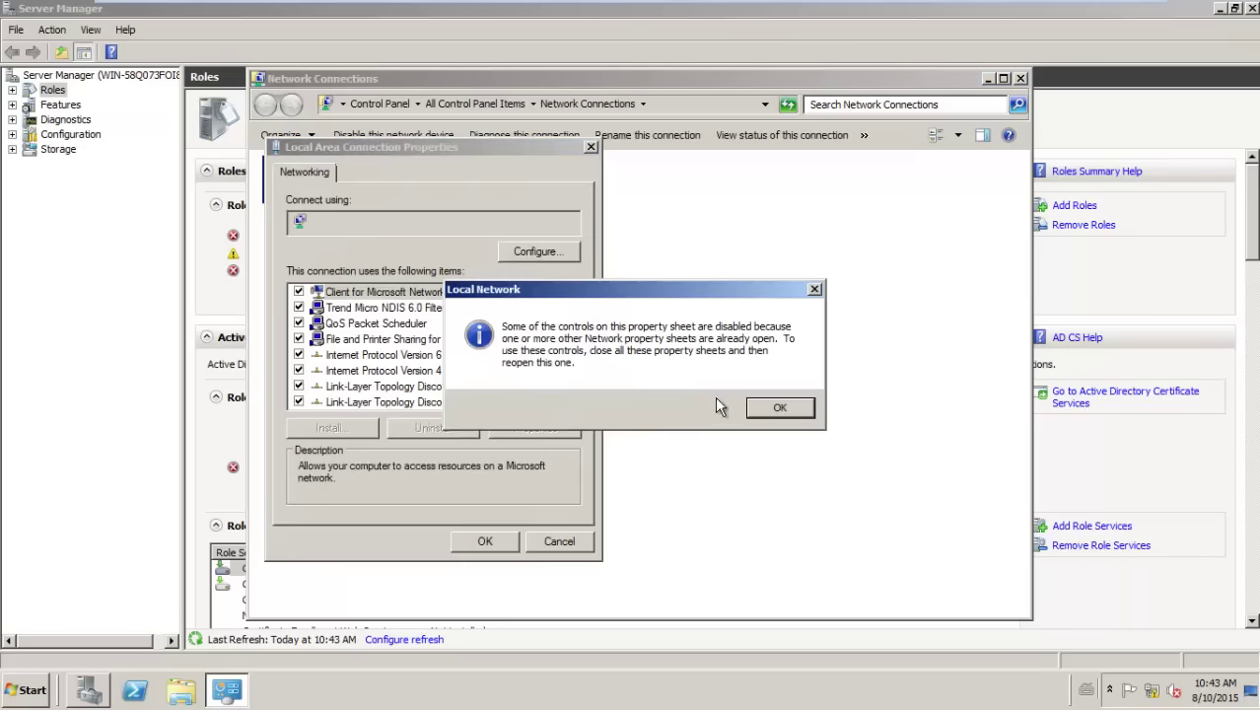
left_click(765, 409)
left_click(470, 372)
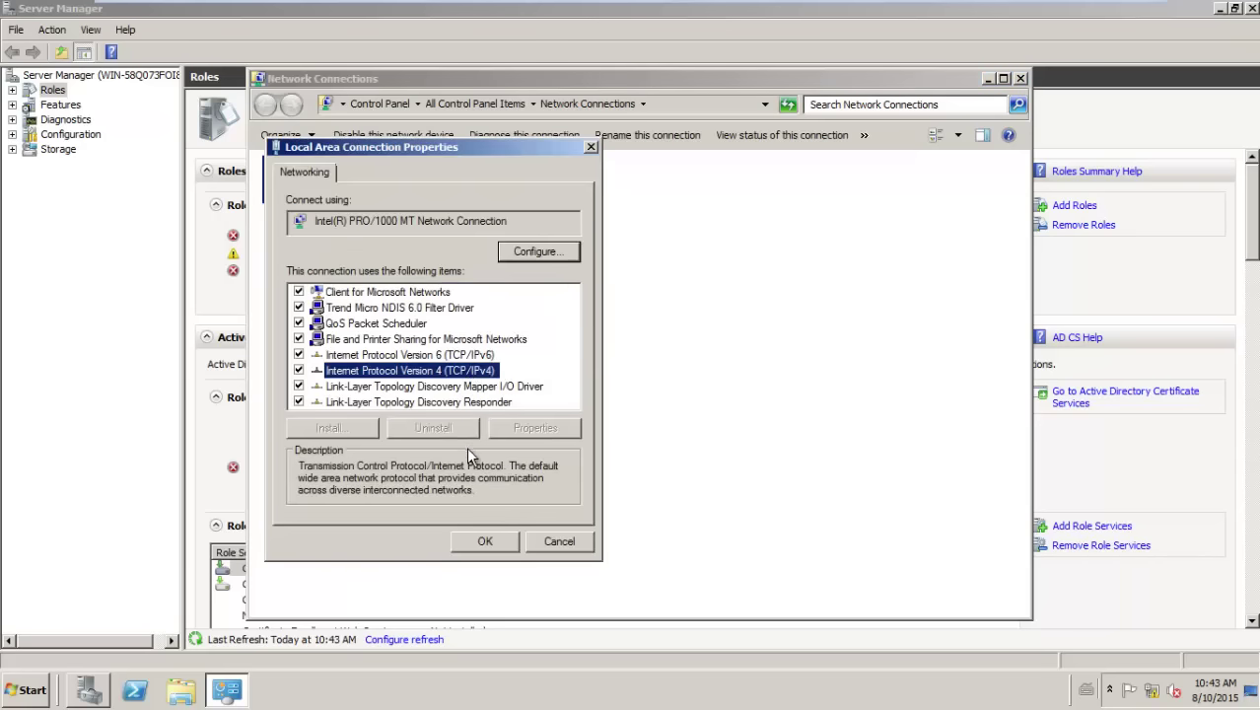
left_click(434, 356)
left_click(429, 371)
left_click(541, 533)
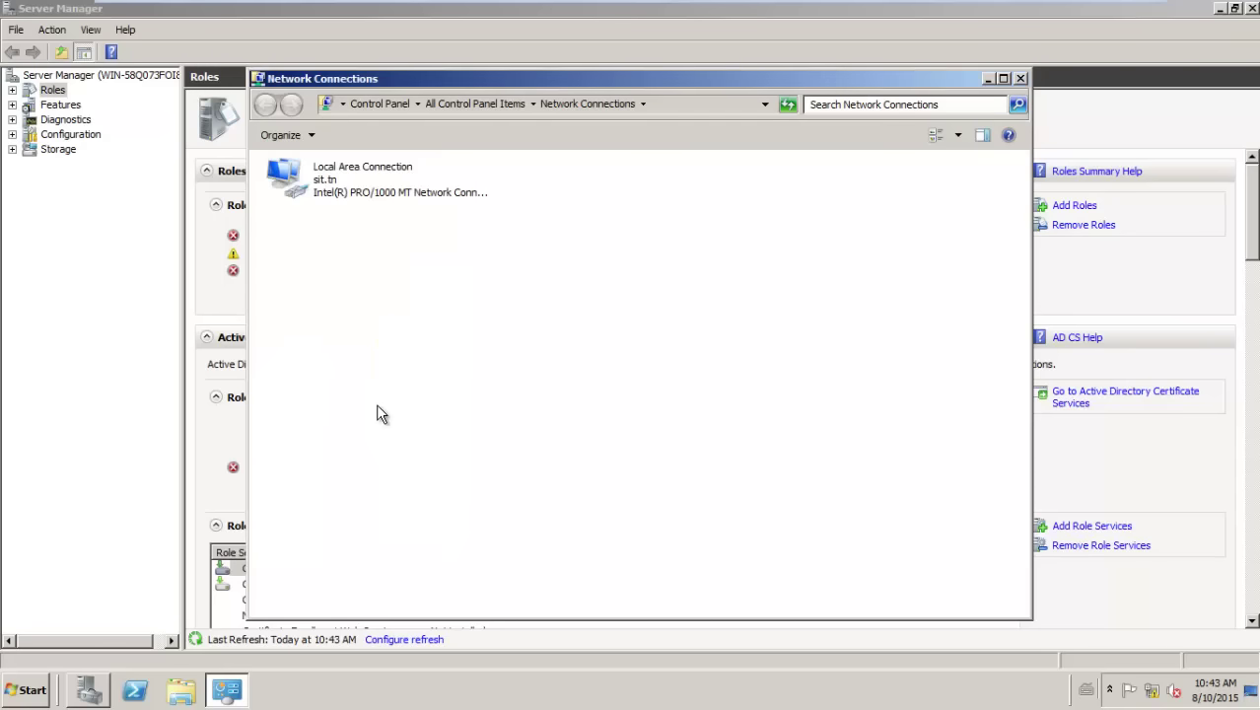
Step: Open Local Area Connection's status and inspect its IPv4 address, subnet mask and gateway details
double_click(404, 189)
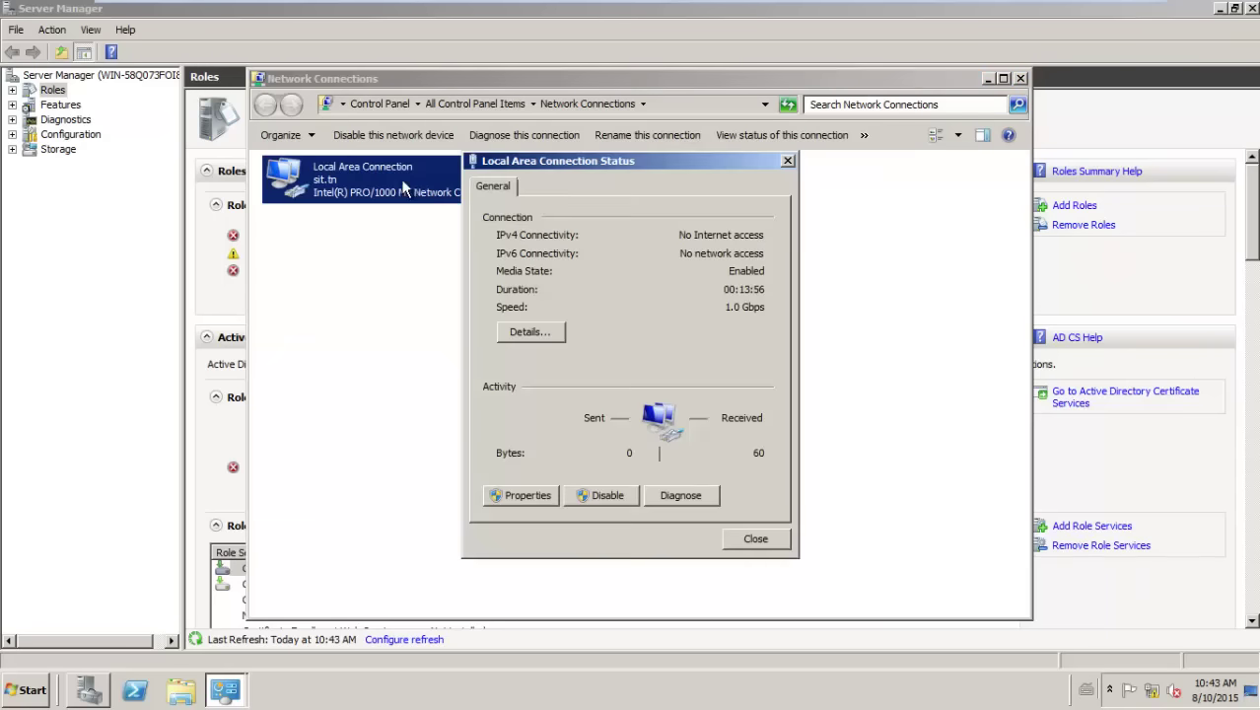
left_click(540, 333)
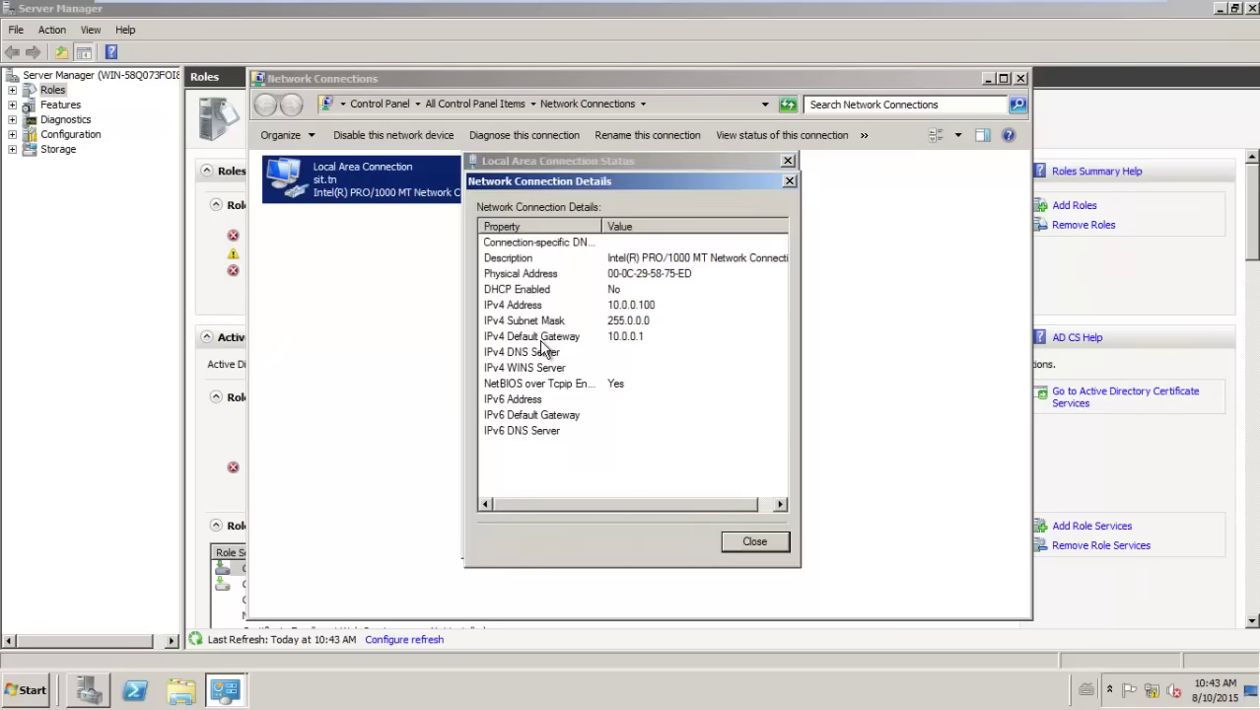
left_click(749, 544)
Step: Ping 10.0.0.1 from a new command prompt in the virtual machine and close the prompt
key("super+r")
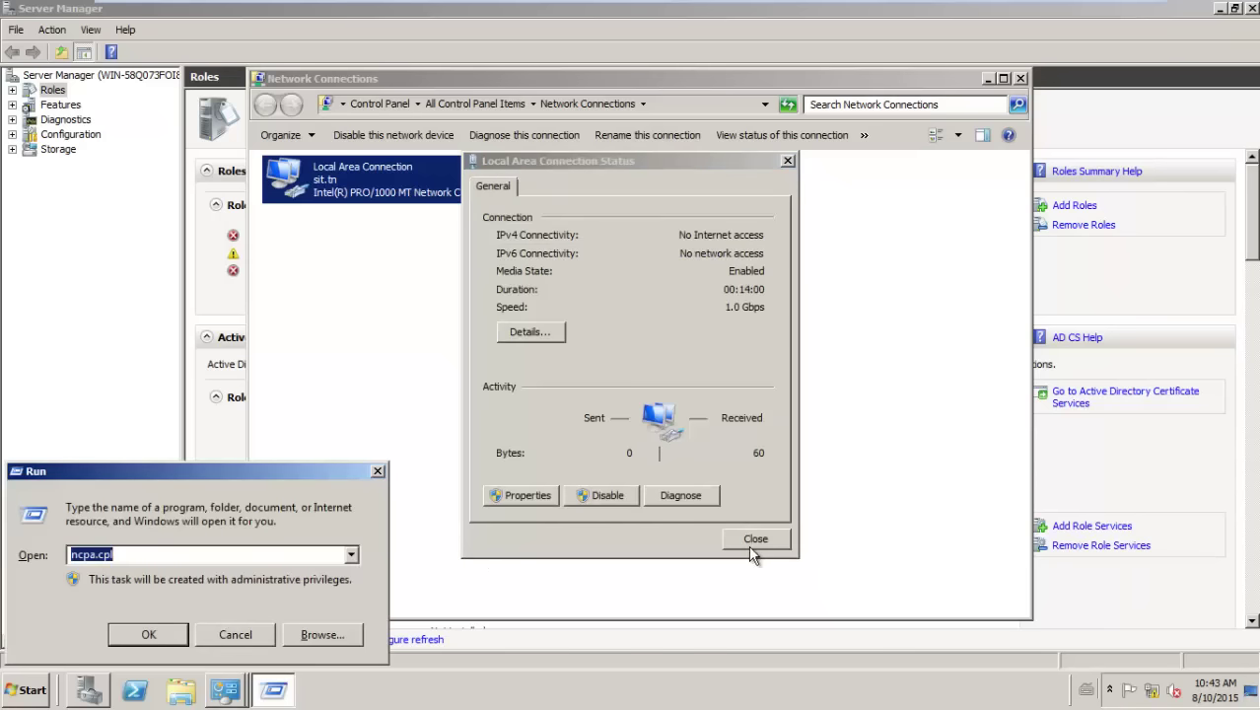
type("cmd")
key("Return")
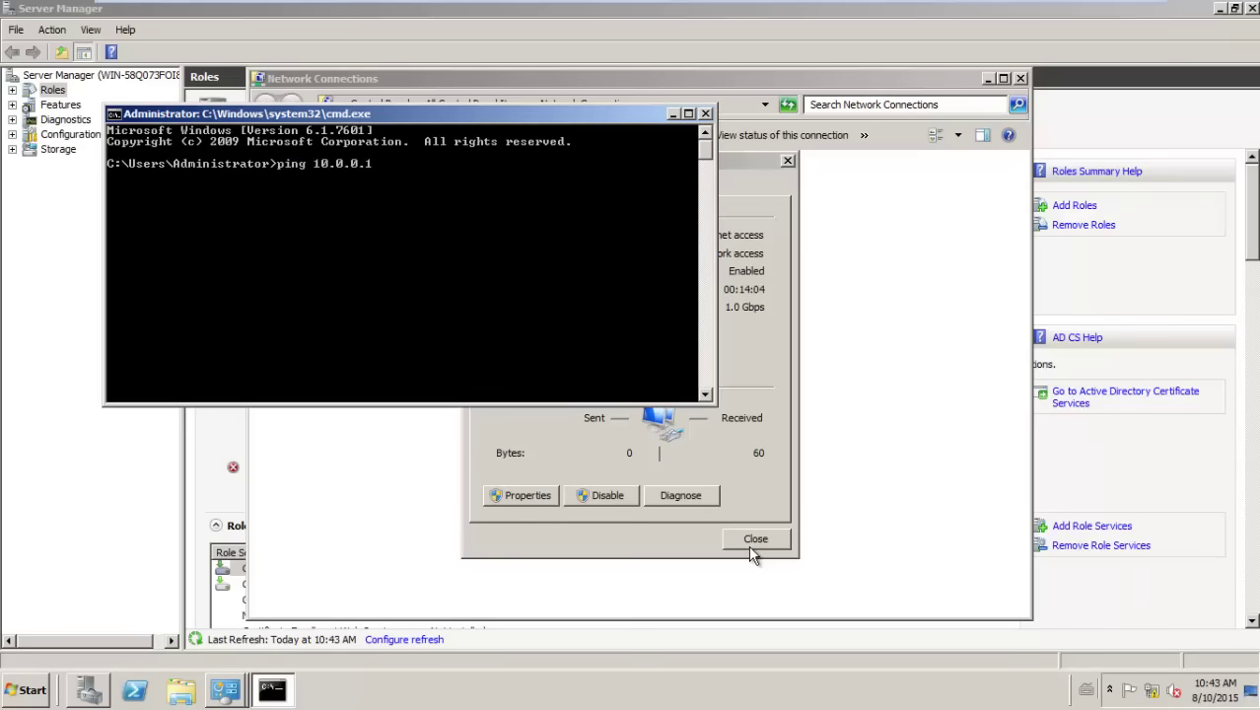
type("ping 10.0.0.1")
key("Return")
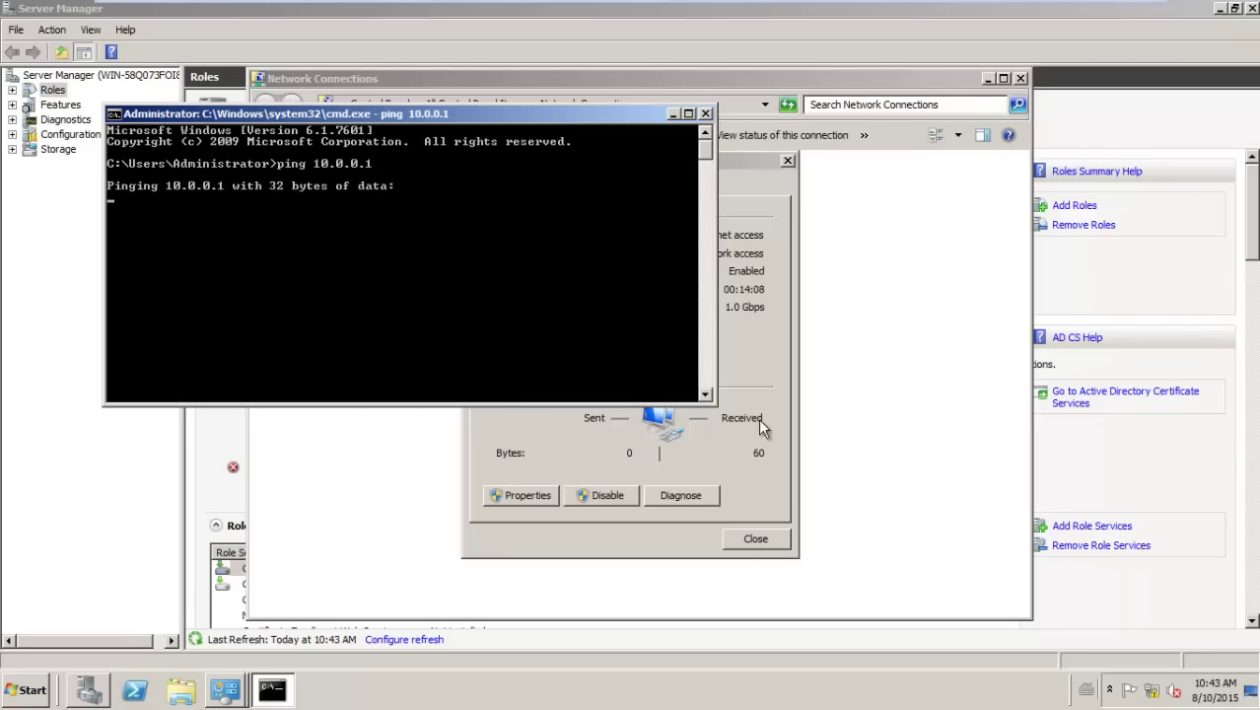
left_click(706, 115)
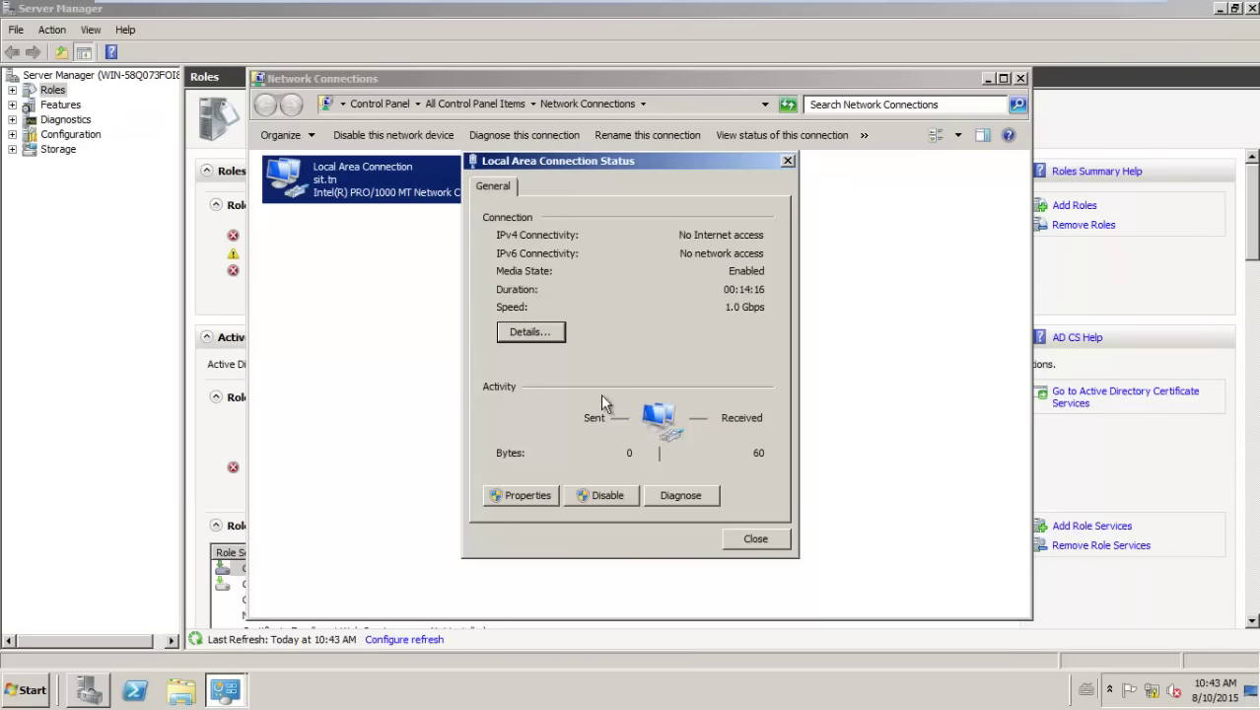
Step: Set Local Area Connection's preferred IPv4 DNS server to 8.8.8.8, apply it and close the status dialog
left_click(528, 495)
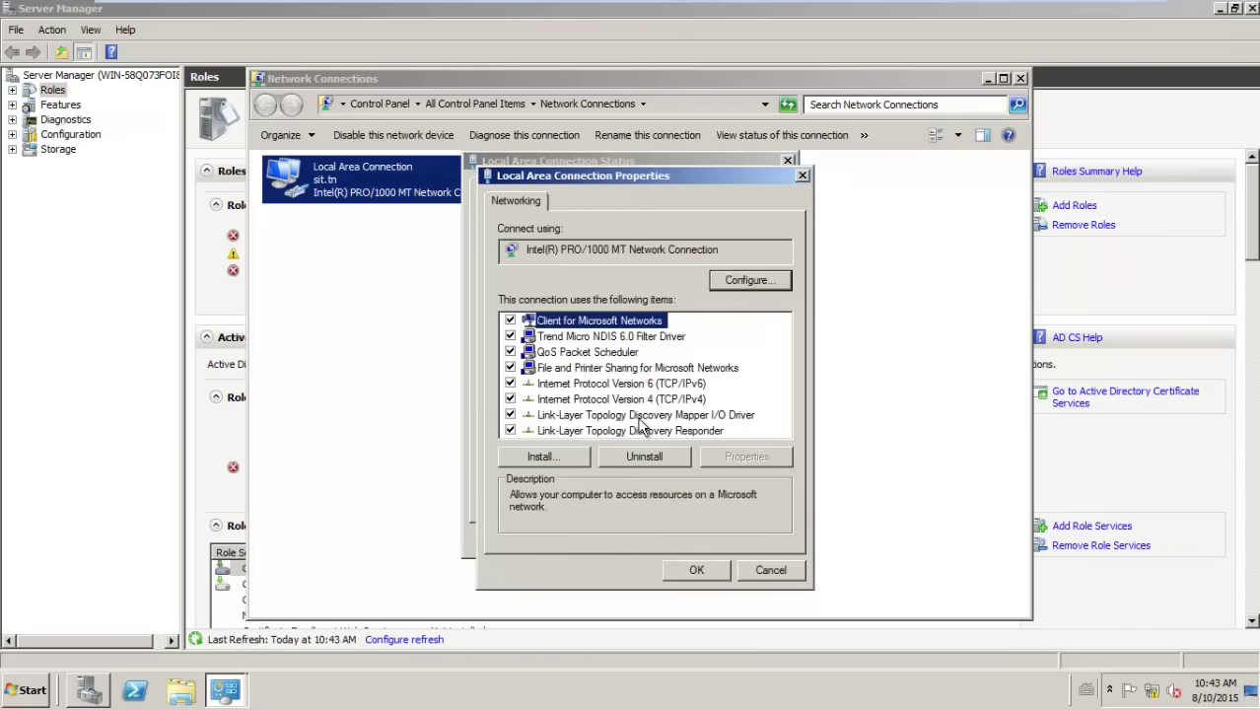
double_click(656, 400)
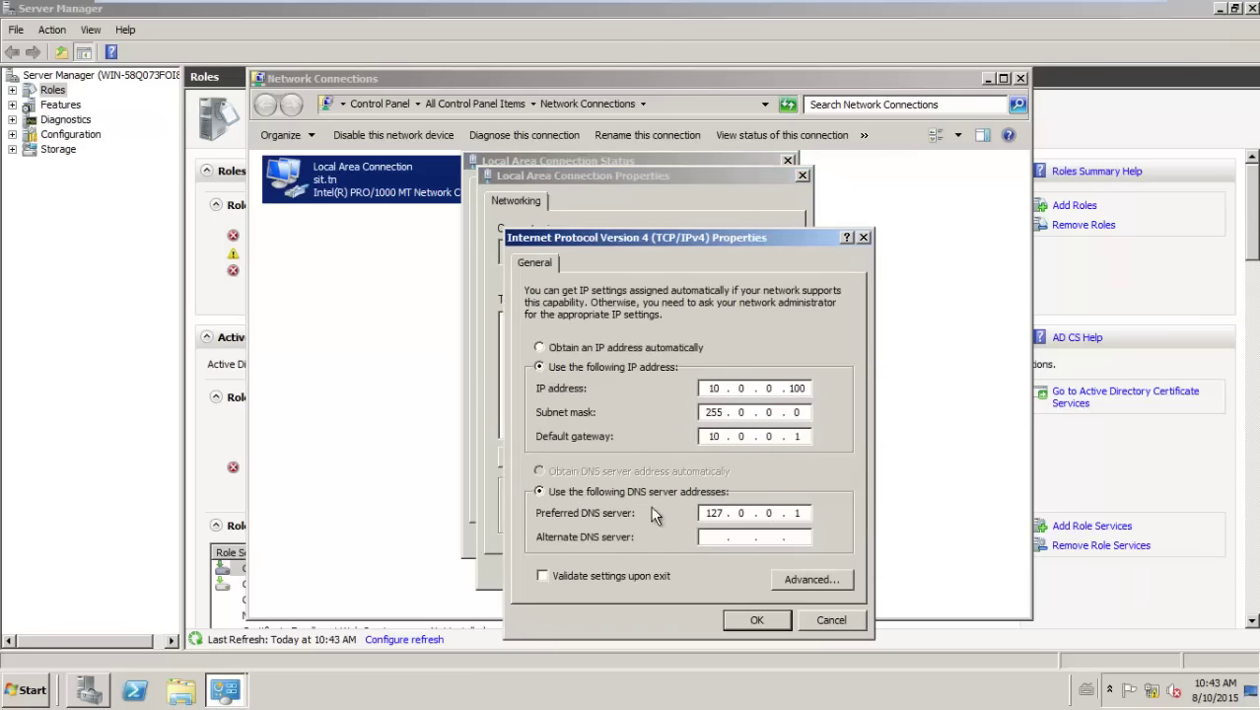
left_click(810, 512)
type("8.8.8")
type("8")
left_click(757, 620)
left_click(697, 570)
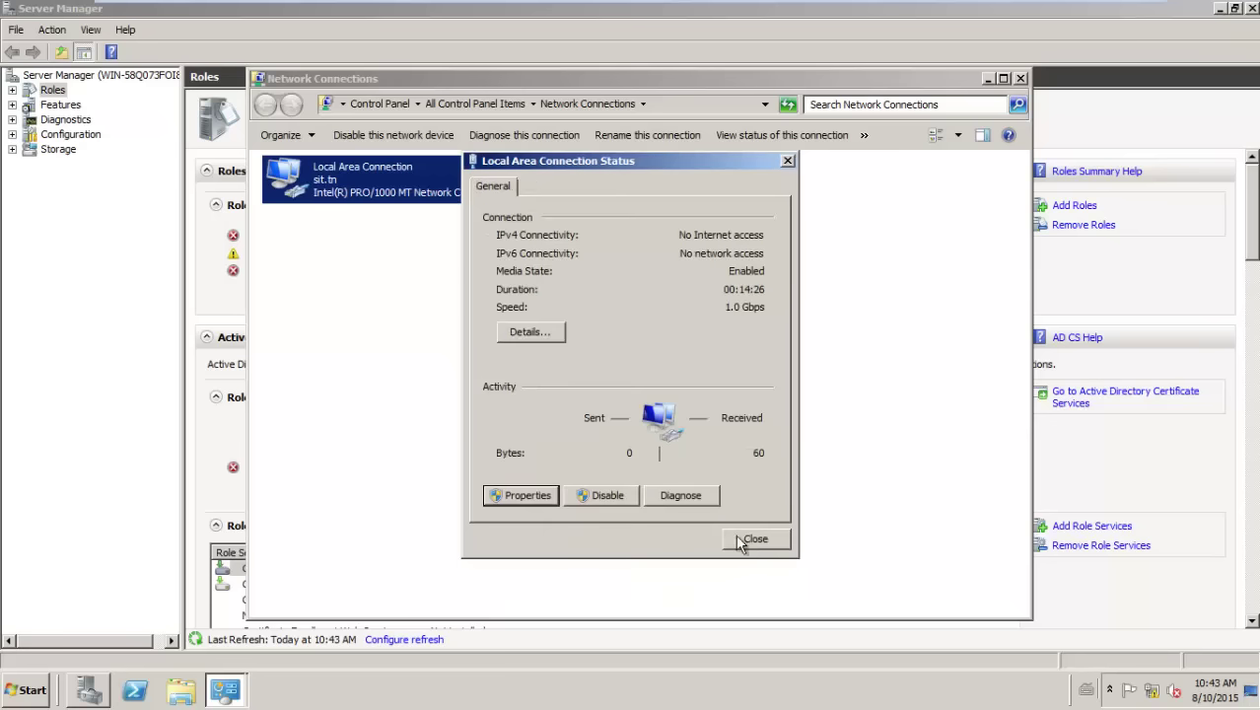
left_click(746, 541)
left_click(431, 350)
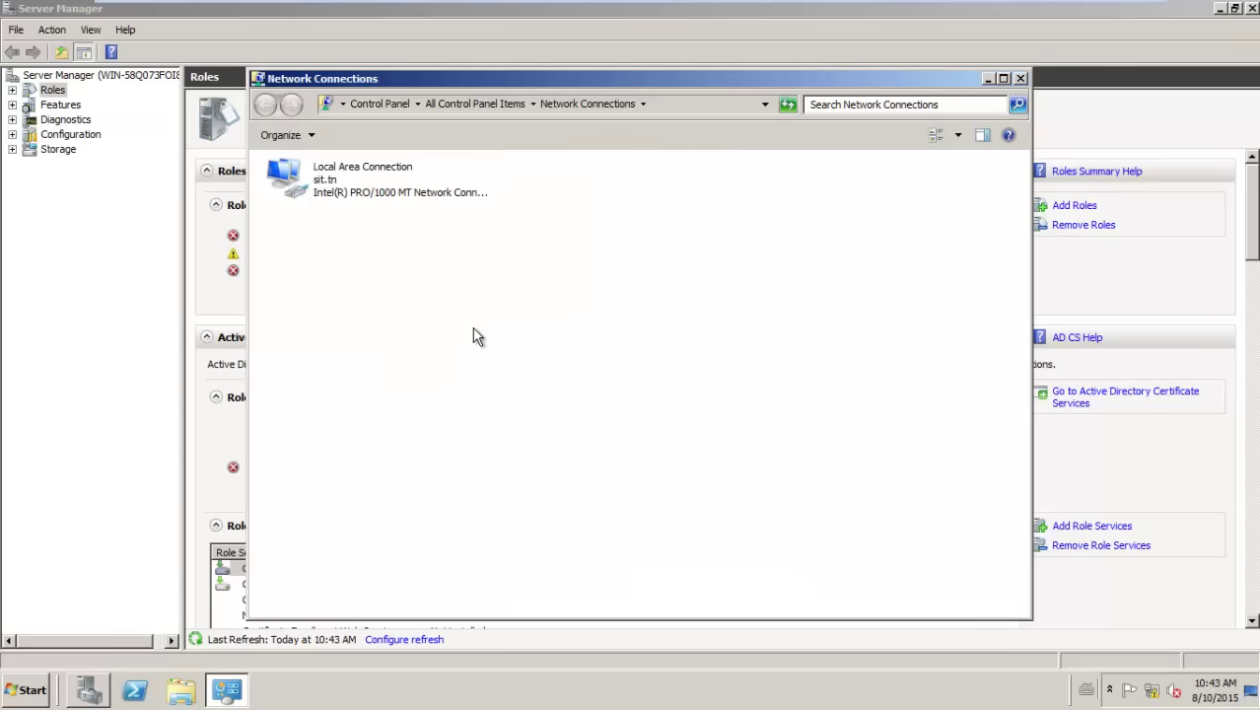
Step: Retest the connection to 10.0.0.1 with a ping from a new command prompt and close the prompt
key("super+r")
key("Return")
type("ping ")
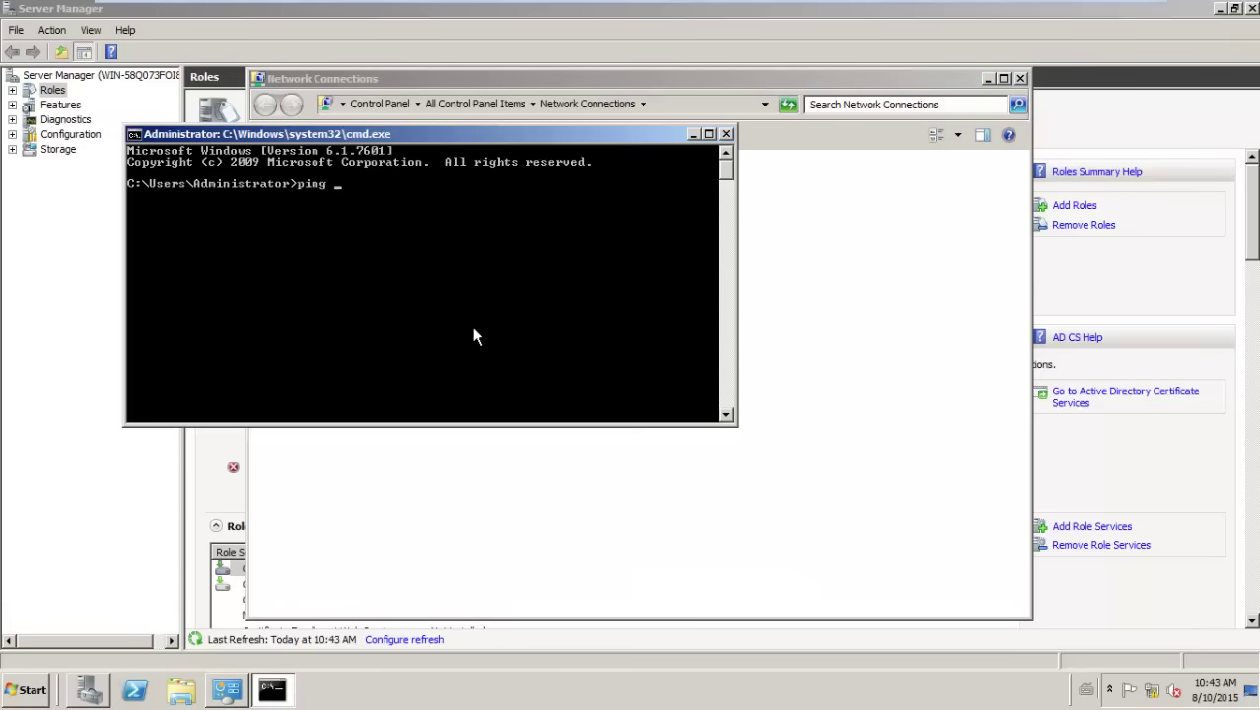
type("10.0.0.1")
key("Return")
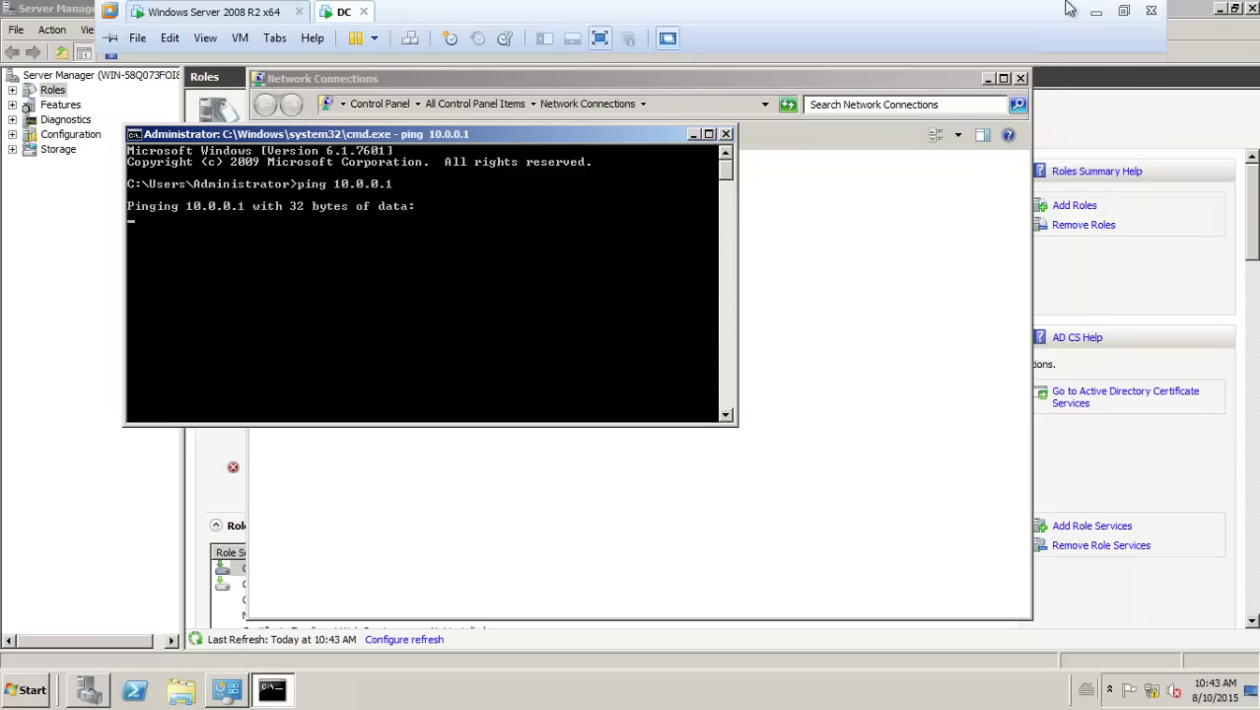
left_click(726, 133)
Step: Set Local Area Connection's IPv4 address to 192.168.1.6, subnet mask to 255.255.255.0 and default gateway to 192.168.1.100
right_click(334, 196)
left_click(405, 346)
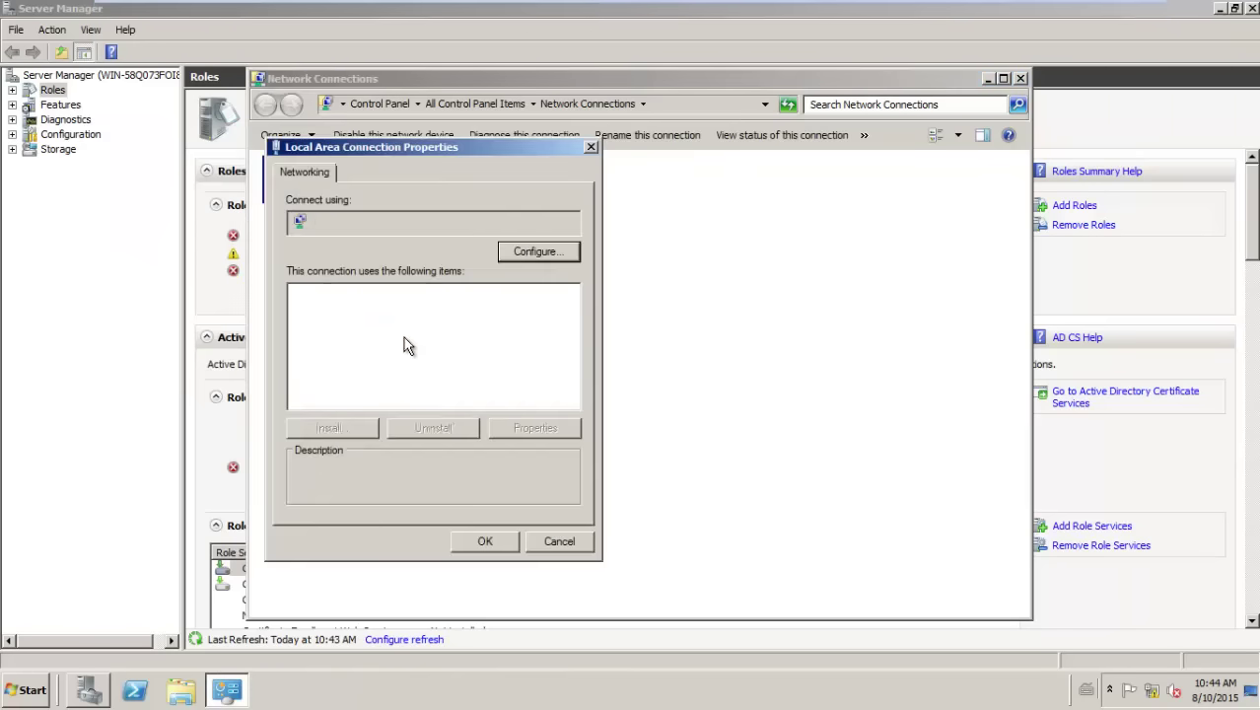
double_click(430, 380)
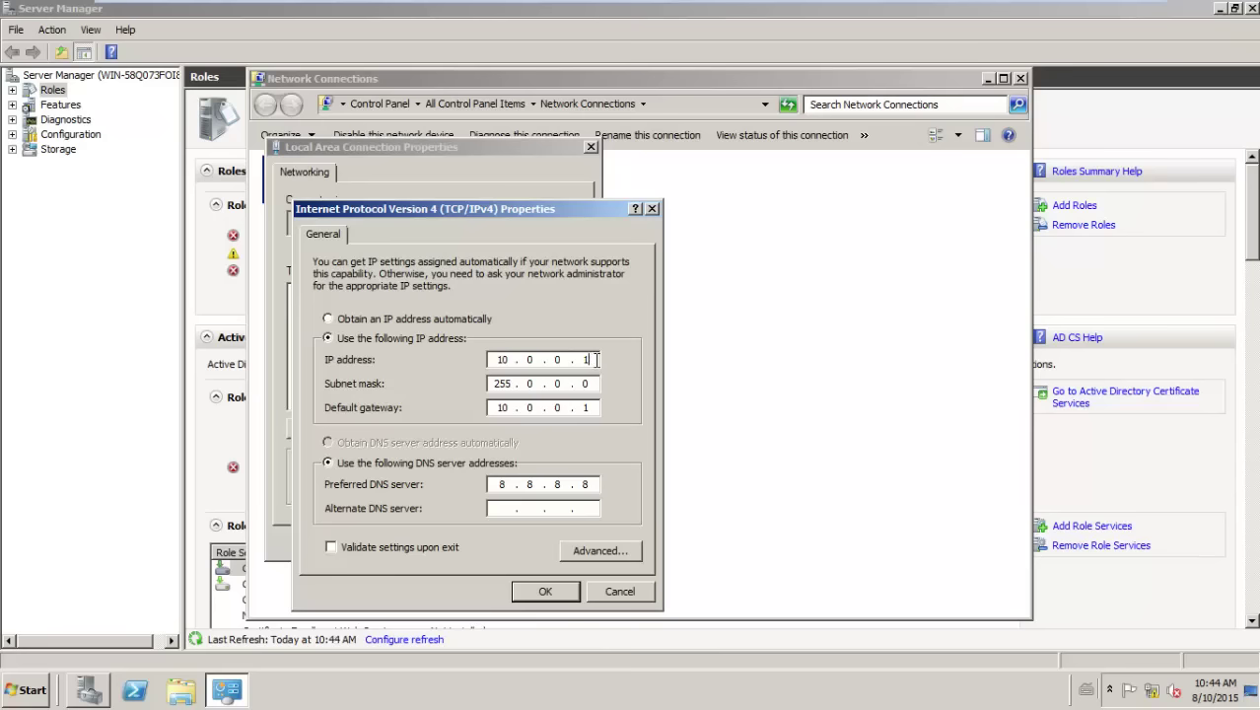
key("BackSpace")
key("BackSpace")
key("BackSpace")
key("BackSpace")
key("BackSpace")
key("Tab")
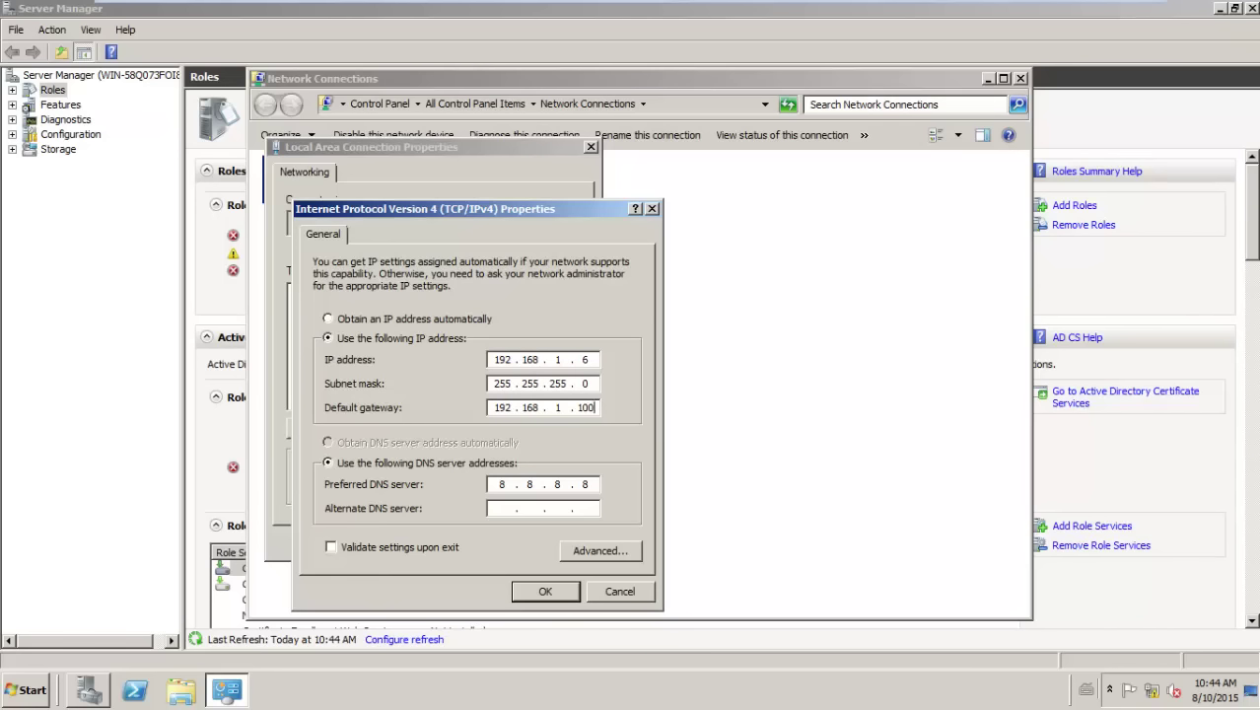
left_click(536, 592)
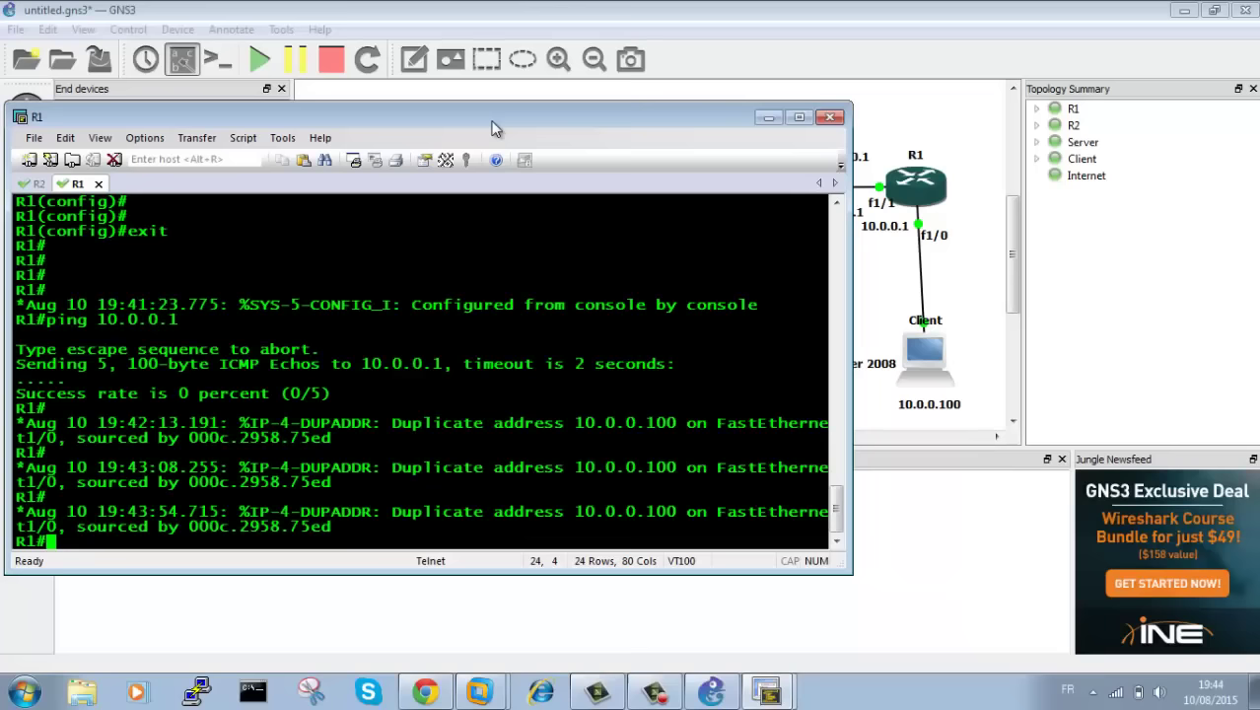
Step: Enter interface configuration for FastEthernet 1/0 on R1 and enable the interface with no shutdown
type("in")
key("BackSpace")
key("BackSpace")
type("conf t")
key("Return")
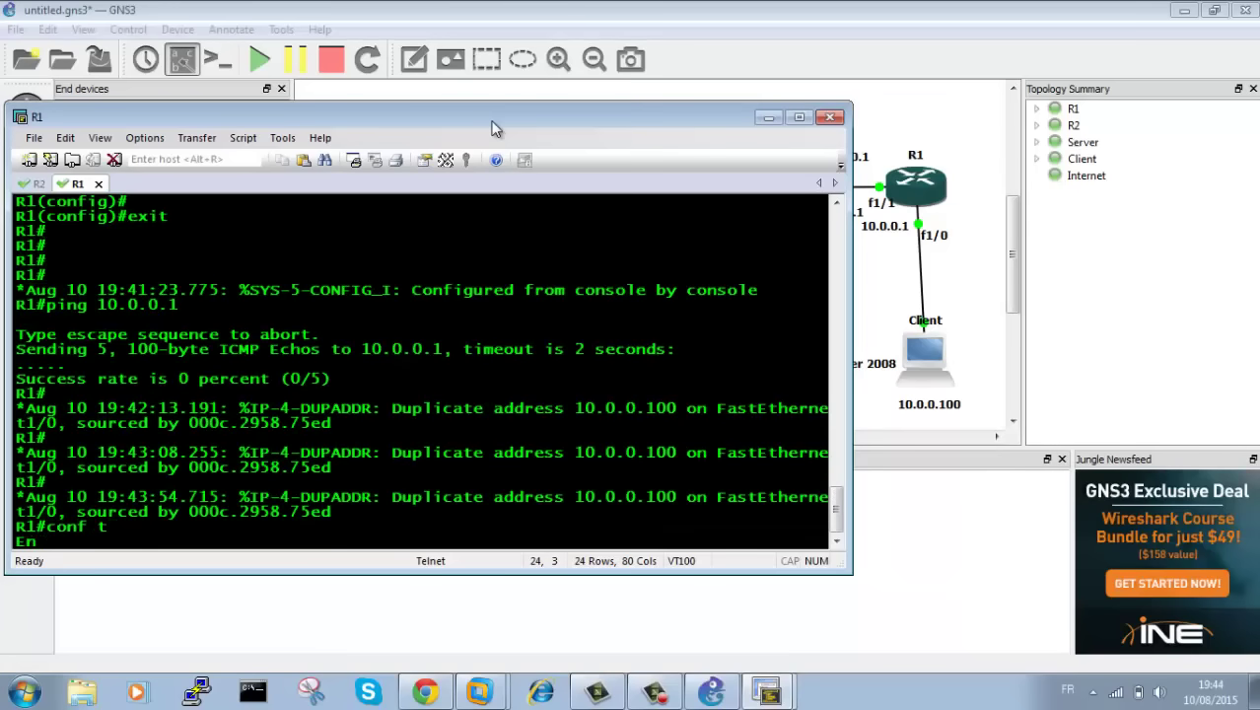
key("Return")
type("inter")
key("Tab")
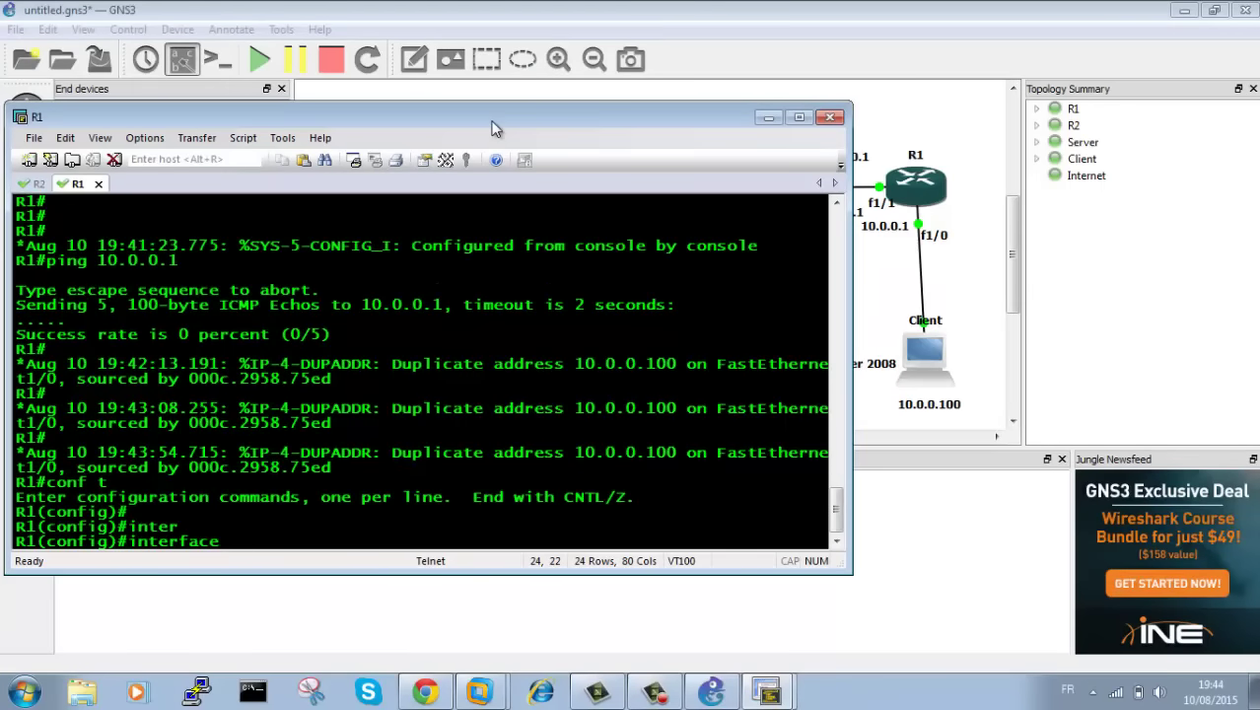
type("fa")
key("Tab")
type("1/0")
key("Return")
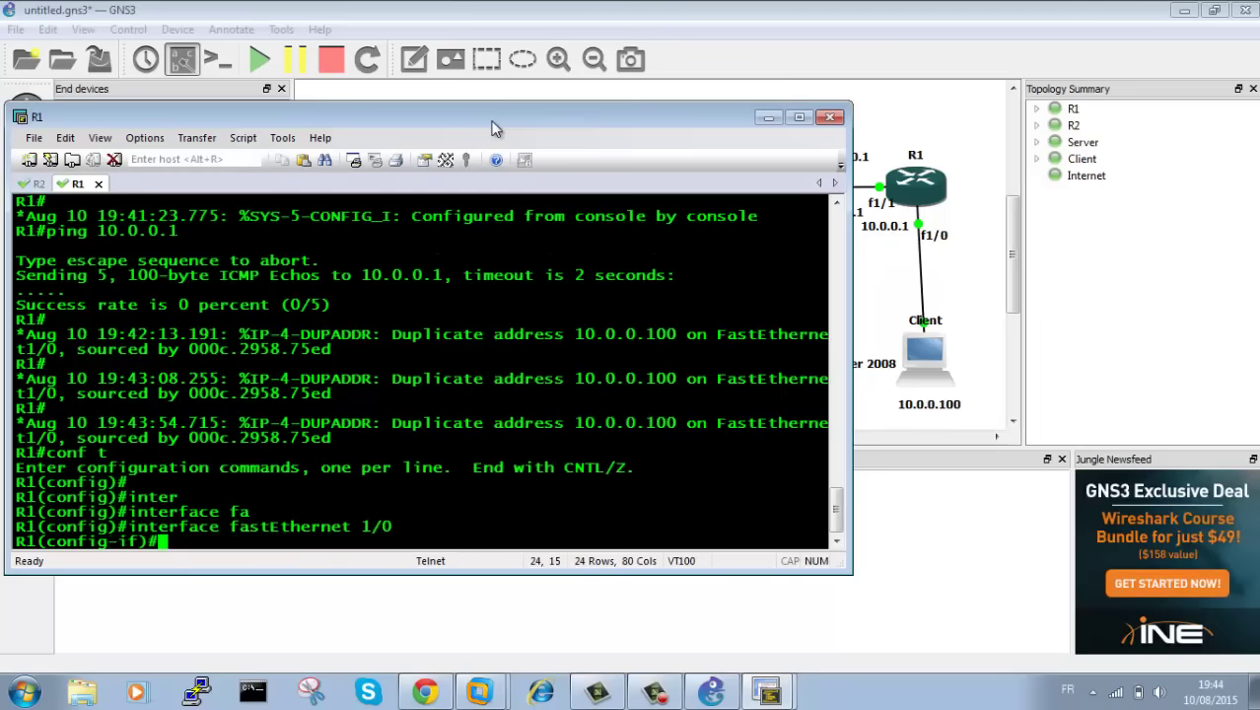
type("no shu")
key("Tab")
key("Return")
Step: Assign IP address 192.168.1.100 with mask 255.255.255.0 to R1's FastEthernet 1/0 interface
type("ig-if)#i")
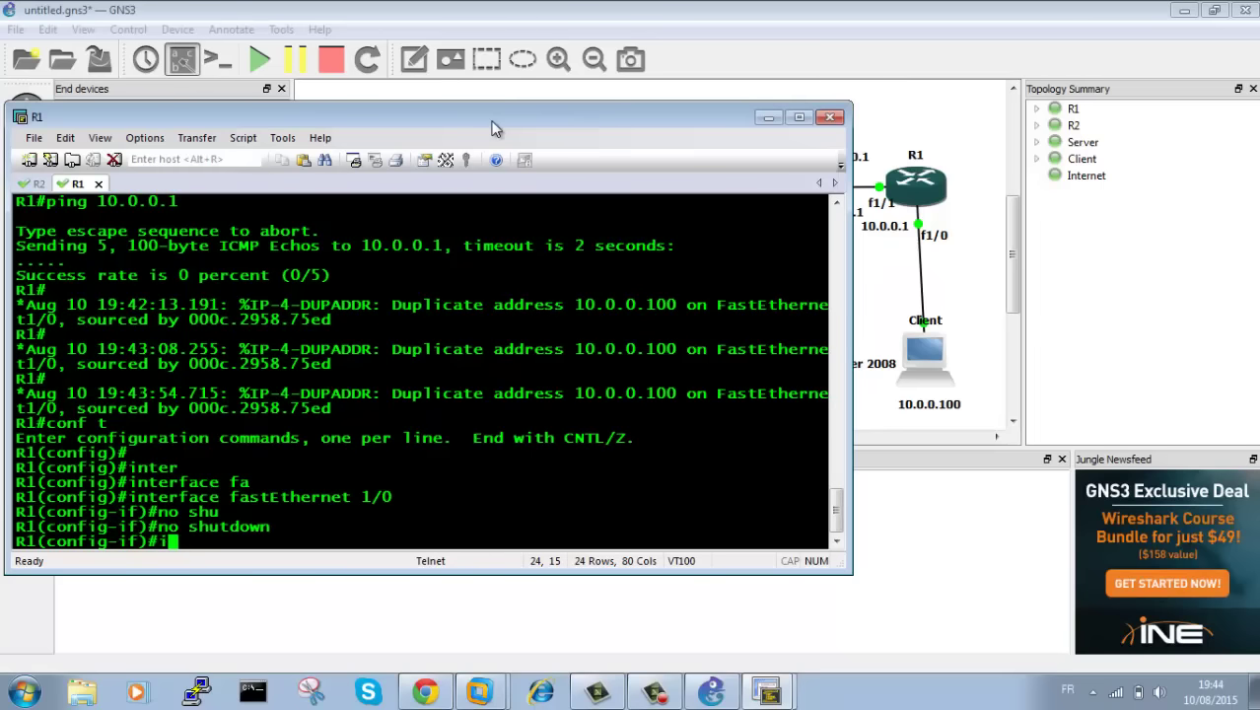
type("p add")
key("Tab")
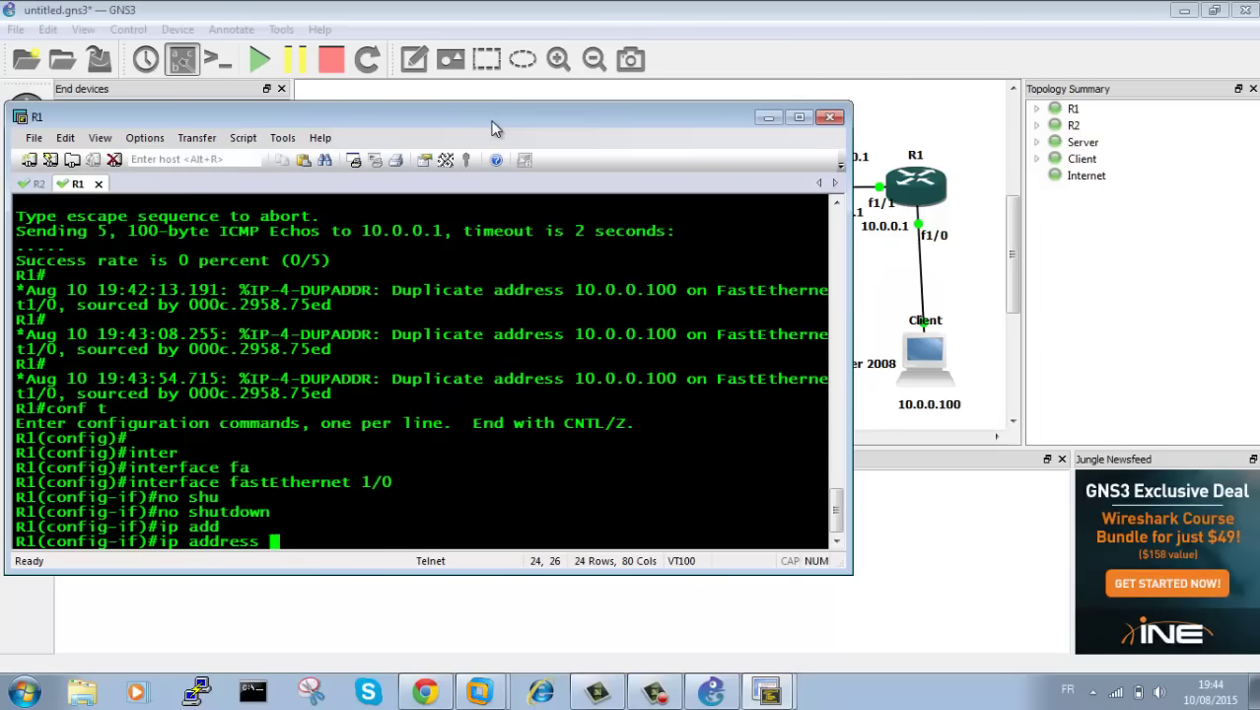
type("192.168.")
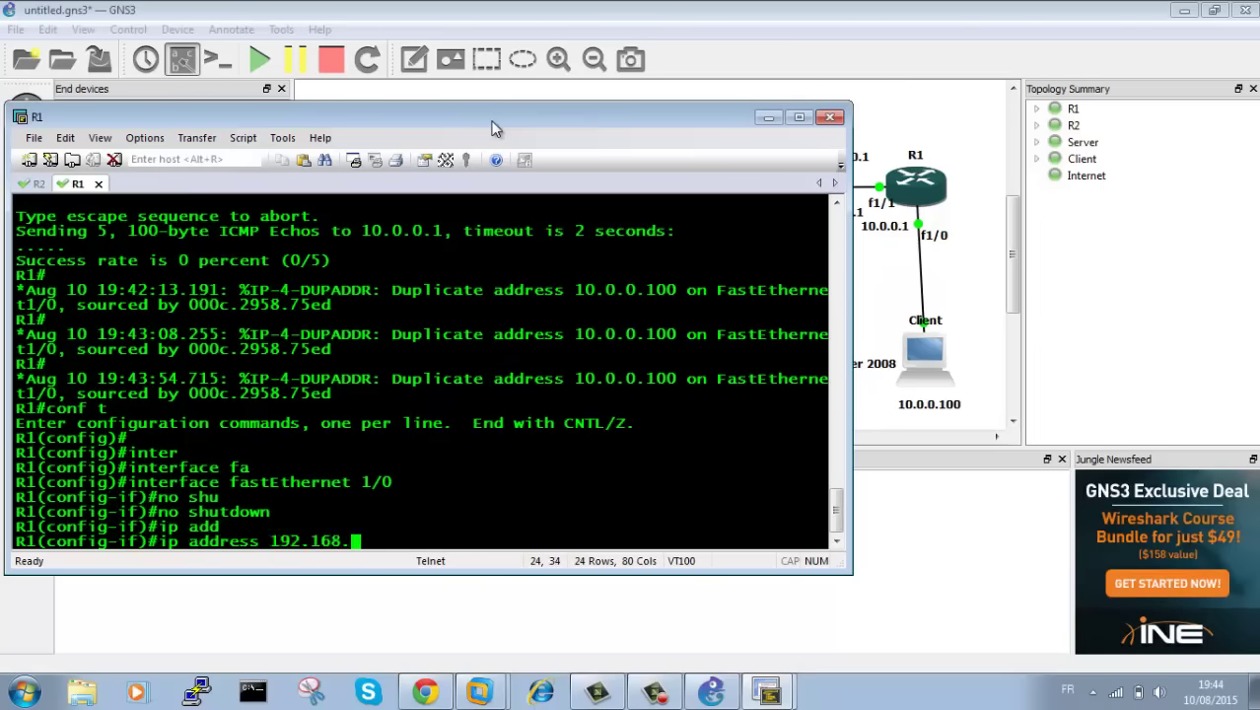
type("1.100 255.255")
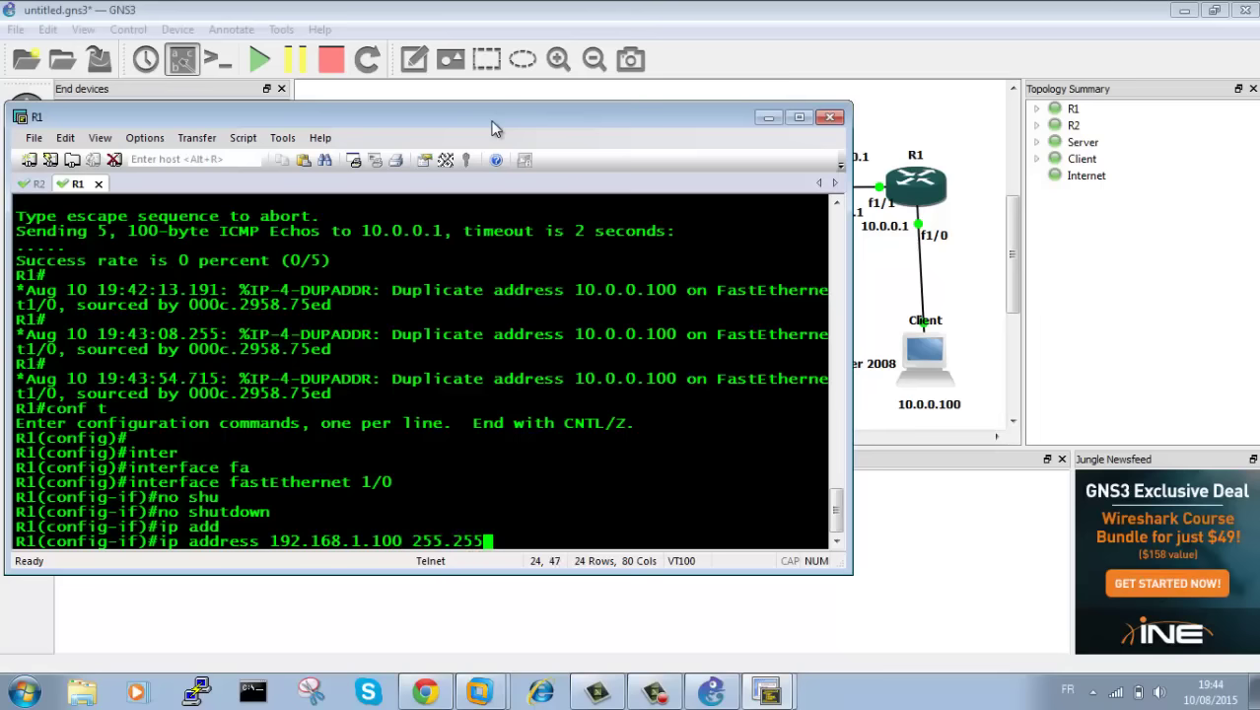
type(".255.0")
key("Return")
key("Return")
key("Return")
Step: Issue no shutdown again on R1's FastEthernet 1/0 and exit back to privileged mode
type("n")
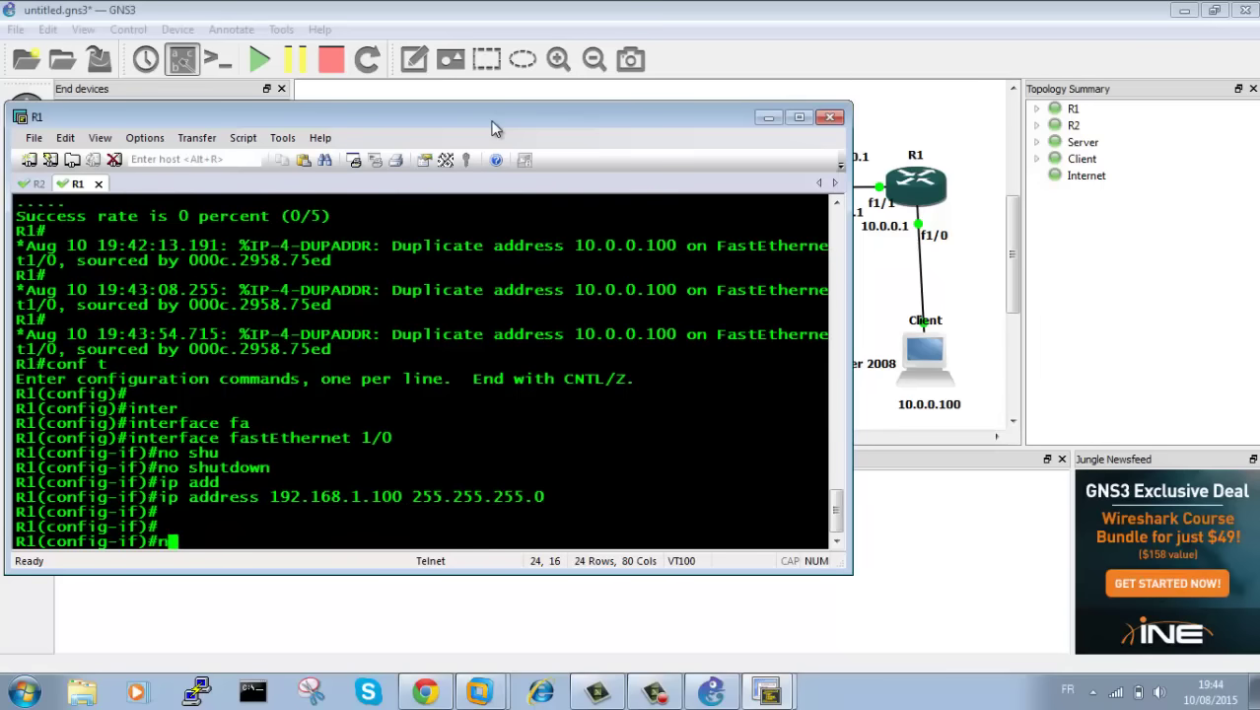
type("o shu")
key("Tab")
key("Return")
key("Return")
key("Return")
key("Return")
key("Return")
key("Return")
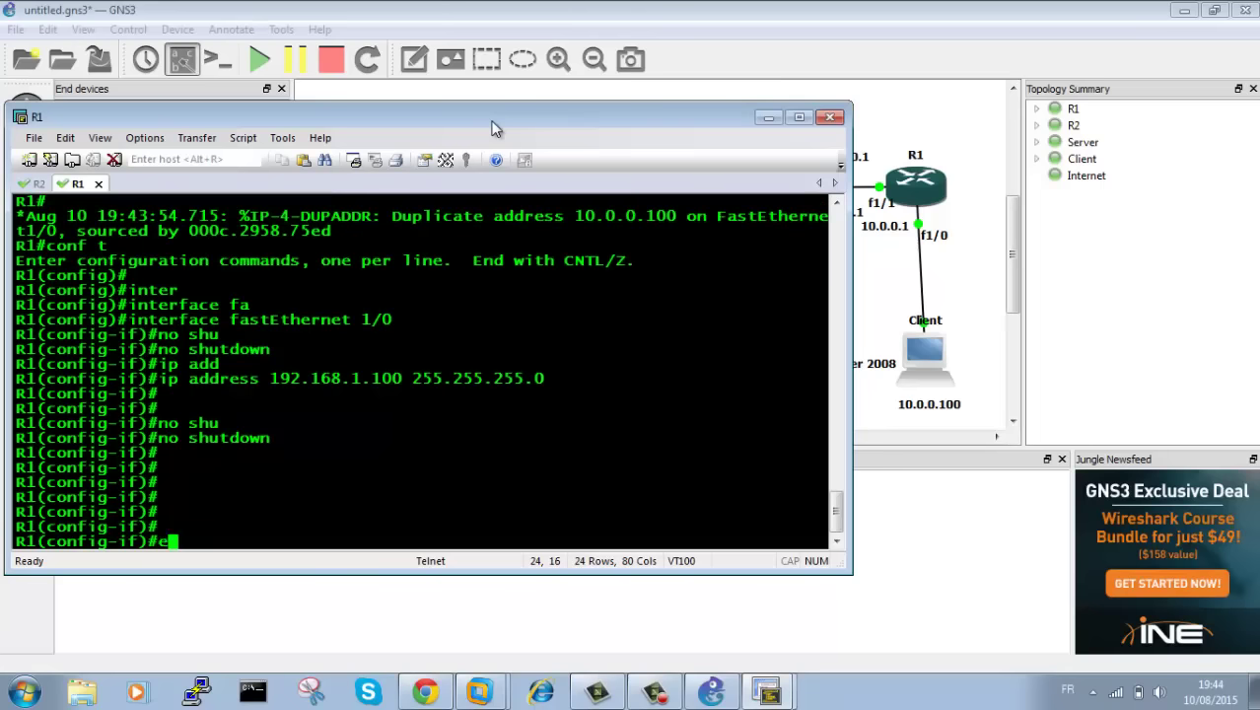
type("exit")
key("Return")
type("exit")
key("Return")
key("Return")
key("Return")
key("Return")
key("Return")
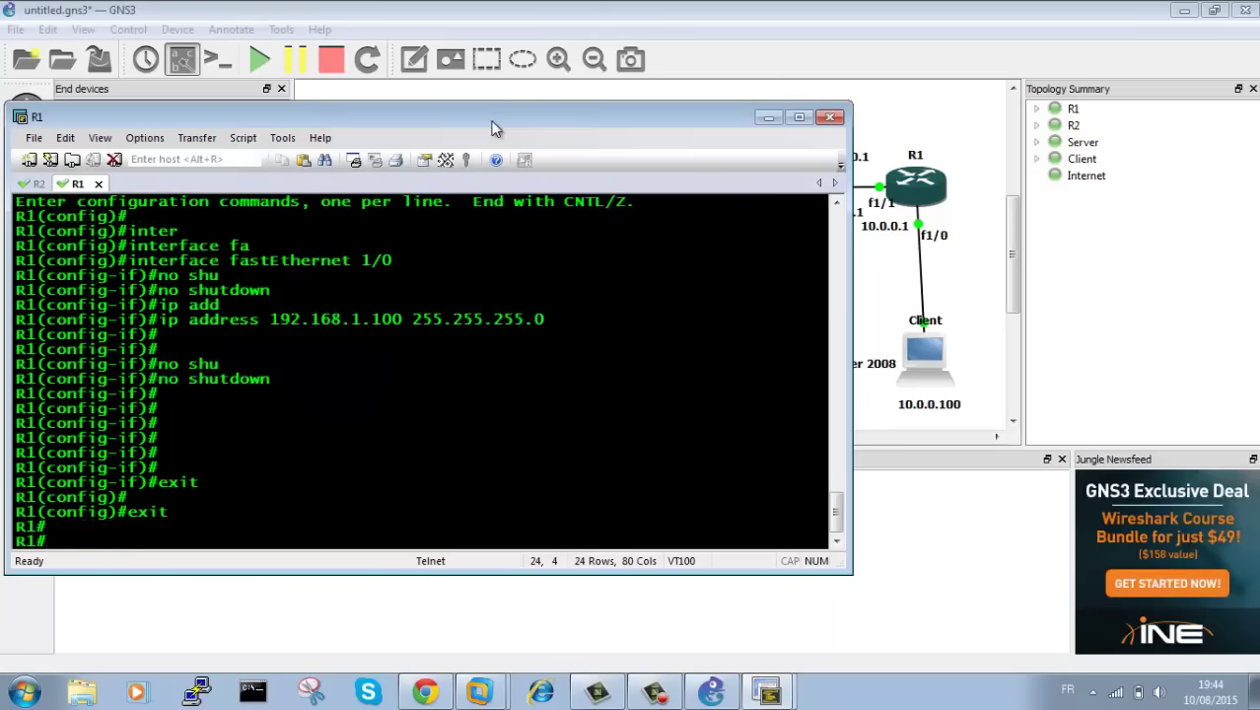
Step: Begin a ping command on R1 and look up the DC virtual machine's IPv4 address in Local Area Connection's properties
type("ping 192")
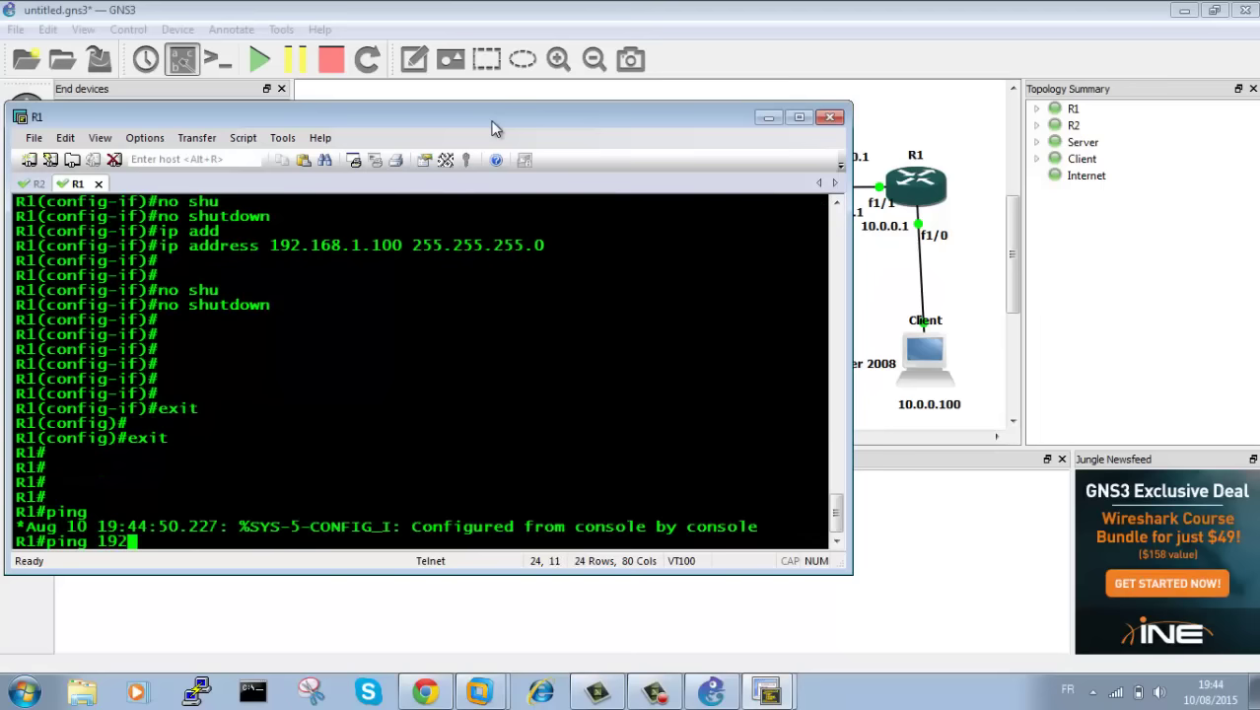
type(".168.1.")
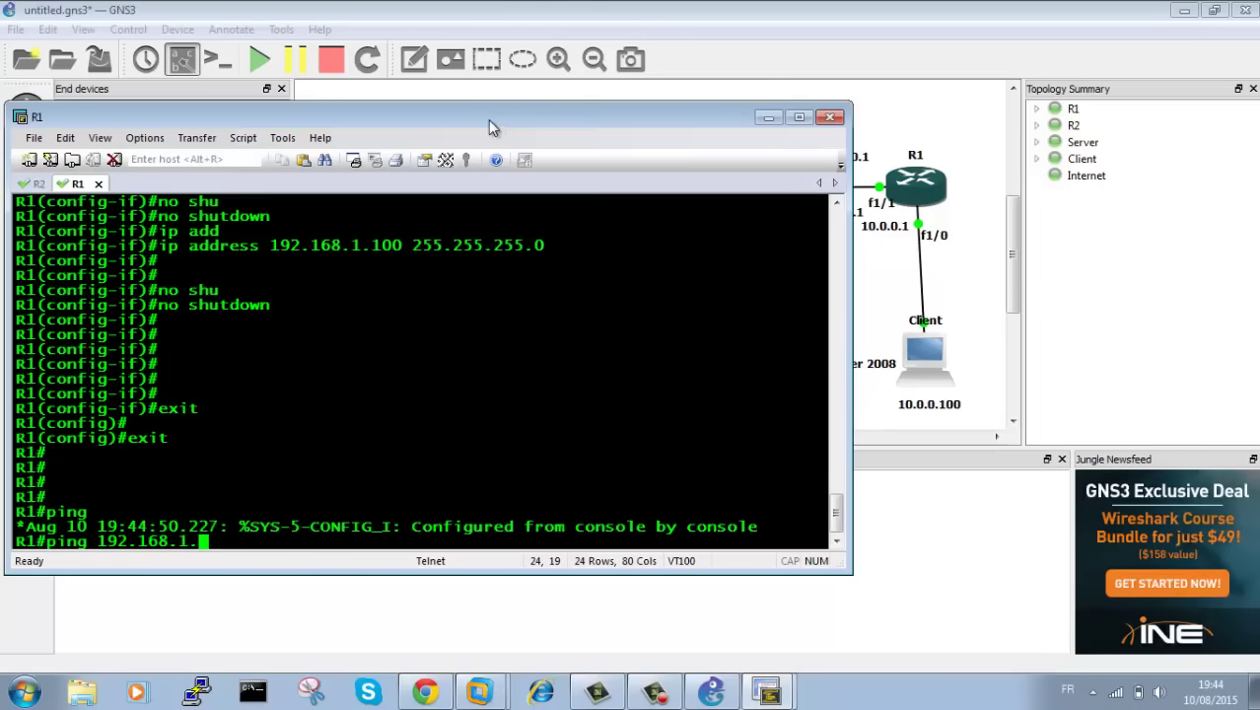
left_click_drag(319, 245, 404, 248)
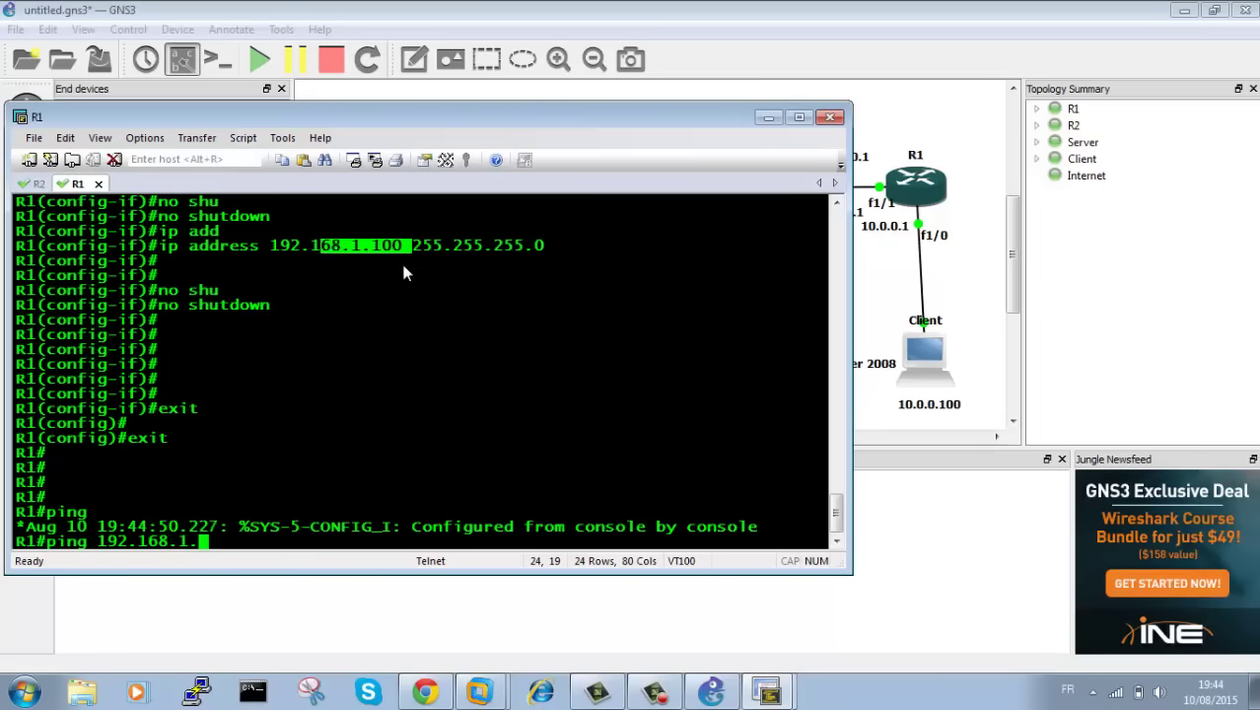
left_click(501, 697)
left_click(415, 651)
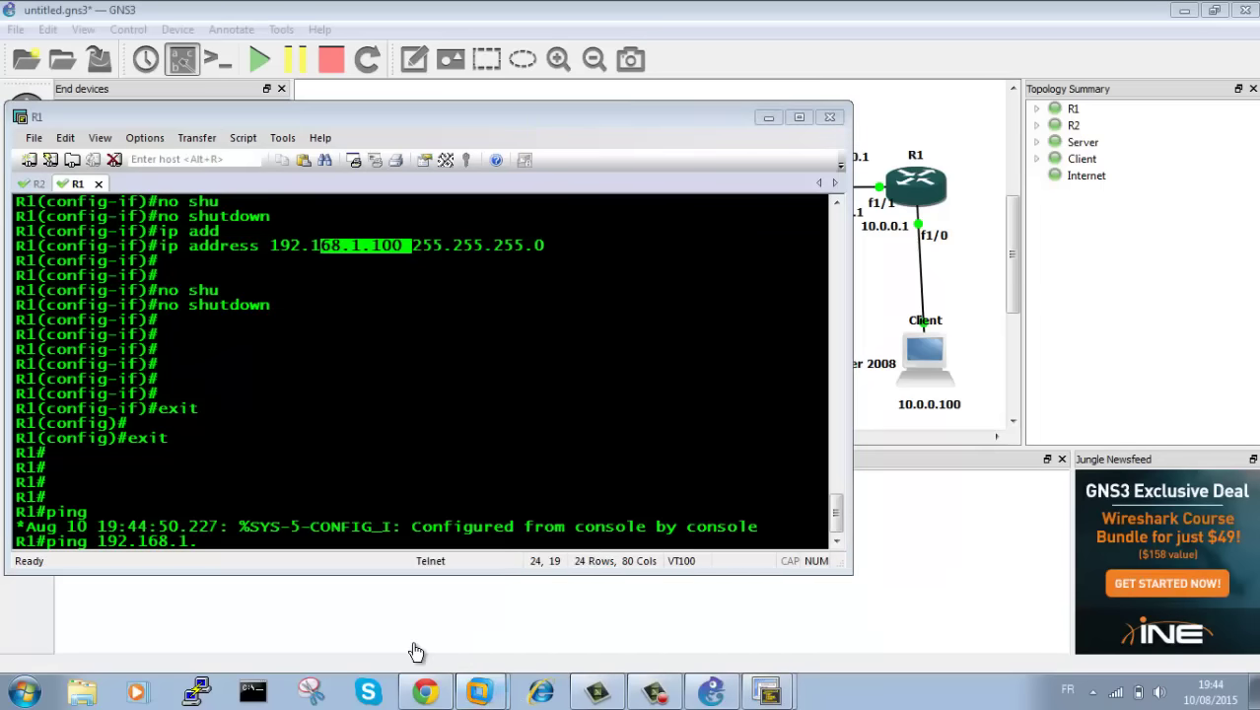
right_click(426, 195)
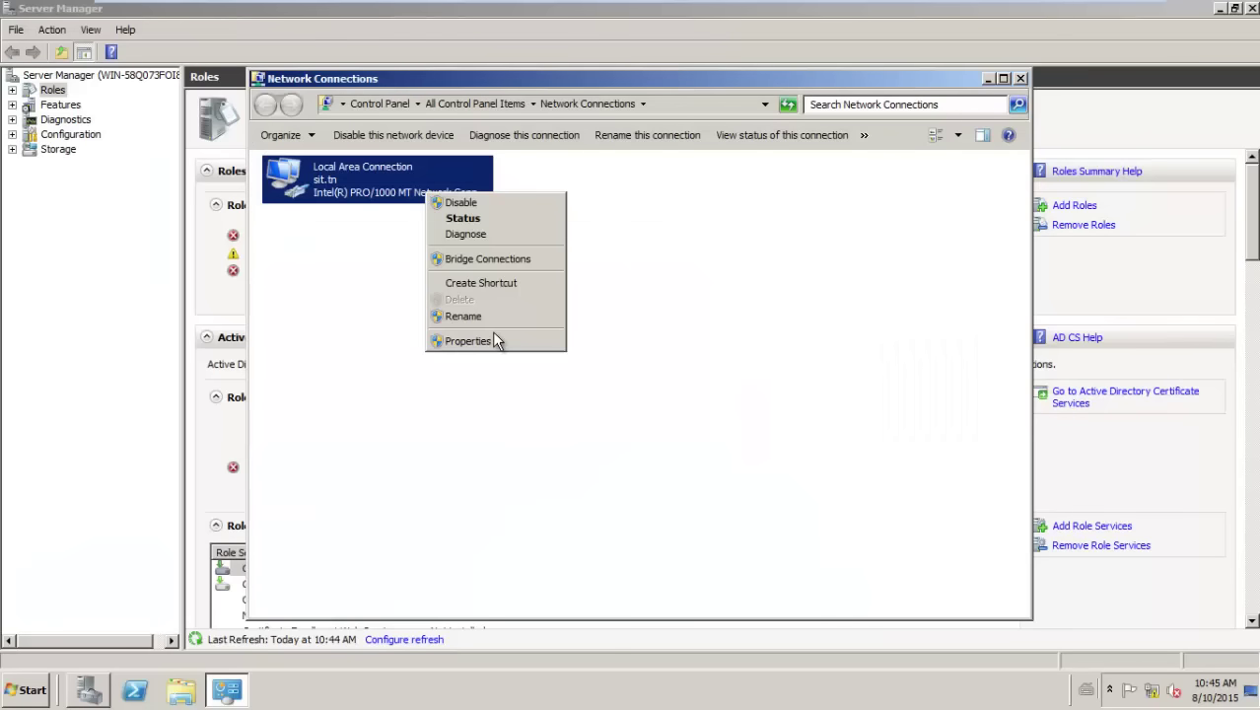
left_click(492, 330)
double_click(391, 371)
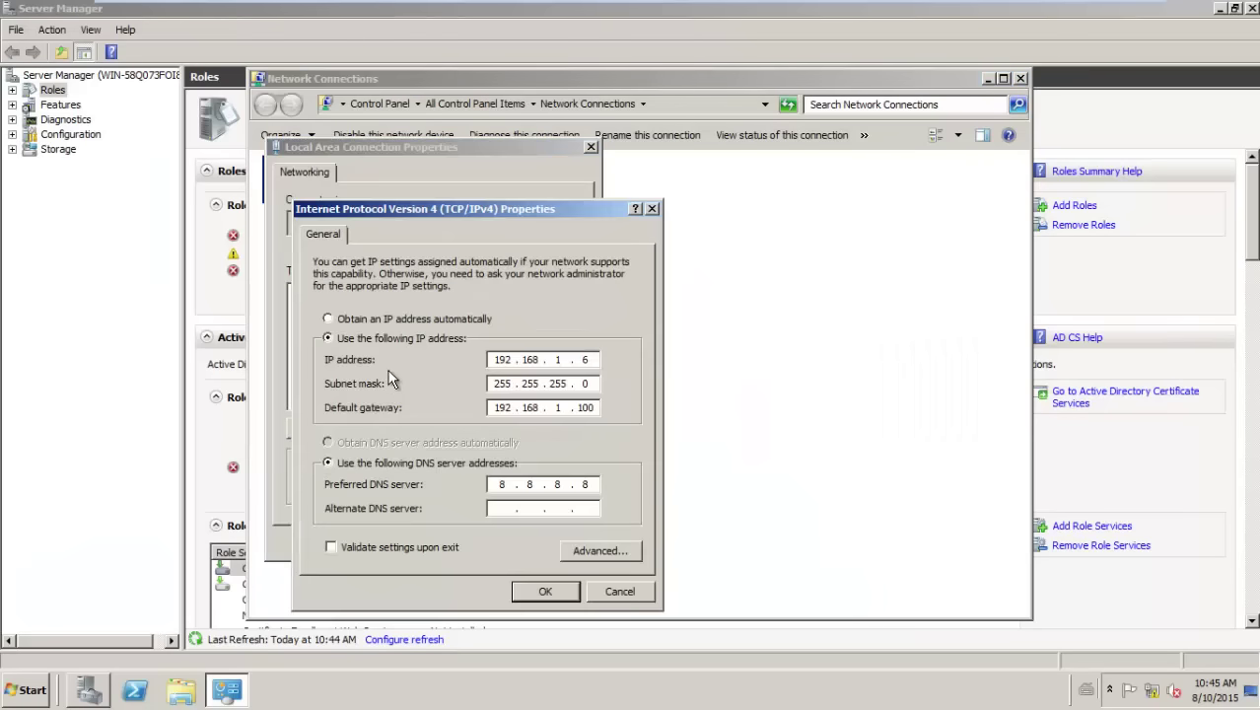
mouse_move(811, 3)
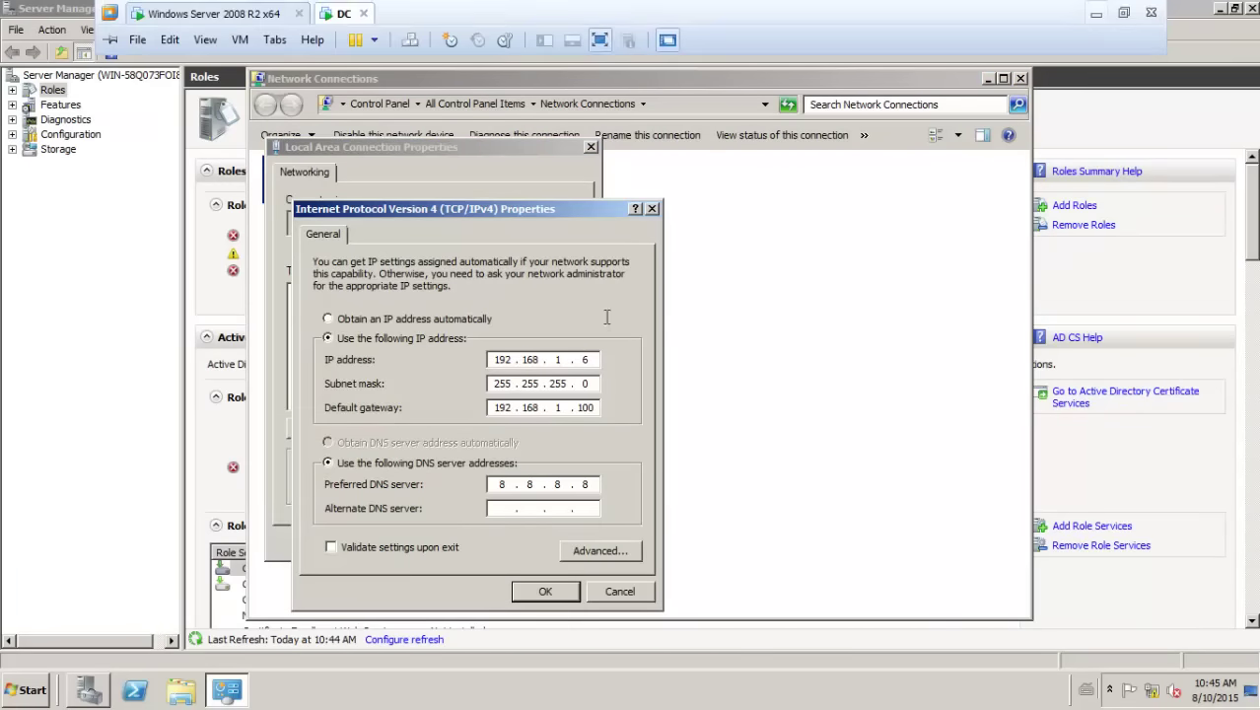
Step: Return to R1's console and ping the virtual machine at 192.168.1.6 twice
left_click(1098, 18)
type("68.1.6")
key("Return")
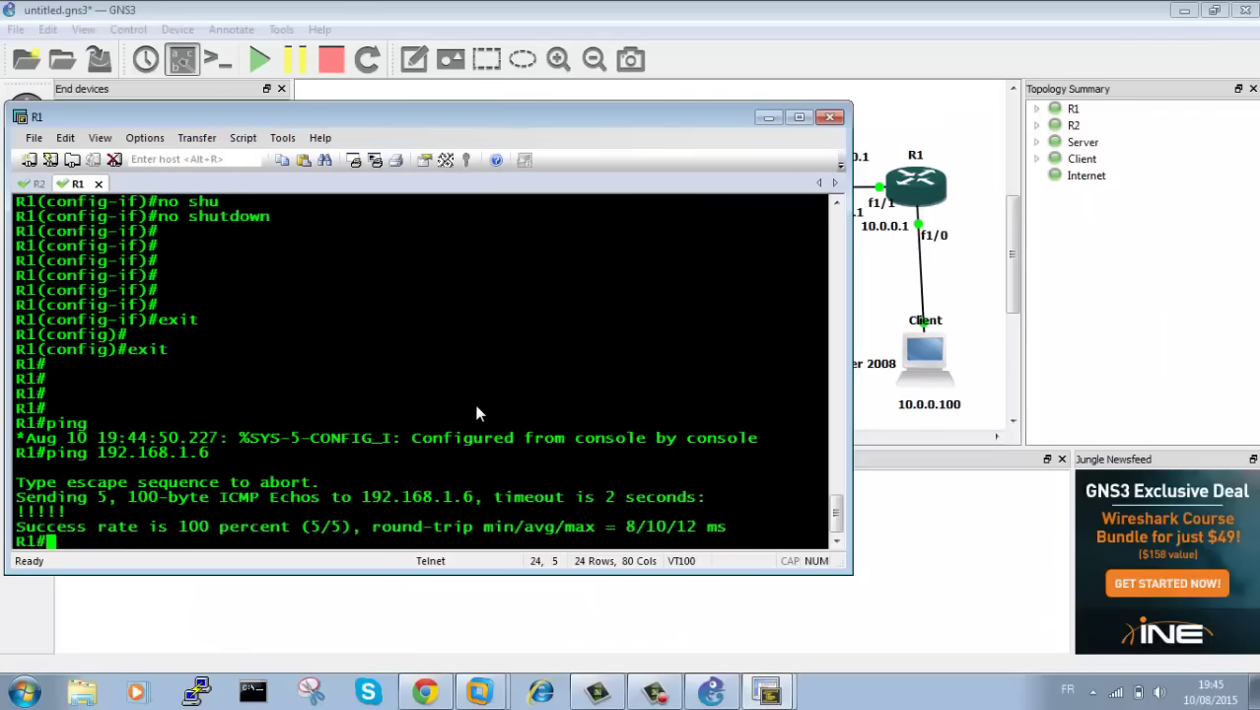
key("Up")
key("Return")
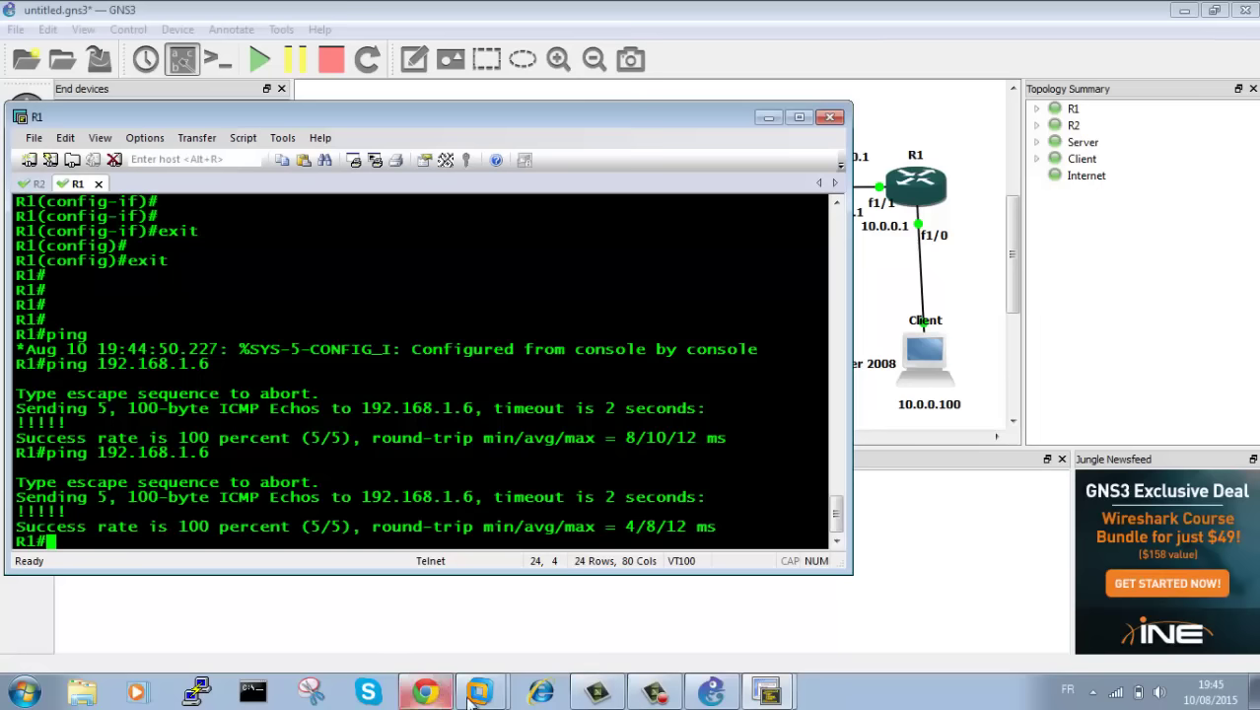
Step: Confirm the virtual machine's IPv4 and connection properties, and close Network Connections and Server Manager
mouse_move(473, 695)
left_click(427, 624)
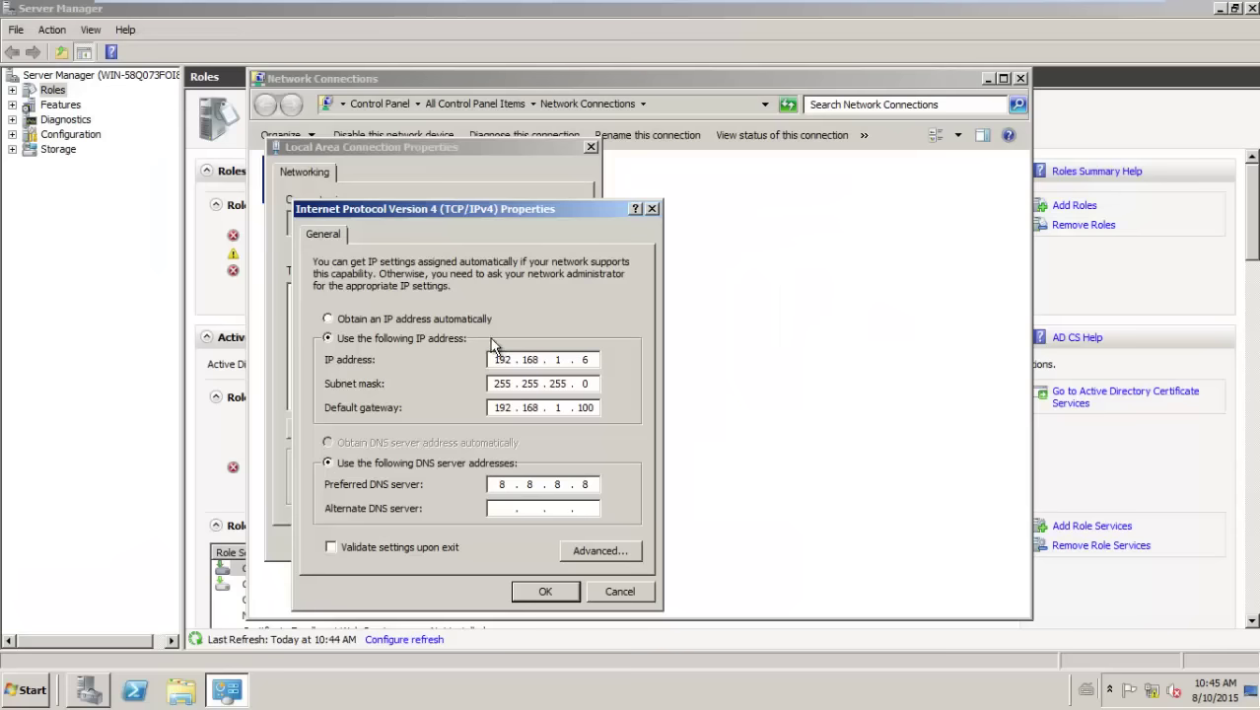
left_click(545, 591)
left_click(491, 537)
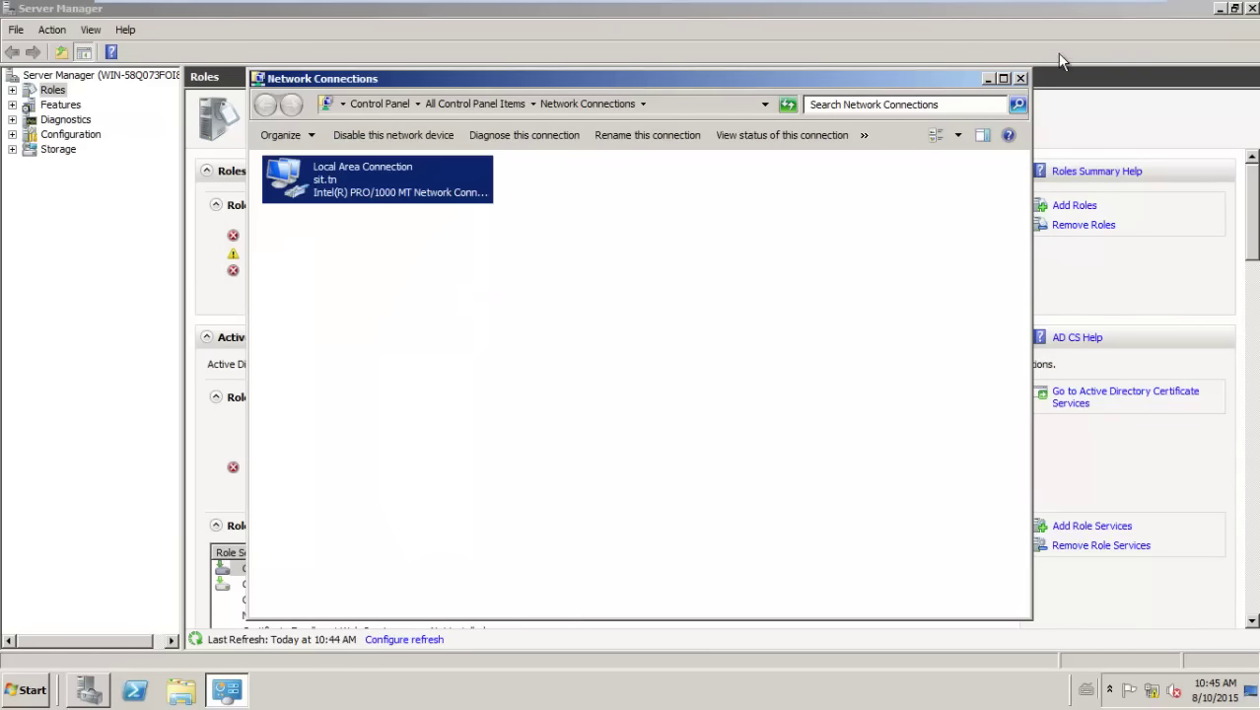
left_click(1020, 78)
left_click(1252, 8)
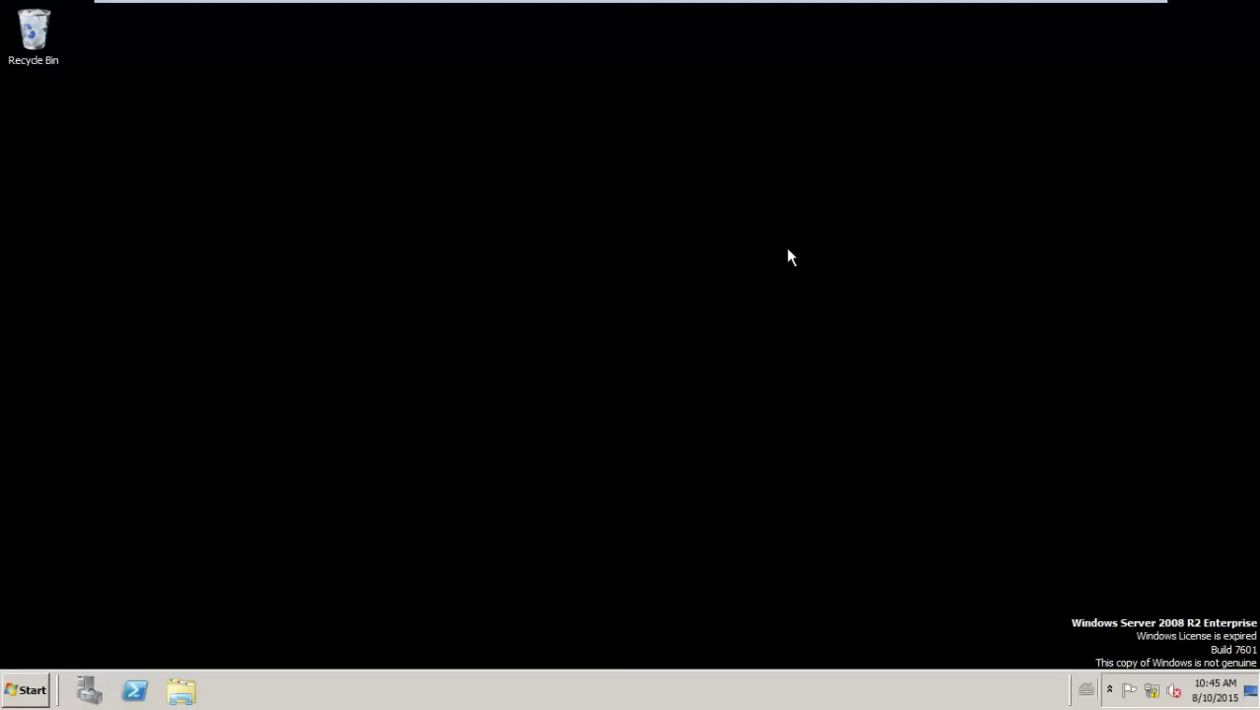
Step: Ping R1's address 192.168.1.100 from a new command prompt in the virtual machine
key("super+r")
key("Return")
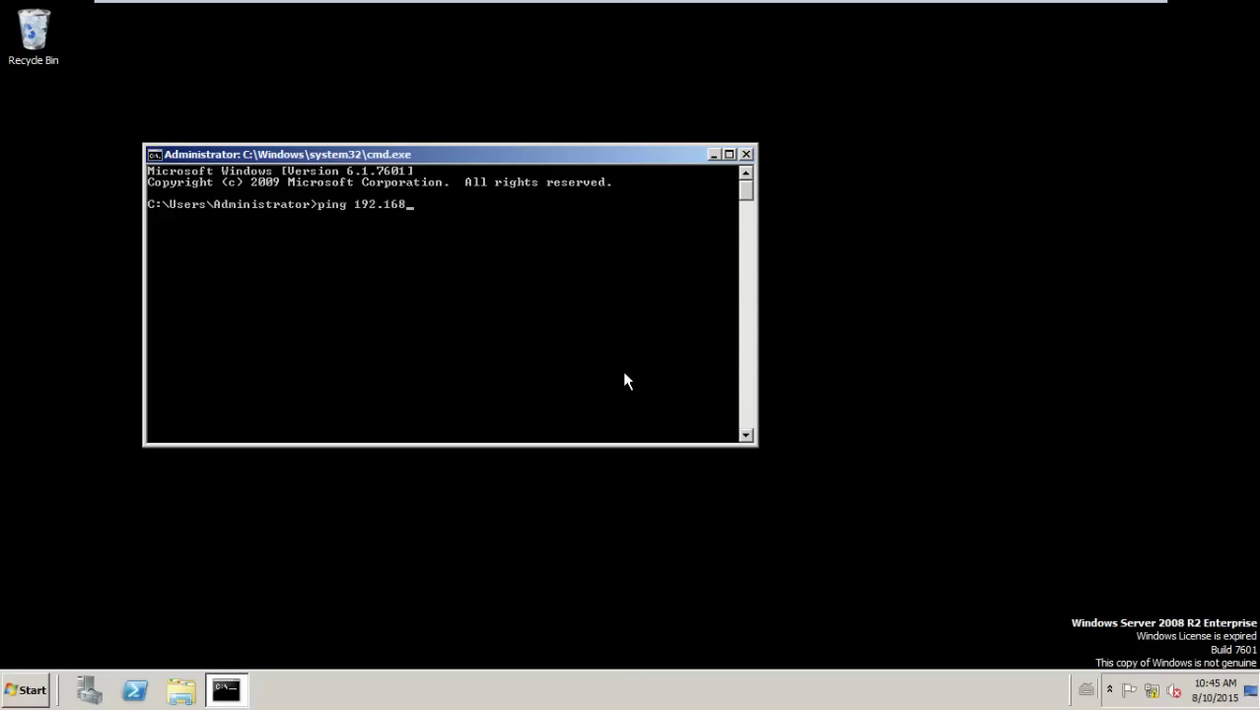
type("ping 192.168.1.100")
key("Return")
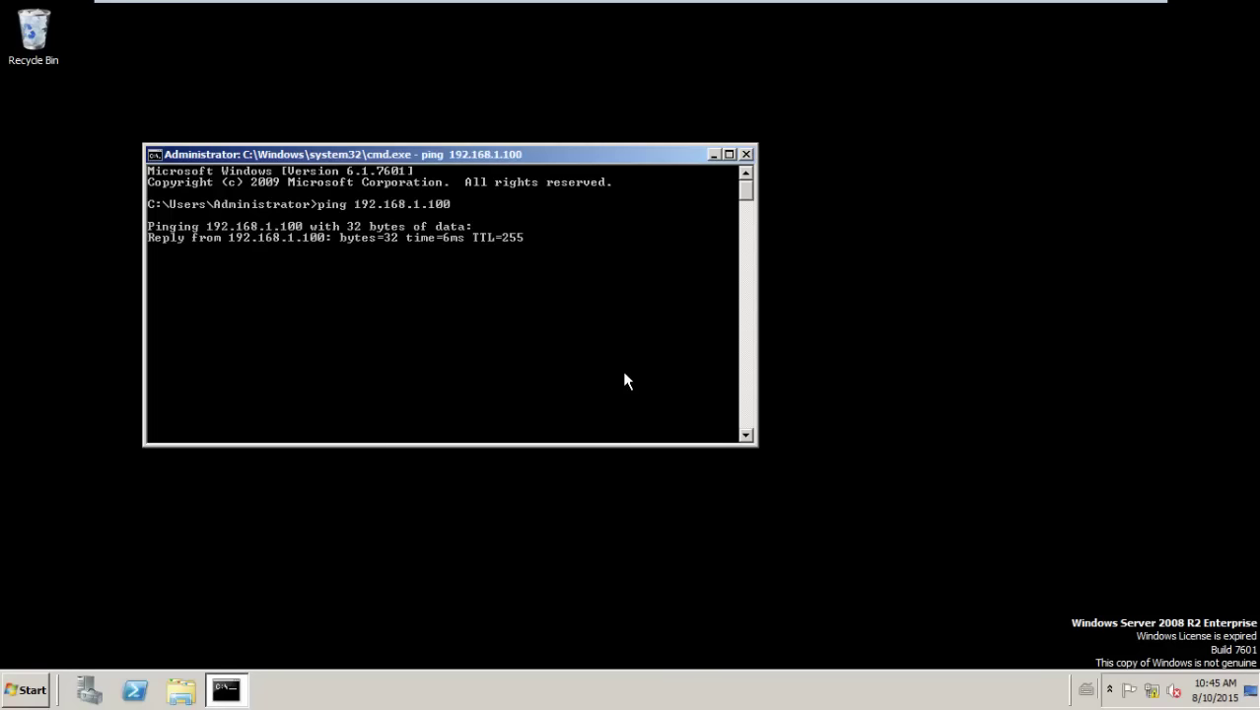
Step: Leave the virtual machine and minimize R1's console to review the client's address in the GNS3 topology
mouse_move(1092, 19)
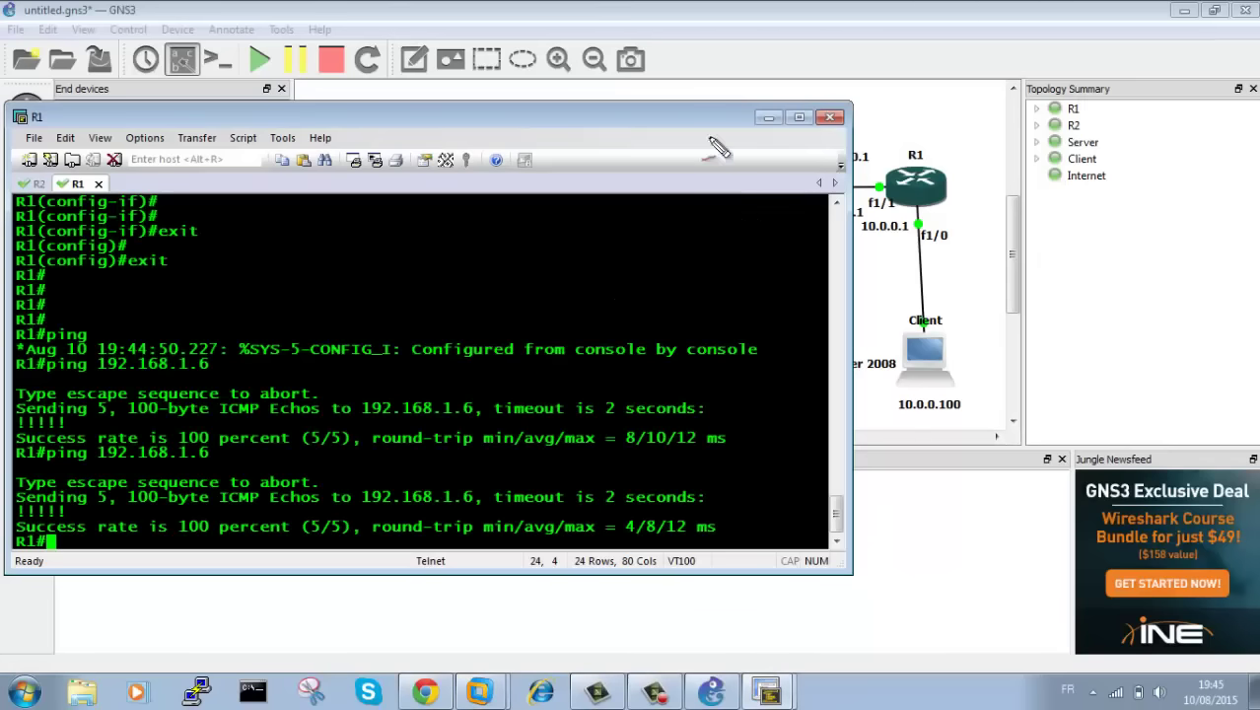
left_click(769, 117)
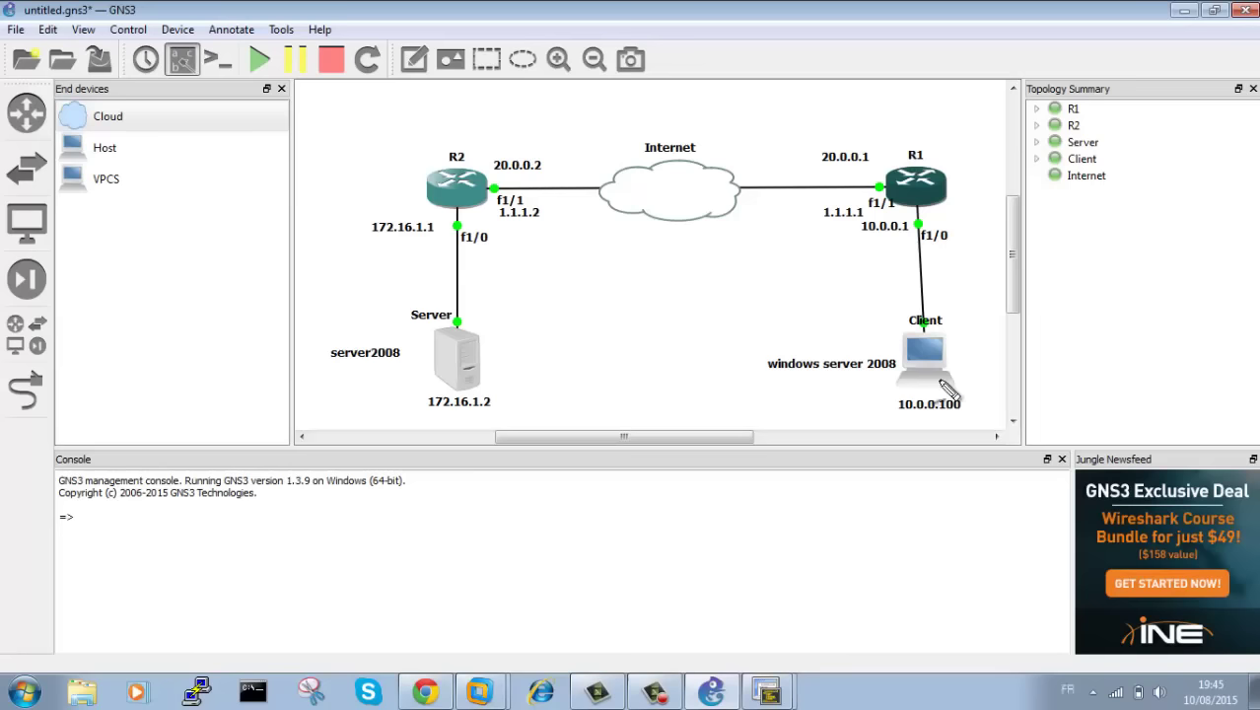
mouse_move(885, 415)
left_mouse_down()
mouse_move(929, 397)
mouse_move(791, 410)
mouse_move(552, 423)
left_mouse_up()
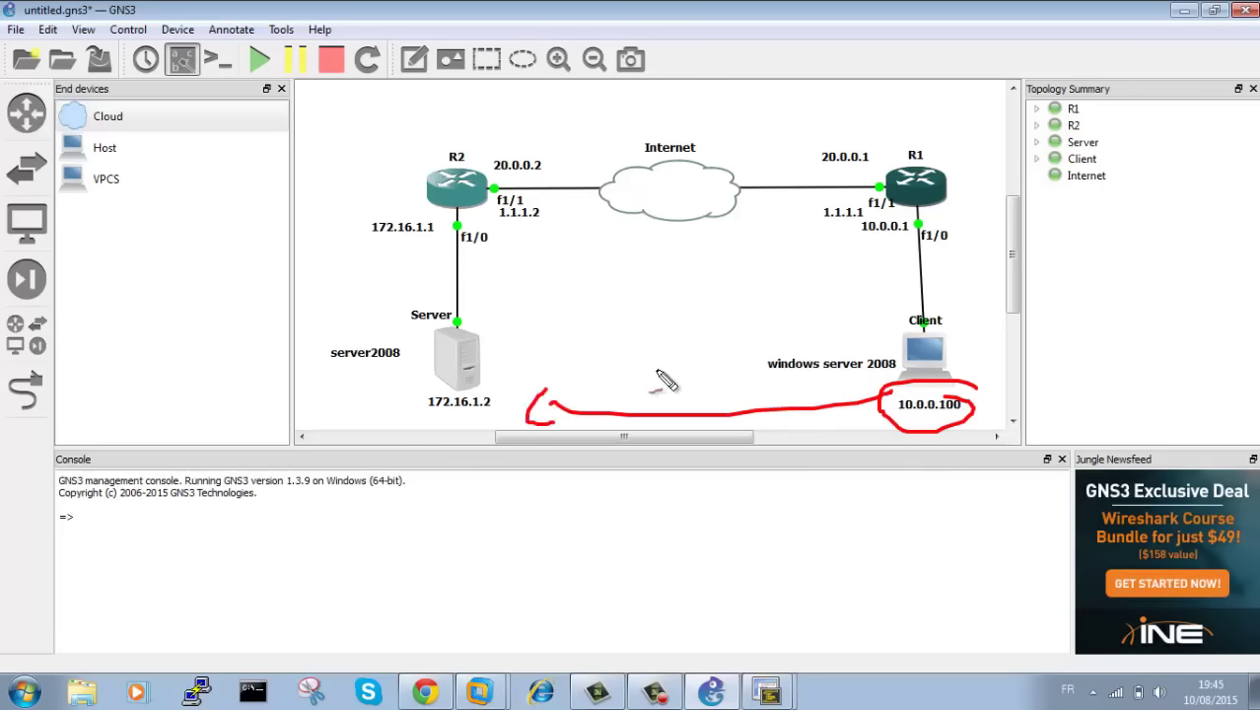
key("Escape")
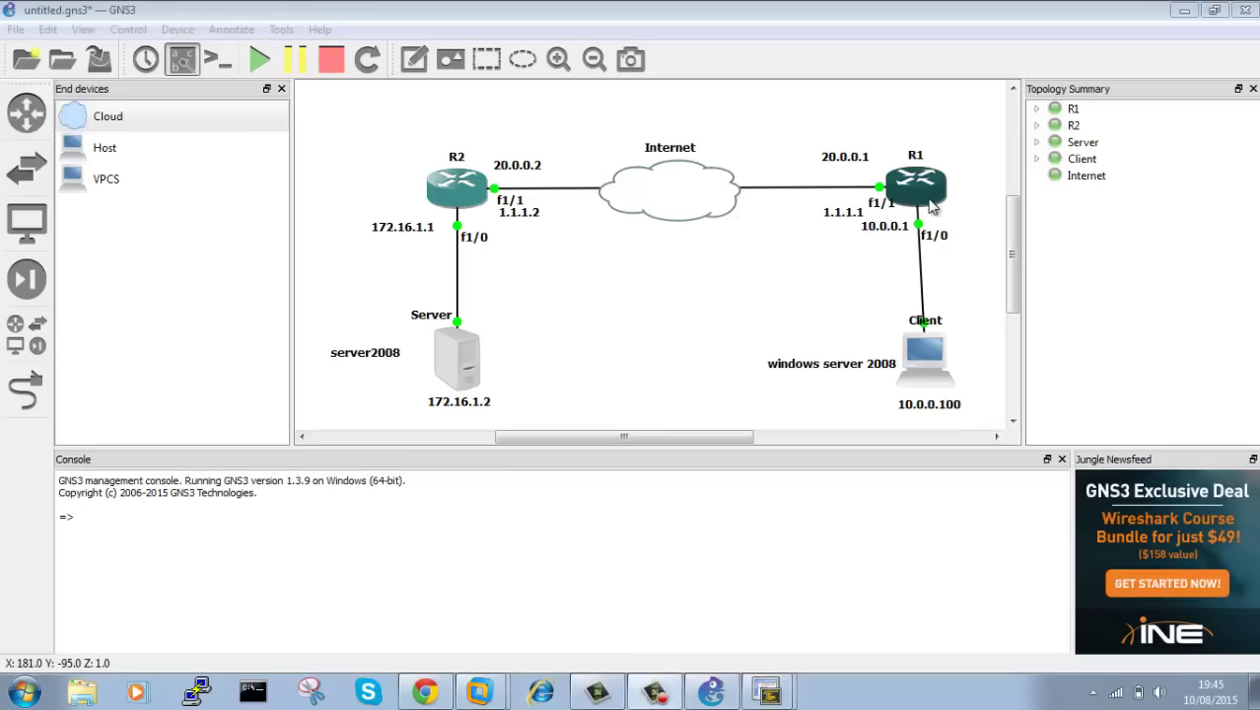
Step: Bring back R1's console, move it clear of the router addresses and ping R2 at 1.1.1.2 twice
left_click(768, 691)
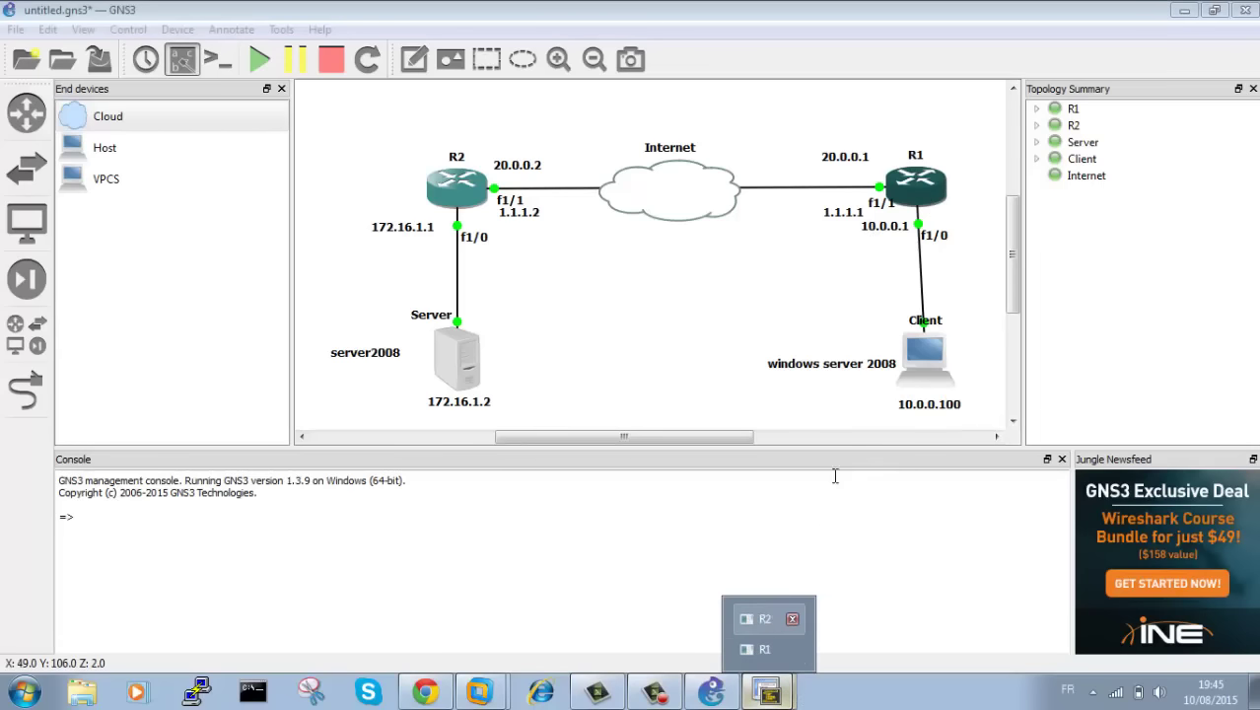
left_click(764, 649)
left_click_drag(431, 126, 819, 257)
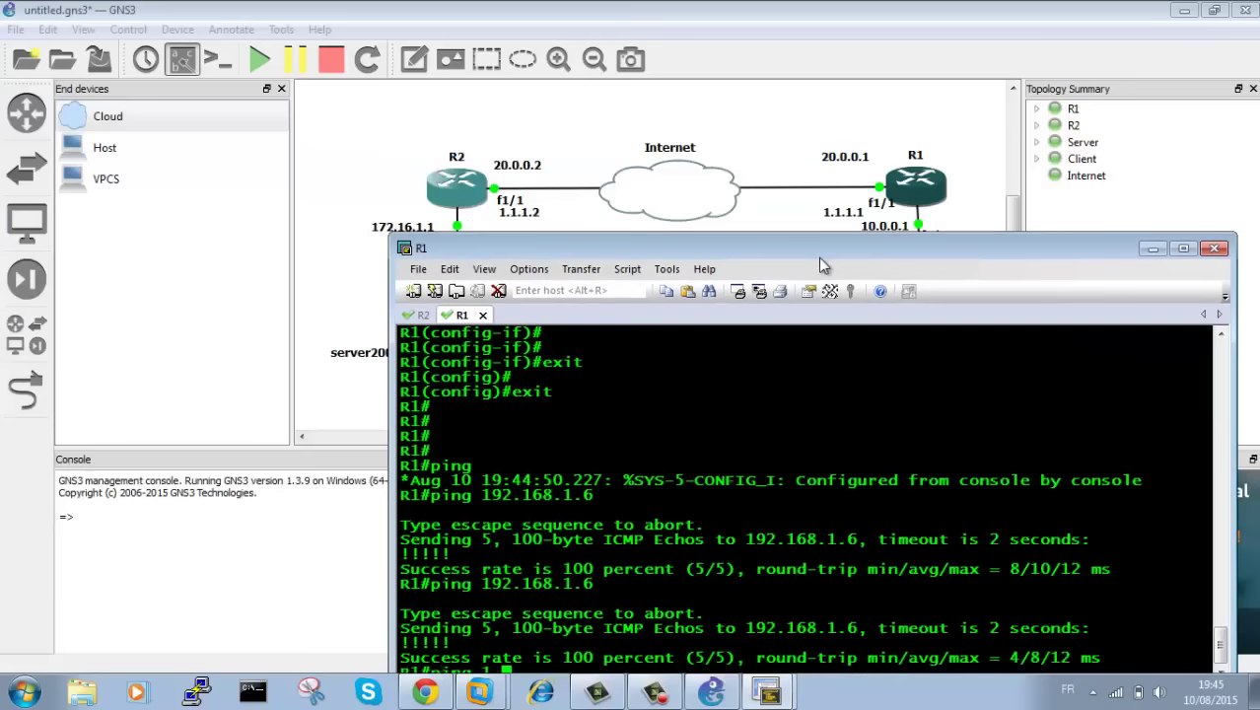
type("1.1.2")
key("Return")
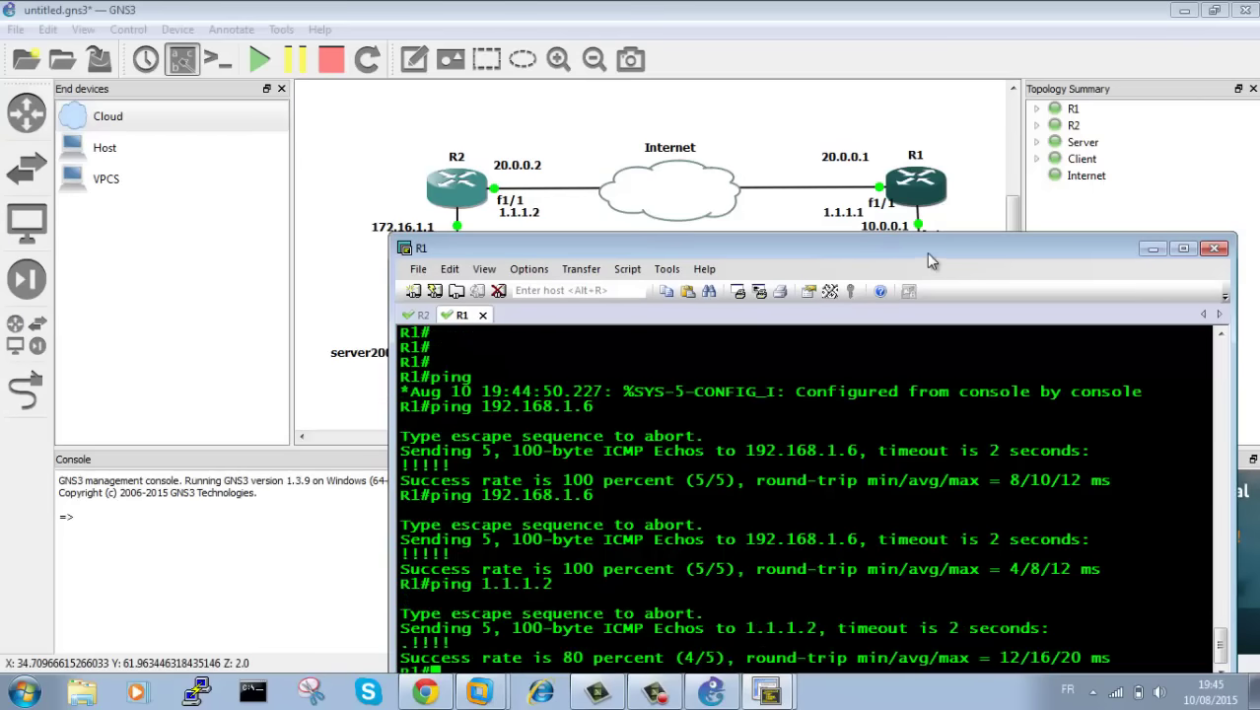
left_click_drag(925, 259, 965, 175)
key("Up")
key("Return")
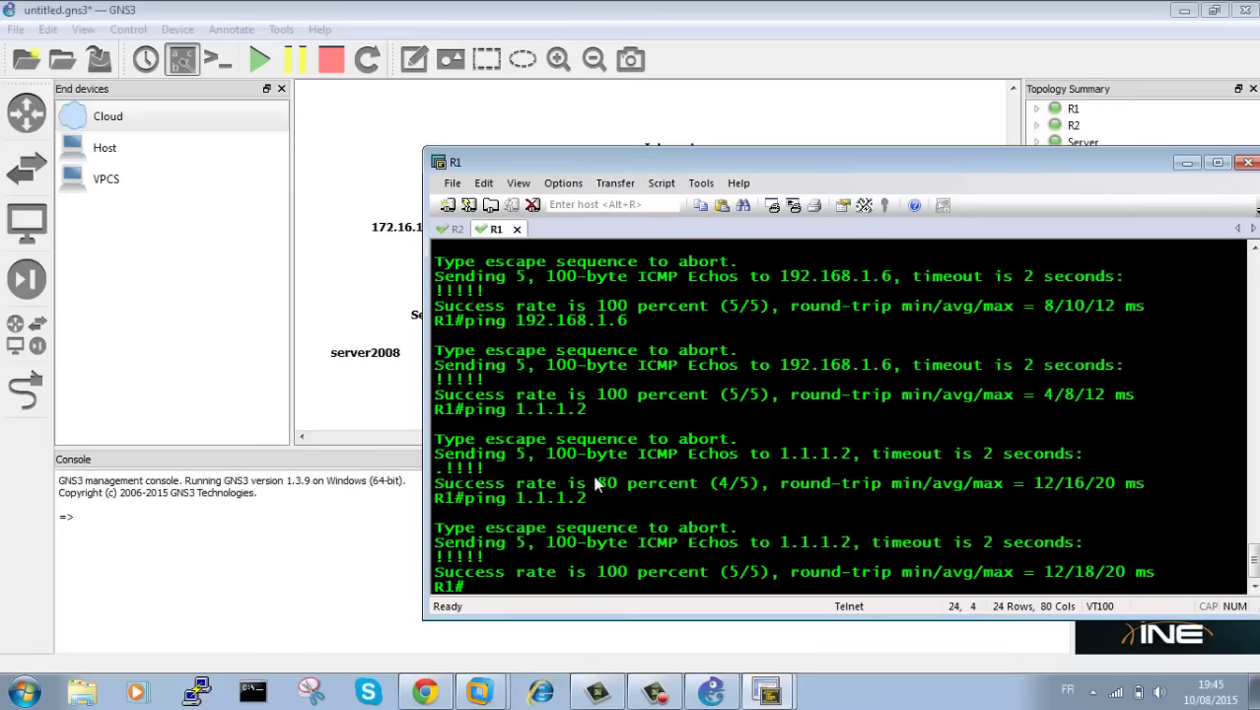
Step: Ping R1 at 1.1.1.1 from R2's console and return to the GNS3 topology
left_click(457, 228)
type("pi")
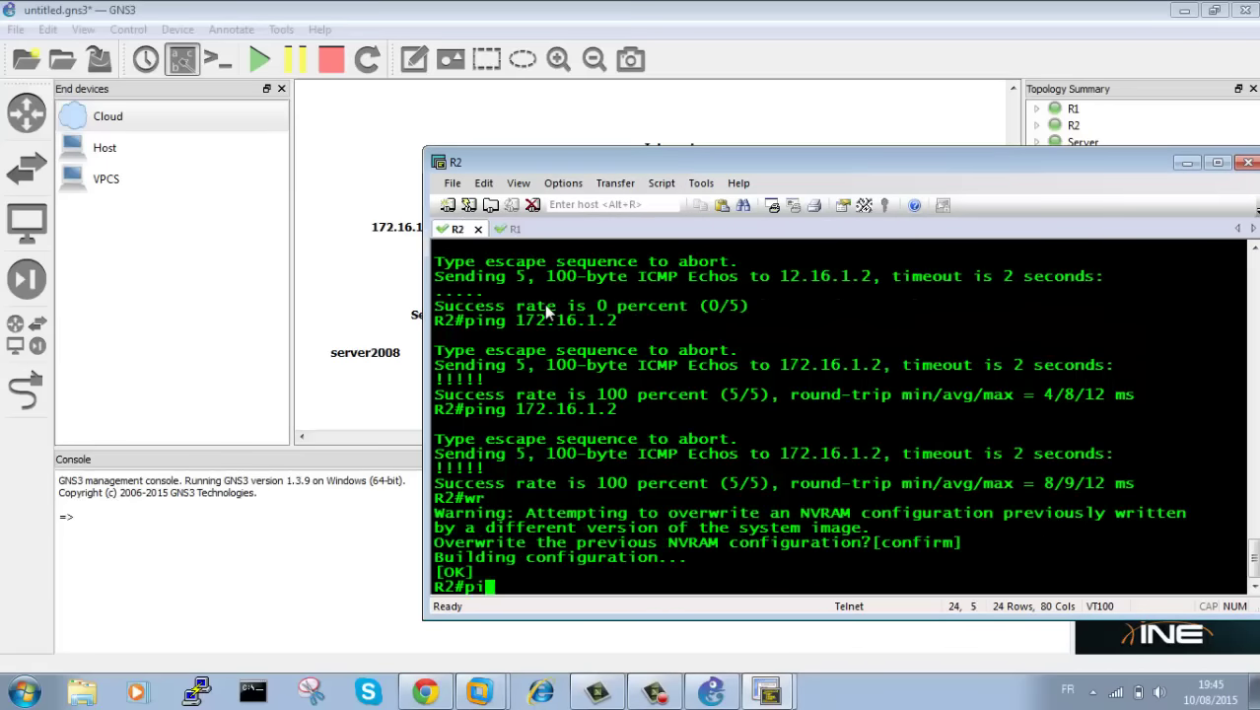
type("ng 1.1.1.1.")
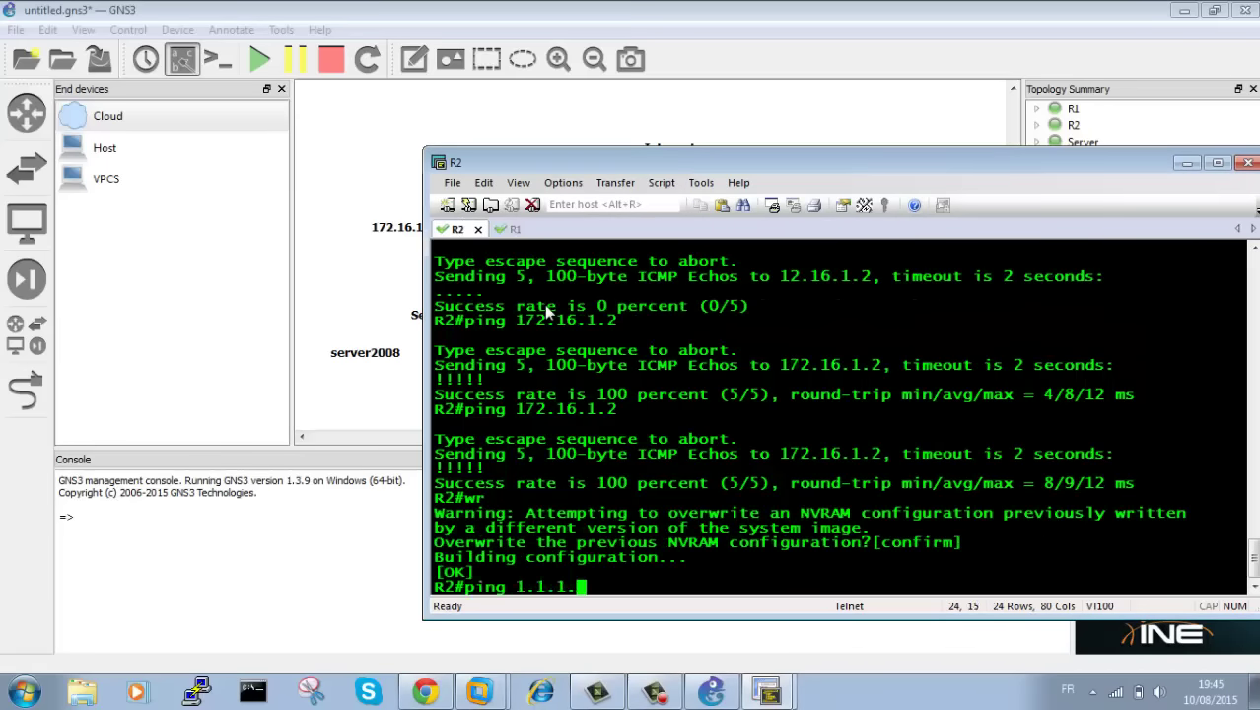
key("Return")
left_click(594, 123)
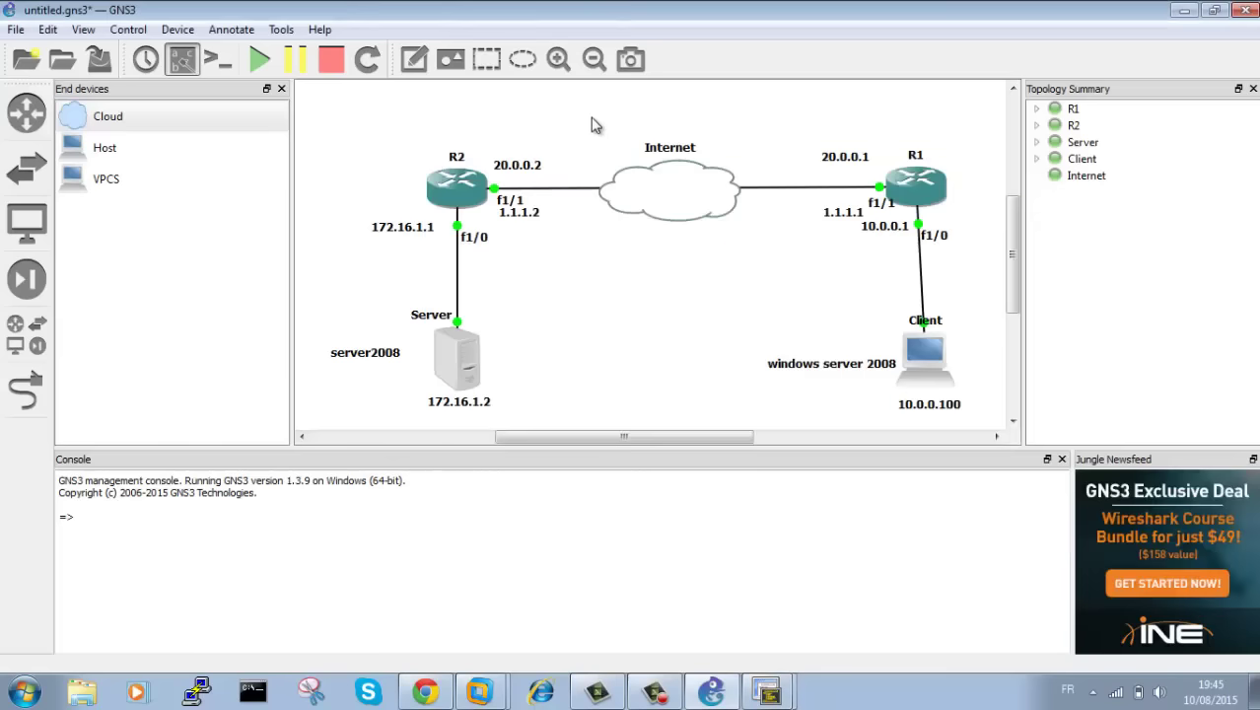
mouse_move(888, 168)
left_mouse_down()
mouse_move(863, 193)
mouse_move(890, 170)
left_mouse_up()
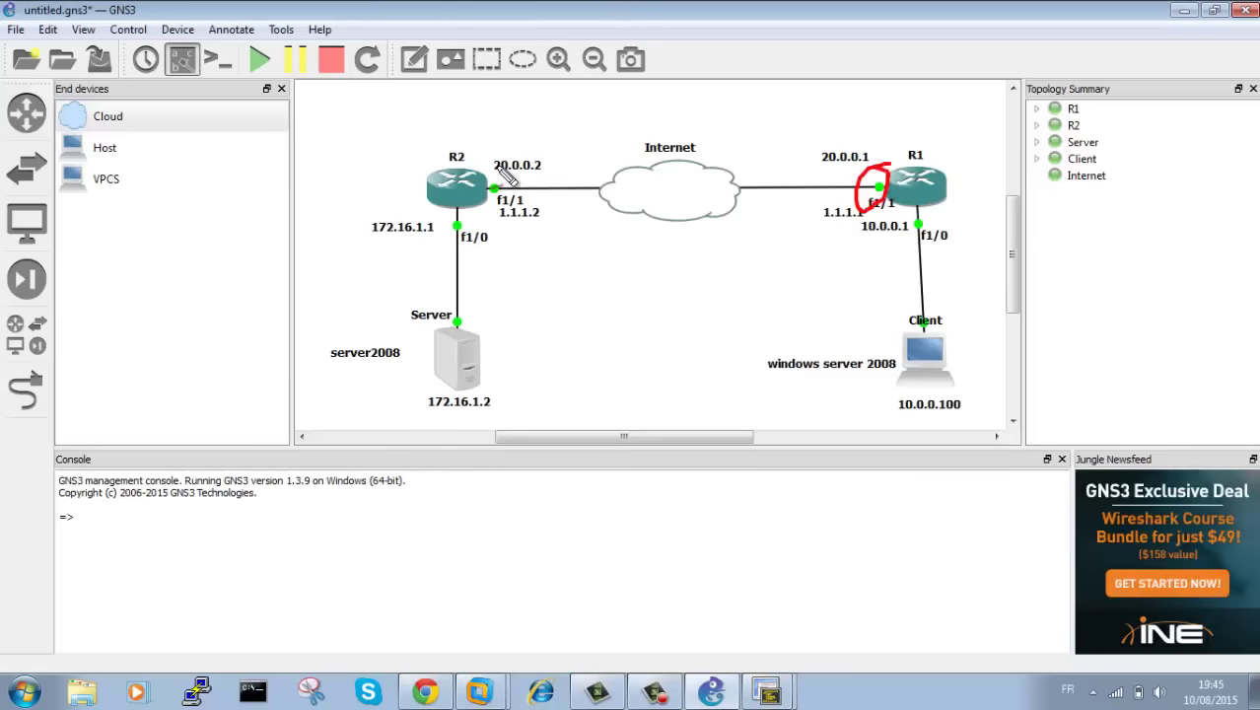
mouse_move(482, 179)
left_mouse_down()
mouse_move(468, 193)
mouse_move(839, 163)
left_mouse_up()
left_click_drag(434, 219, 789, 242)
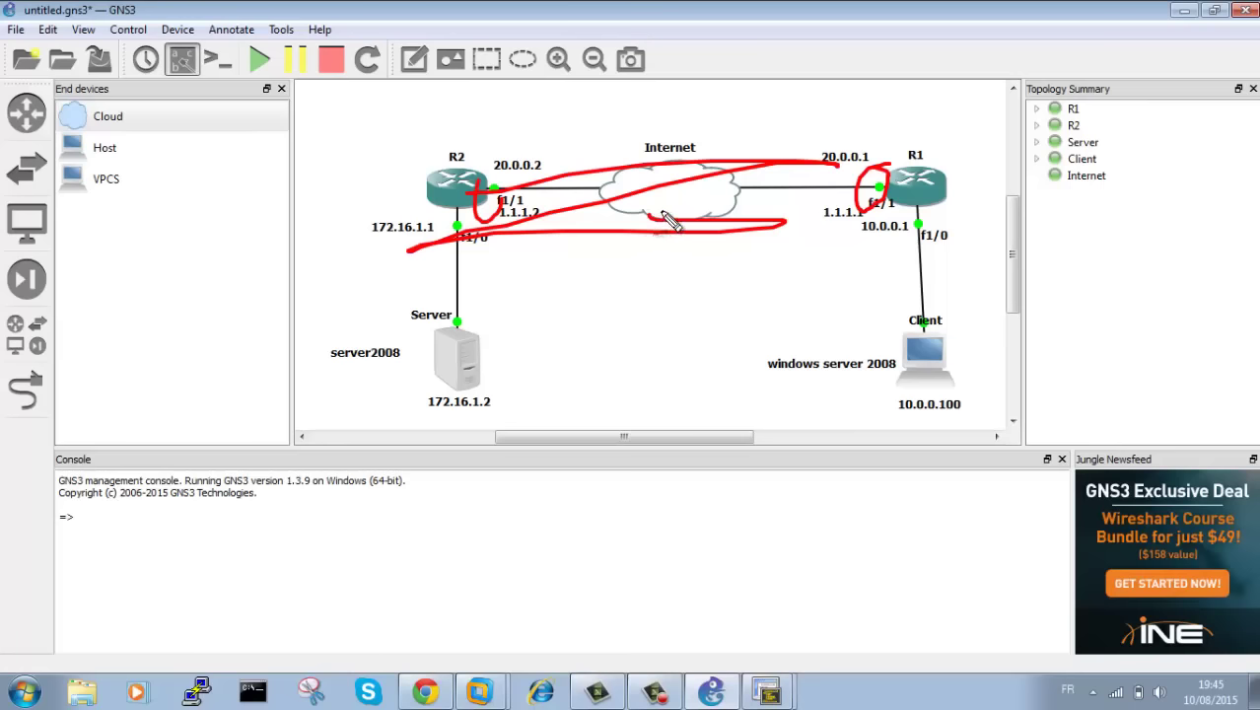
key("Escape")
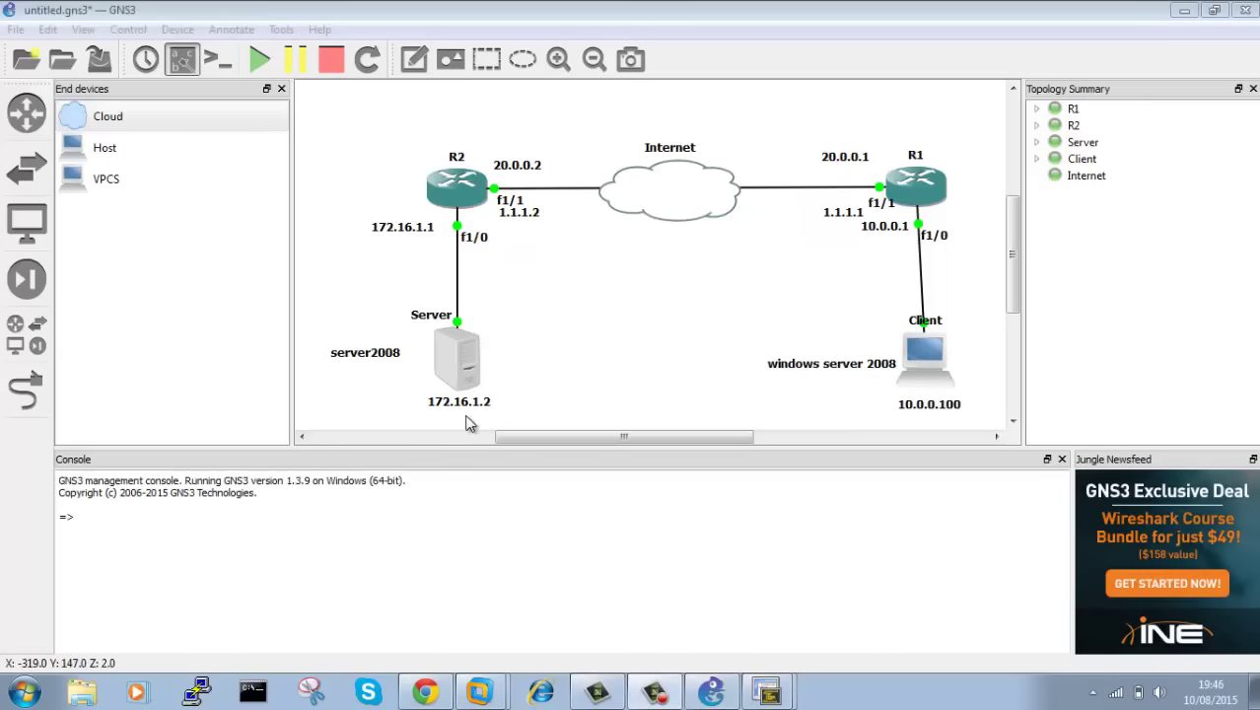
Step: Switch to the Windows Server 2008 R2 virtual machine, check the server's address in the topology, and ping 172.16.1.2 from a command prompt
left_click(768, 693)
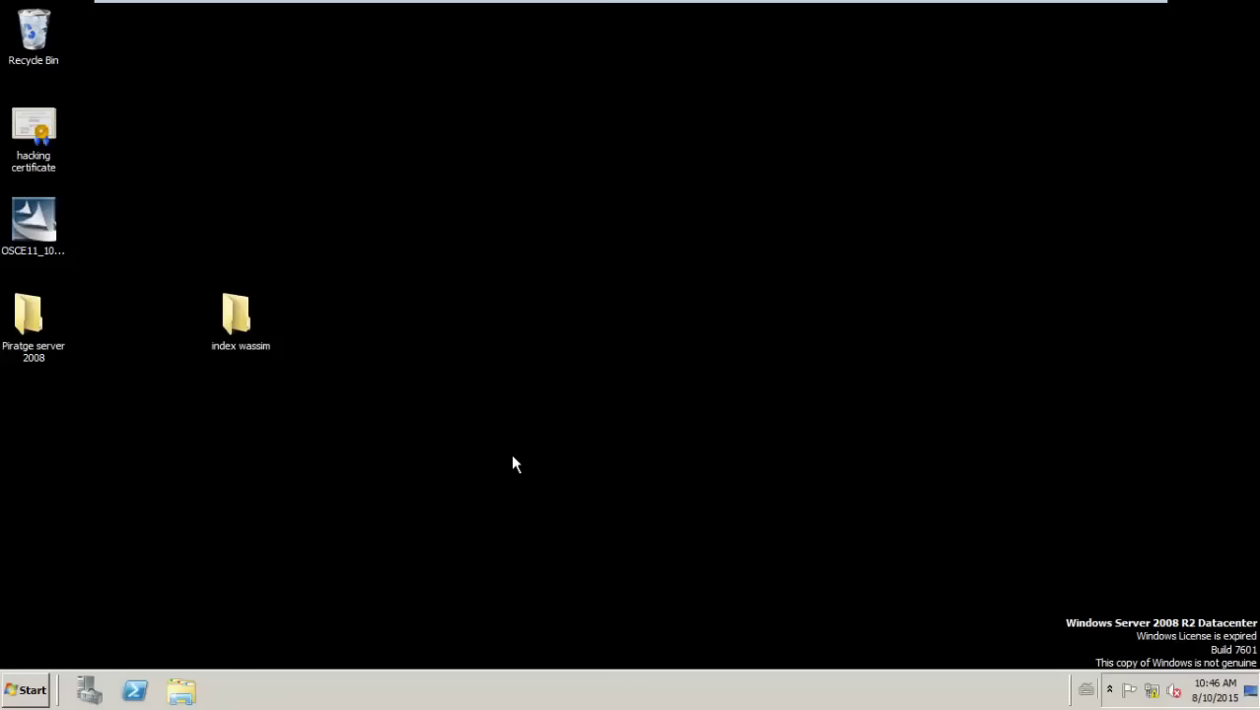
key("super+r")
key("Return")
type("ping 172.16.1.100")
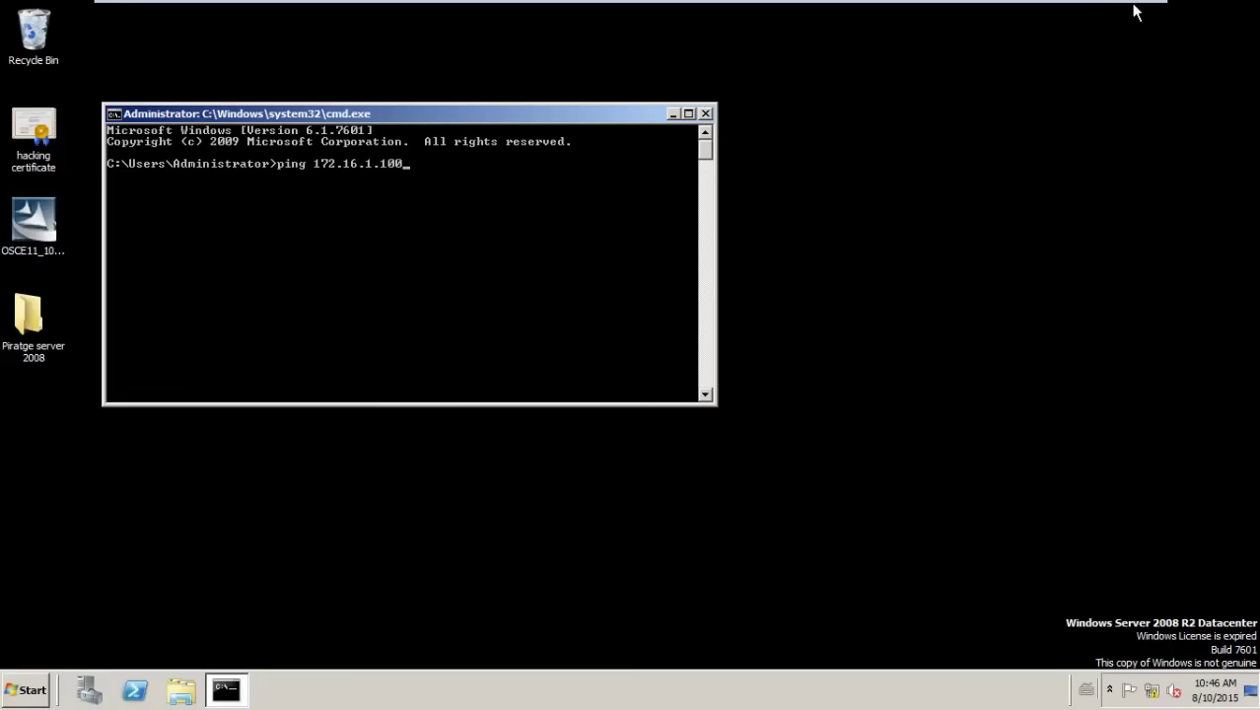
left_click(1100, 8)
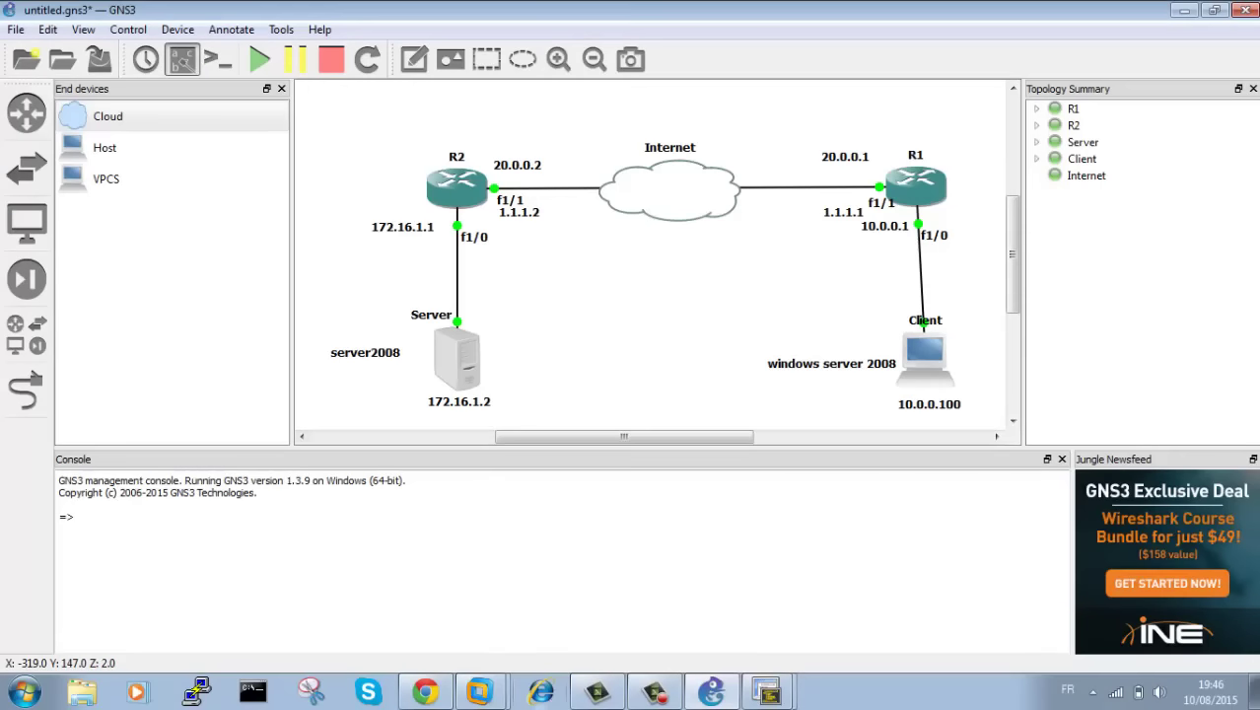
left_click(479, 693)
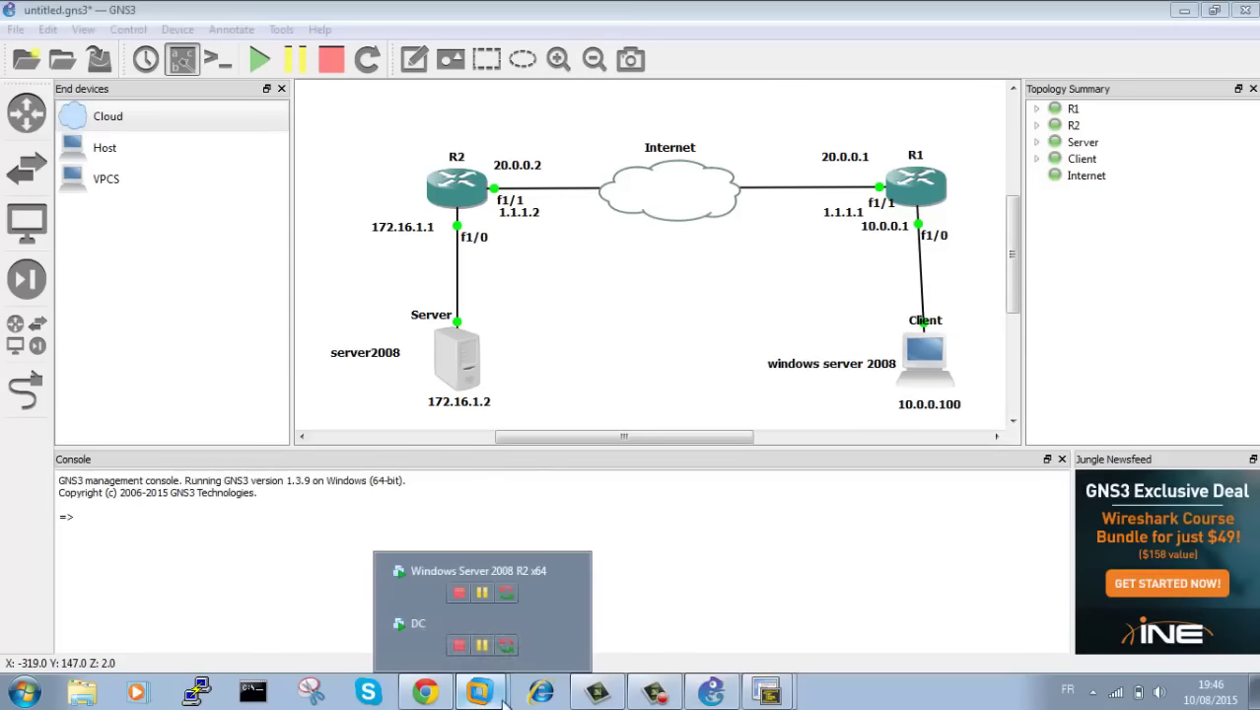
left_click(413, 595)
key("BackSpace")
key("BackSpace")
key("BackSpace")
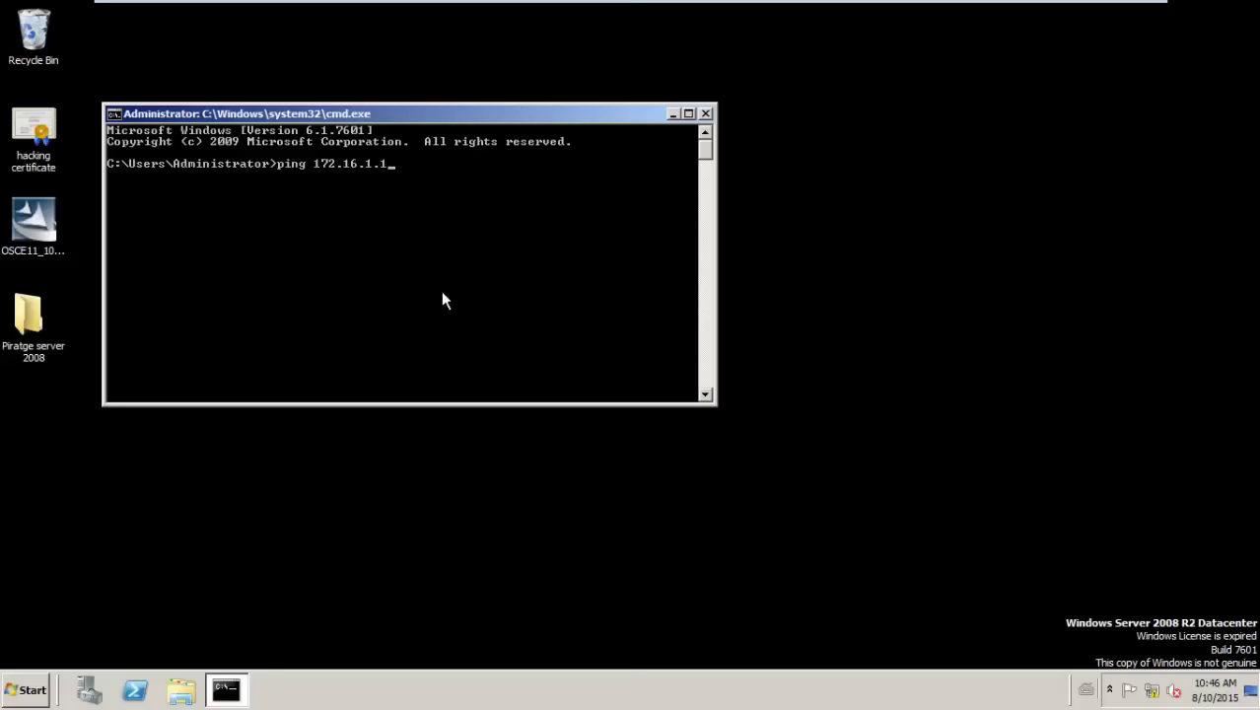
type("2")
key("Return")
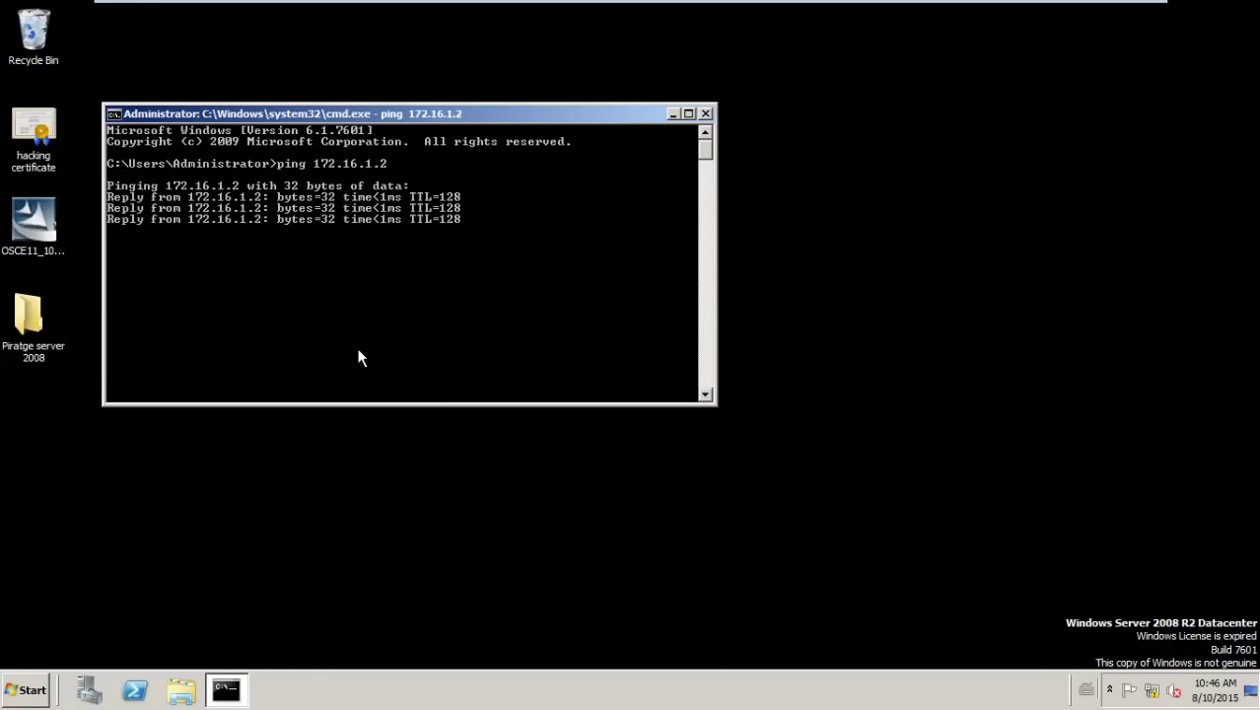
Step: Display the virtual machine's IP configuration in a second command prompt, and close that window
key("super+r")
key("Return")
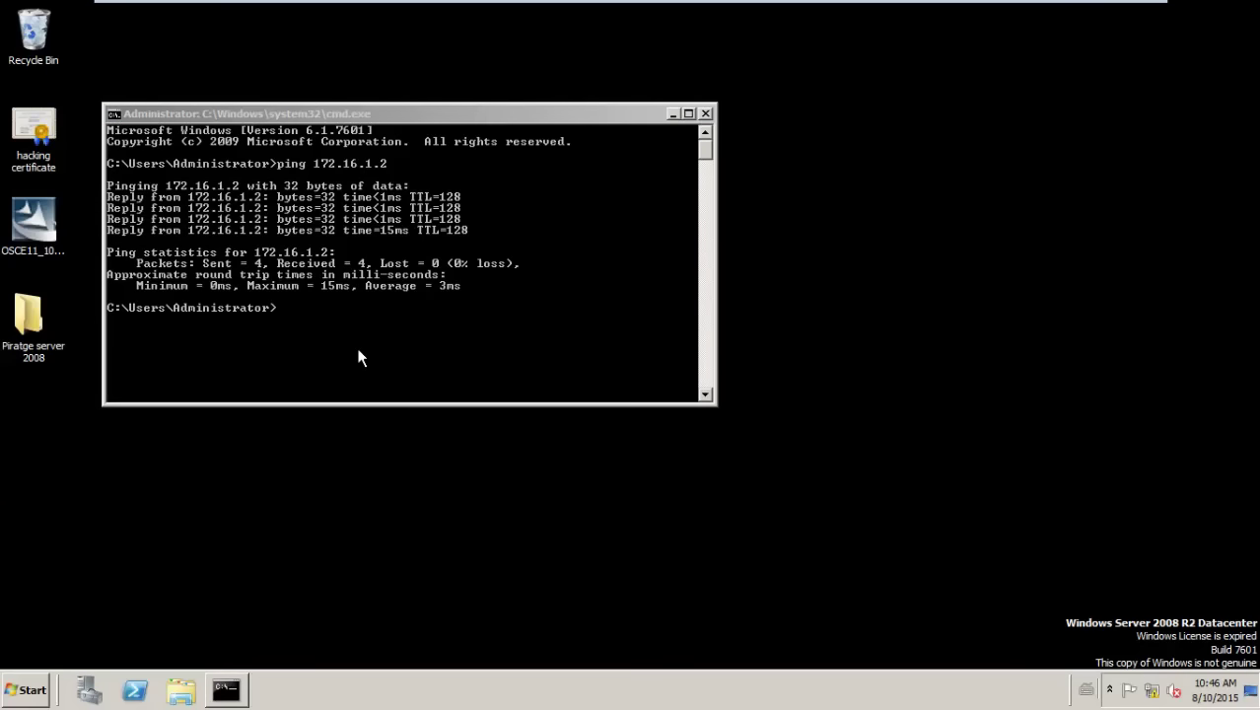
type("ipconfig")
key("Return")
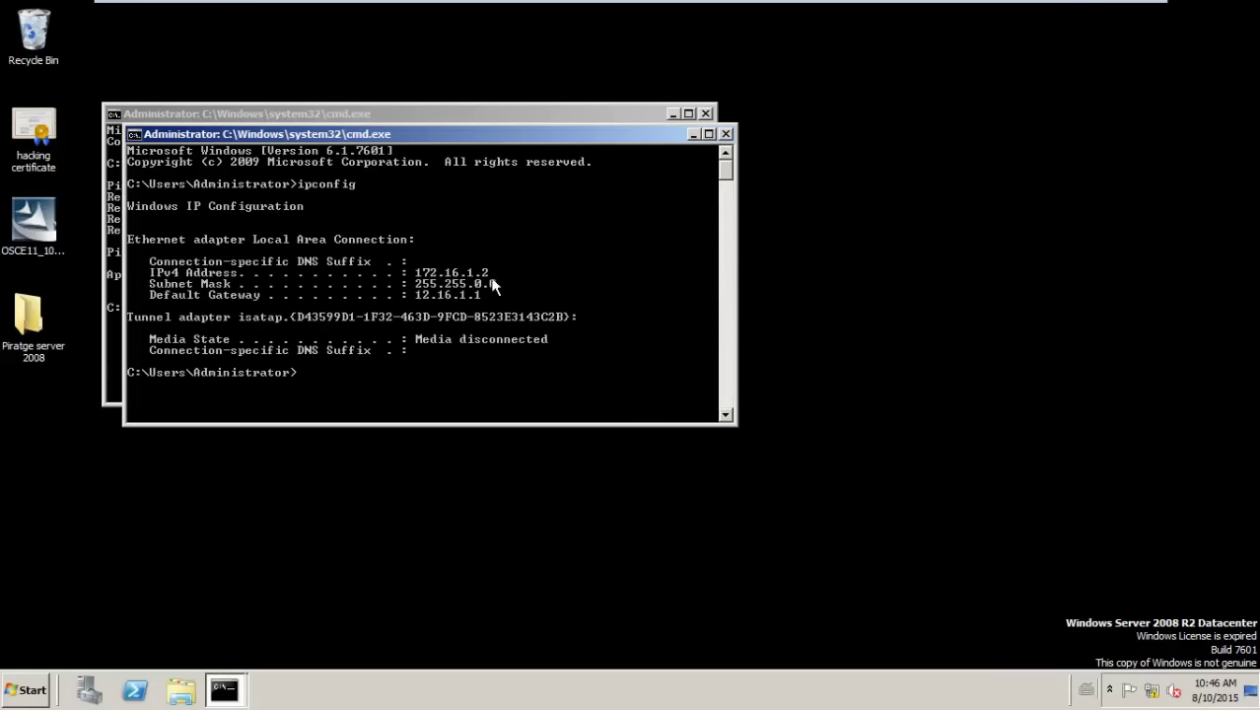
left_click(727, 135)
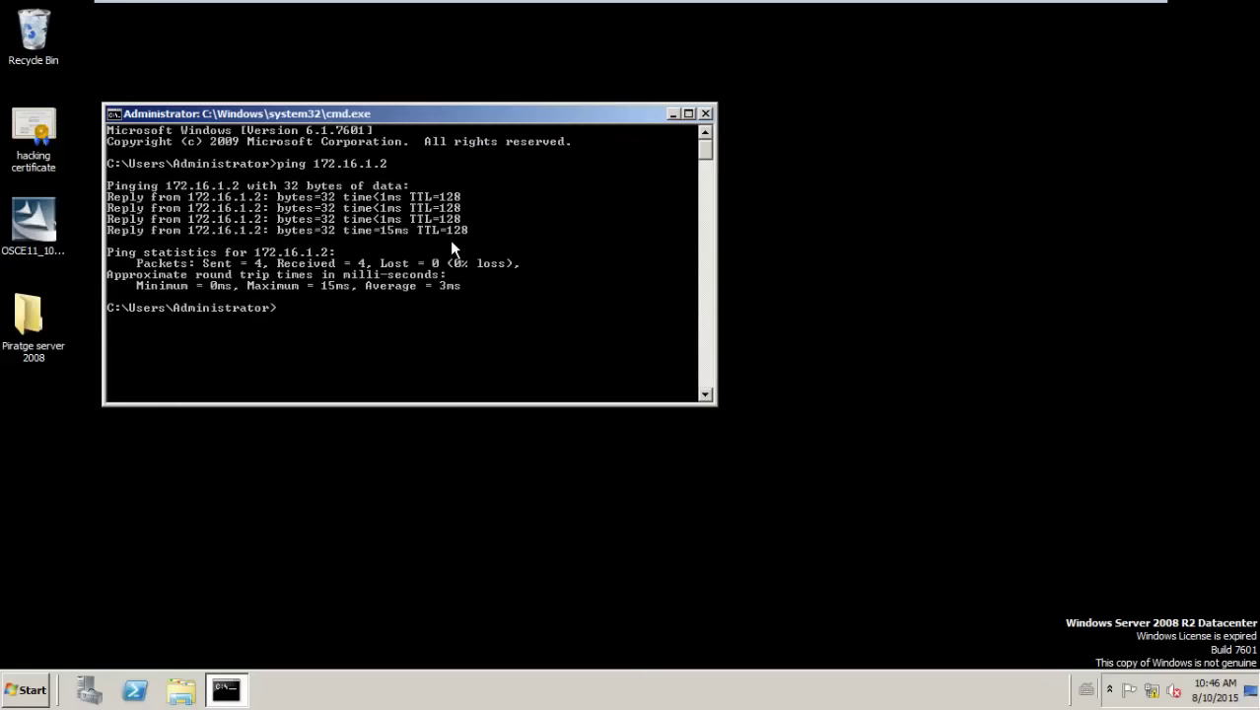
Step: Dismiss the Run dialog and clear the output of the remaining command prompt with cls
key("super+r")
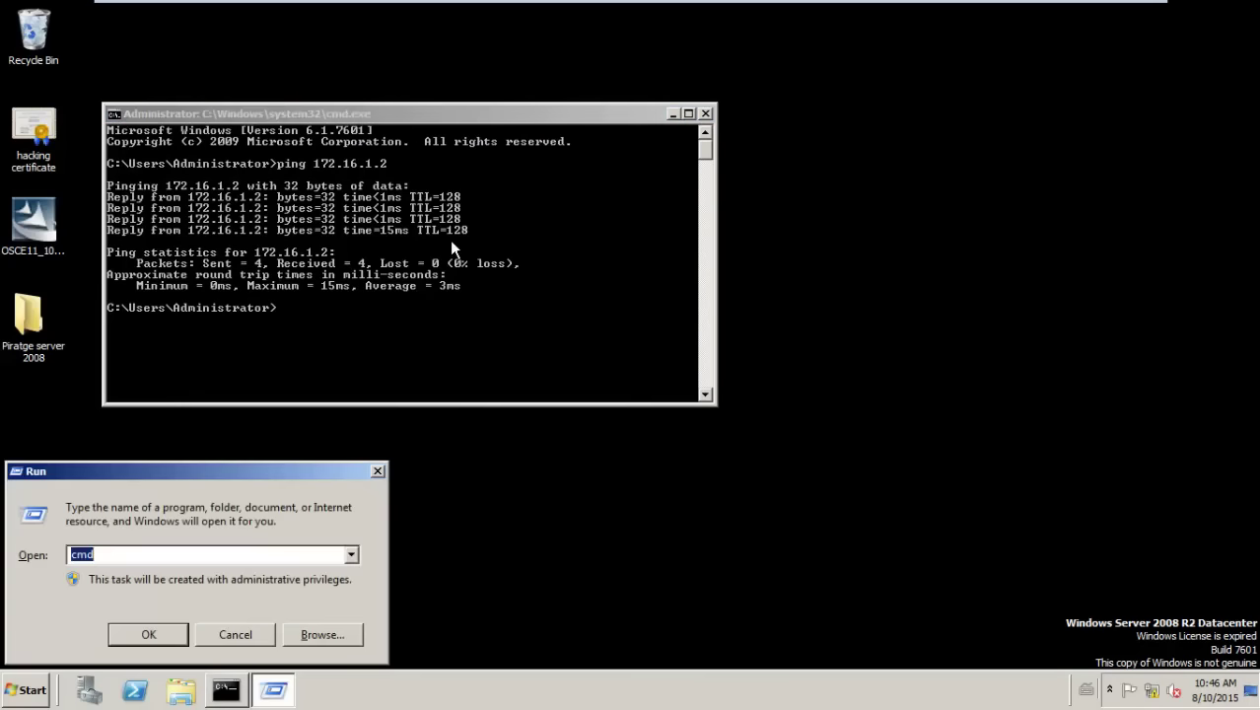
left_click(378, 470)
left_click(362, 328)
type("clear")
key("Return")
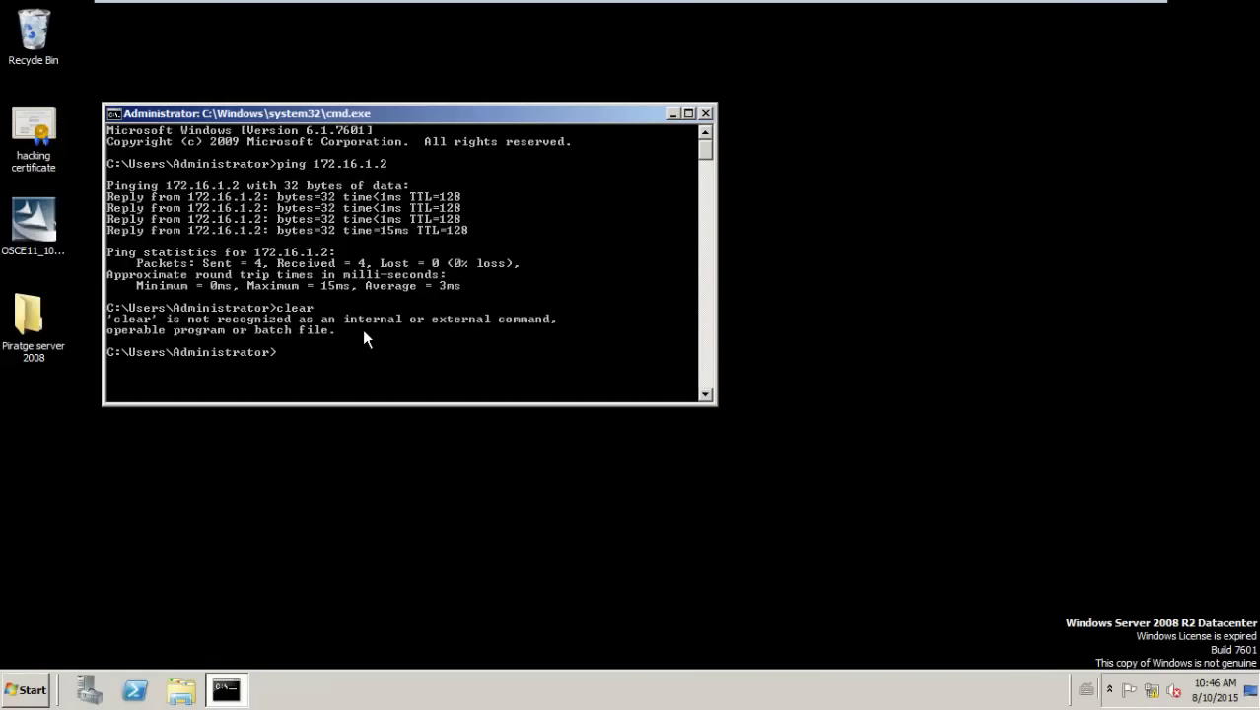
type("cls")
key("Return")
Step: Ping 192.168.1.6 from the command prompt, interrupt it, run the ping again, and return to the GNS3 topology
type("pi")
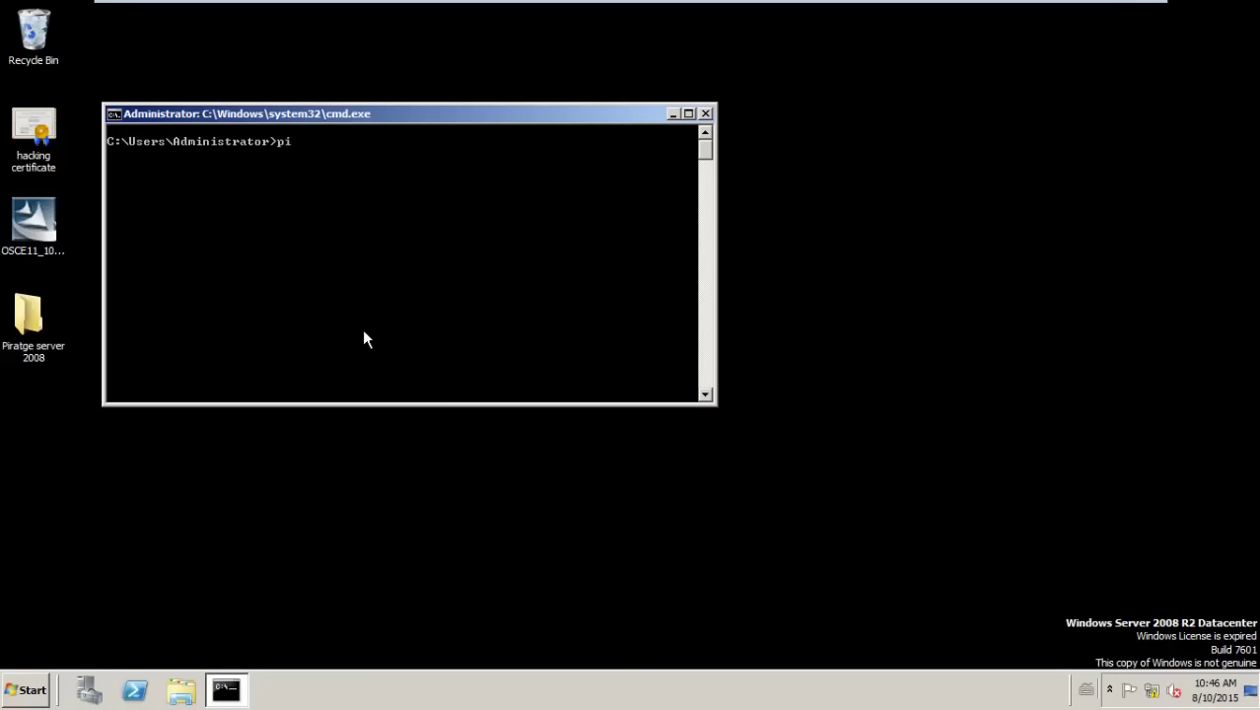
type("ng 192.168.1.6")
key("Return")
key("ctrl+c")
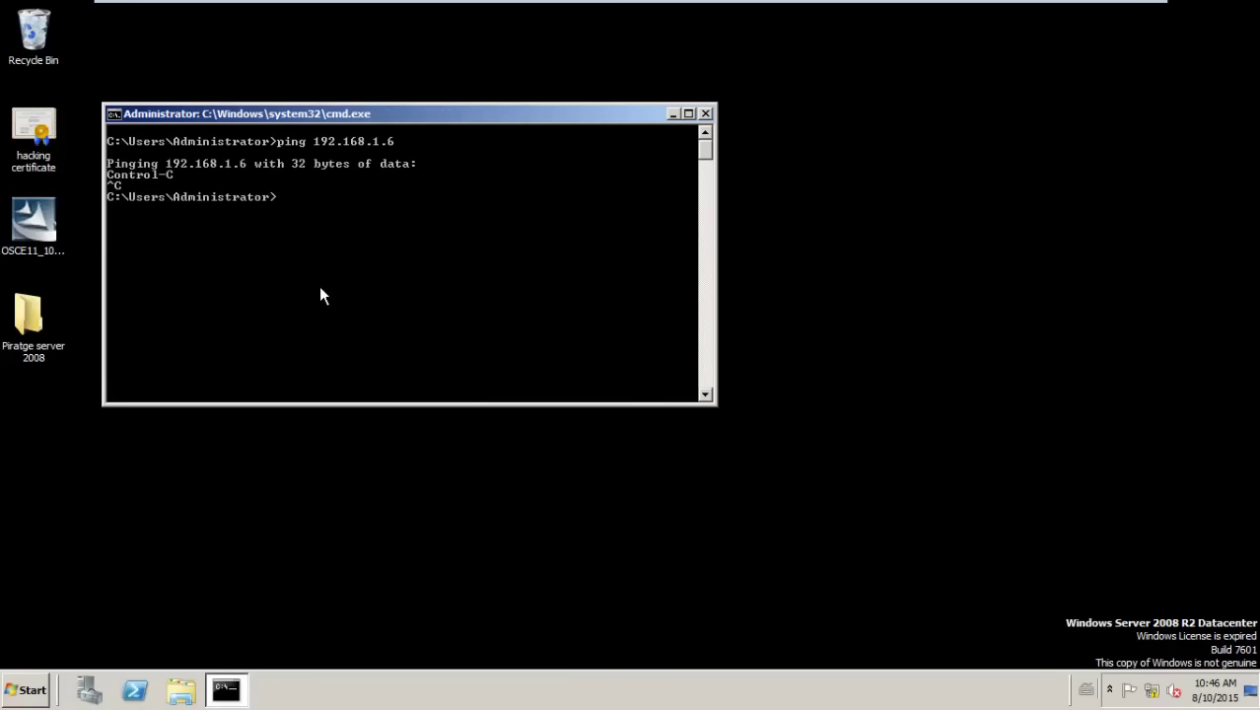
key("Up")
key("Return")
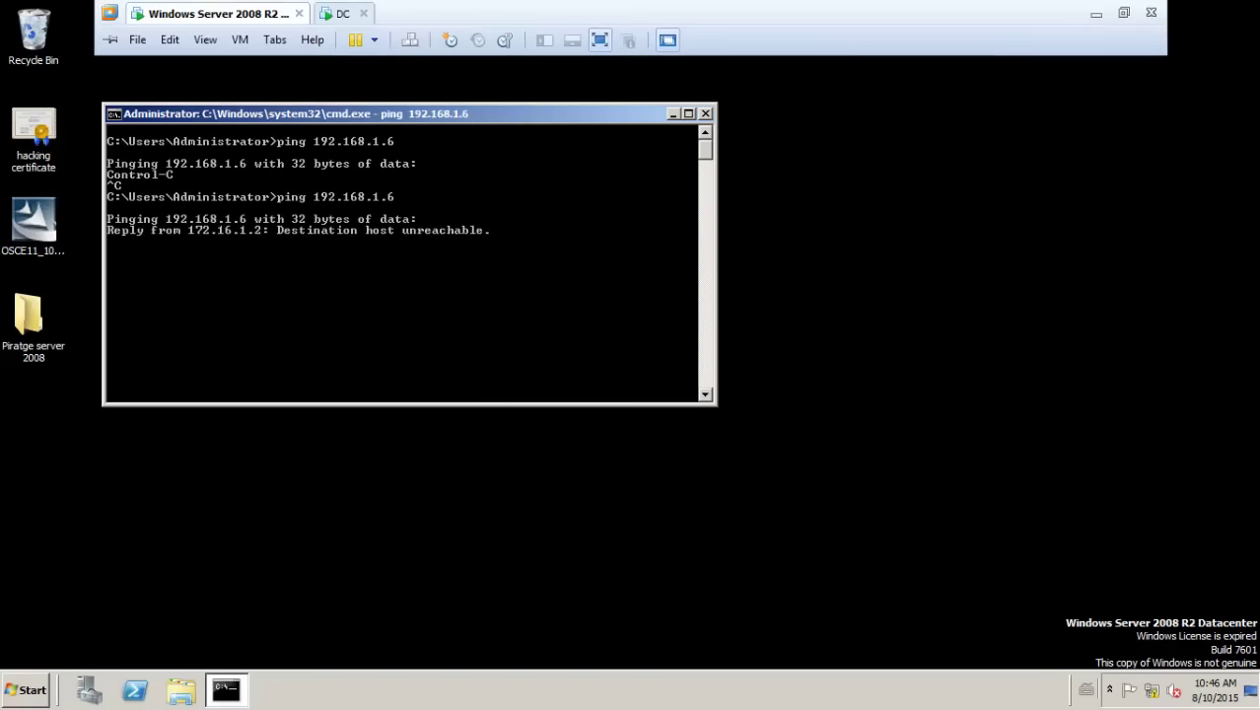
left_click(1097, 17)
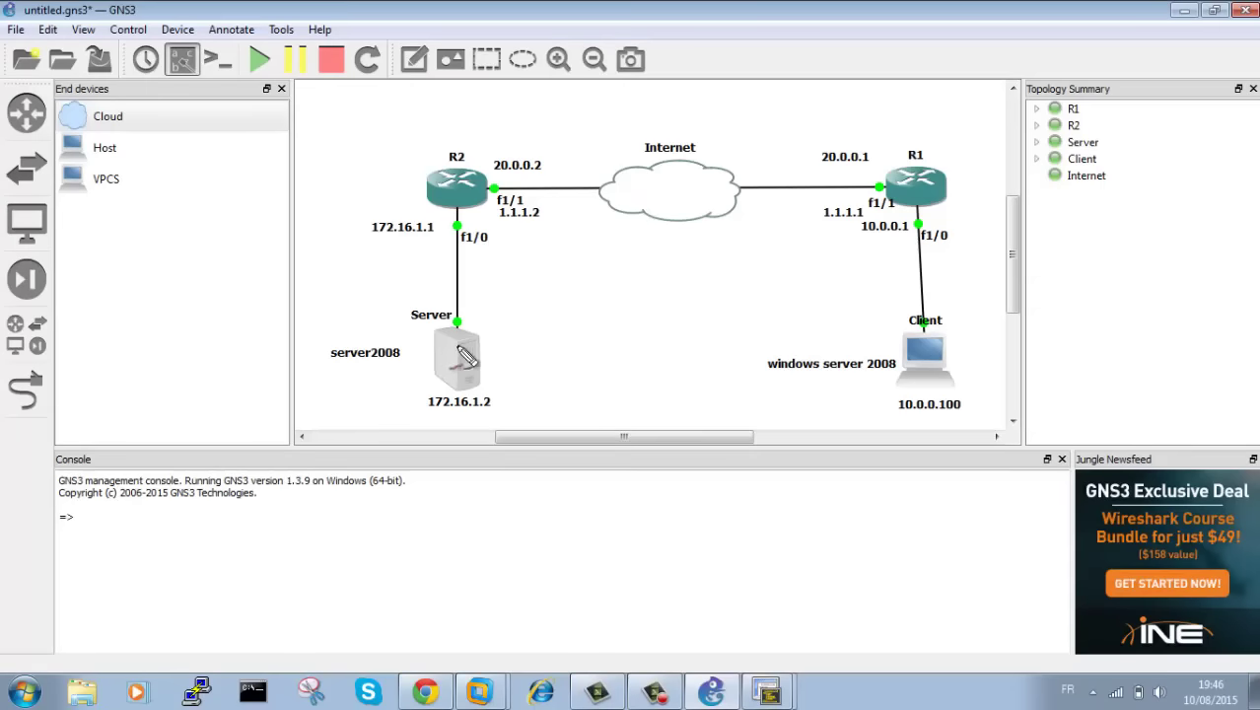
mouse_move(490, 333)
left_mouse_down()
mouse_move(437, 416)
mouse_move(490, 333)
left_mouse_up()
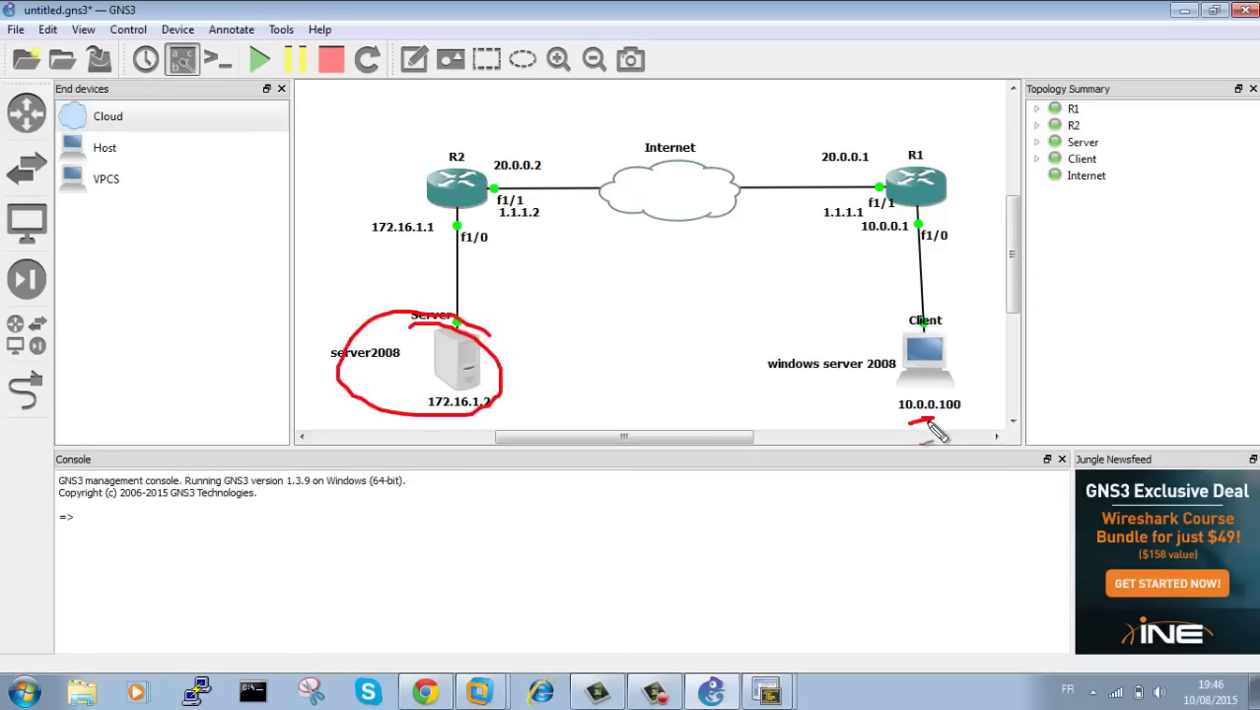
key("Escape")
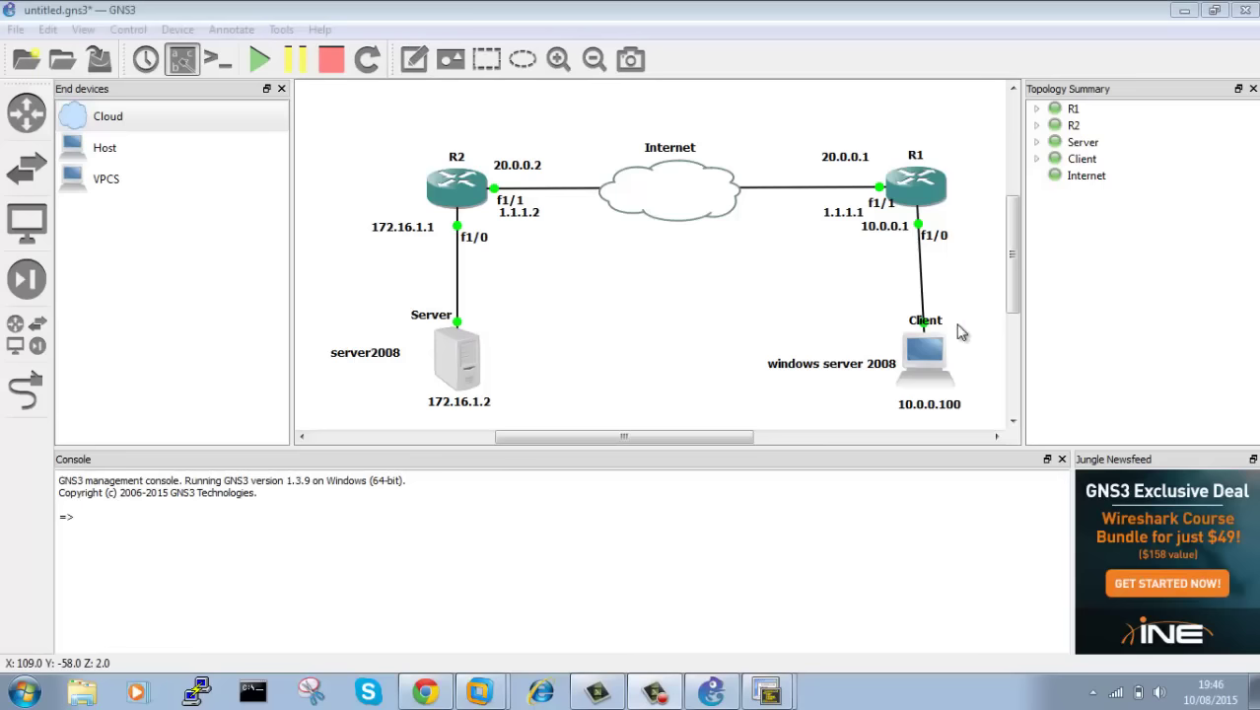
Step: Move the address label beside R1's f1/0 interface slightly down and replace its text with 192.168.1
left_click_drag(879, 228, 878, 257)
double_click(875, 250)
type("1")
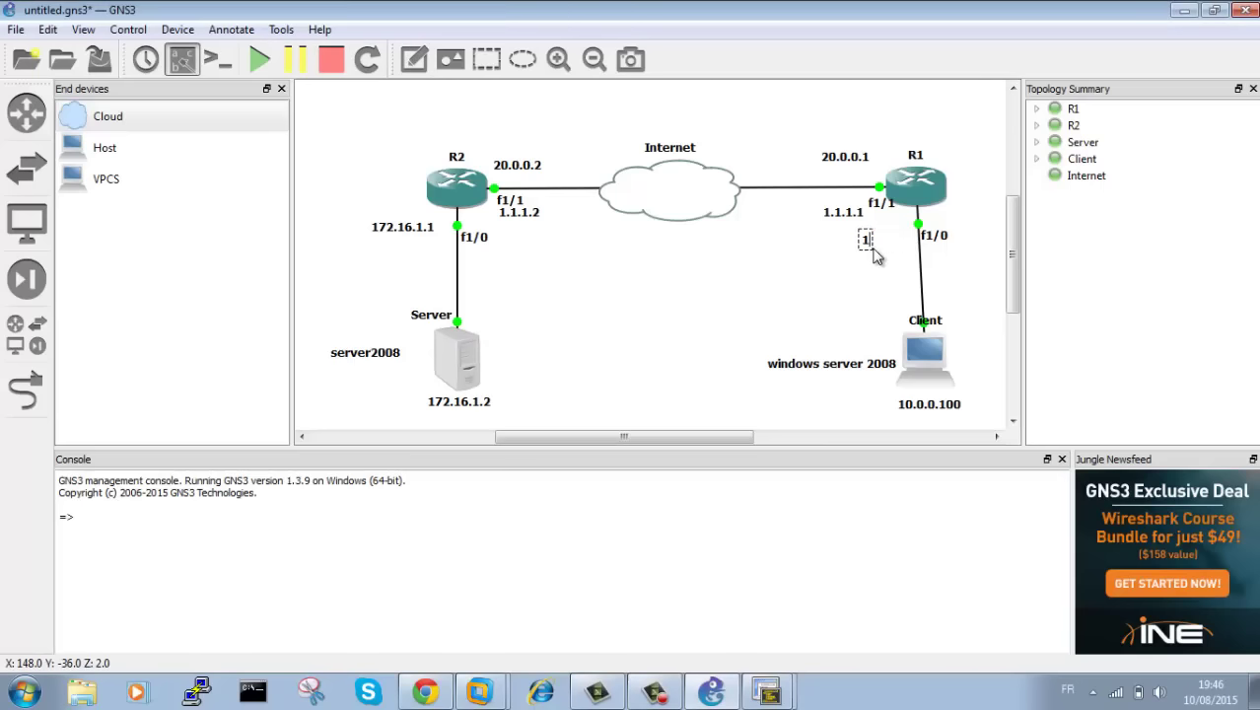
type("92.168.1")
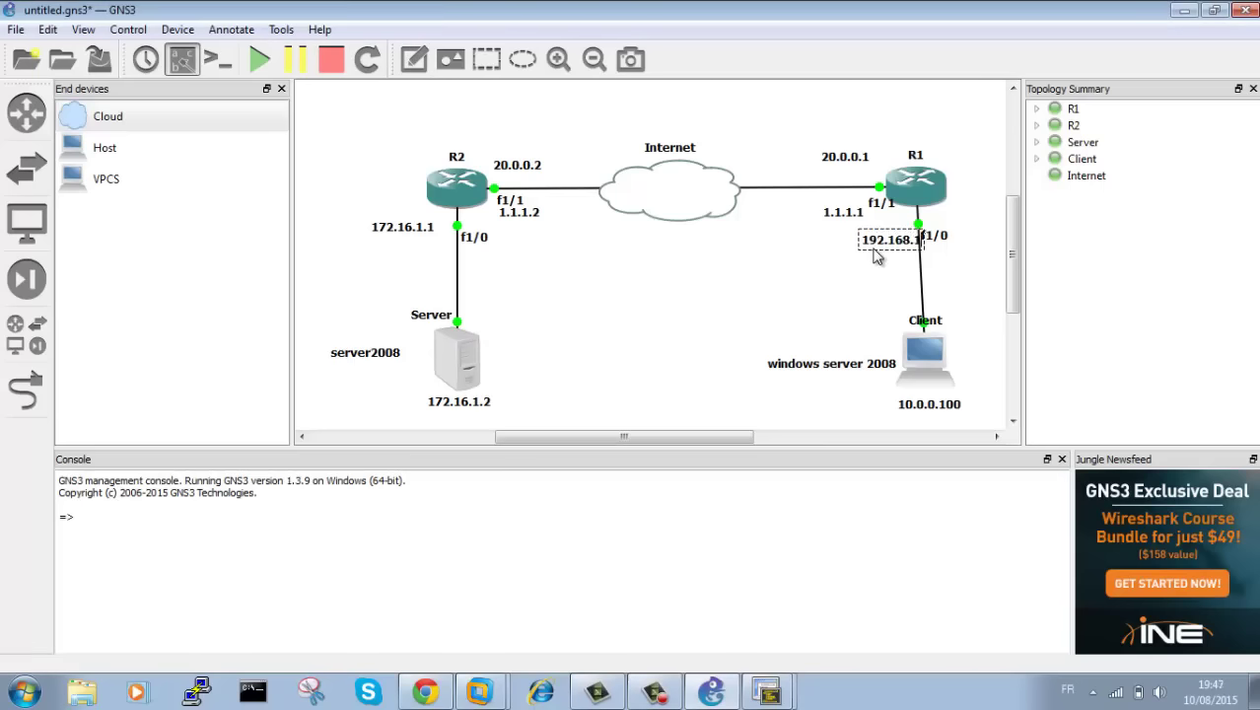